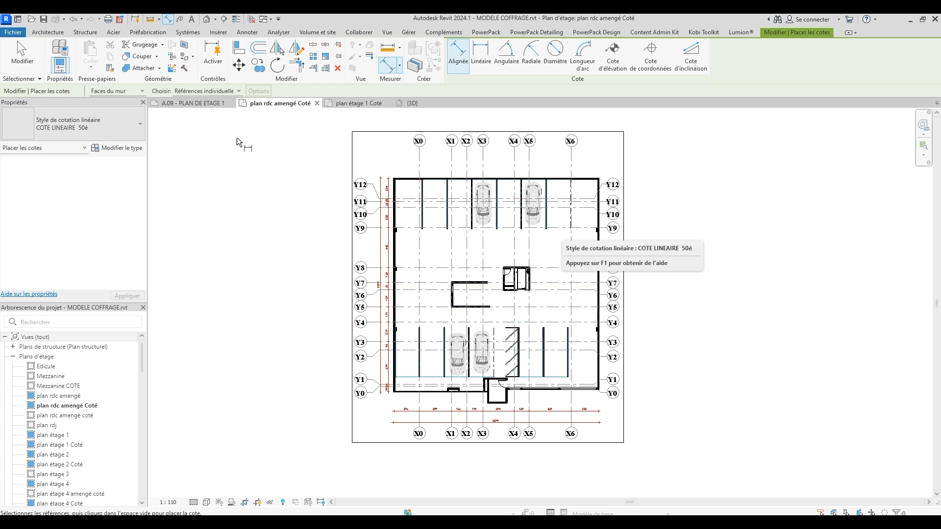
Close the open sheet and floor plan views, leaving only the 3D view, and return to the home screen.
click(388, 103)
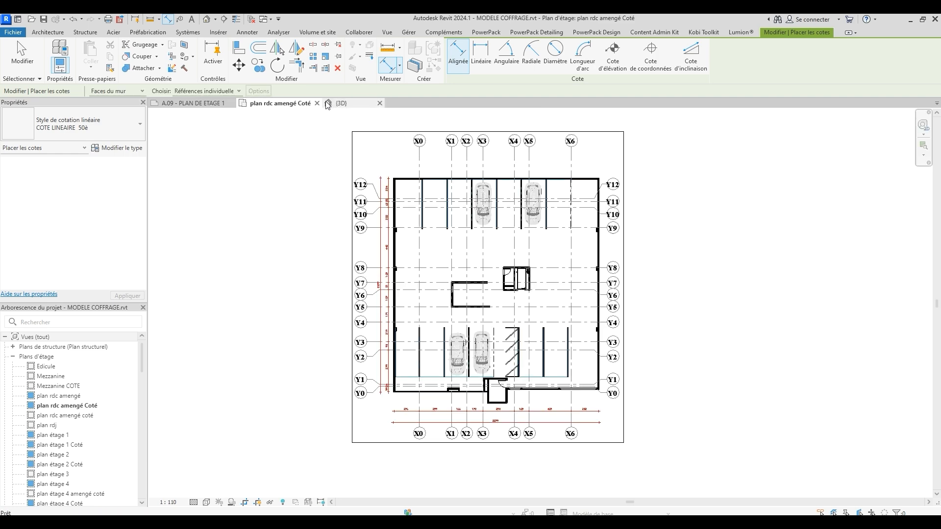
click(317, 104)
click(235, 103)
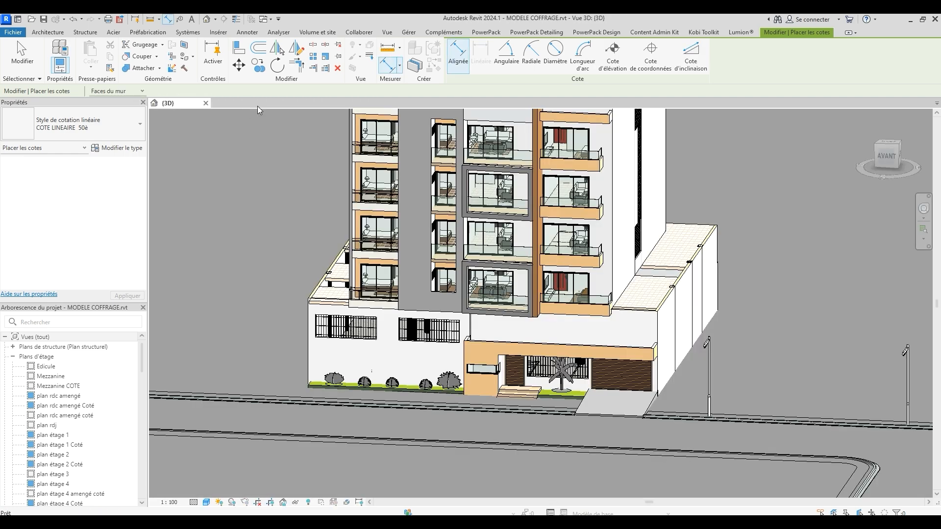
key(ctrl+d)
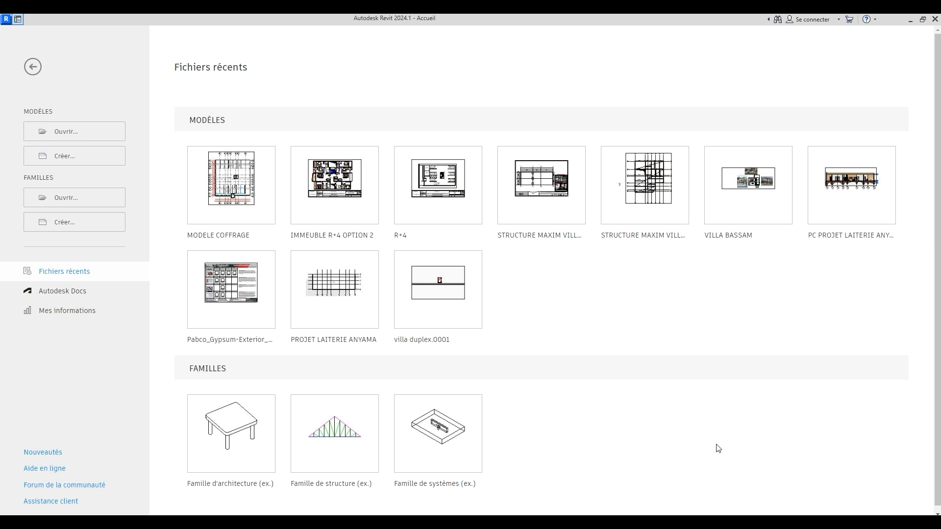
click(64, 161)
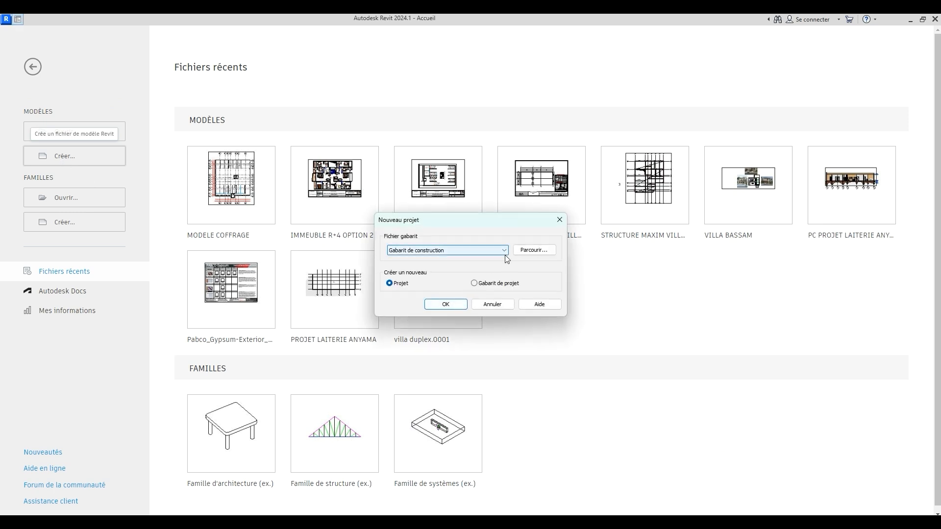
click(533, 250)
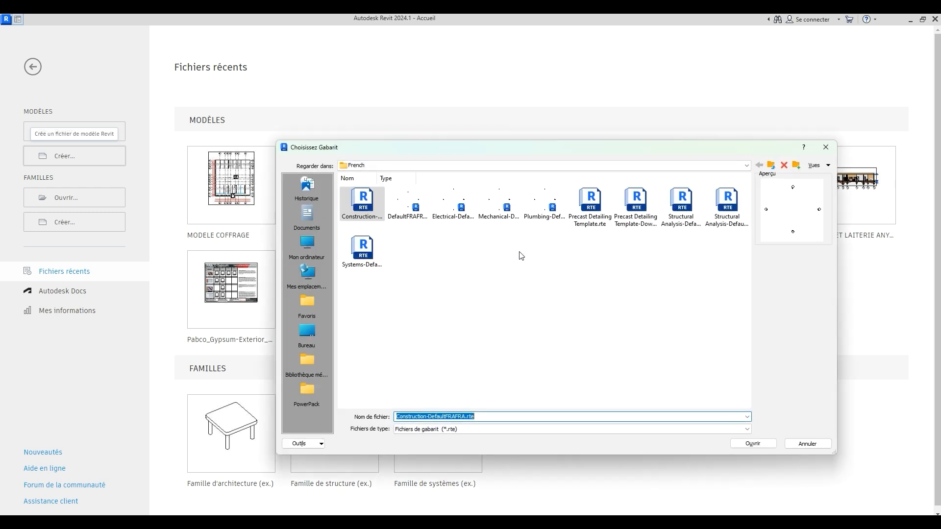
click(707, 166)
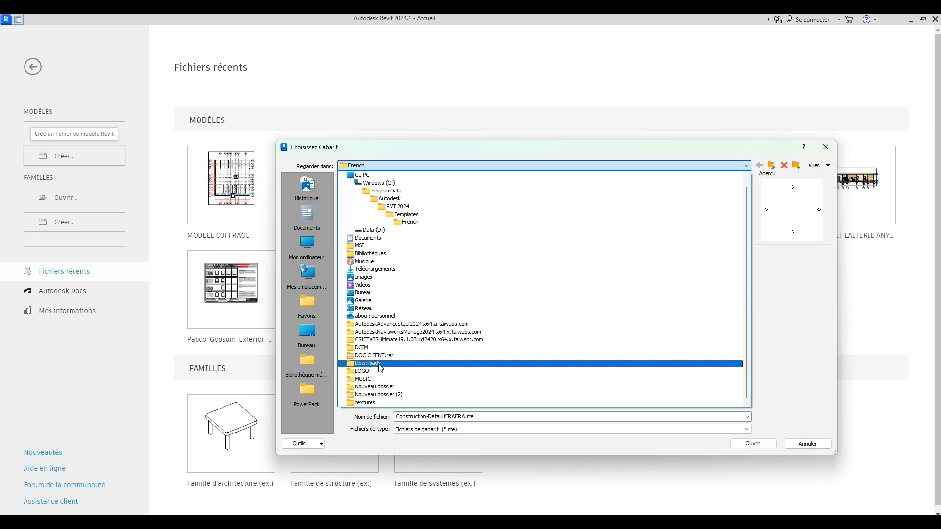
click(381, 230)
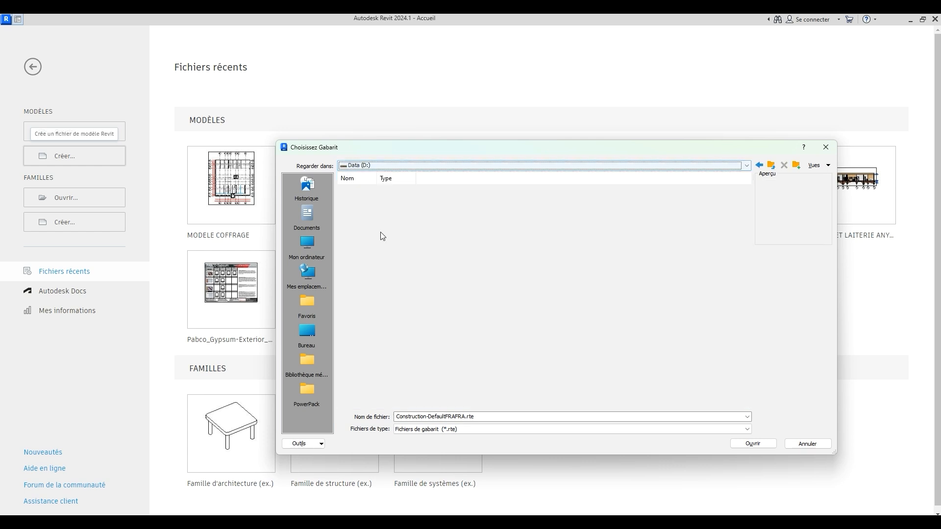
double_click(543, 209)
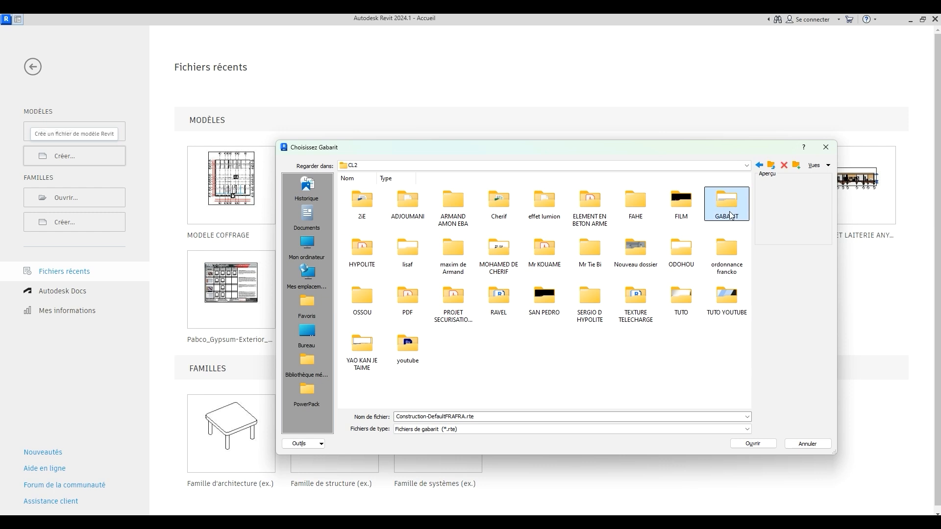
click(747, 165)
click(381, 231)
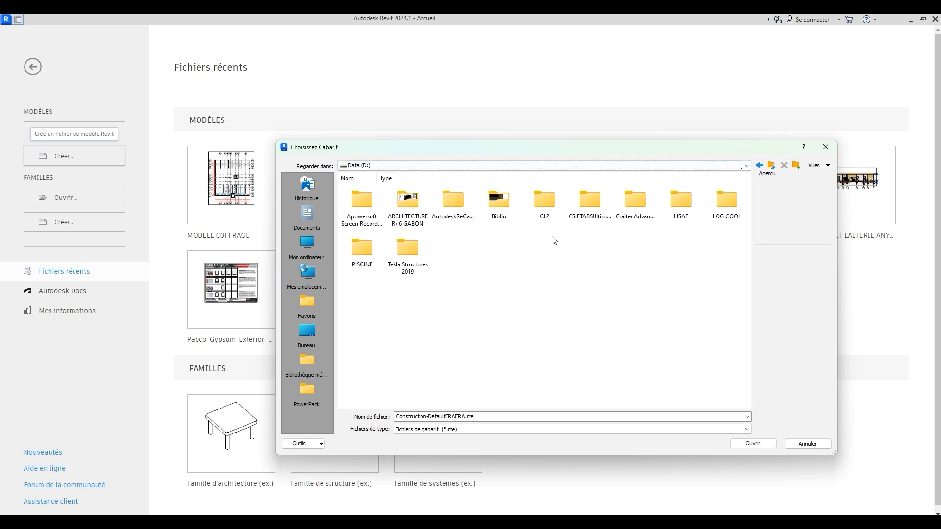
double_click(544, 201)
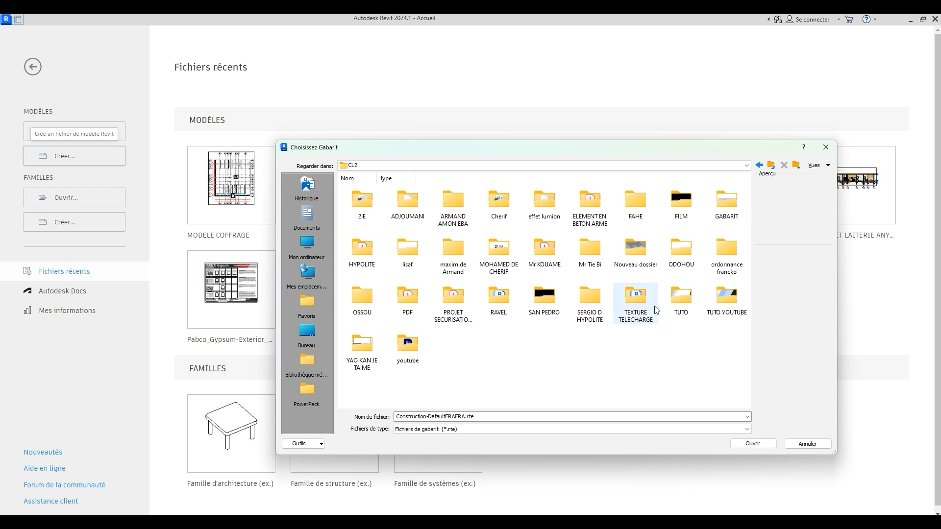
double_click(727, 202)
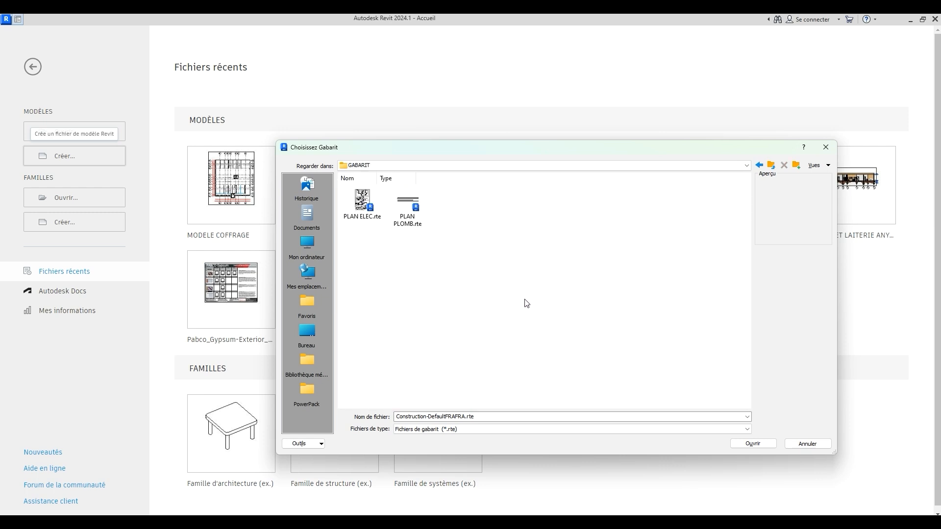
click(759, 166)
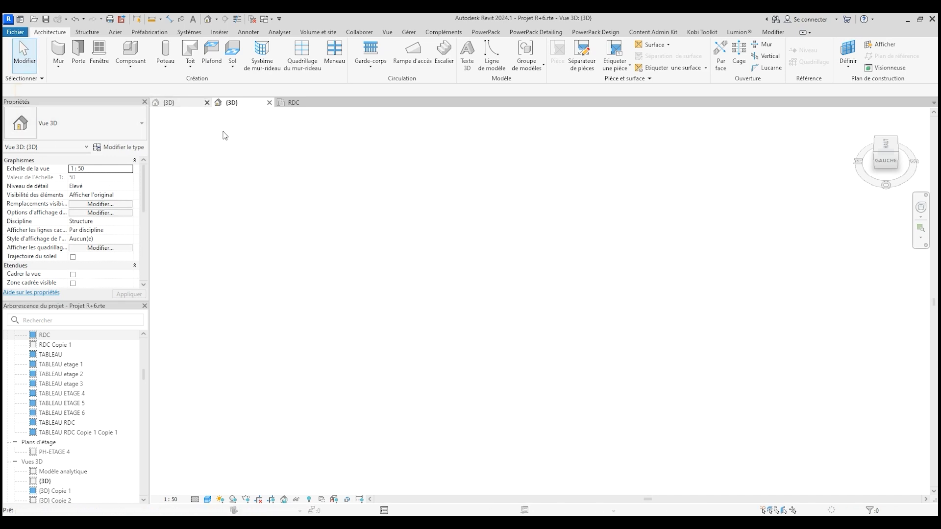
Close all open views of the Projet R+6.rte template to return to the home screen.
click(207, 102)
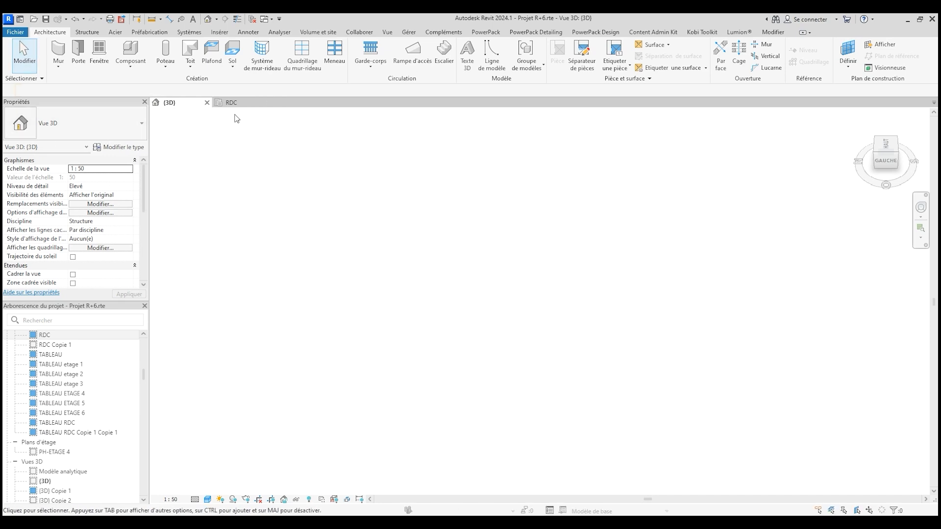
click(269, 103)
click(207, 102)
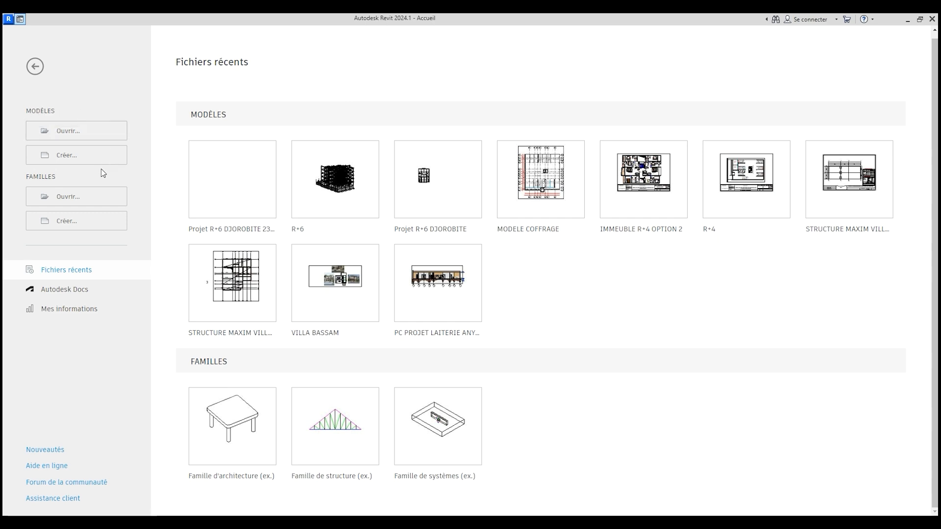
Create a new project from the template file Projet R+6.rte in the GABARIT folder under D:\CL2.
click(81, 140)
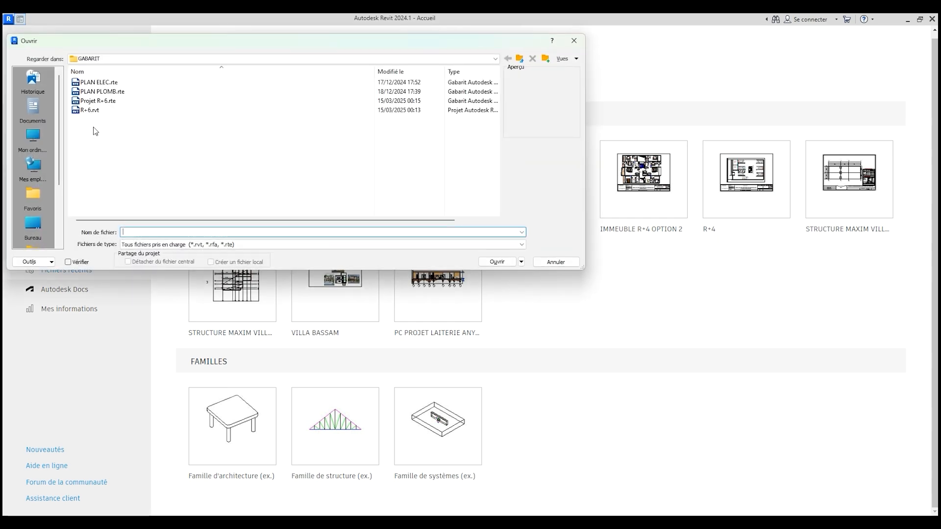
click(574, 42)
click(68, 166)
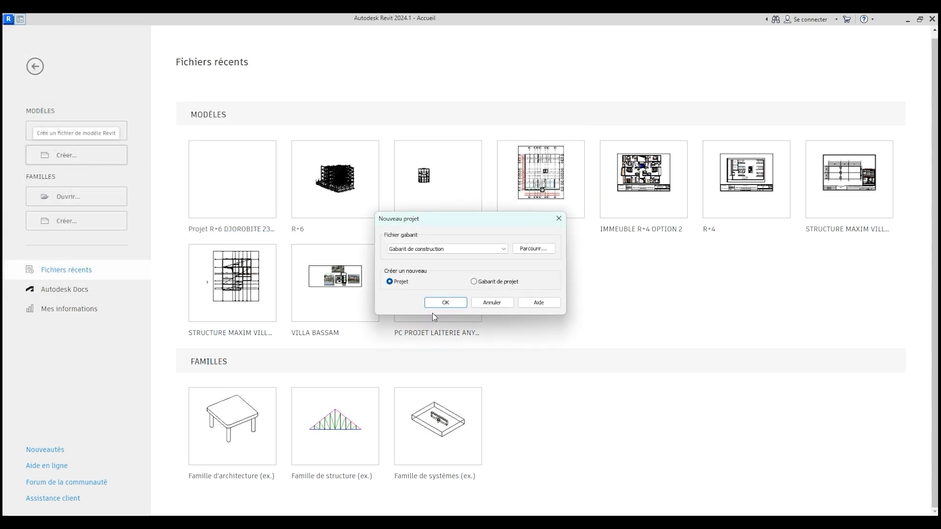
click(533, 249)
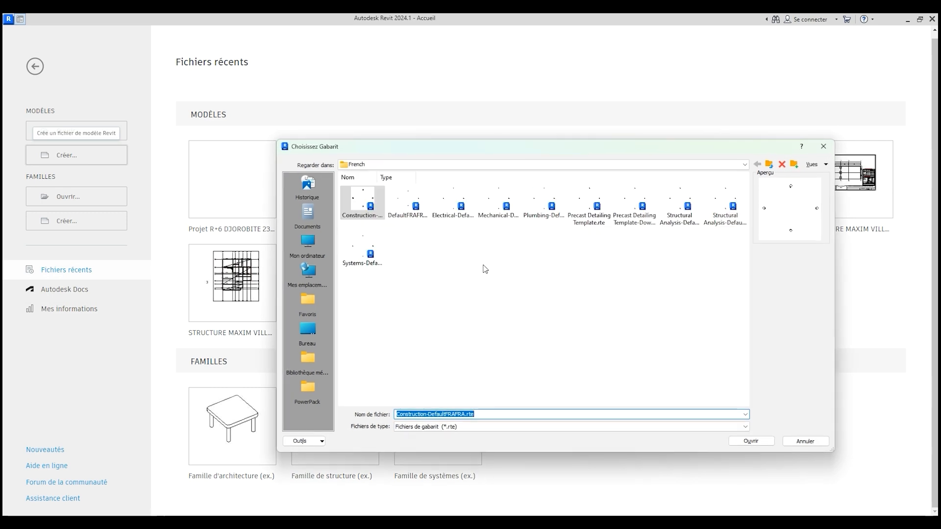
click(745, 164)
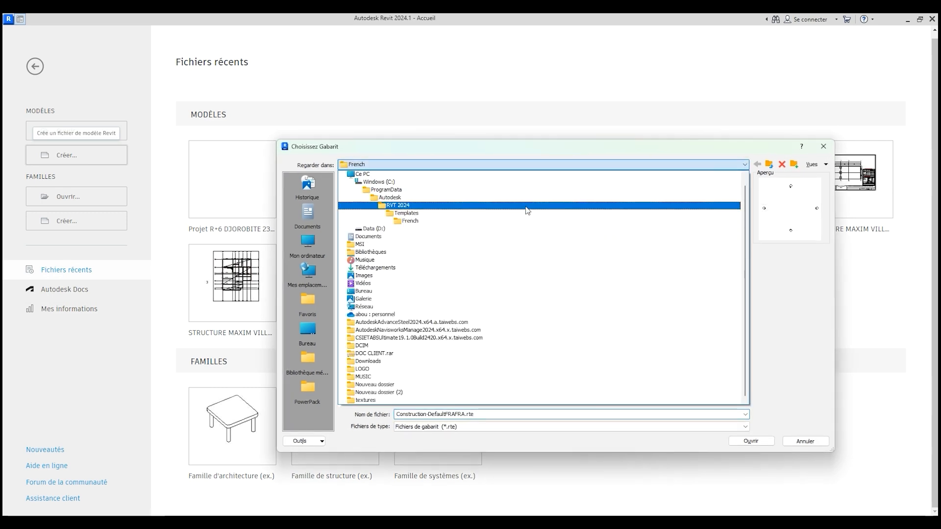
click(377, 229)
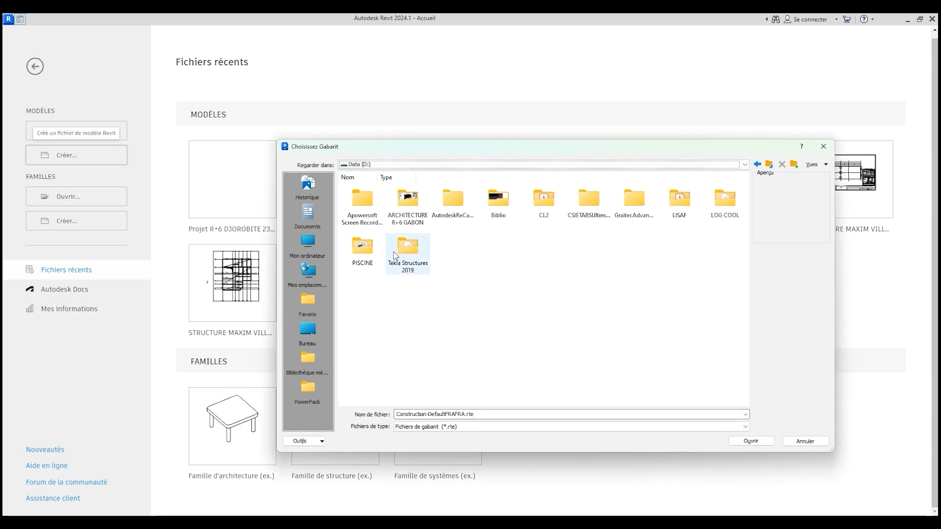
double_click(553, 212)
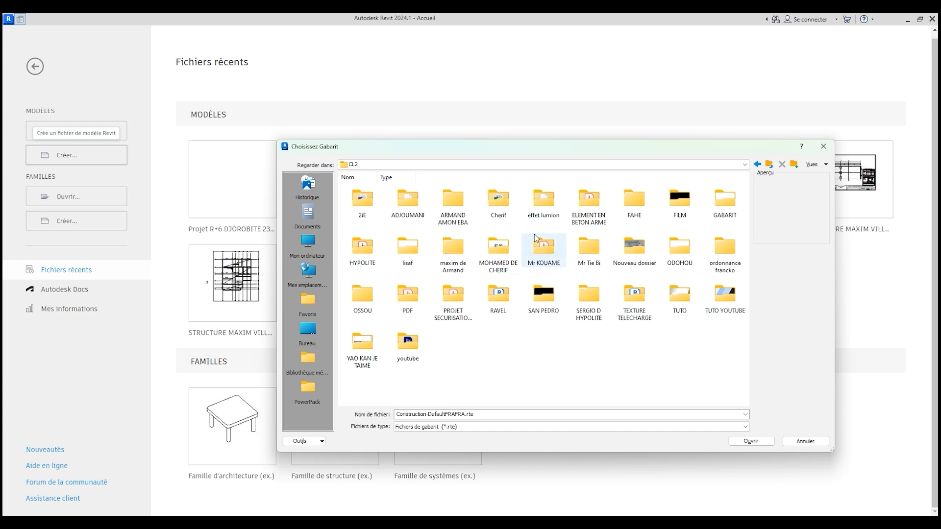
double_click(730, 210)
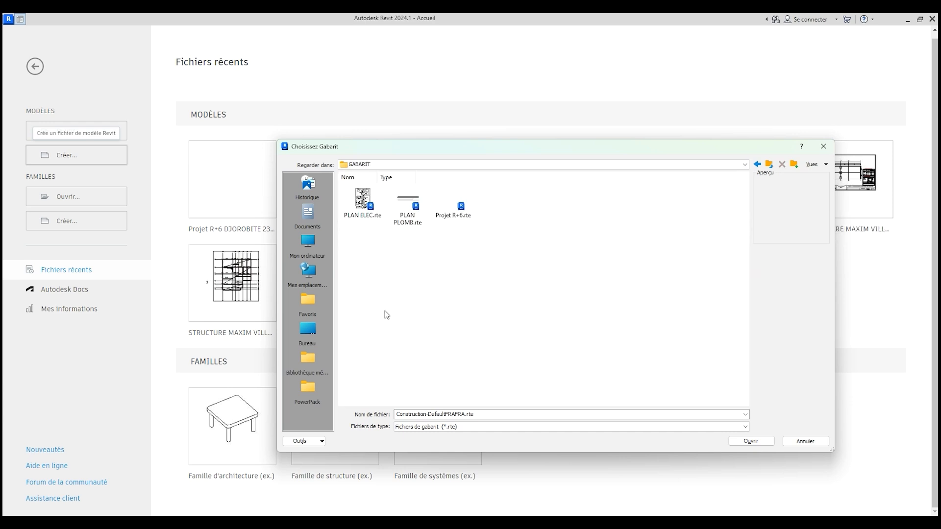
click(455, 206)
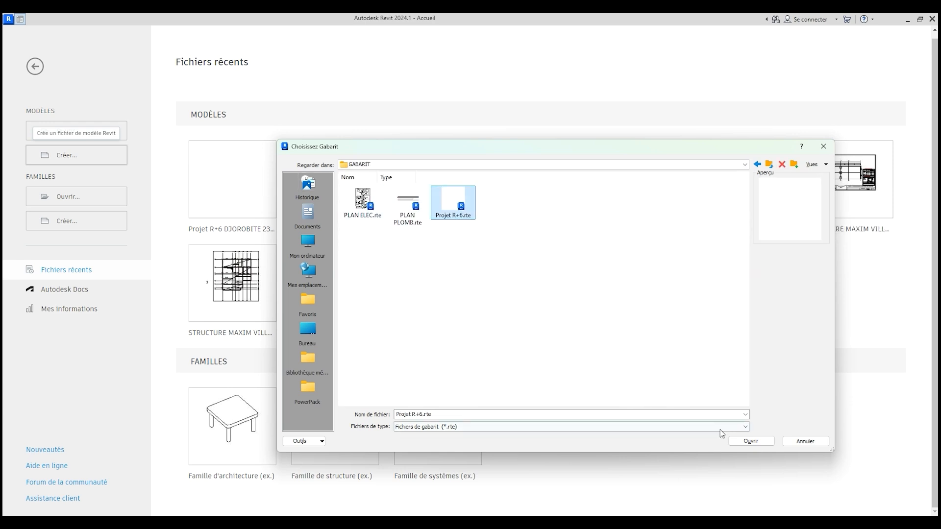
click(751, 441)
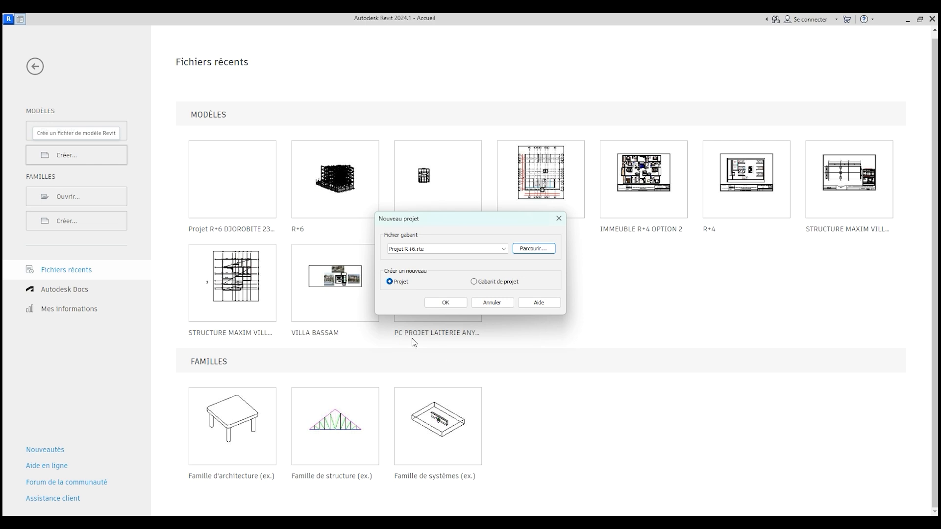
click(445, 303)
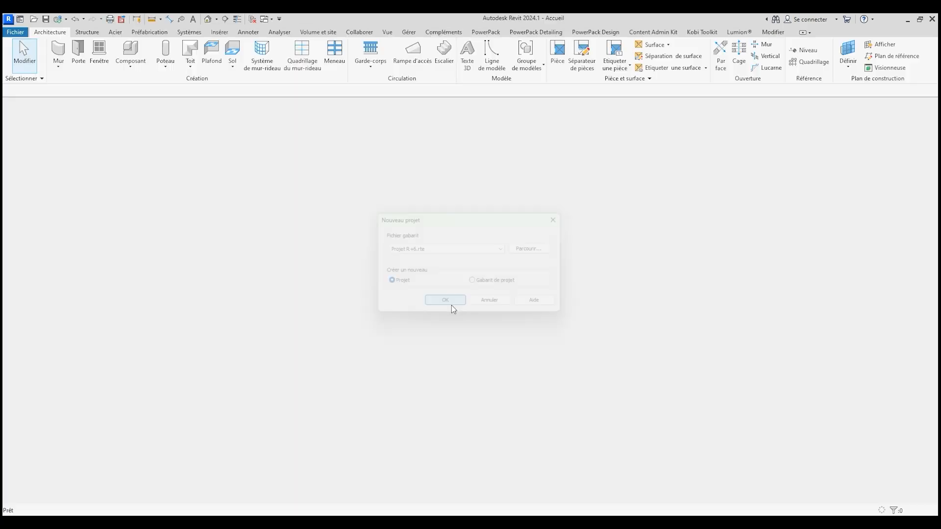
Open the RDC structural plan view of the new project.
scroll(57, 439, down, 1)
double_click(57, 439)
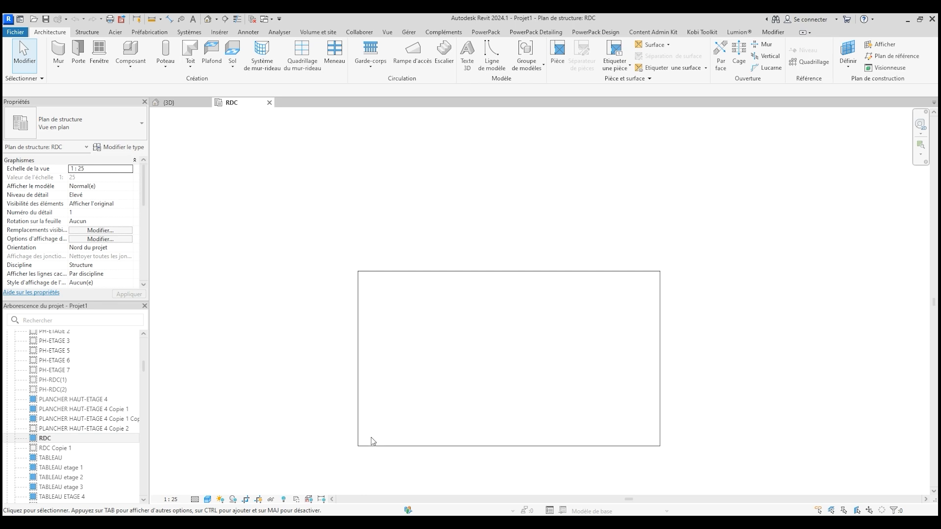
click(378, 445)
click(278, 360)
Link the Revit model MODELE COFFRAGE.rvt from the IMMEUBLE OPTION 2 folder, positioned Auto - Origine interne vers origine interne.
click(223, 34)
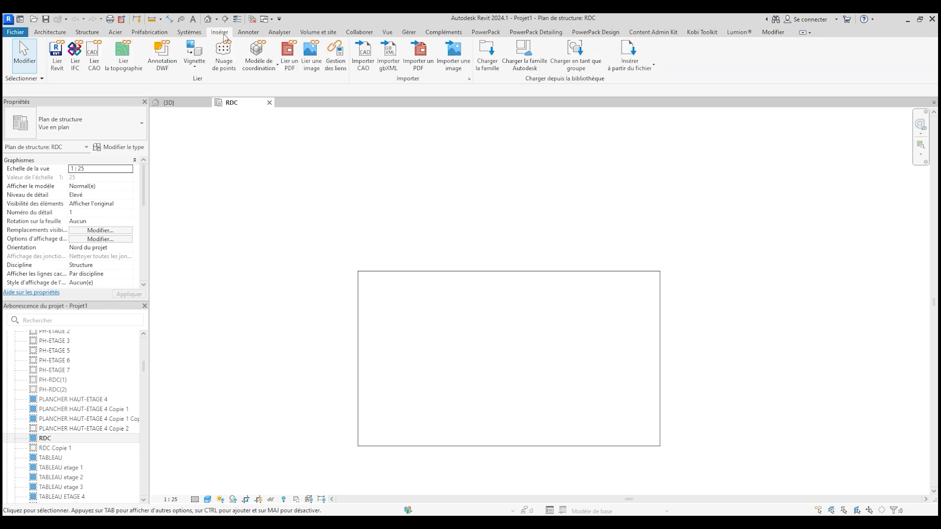
click(57, 56)
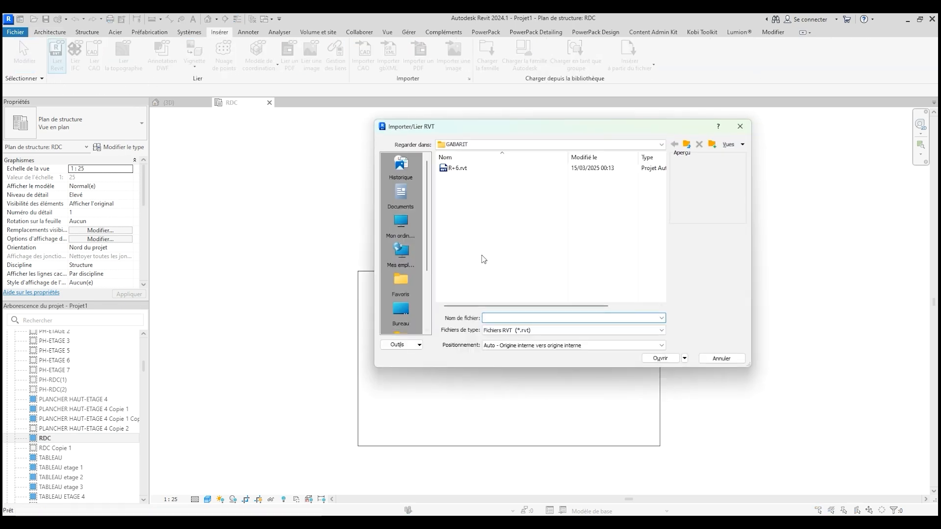
click(661, 144)
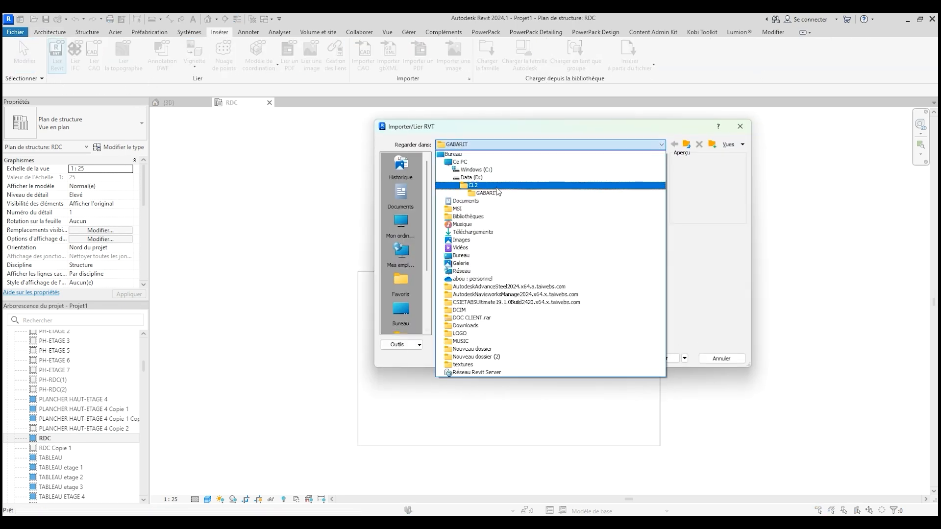
click(497, 191)
scroll(466, 226, down, 1)
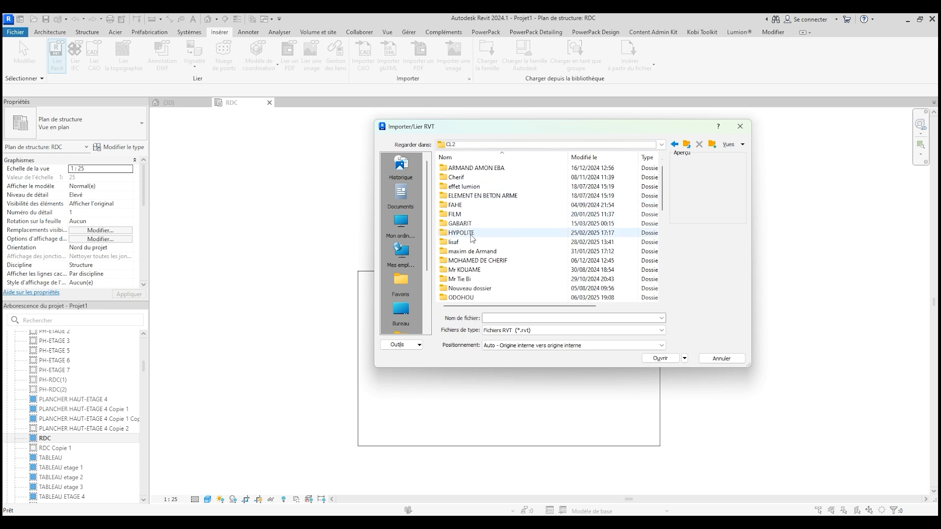
scroll(469, 270, down, 1)
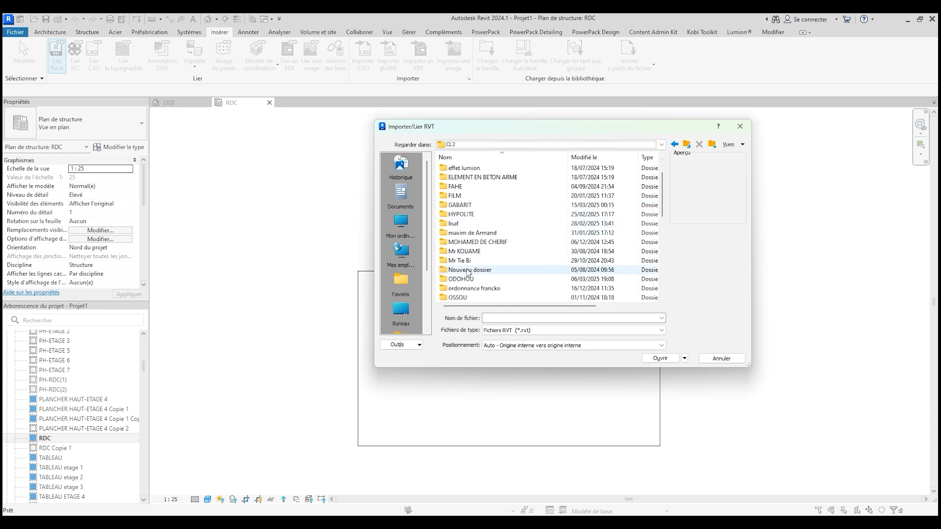
double_click(468, 267)
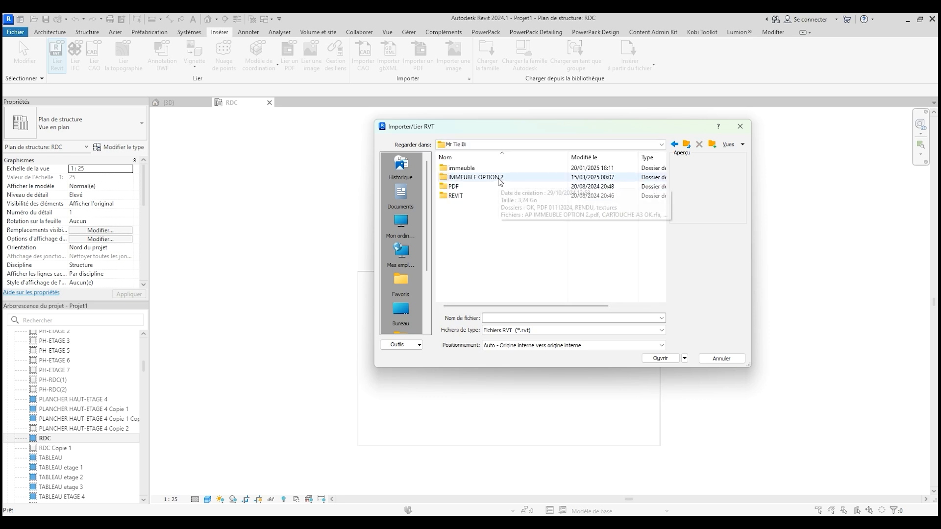
double_click(499, 178)
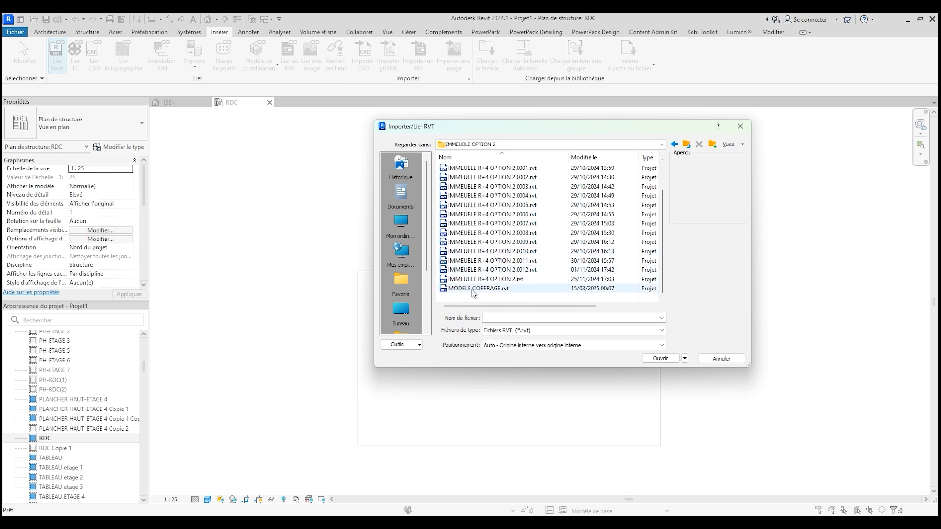
click(473, 289)
click(659, 360)
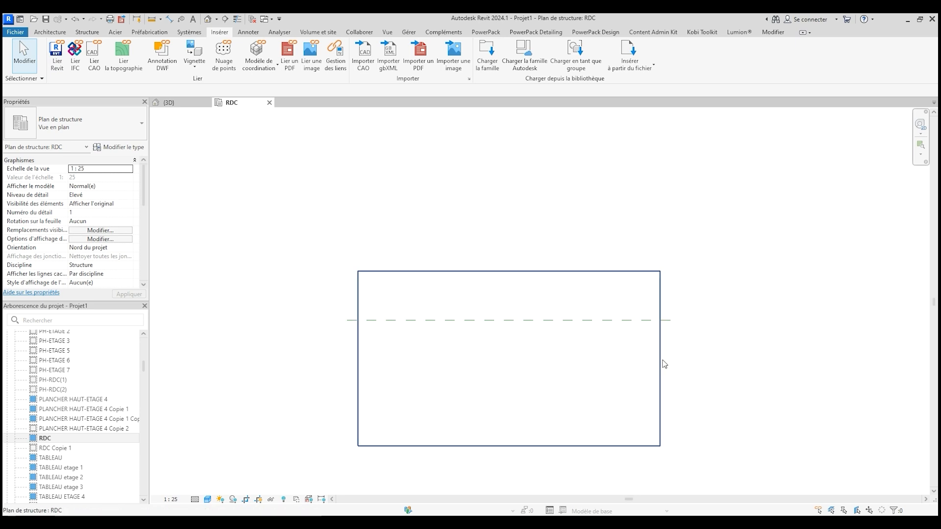
Examine the linked MODELE COFFRAGE building in the 3D view from several sides, including its slabs, columns and stair core.
click(607, 323)
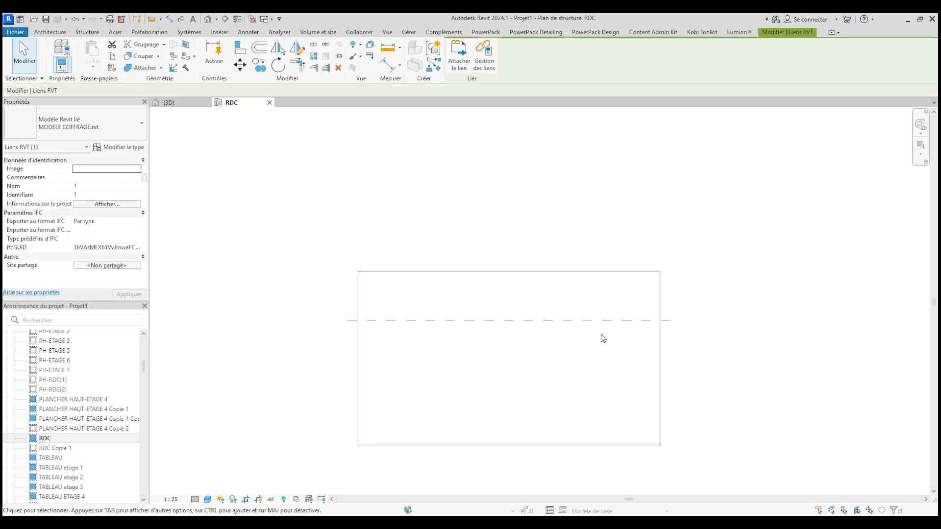
click(174, 105)
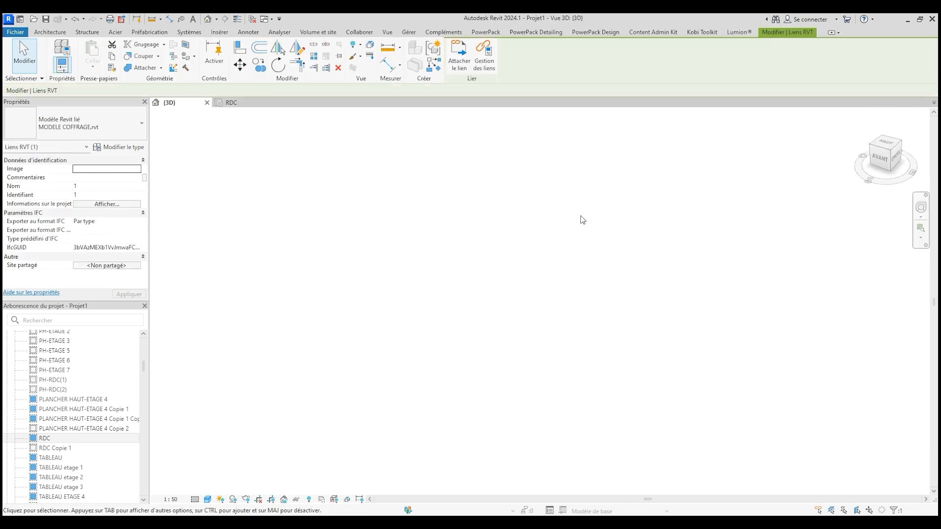
scroll(564, 323, down, 9)
scroll(330, 214, up, 5)
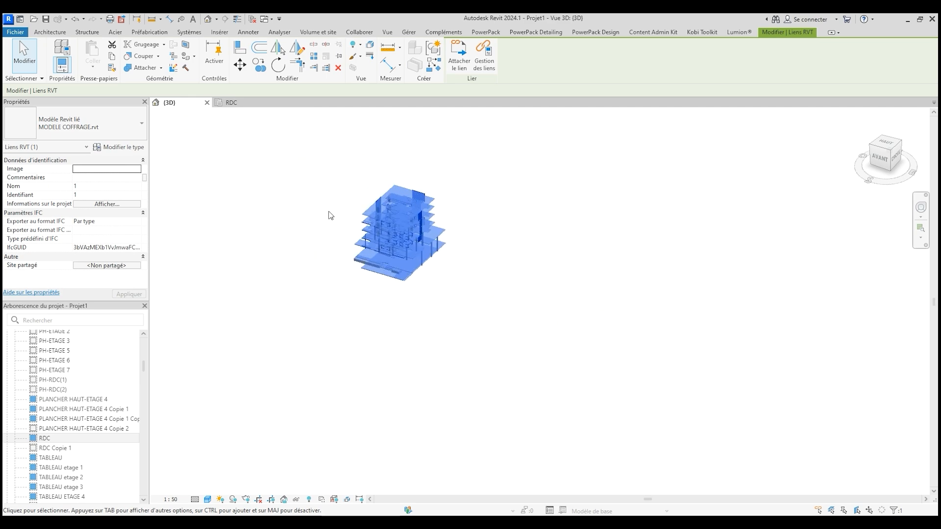
click(374, 396)
shift+middle_drag(357, 399, 592, 294)
scroll(363, 309, up, 4)
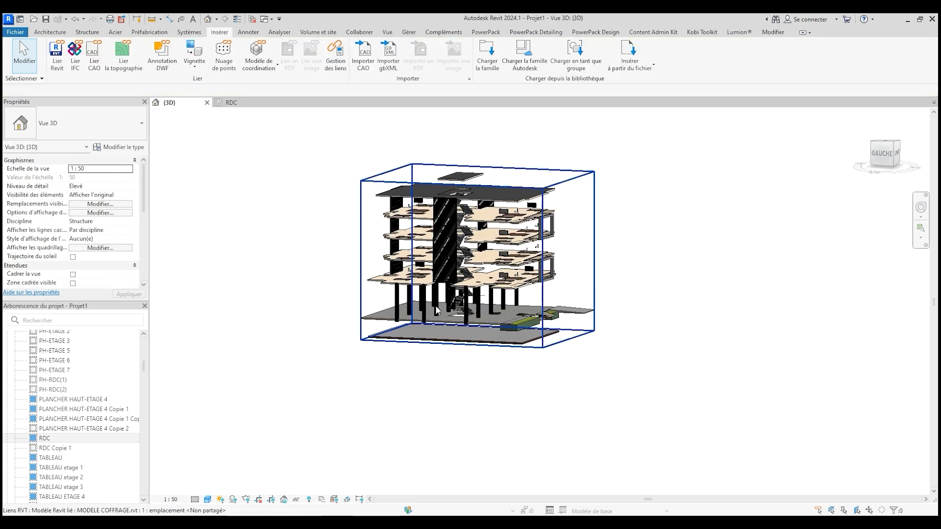
scroll(471, 392, down, 3)
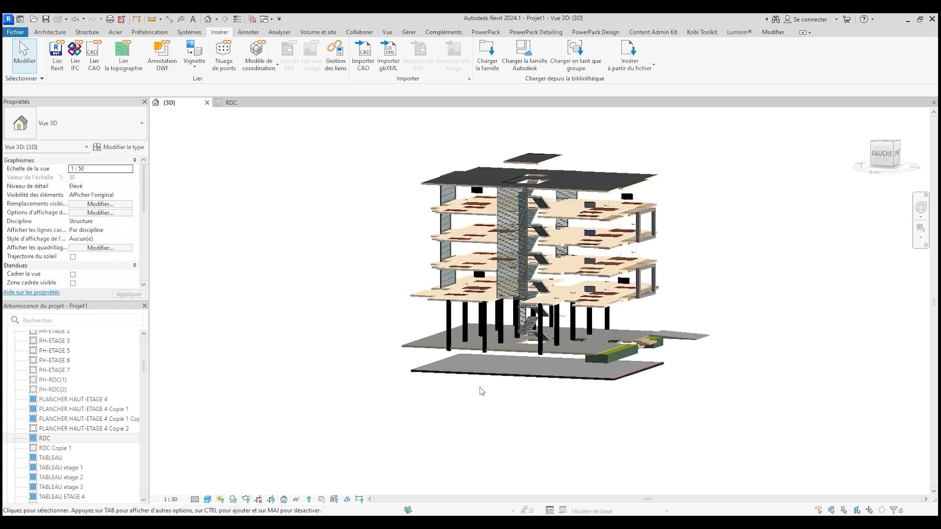
shift+middle_drag(480, 391, 804, 391)
scroll(421, 429, up, 4)
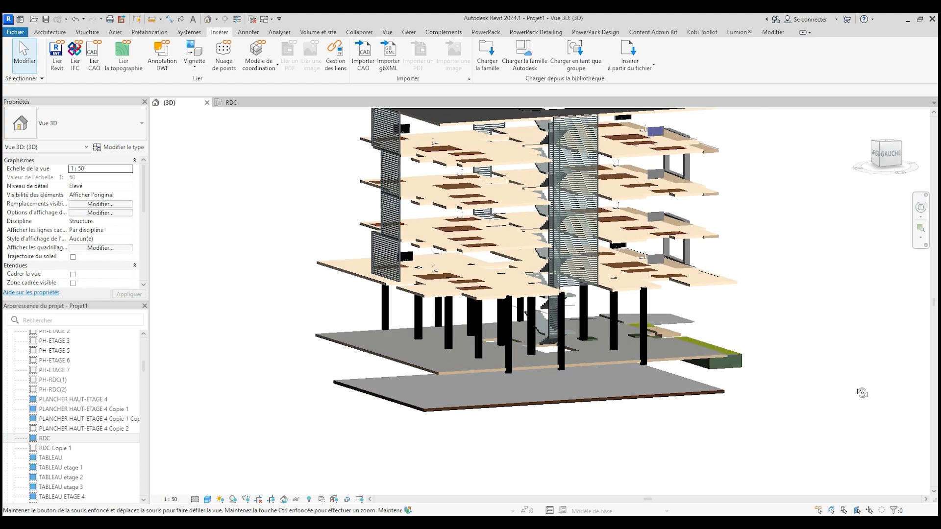
shift+middle_drag(812, 338, 501, 372)
Open the Fondations structural plan view.
scroll(70, 433, up, 10)
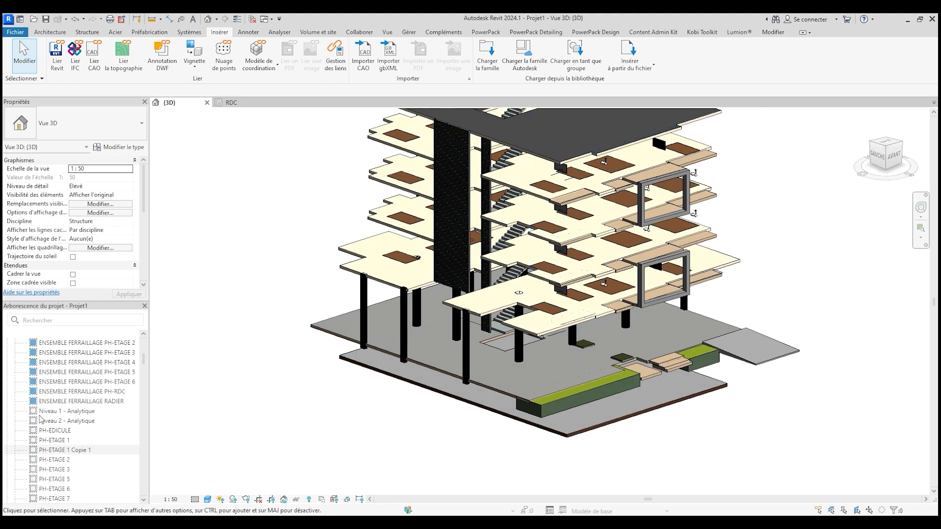
double_click(54, 356)
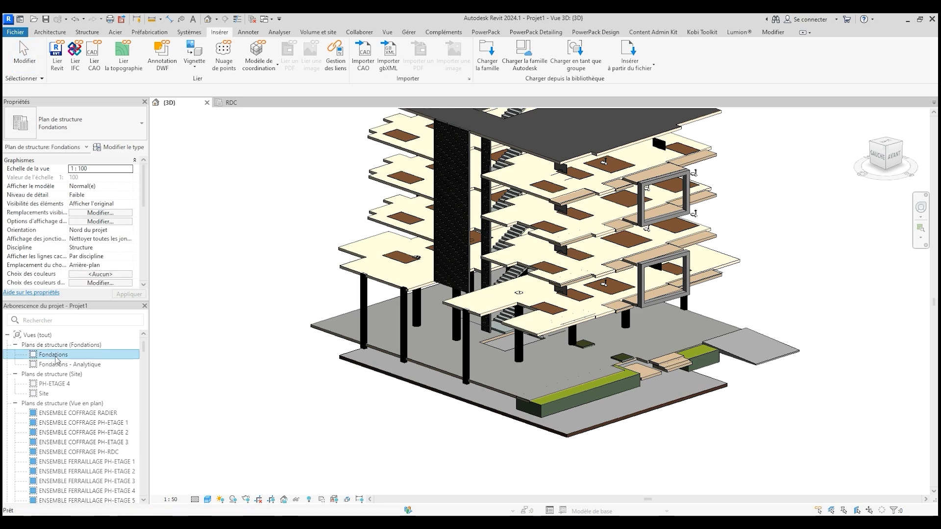
scroll(318, 365, up, 4)
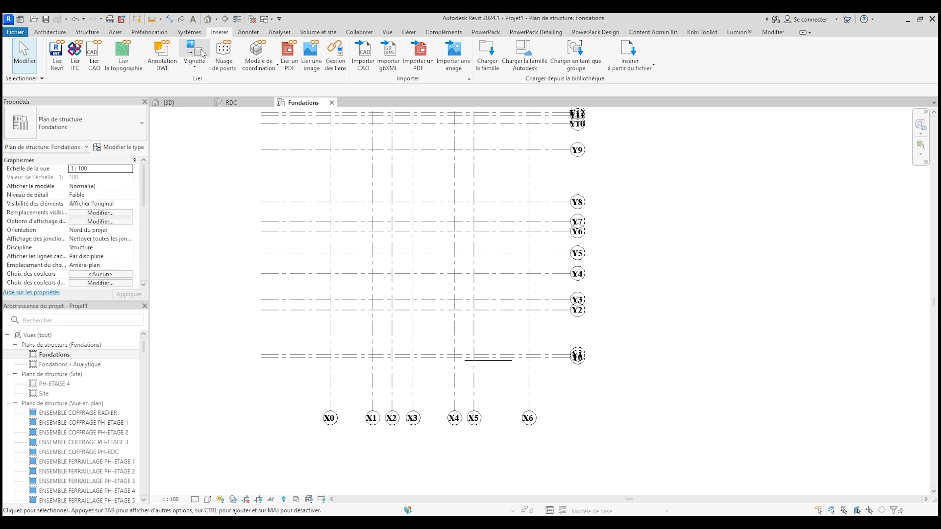
Use Copier/Contrôler on the linked MODELE COFFRAGE model to copy all its grid lines into the project with Multiple enabled, filtered to Quadrillages.
click(360, 32)
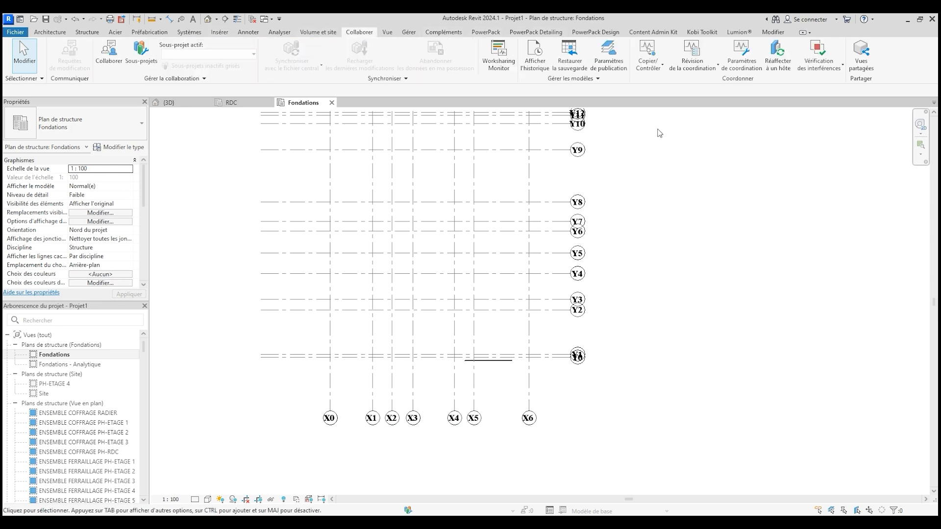
click(657, 69)
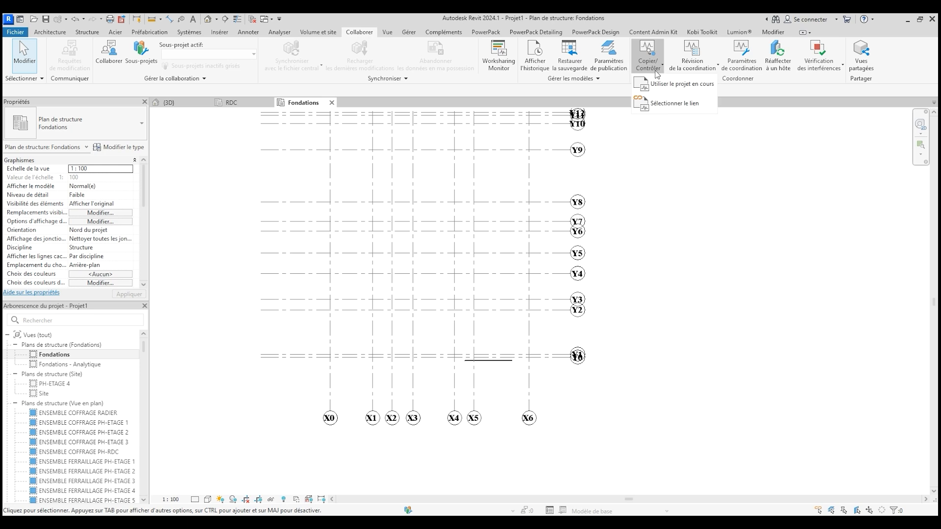
click(687, 107)
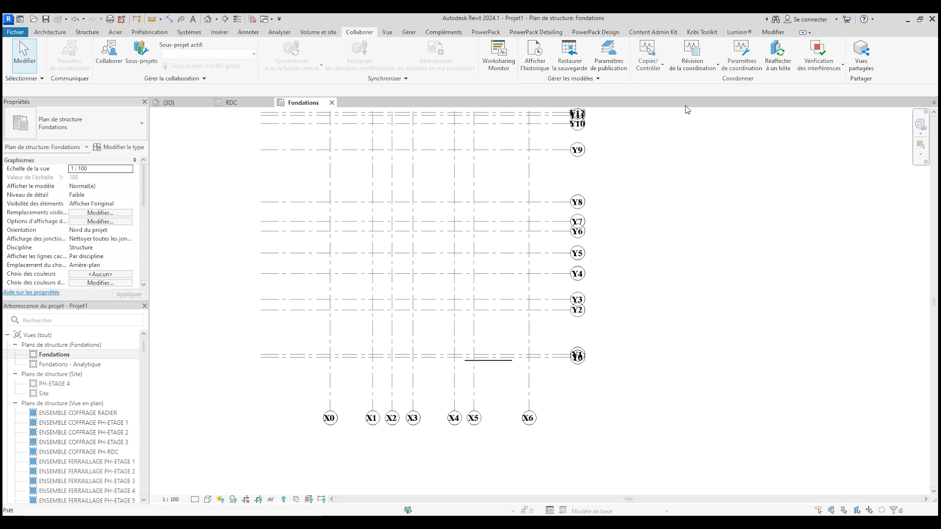
click(550, 205)
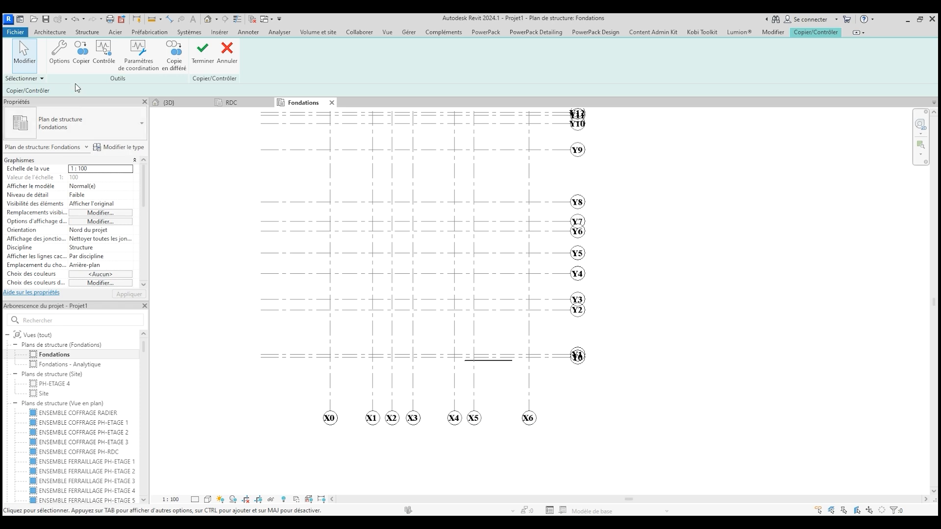
click(82, 55)
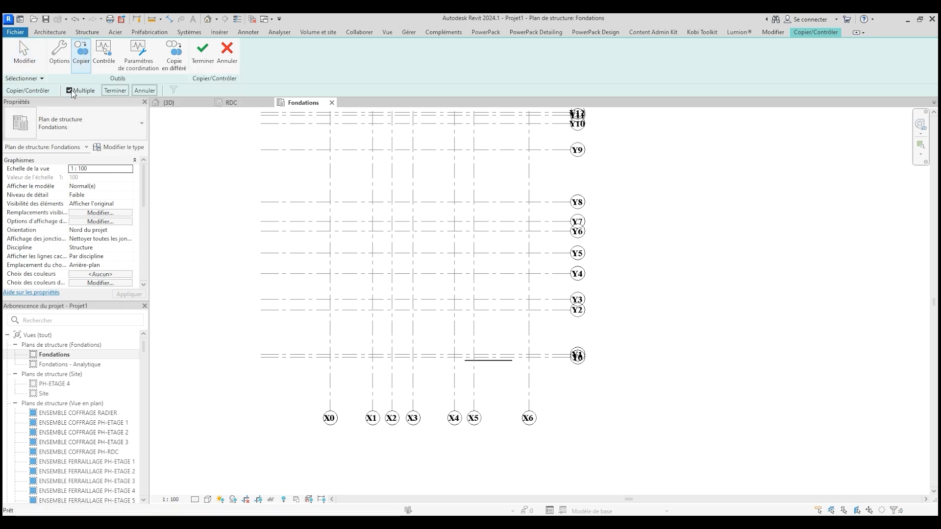
scroll(514, 223, down, 2)
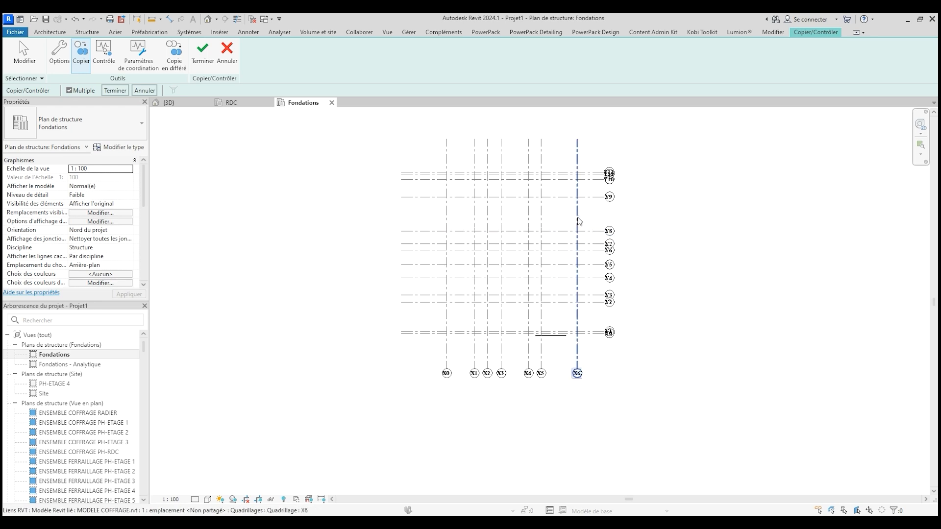
drag(749, 410, 310, 142)
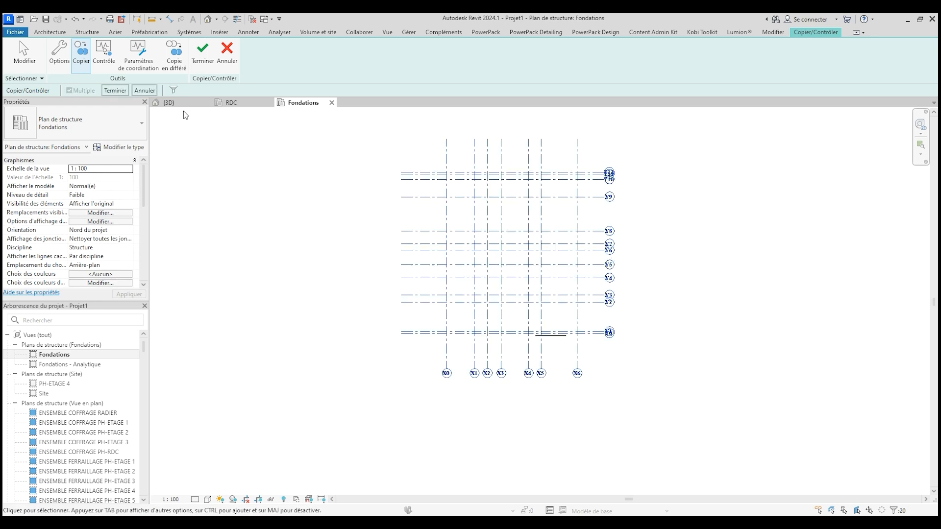
click(173, 90)
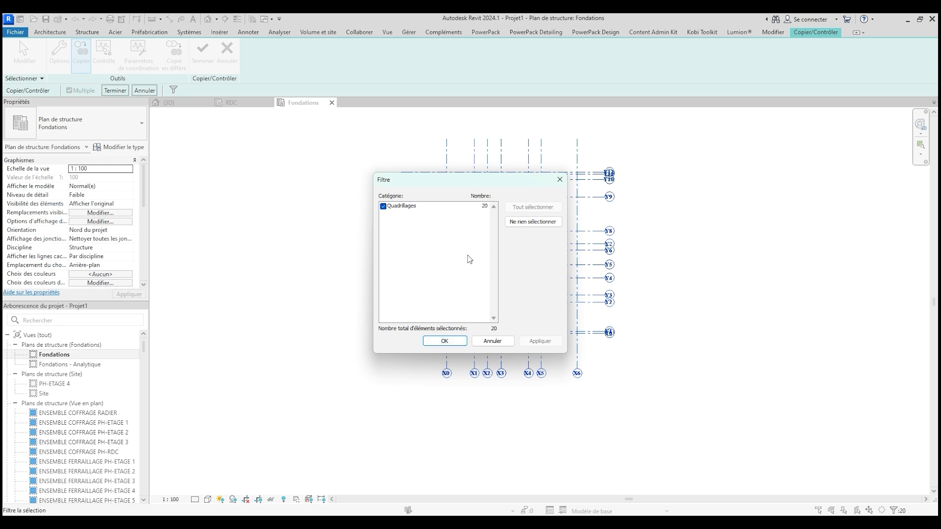
click(444, 342)
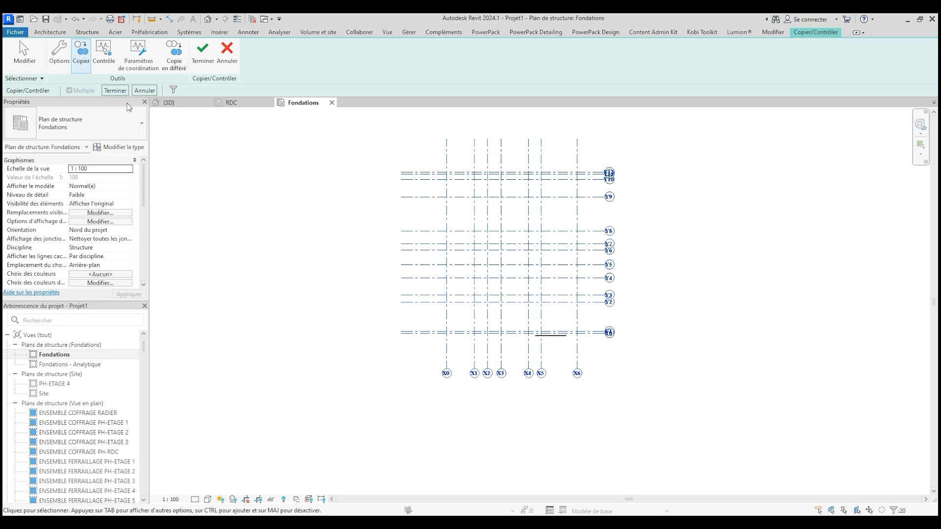
click(116, 91)
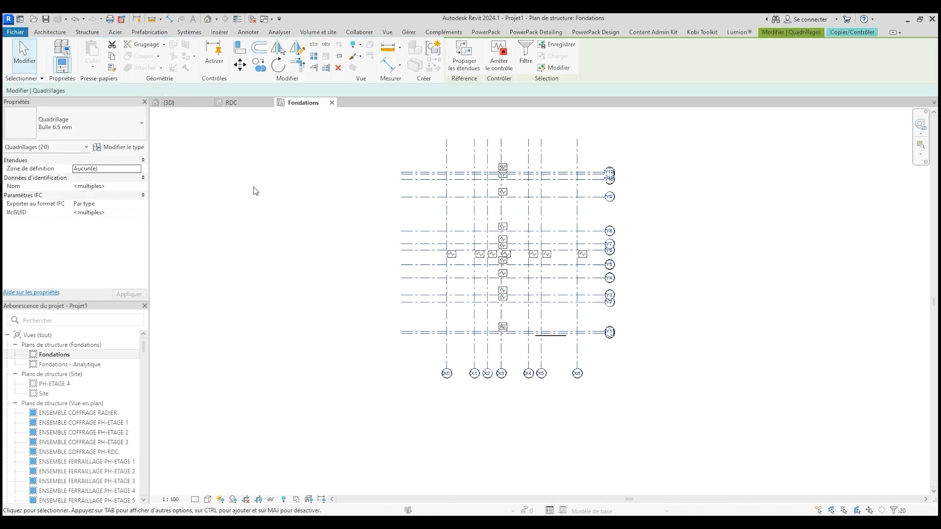
click(854, 33)
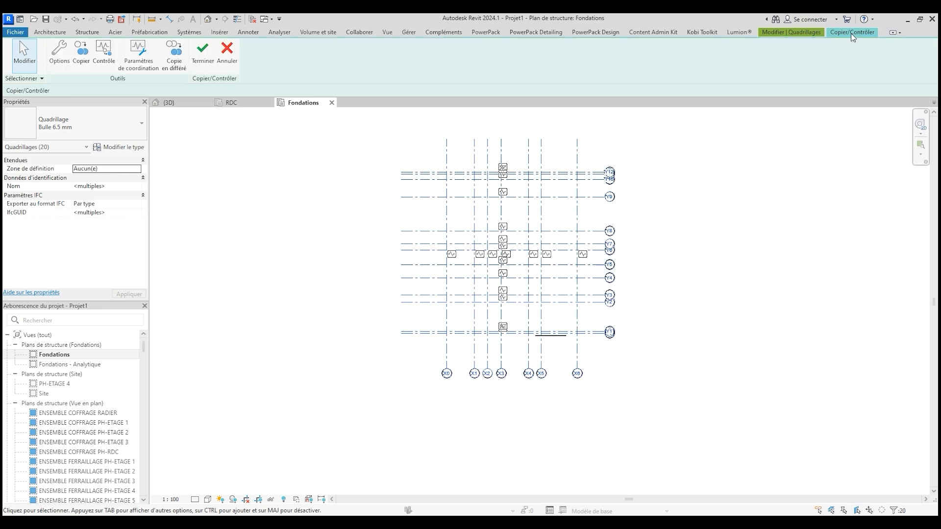
click(203, 57)
Inspect the copied grid lines in the Fondations plan, selecting grid X6.
scroll(587, 338, up, 3)
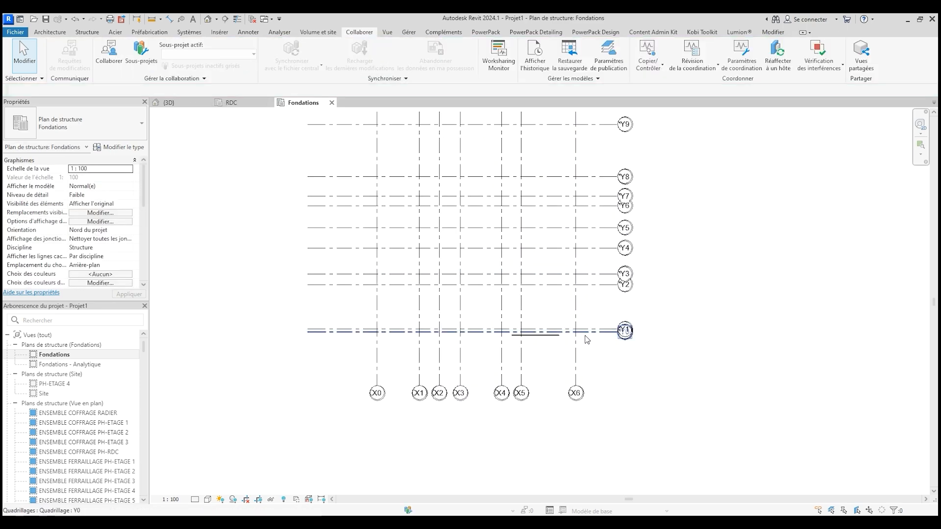
click(586, 335)
click(575, 370)
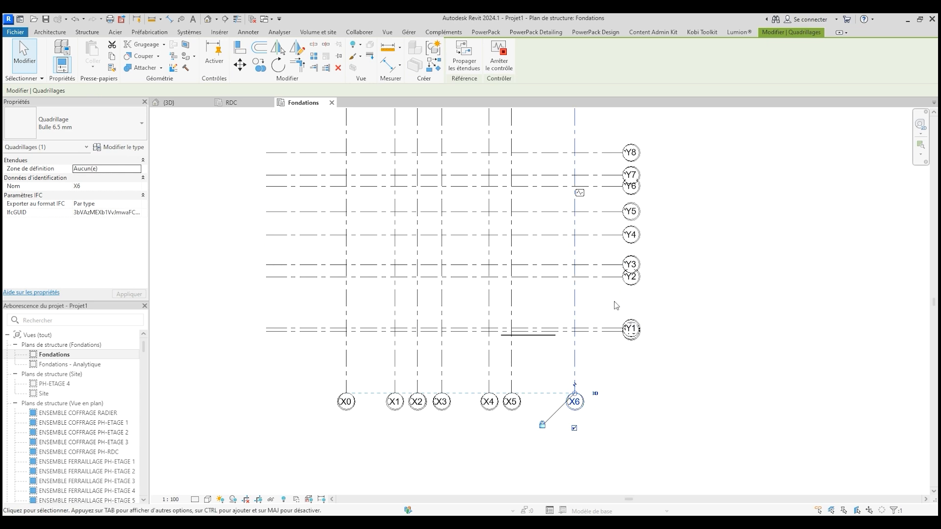
scroll(650, 360, down, 2)
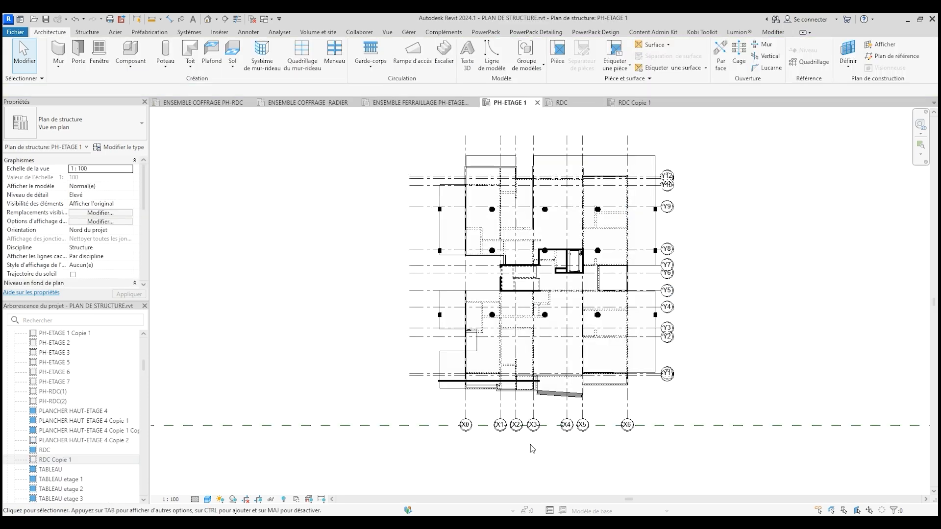
Place vertical P20X40 rectangular concrete columns at grid intersections X6/Y0 and X5/Y1 in the PH-ETAGE 1 plan, with depth down to PH-RDC.
scroll(517, 323, up, 5)
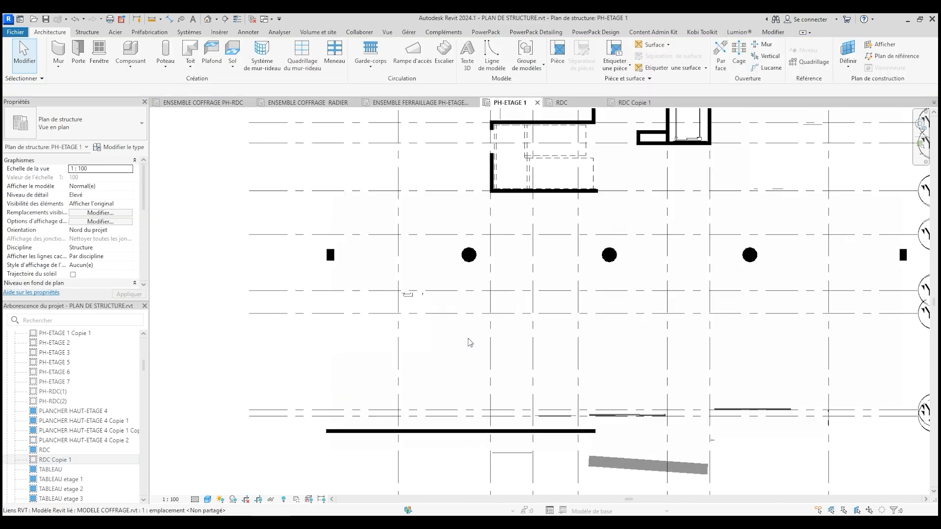
scroll(621, 340, down, 2)
scroll(616, 347, up, 1)
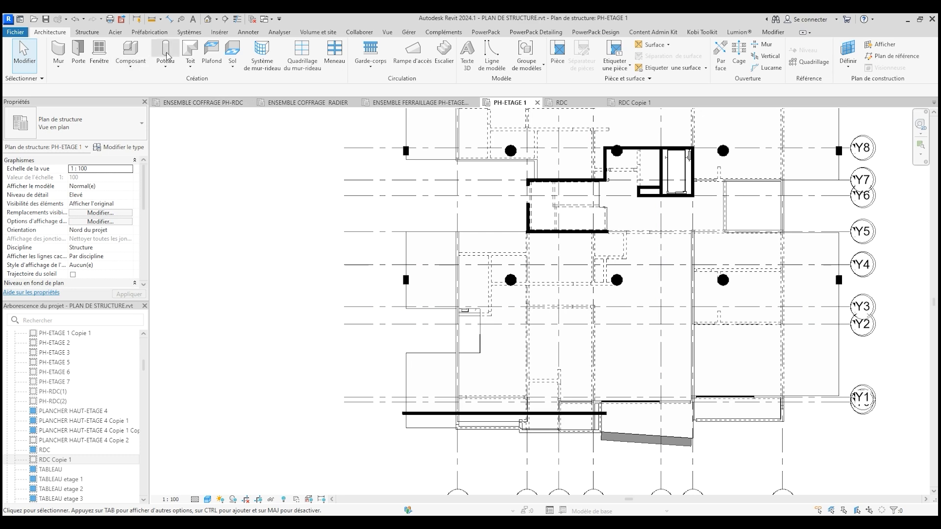
click(88, 32)
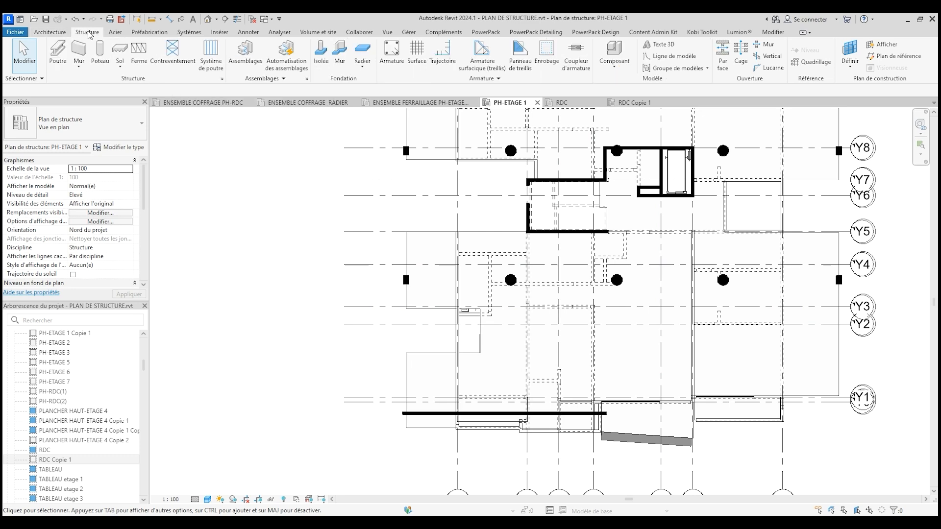
click(100, 49)
scroll(823, 407, up, 5)
scroll(804, 416, down, 2)
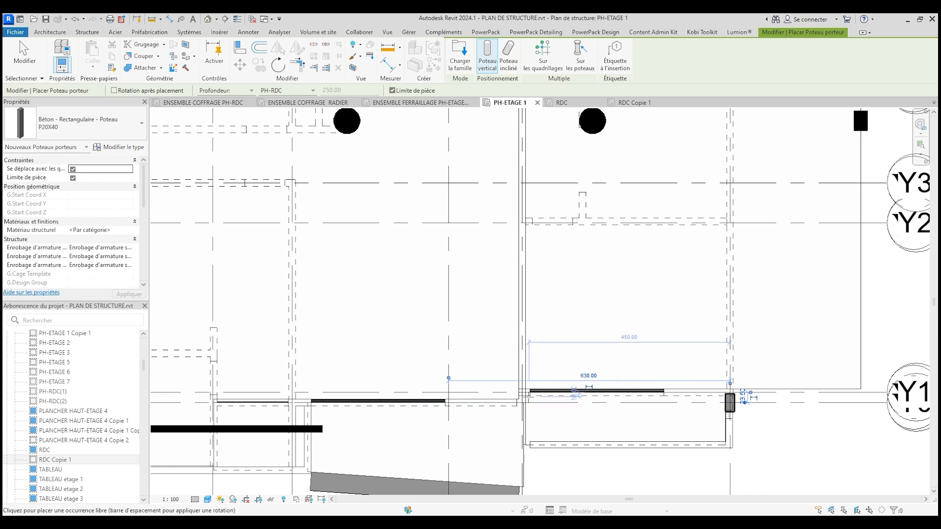
scroll(528, 396, up, 2)
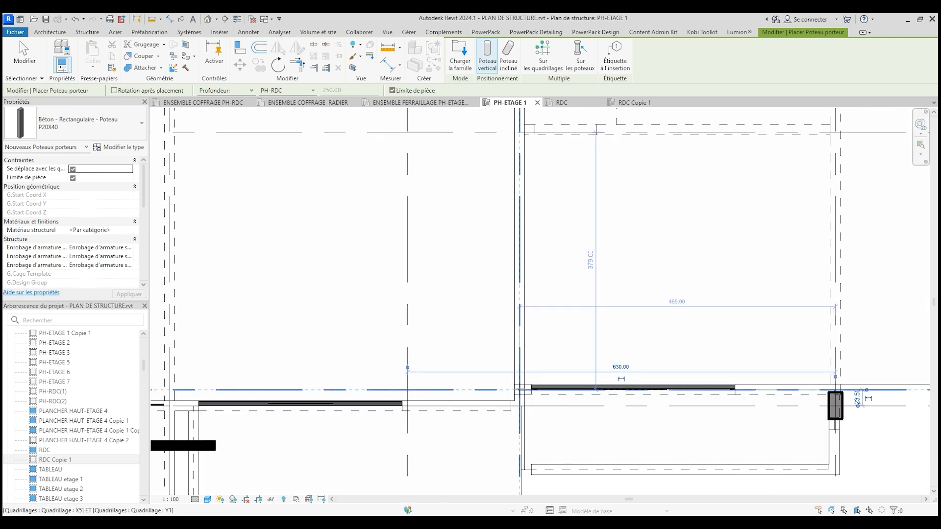
click(520, 390)
Place a vertical P20X40 column at grid intersection X3/Y1, with depth down to PH-RDC.
scroll(678, 432, down, 1)
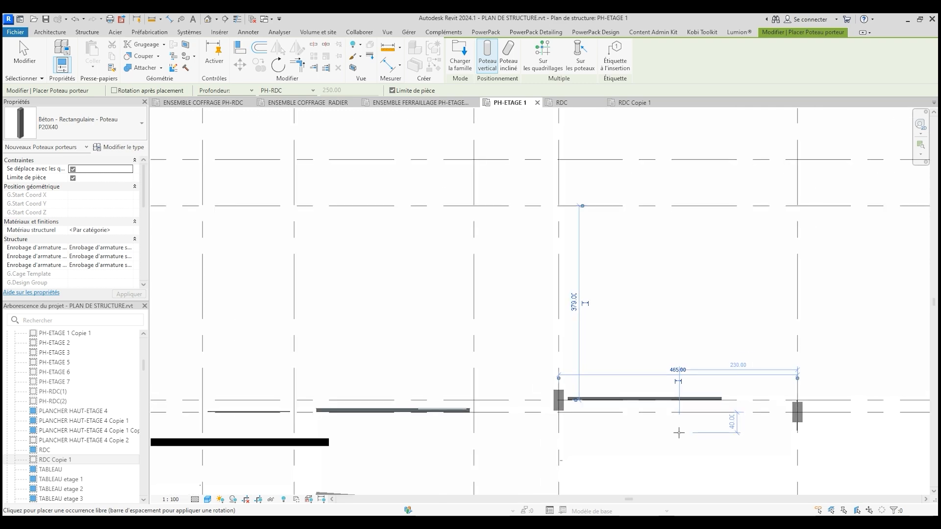
scroll(679, 432, down, 4)
scroll(426, 431, up, 4)
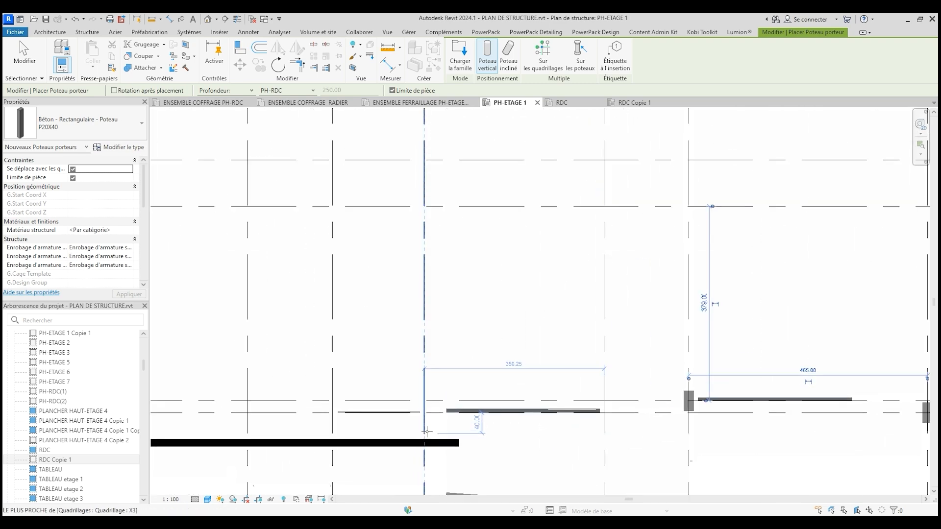
scroll(425, 431, up, 1)
scroll(422, 392, up, 2)
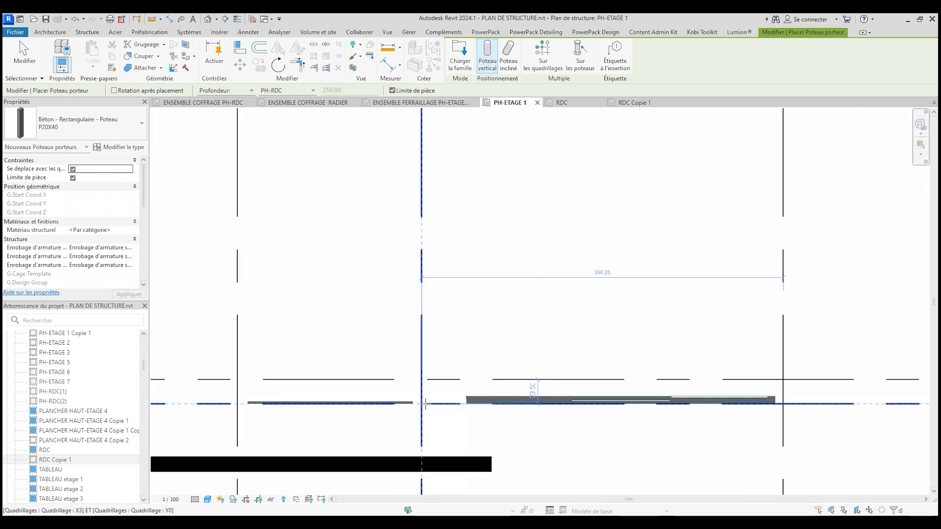
click(421, 379)
scroll(692, 418, down, 3)
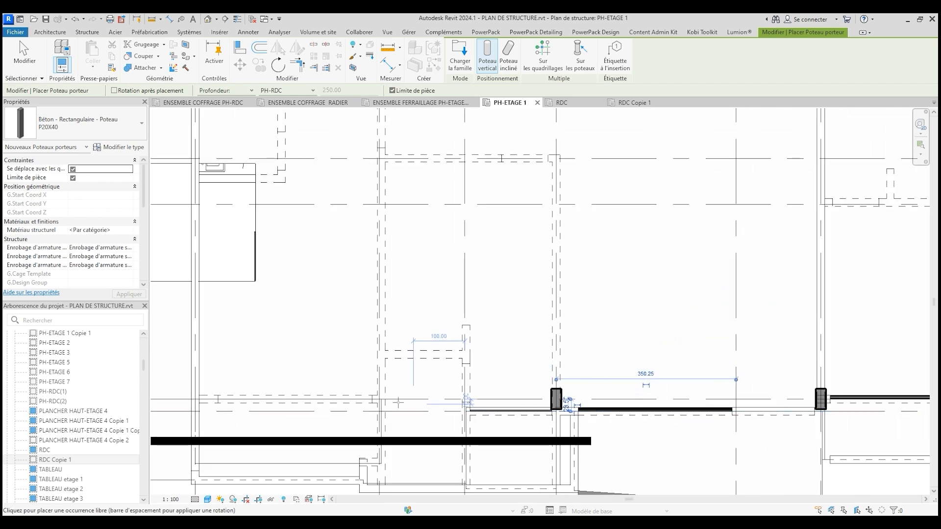
Place P20X40 columns at grid intersections X1/Y1 and X0/Y1, and end column placement.
scroll(382, 411, up, 3)
click(382, 400)
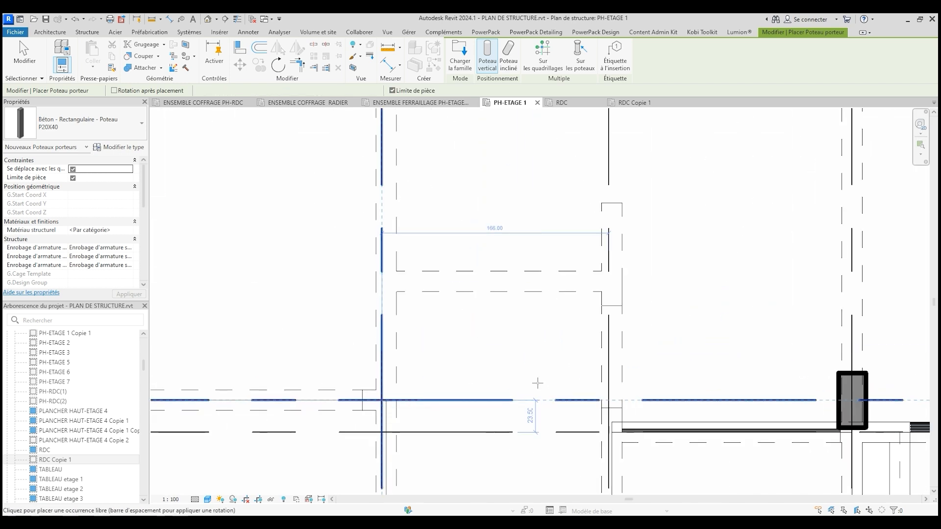
scroll(681, 378, down, 3)
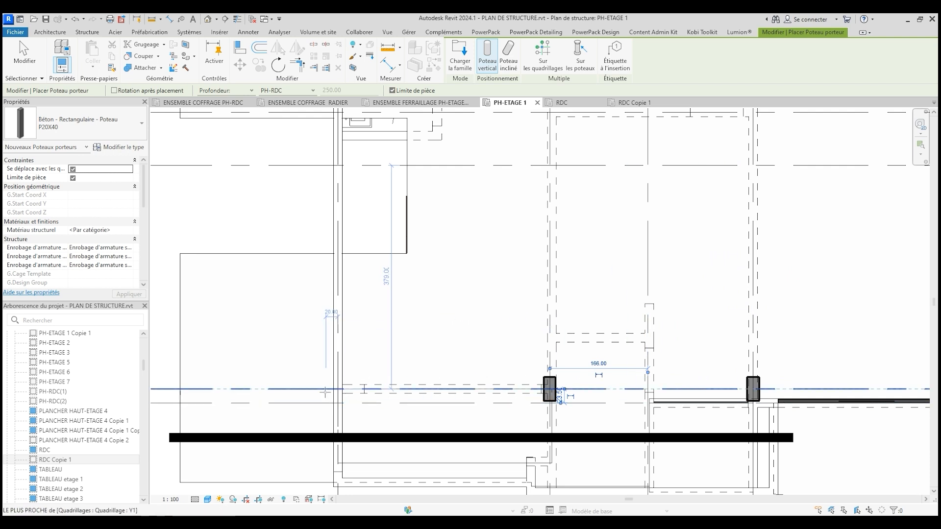
scroll(352, 391, up, 3)
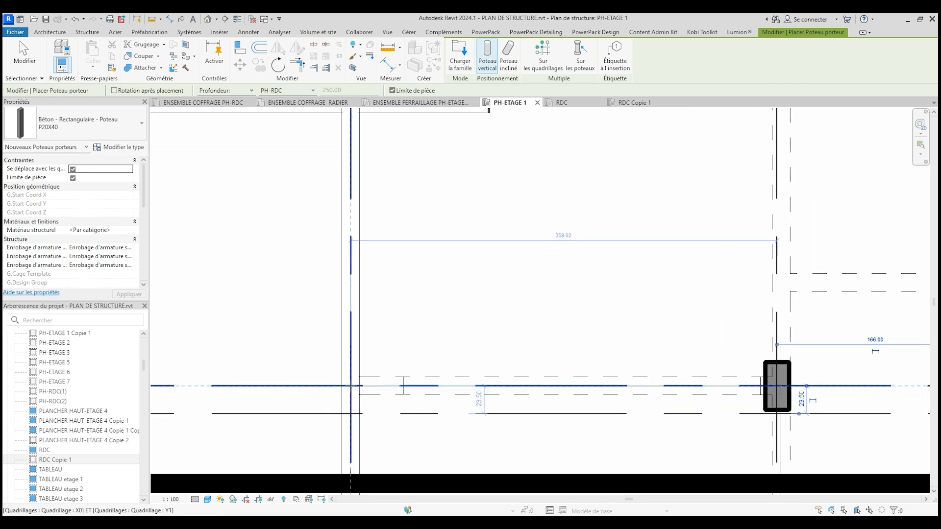
click(351, 387)
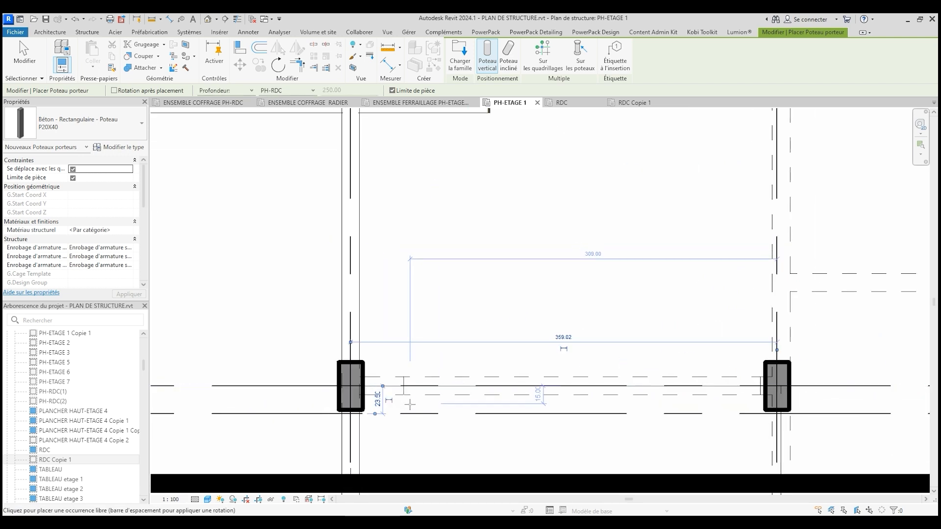
scroll(412, 398, down, 3)
scroll(440, 395, down, 1)
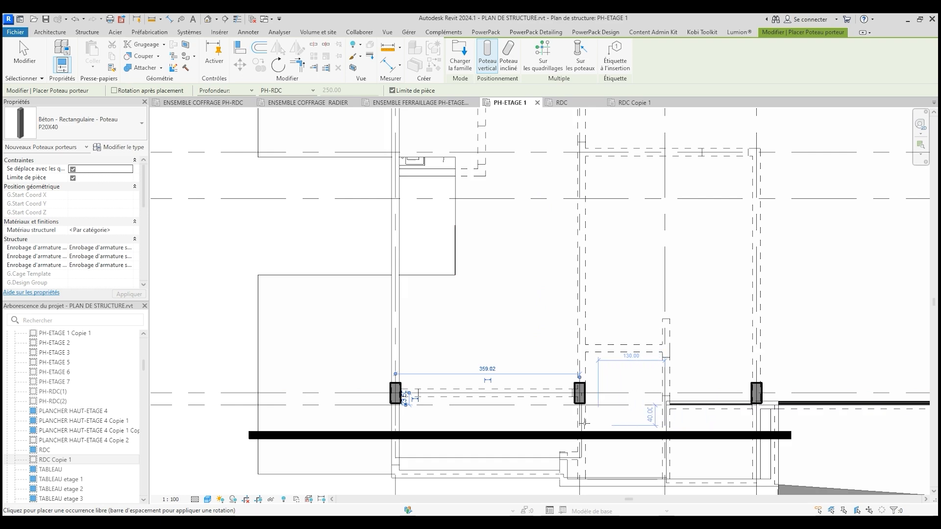
scroll(461, 411, up, 1)
key(Escape)
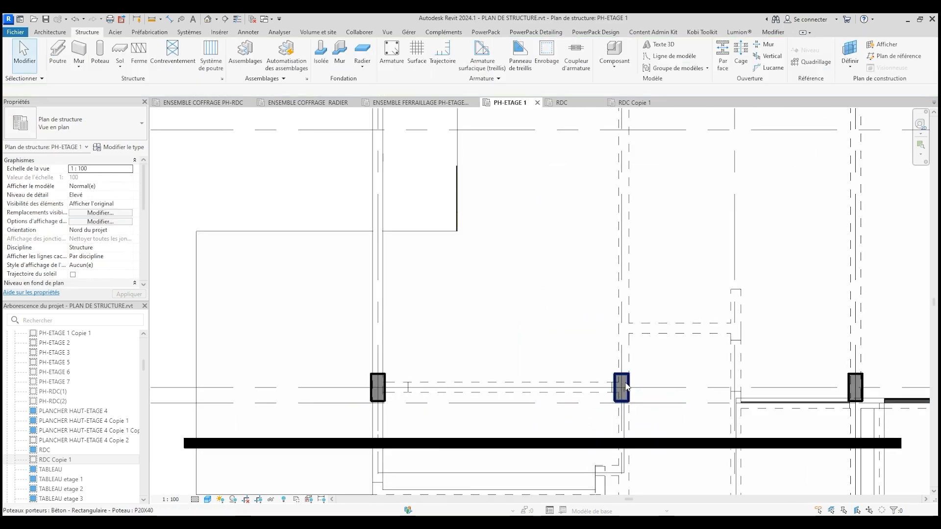
Check the instance properties of the columns at X1/Y1 and X0/Y1 and the b and h dimensions of type P20X40.
click(621, 387)
scroll(446, 399, down, 2)
scroll(446, 399, up, 1)
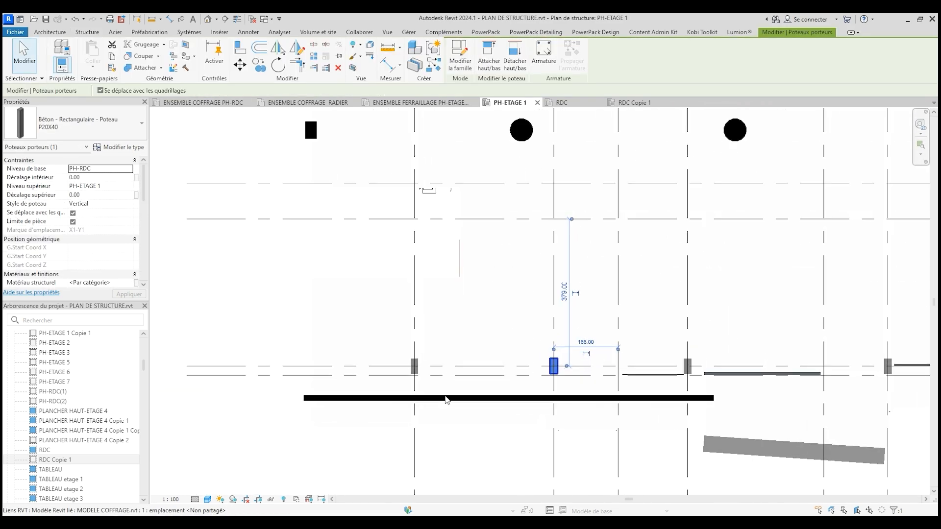
scroll(446, 399, up, 2)
click(411, 360)
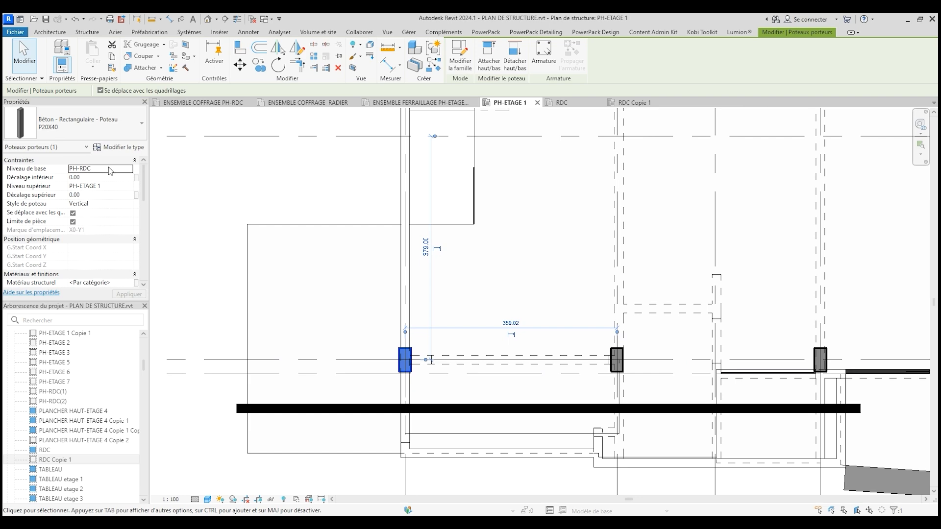
click(119, 147)
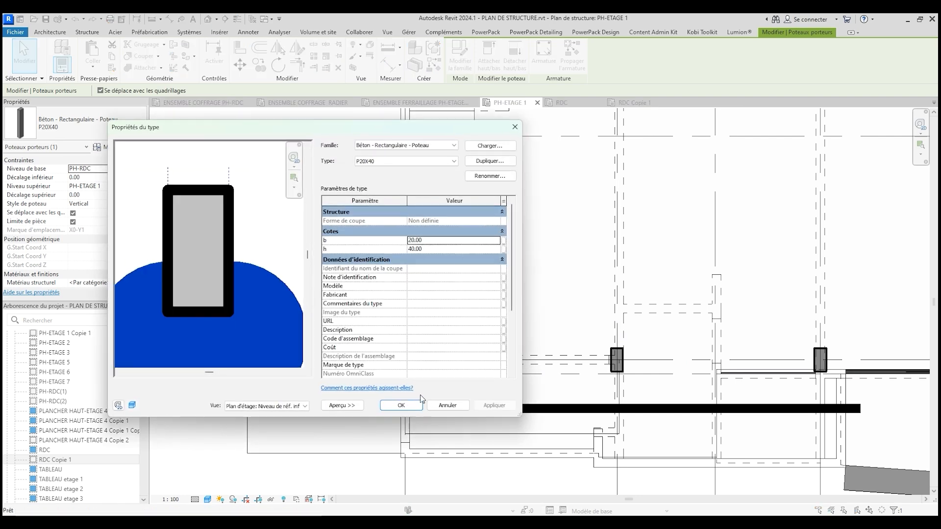
click(412, 411)
scroll(583, 458, down, 2)
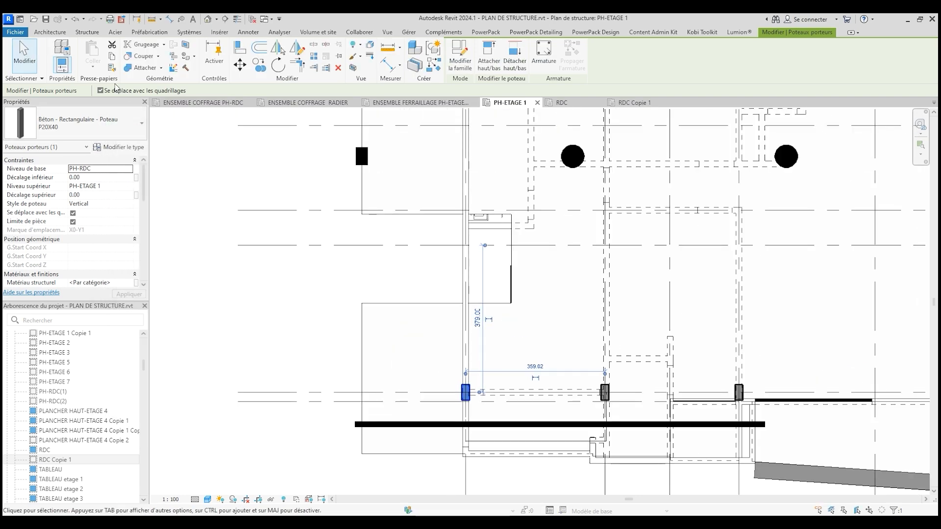
key(Escape)
Start placing vertical structural columns of type Béton - Rectangulaire - Poteau P20X50 and put one at grid intersection X1/Y3.
click(93, 51)
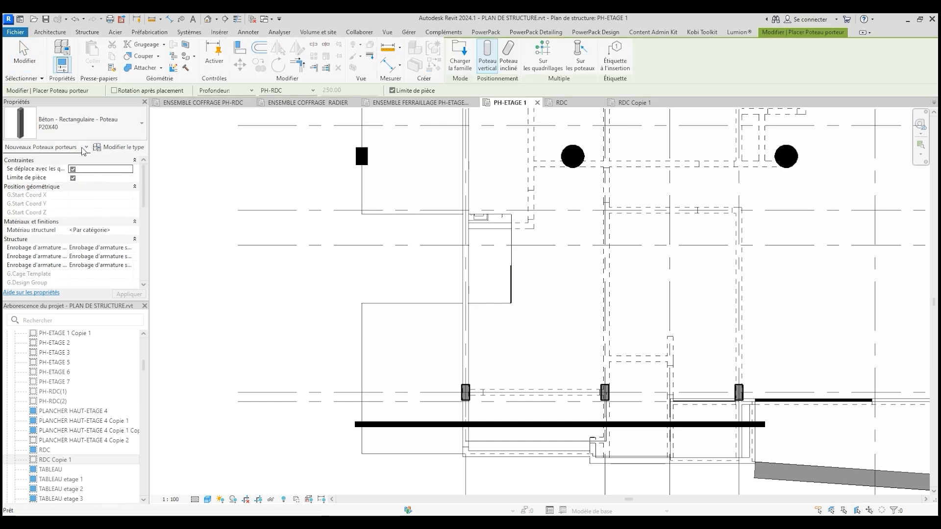
click(96, 137)
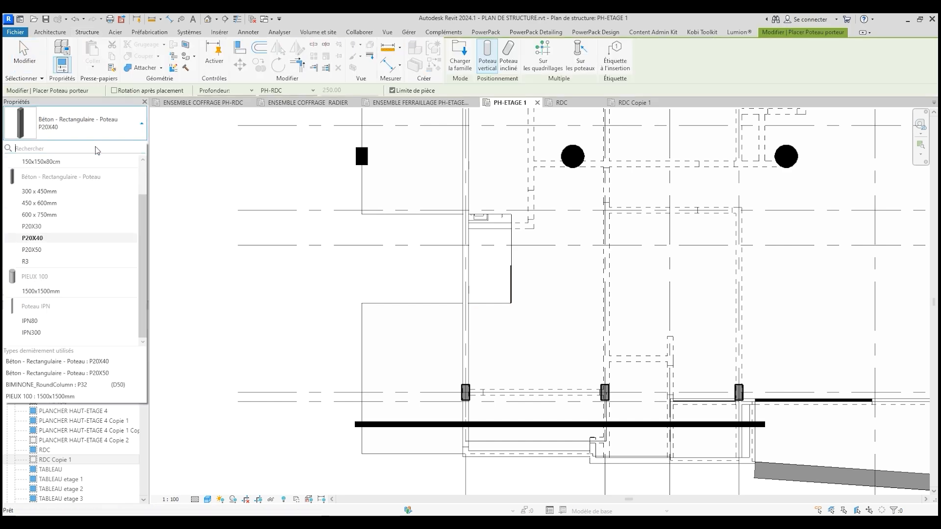
click(59, 250)
scroll(527, 399, down, 2)
scroll(527, 399, down, 1)
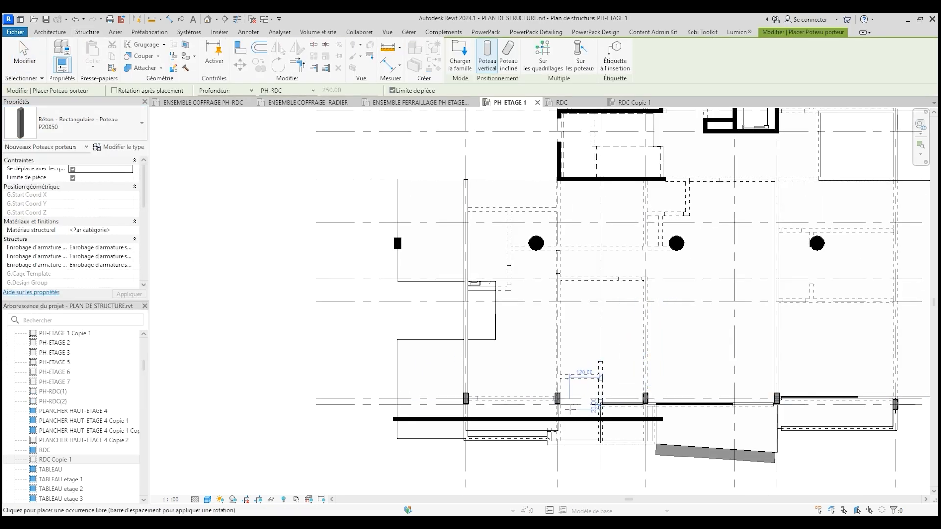
middle_drag(625, 348, 473, 343)
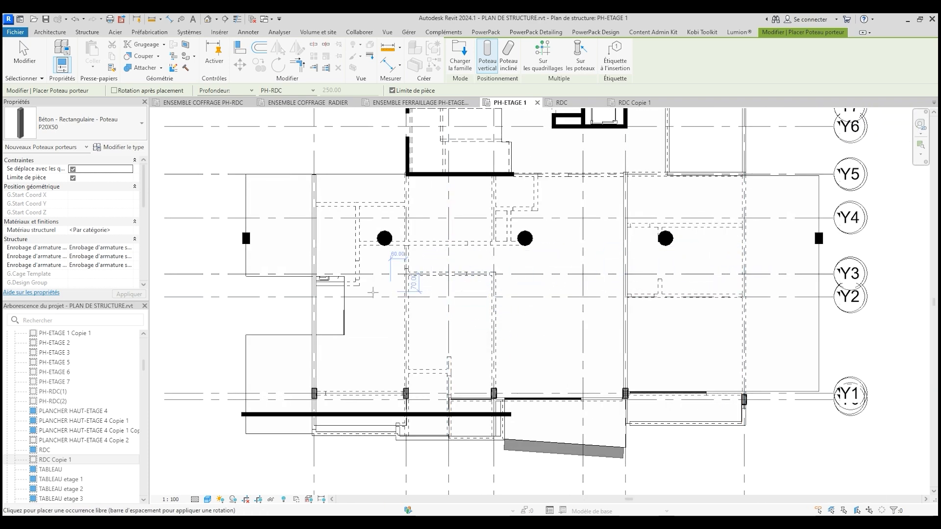
scroll(398, 274, up, 4)
scroll(436, 242, up, 2)
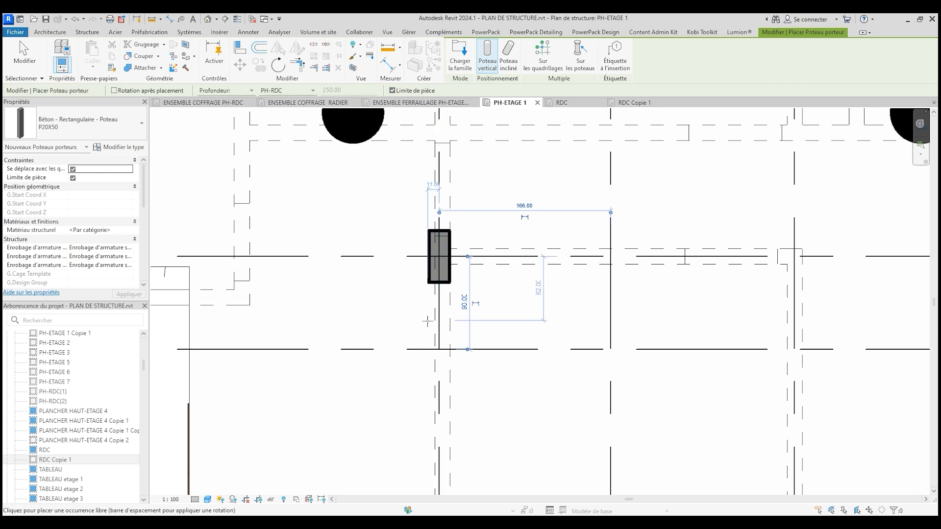
scroll(438, 257, down, 2)
scroll(489, 304, down, 2)
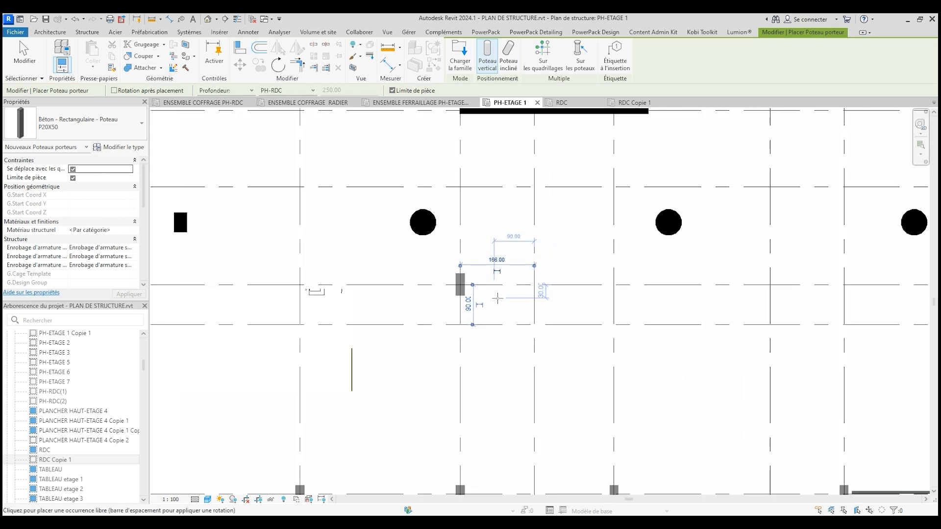
Place P20X50 columns at grid intersections X3/Y3 and X5/Y3.
scroll(631, 287, up, 2)
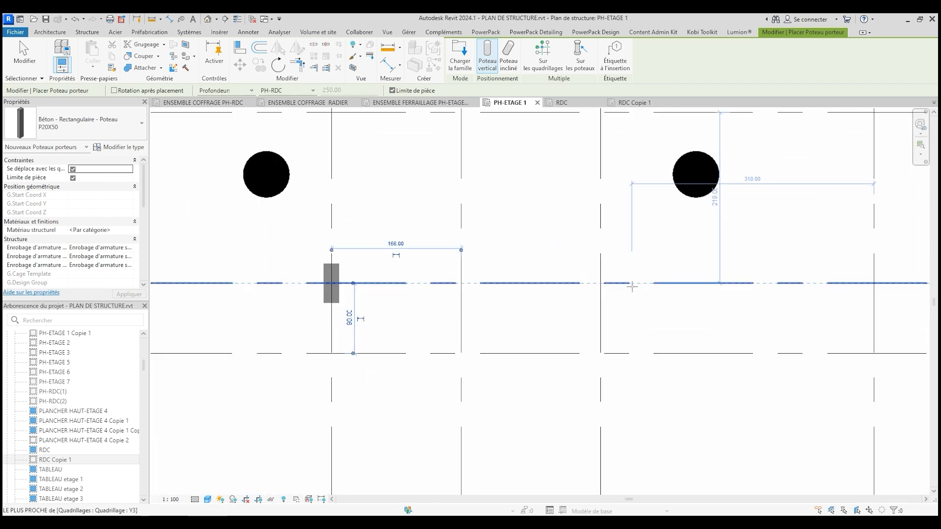
click(600, 283)
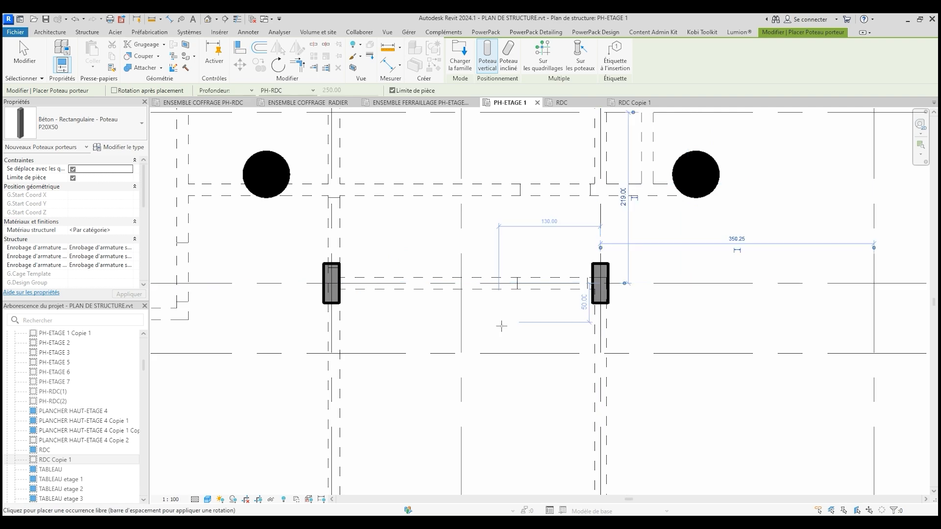
scroll(503, 323, down, 2)
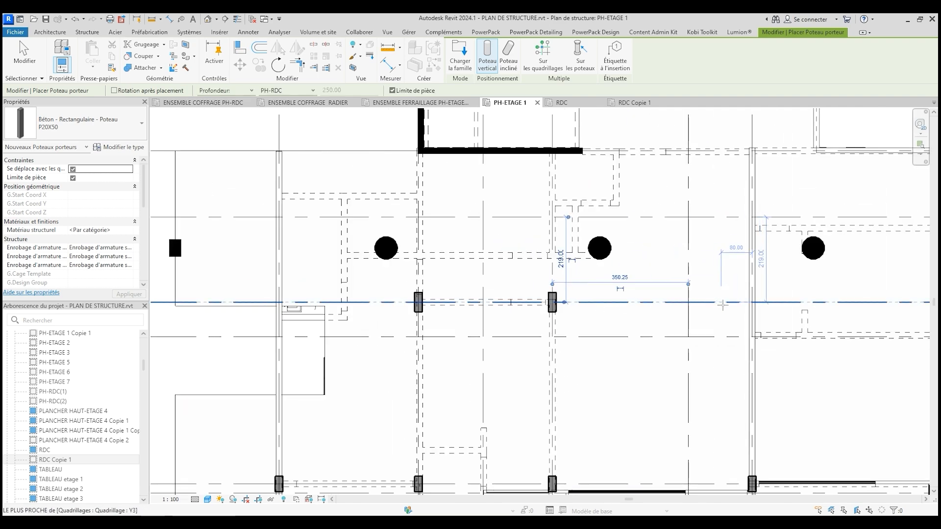
scroll(723, 305, up, 2)
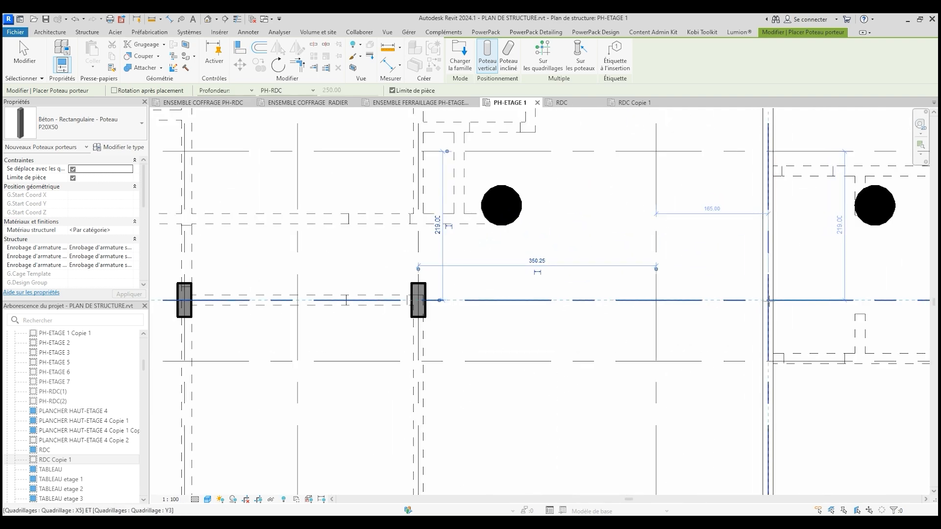
click(769, 300)
scroll(502, 352, down, 4)
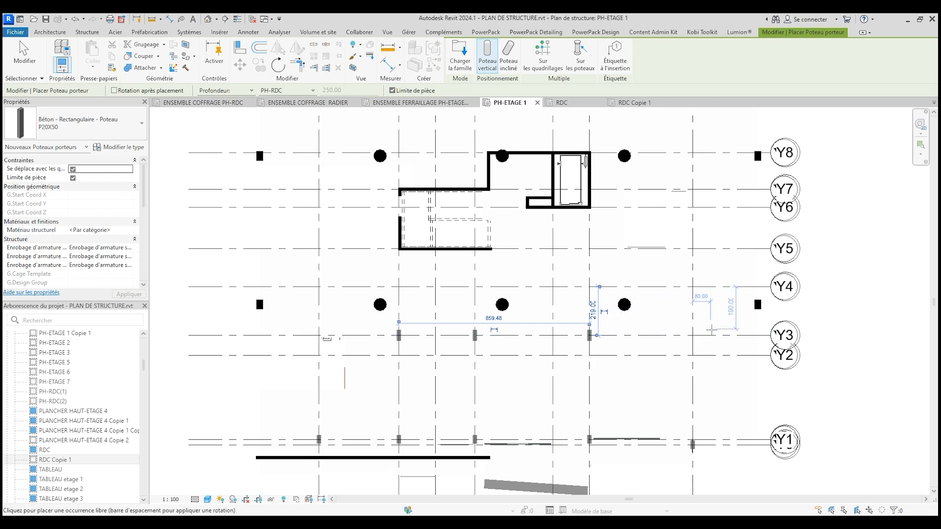
Switch the column type to P20X40 and place a column at grid intersection X6/Y3.
scroll(711, 330, up, 5)
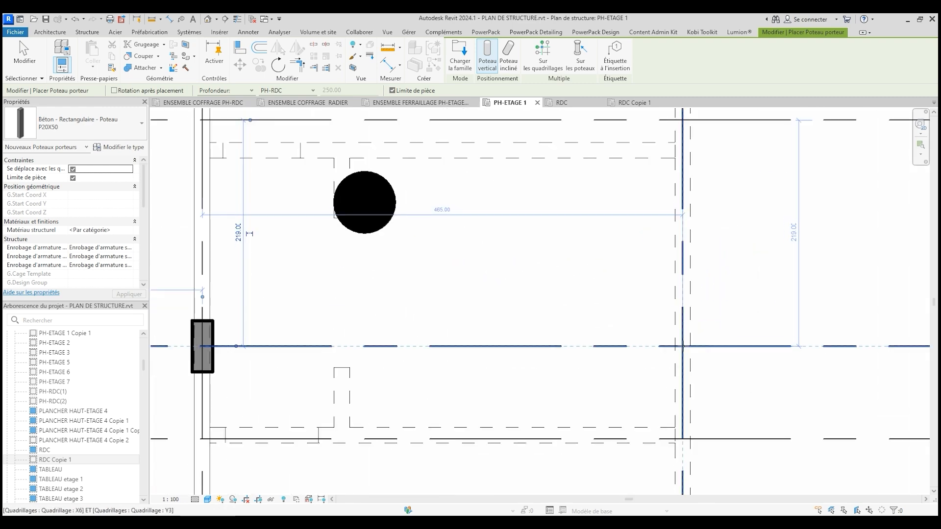
click(78, 124)
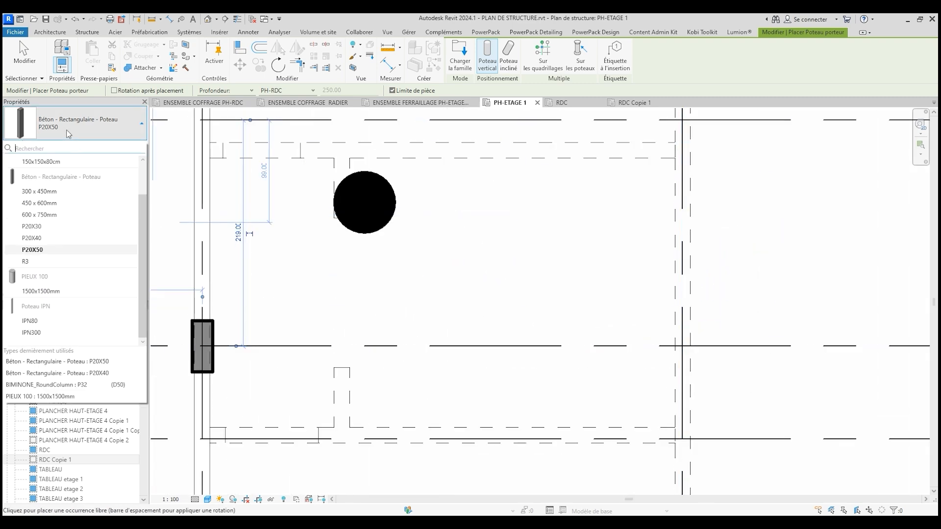
click(54, 239)
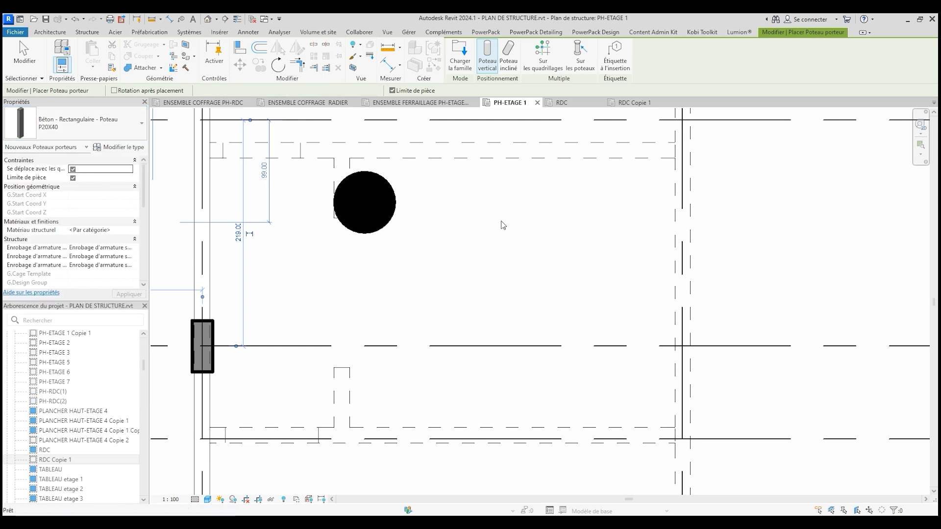
click(682, 347)
scroll(818, 348, down, 5)
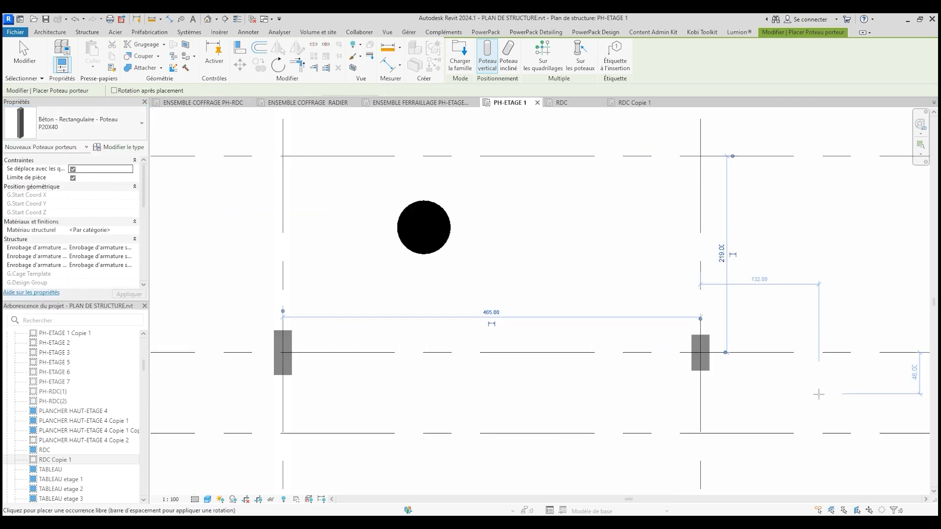
Place a P20X40 column at grid intersection X0/Y3.
scroll(279, 410, up, 2)
scroll(280, 410, up, 1)
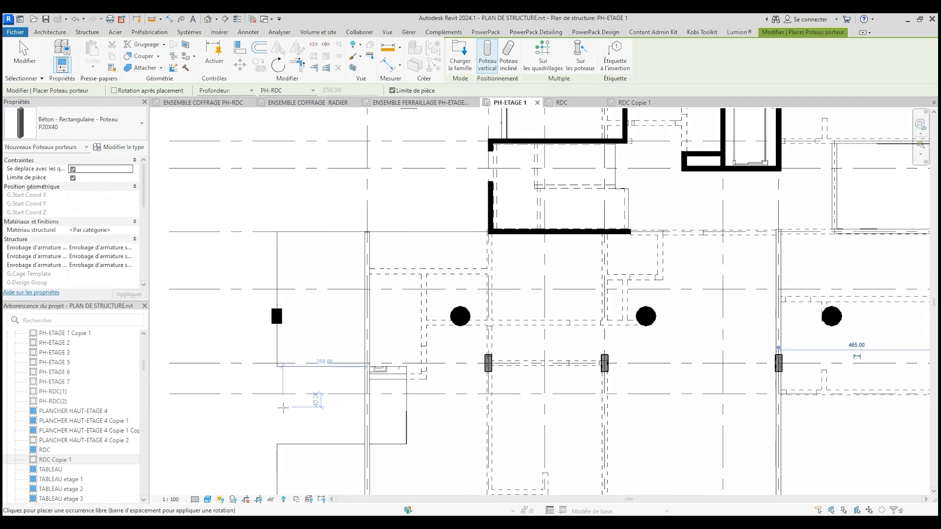
scroll(300, 387, up, 3)
scroll(366, 359, up, 3)
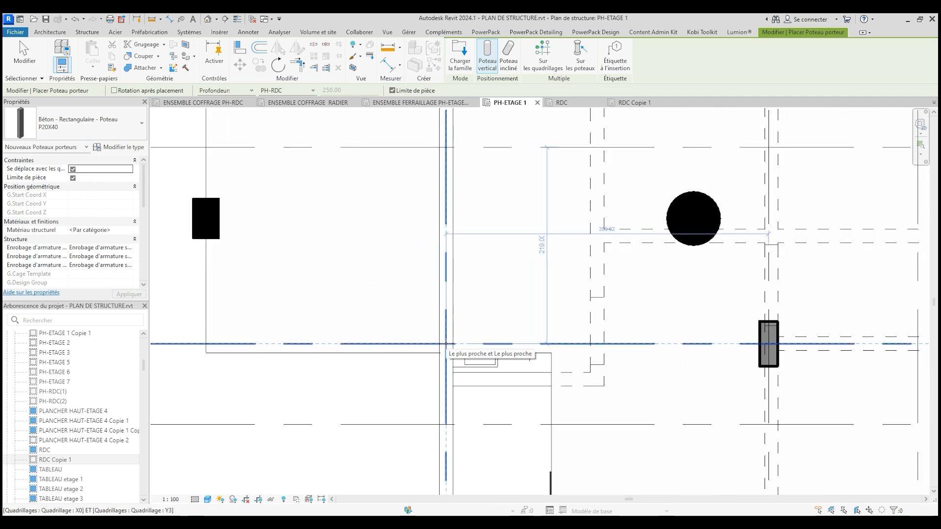
click(446, 345)
scroll(407, 383, down, 5)
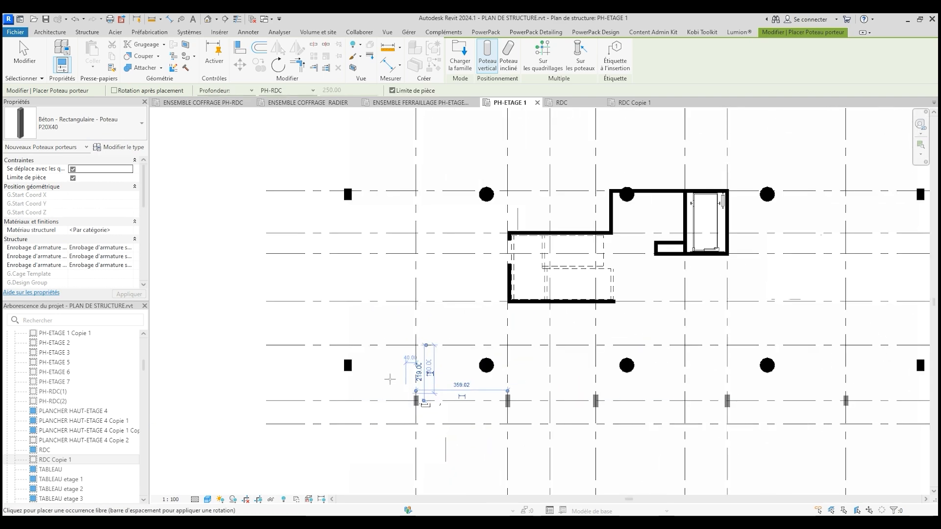
Switch the column type to P20X50 and place a column on grid X1, about 98 cm from grid Y8 towards Y9.
click(78, 133)
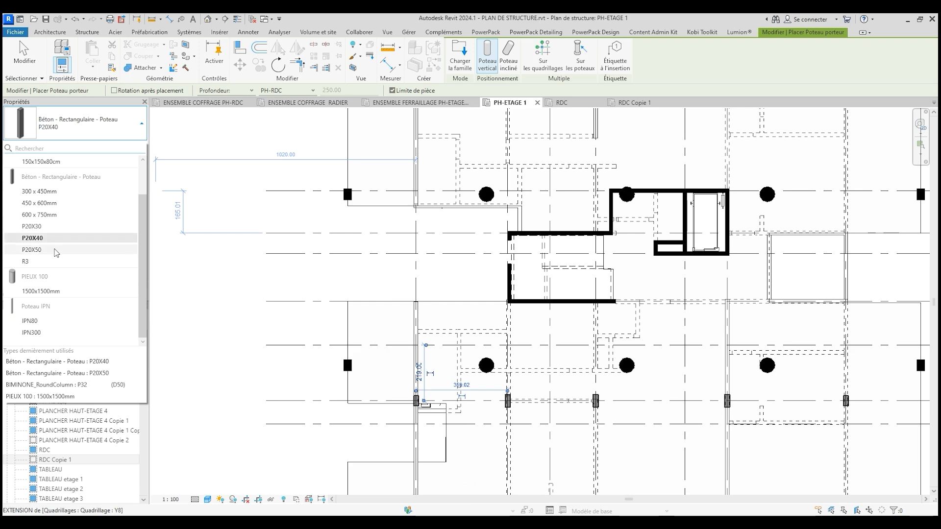
click(55, 250)
scroll(518, 444, down, 1)
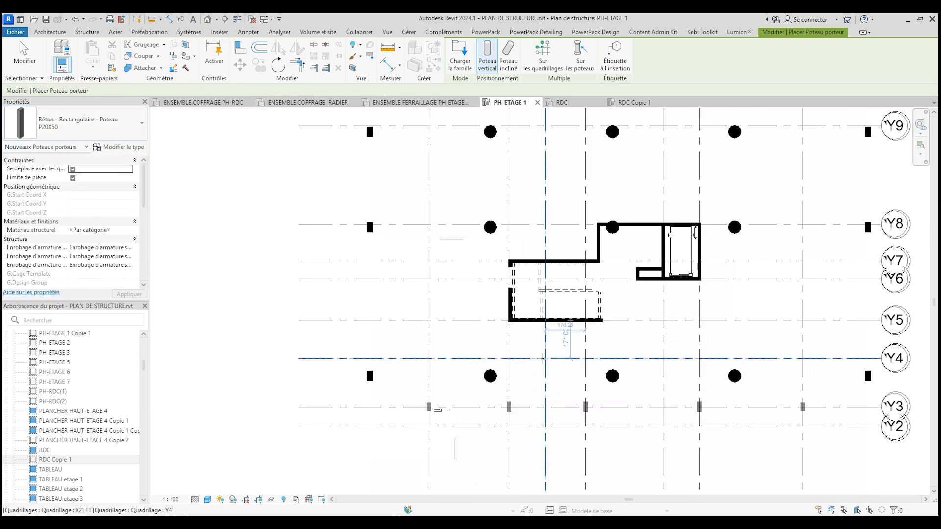
scroll(537, 356, up, 1)
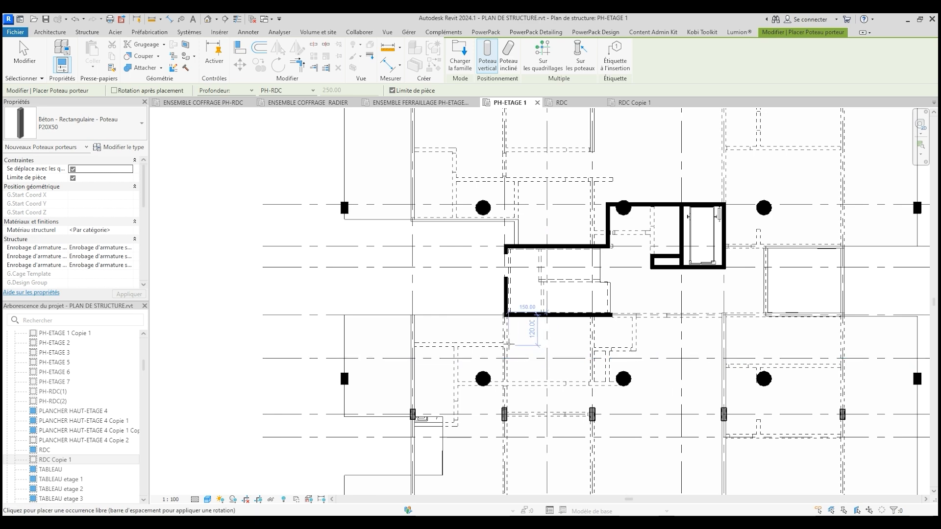
scroll(508, 344, up, 1)
scroll(504, 379, down, 2)
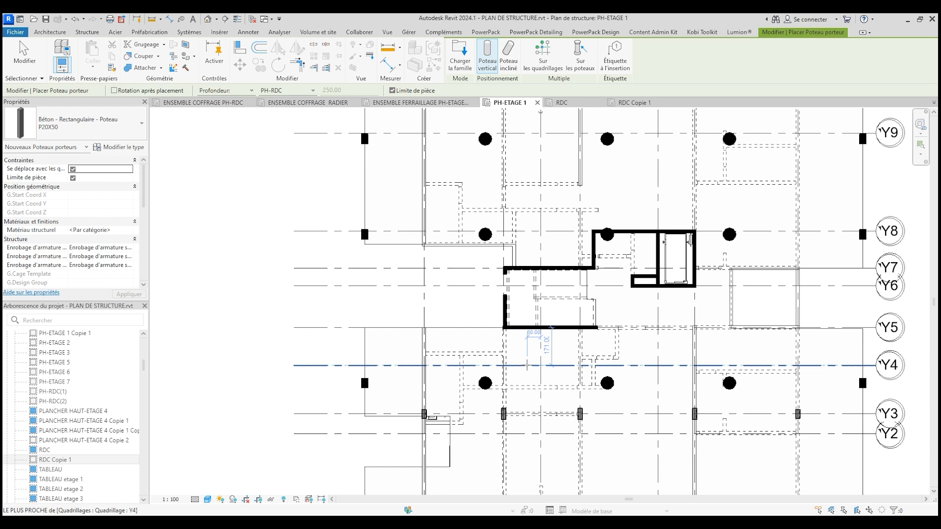
scroll(519, 210, up, 2)
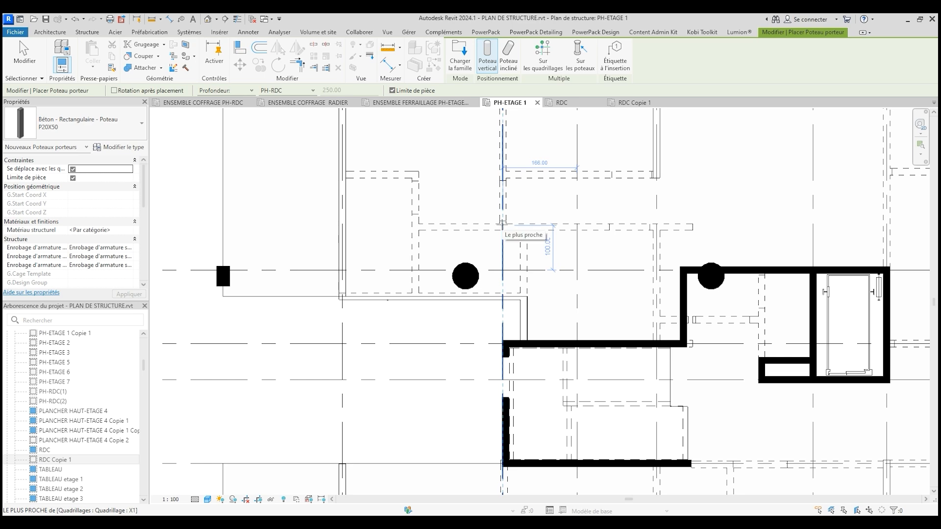
scroll(518, 327, down, 1)
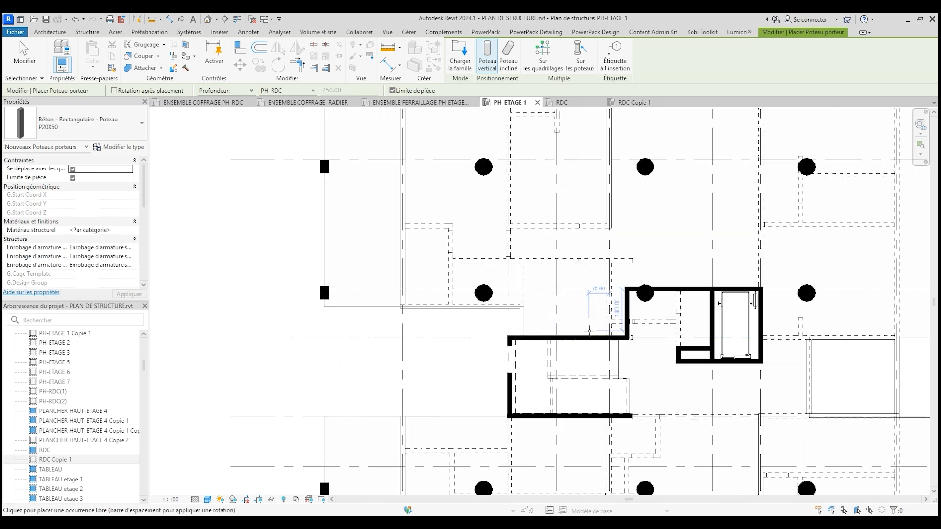
middle_drag(582, 342, 564, 391)
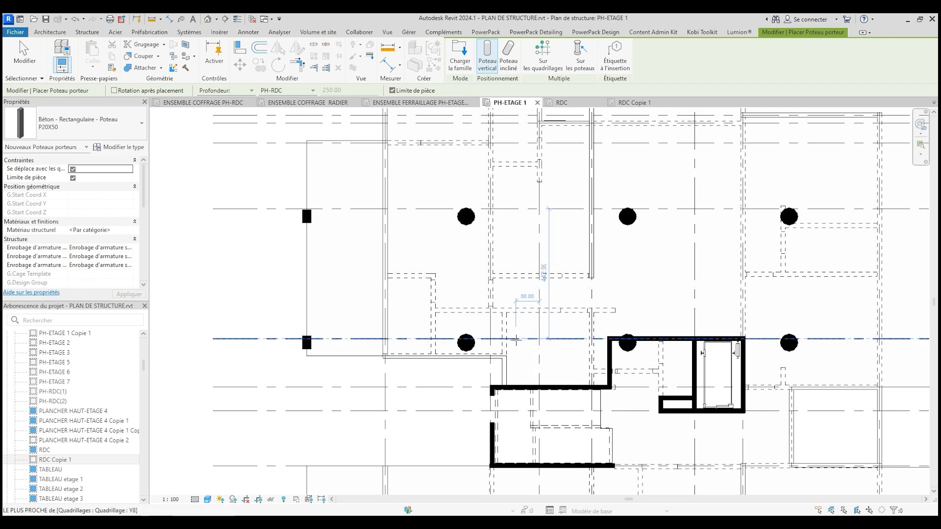
scroll(516, 336, up, 5)
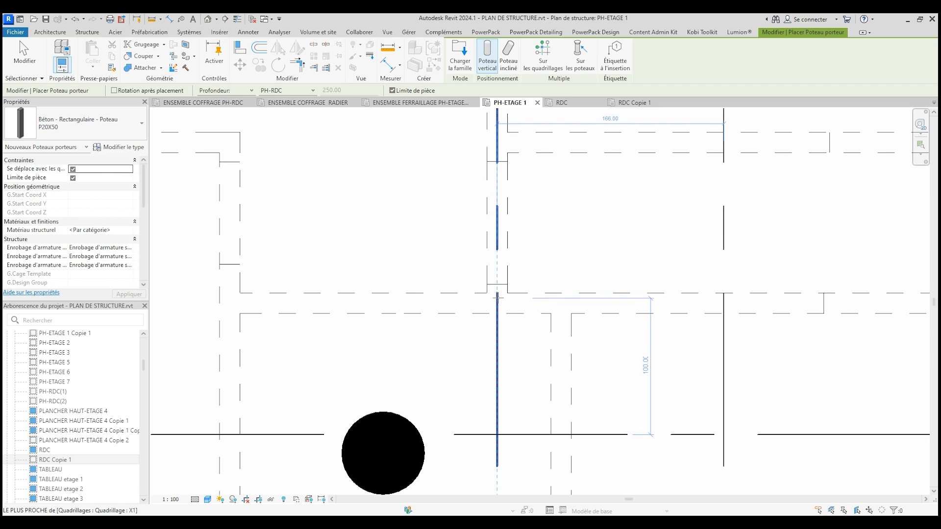
click(497, 294)
scroll(582, 391, down, 2)
scroll(582, 390, down, 3)
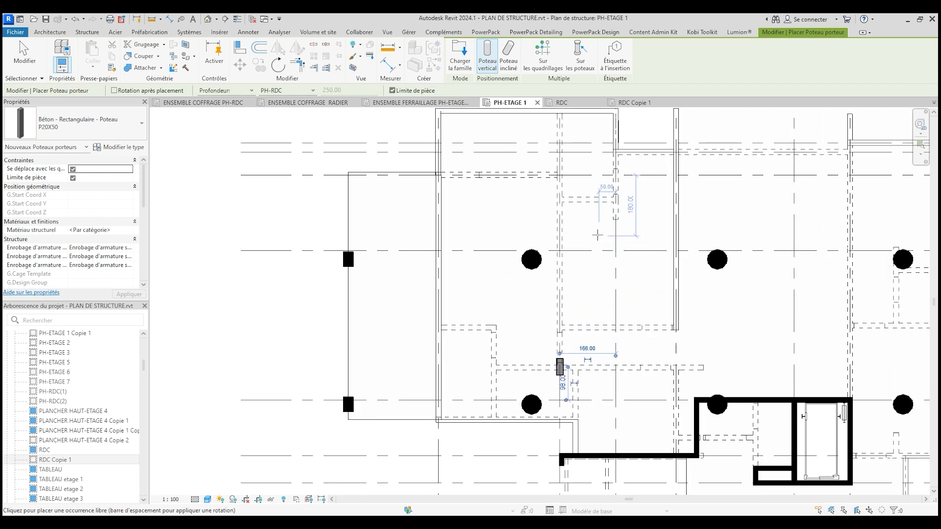
Place P20X50 columns at grid intersections X1/Y9 and X1/Y12.
scroll(594, 234, up, 4)
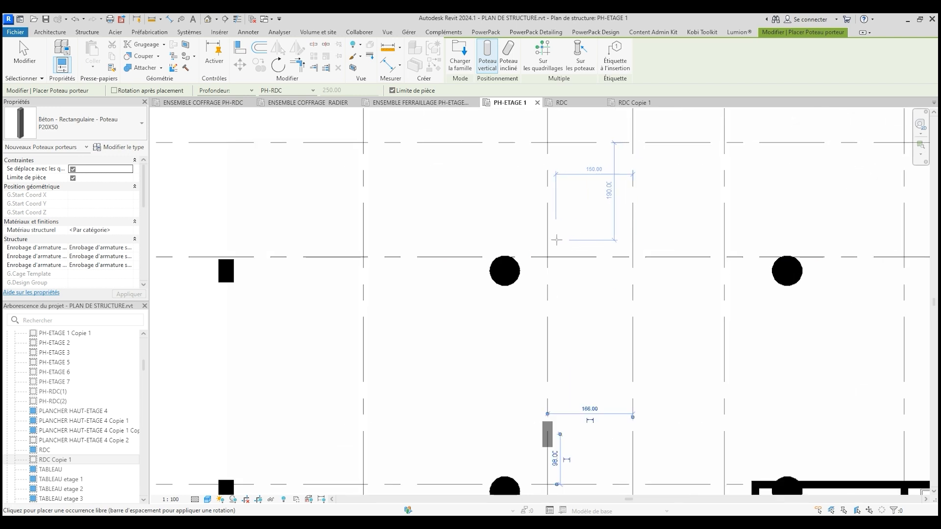
click(543, 267)
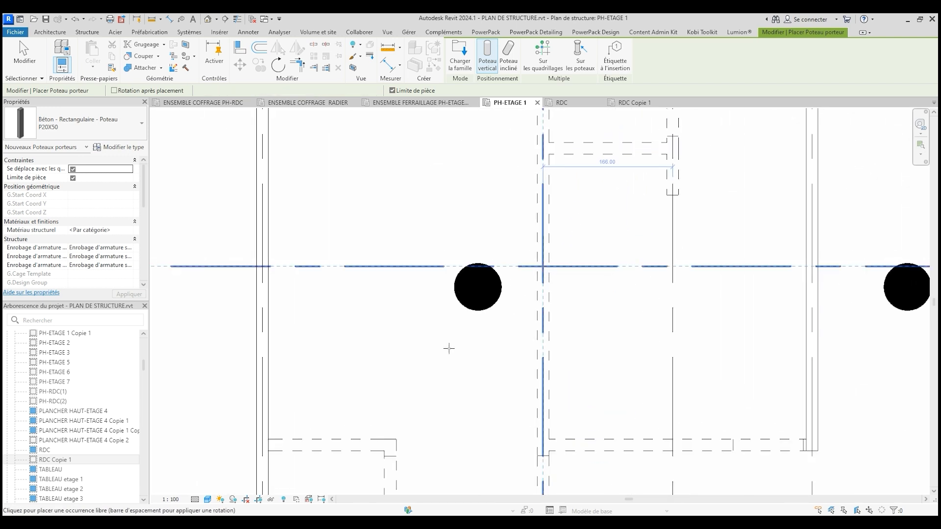
scroll(515, 343, down, 4)
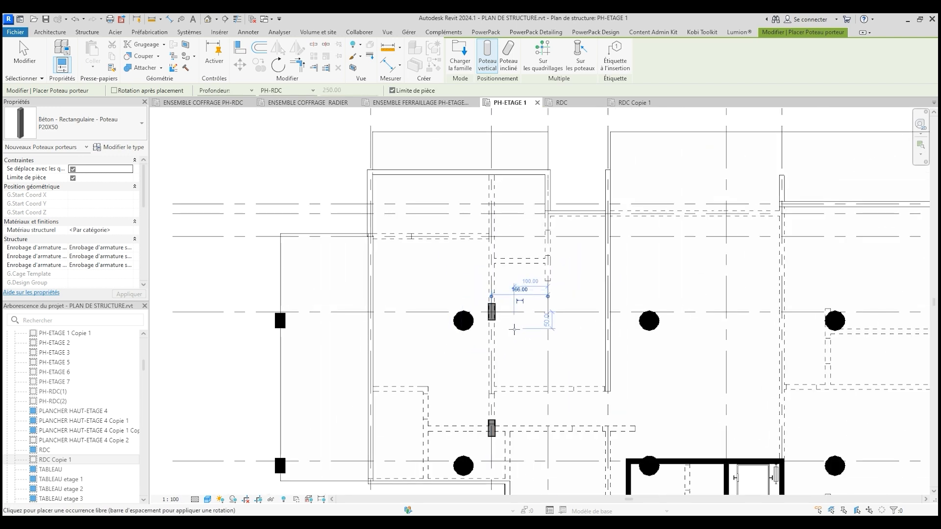
scroll(495, 169, up, 4)
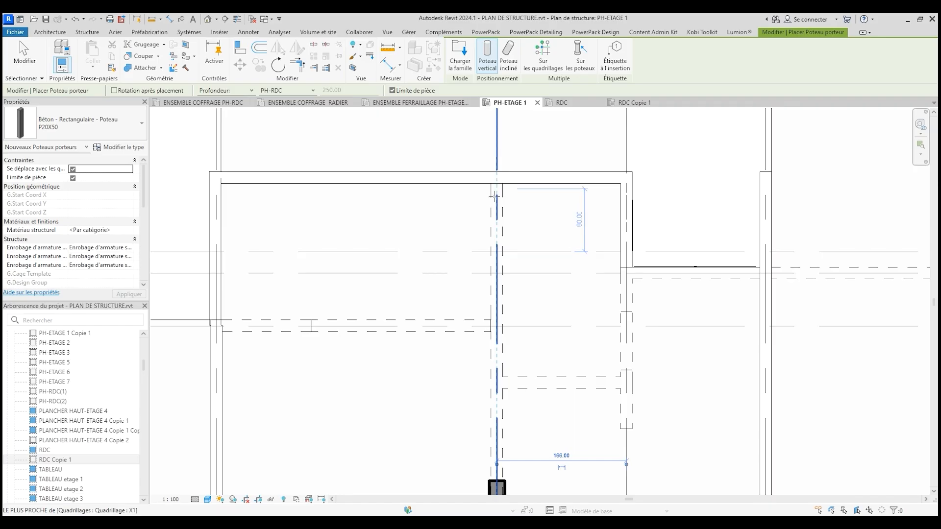
click(497, 252)
scroll(421, 272, down, 3)
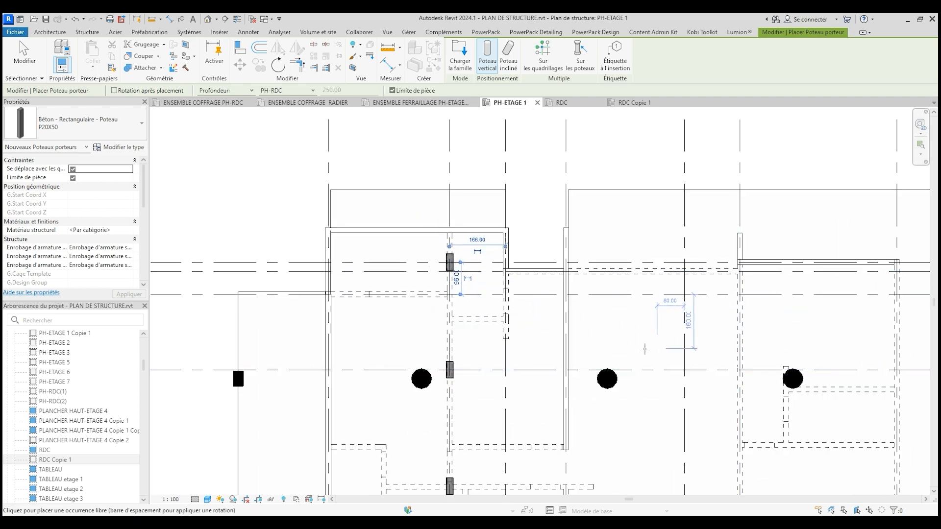
Place a P20X50 column on grid X3, aligned with the X1 column located between grids Y8 and Y9.
middle_drag(628, 346, 560, 202)
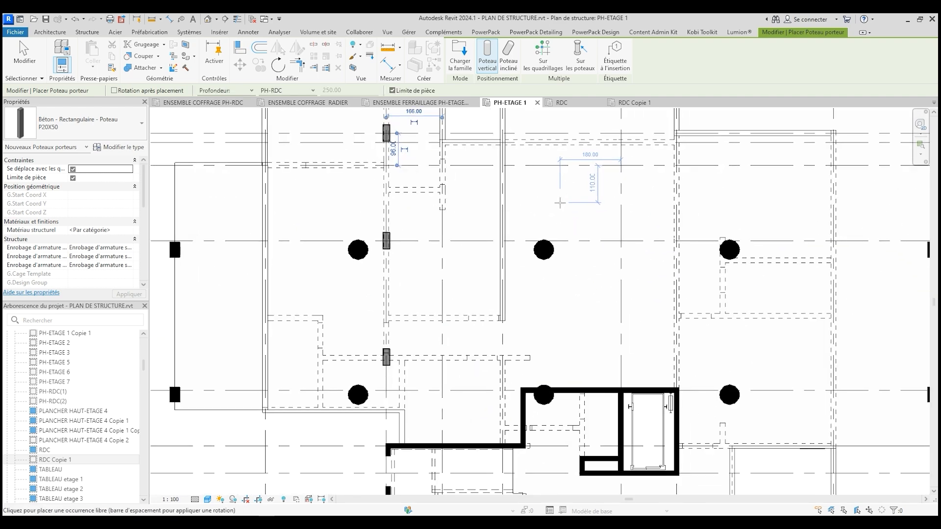
middle_drag(542, 363, 523, 229)
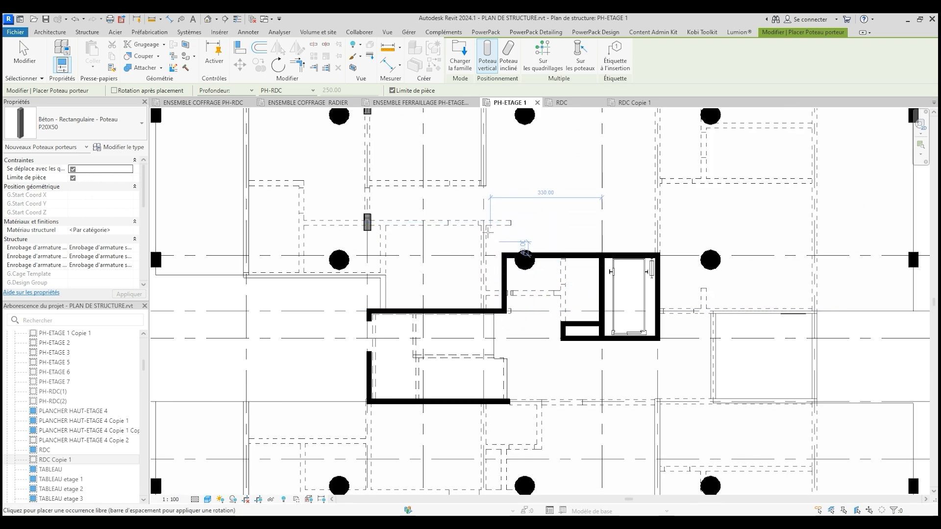
scroll(488, 230, up, 4)
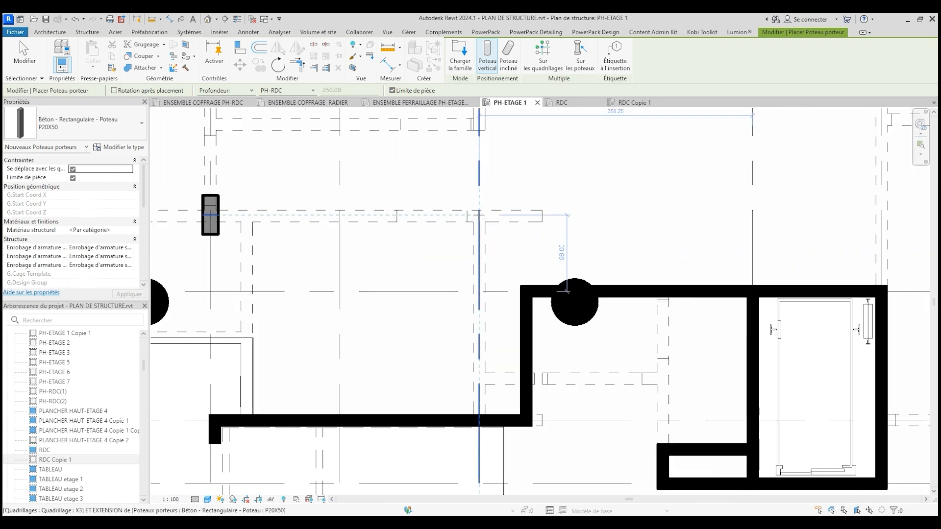
click(479, 215)
scroll(495, 327, down, 4)
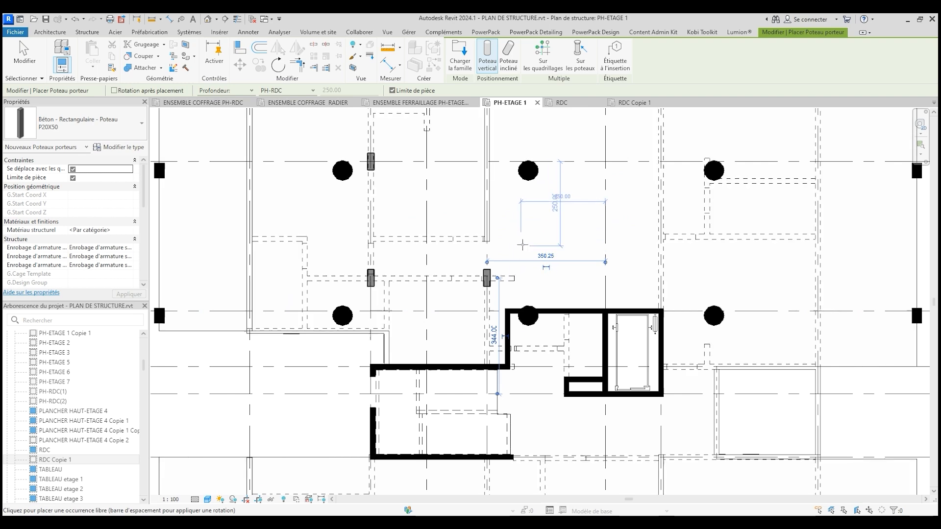
Place P20X50 columns at grid intersections X3/Y9 and X3/Y12.
middle_drag(511, 203, 505, 232)
scroll(505, 275, up, 2)
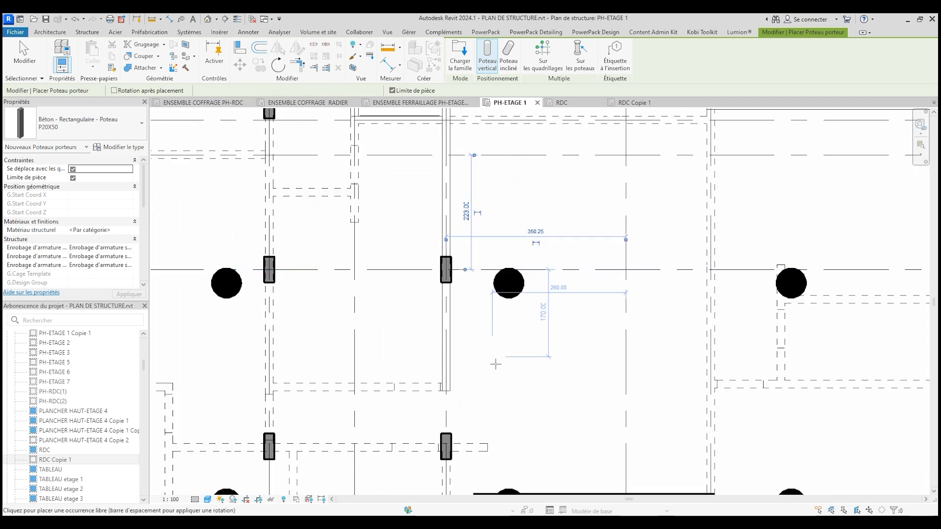
scroll(512, 388, down, 3)
scroll(492, 213, up, 3)
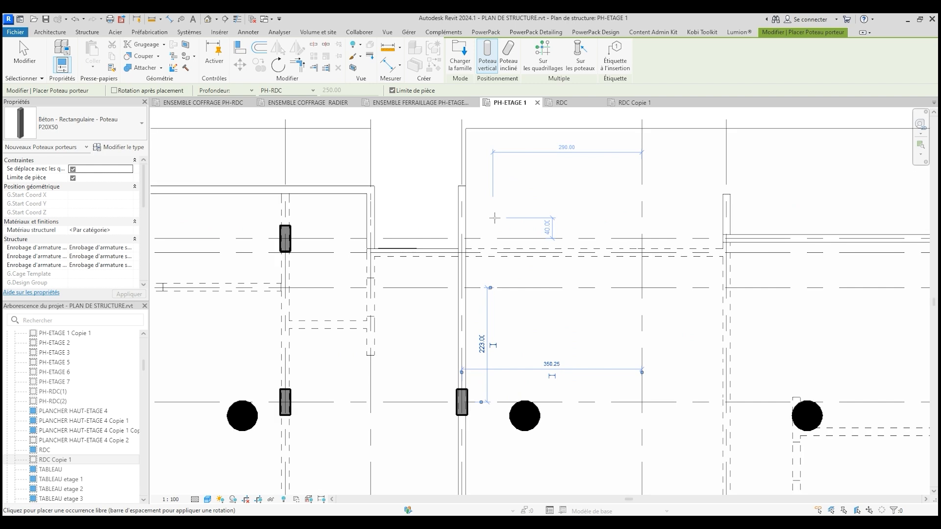
click(462, 239)
scroll(475, 314, down, 3)
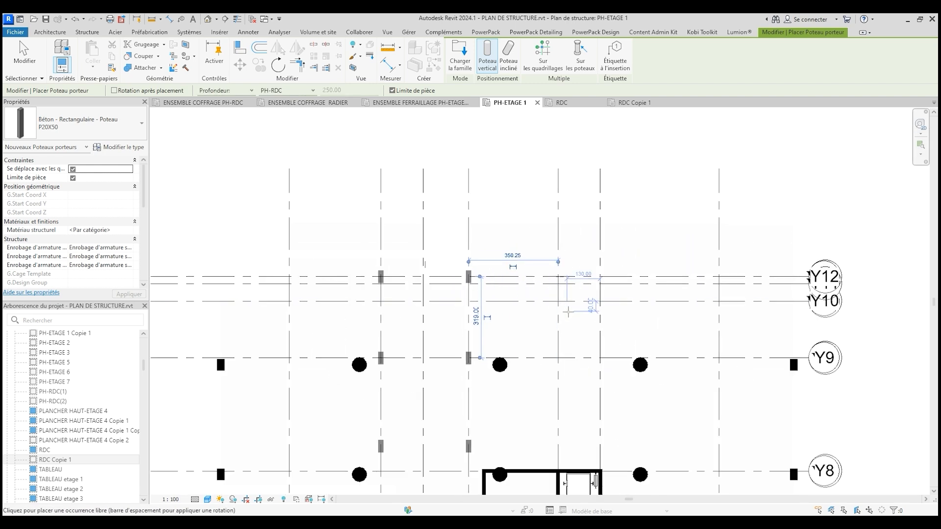
Place P20X50 columns at grid intersections X5/Y12 and X5/Y9.
scroll(612, 334, up, 1)
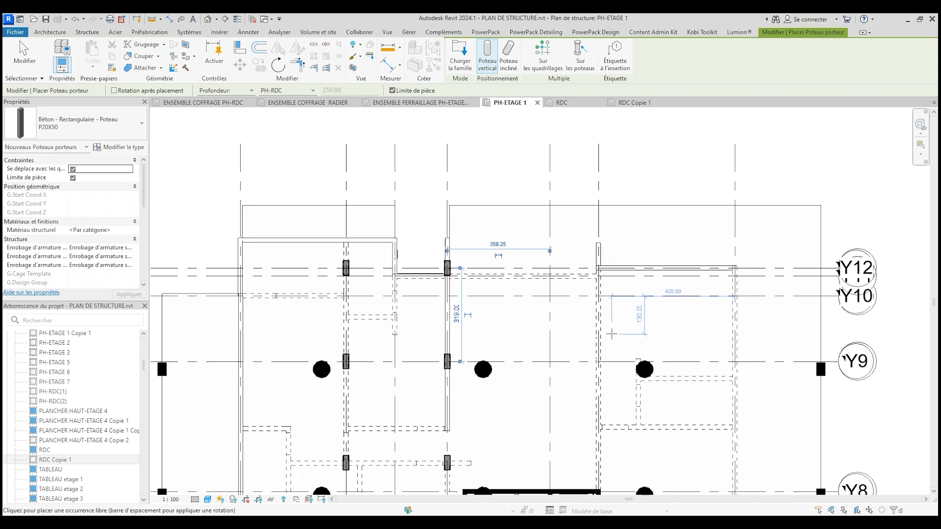
scroll(618, 280, up, 4)
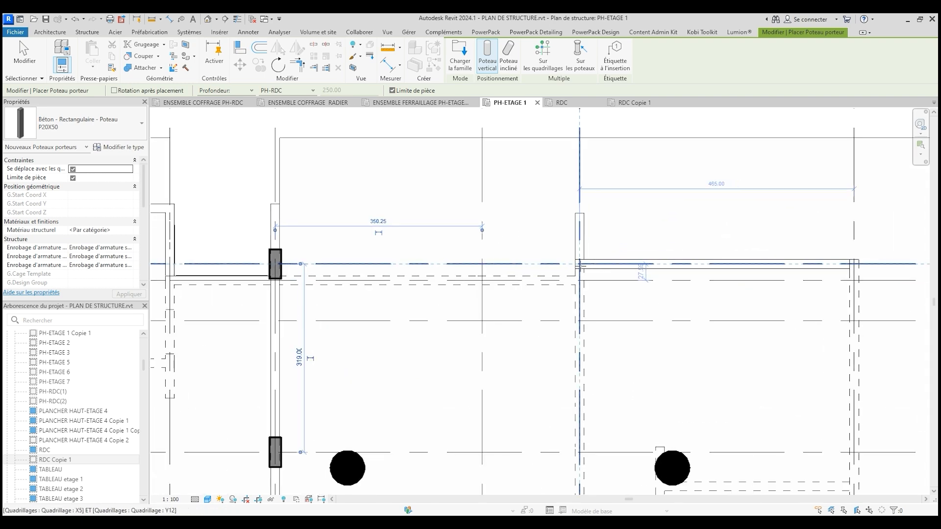
scroll(581, 267, down, 5)
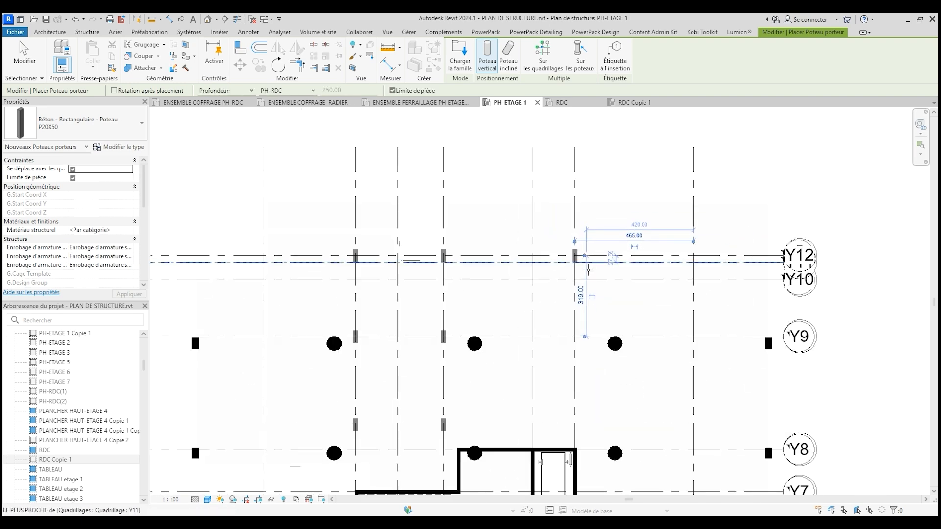
scroll(580, 337, up, 6)
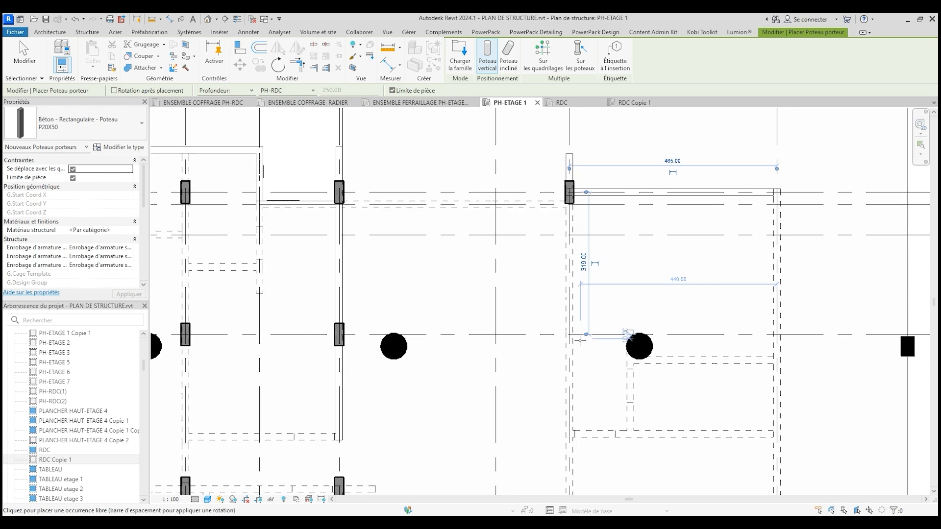
click(579, 336)
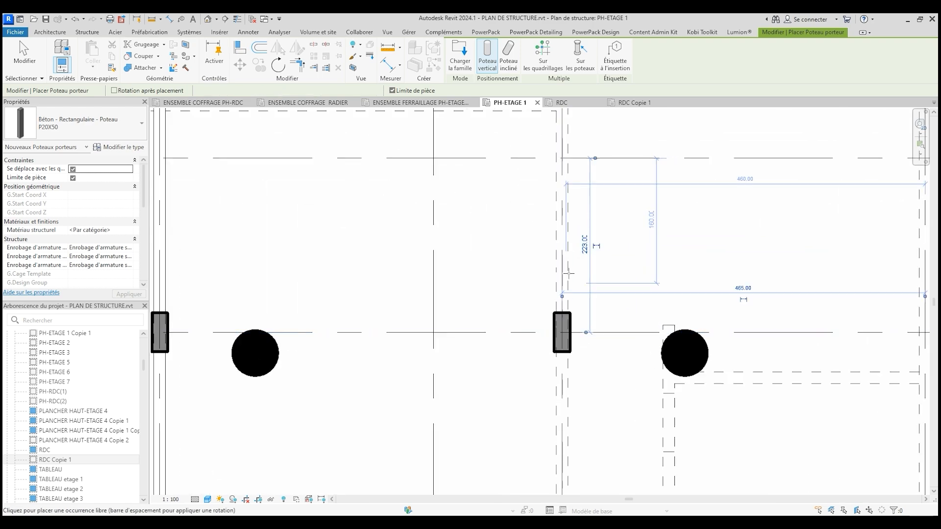
scroll(580, 238, down, 2)
scroll(580, 238, down, 2)
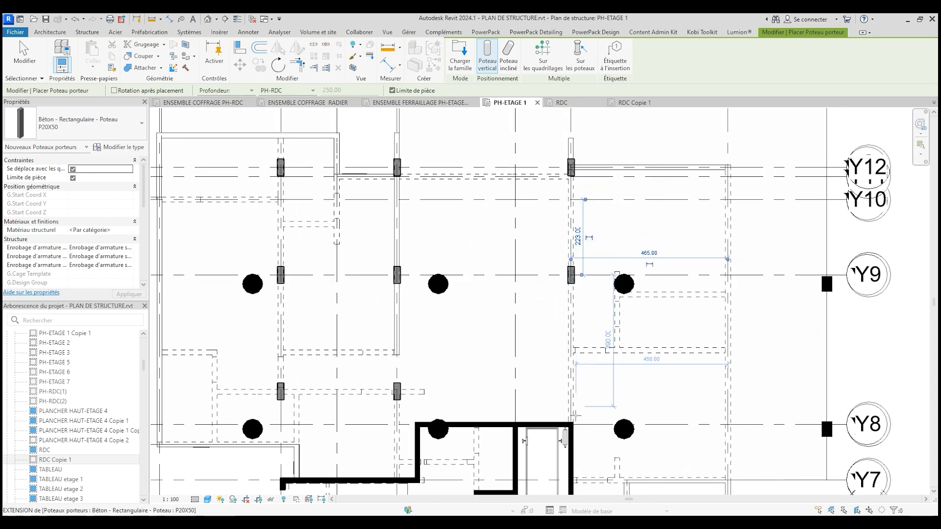
Switch the column type to P20X40 and place a column at grid intersection X6/Y9.
middle_drag(574, 306, 557, 214)
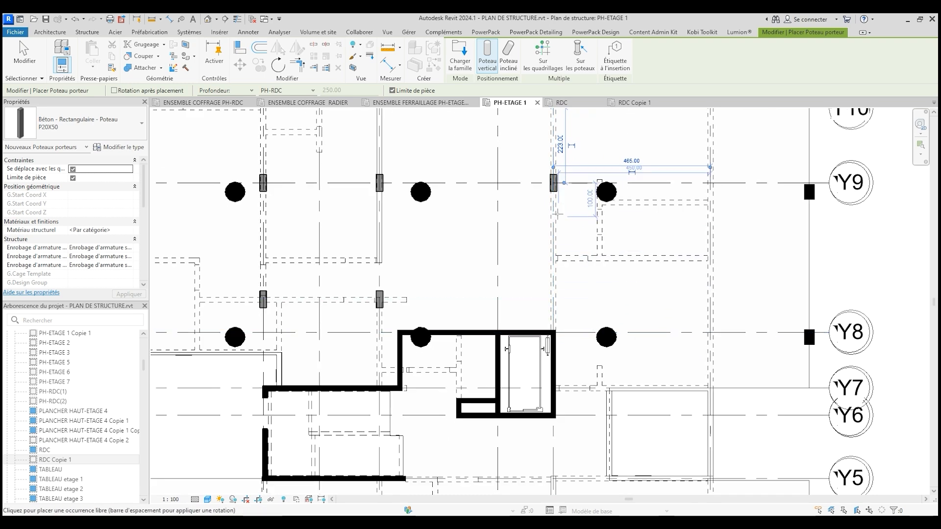
middle_drag(567, 427, 556, 282)
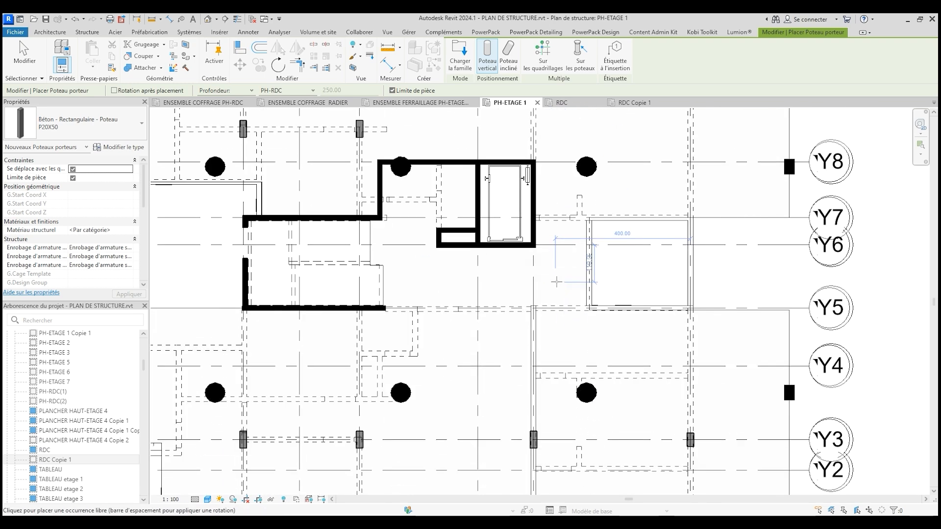
scroll(578, 405, down, 3)
middle_drag(544, 182, 563, 274)
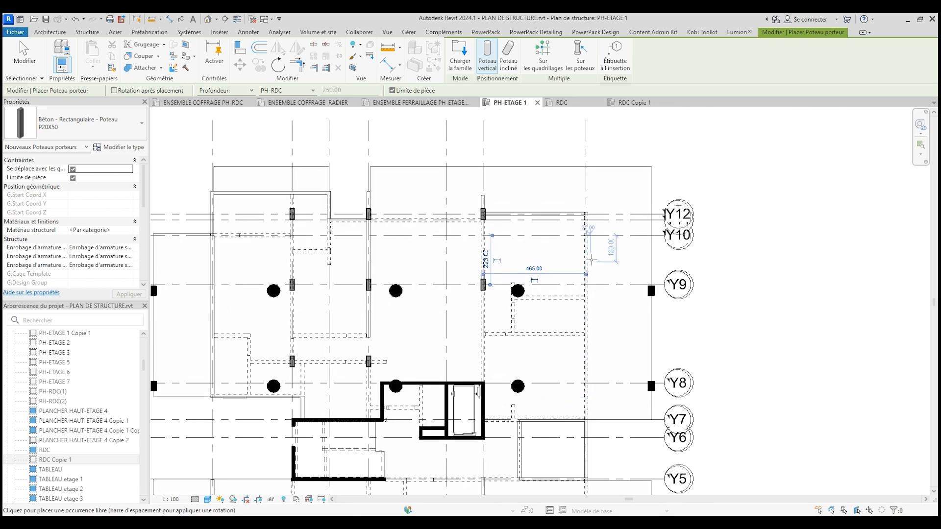
scroll(586, 280, up, 3)
scroll(586, 279, up, 1)
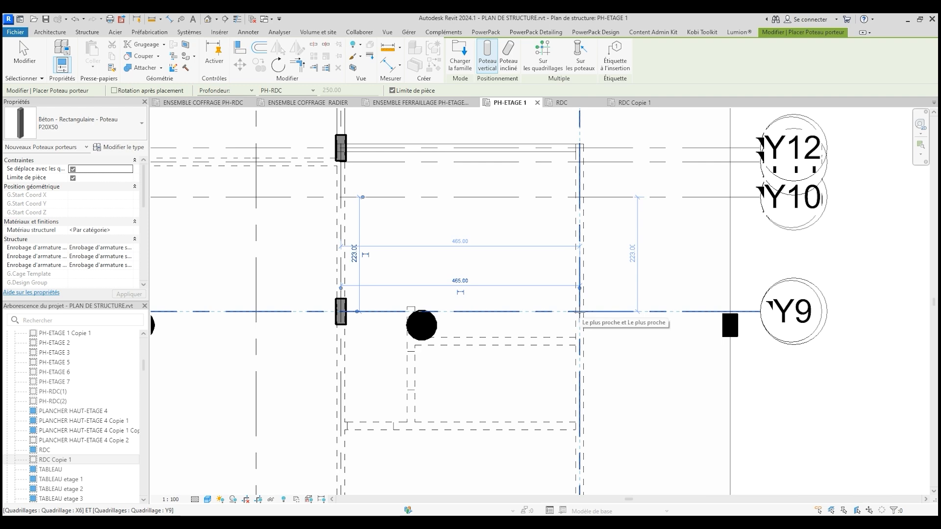
scroll(581, 310, down, 5)
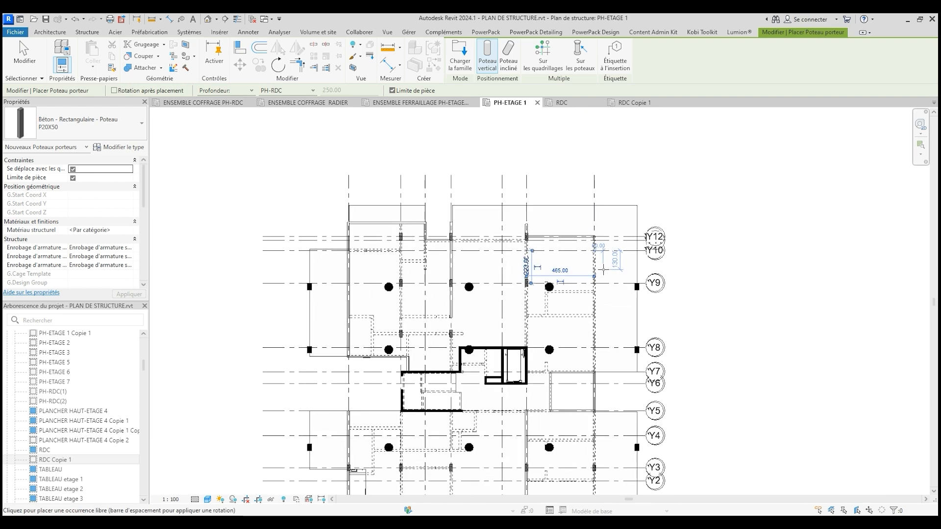
scroll(602, 269, up, 4)
click(88, 122)
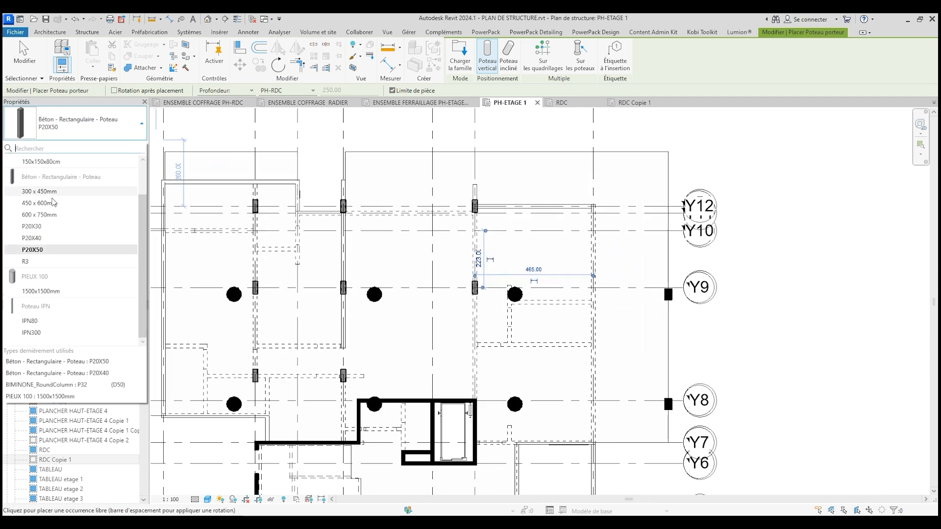
click(45, 240)
scroll(583, 277, up, 6)
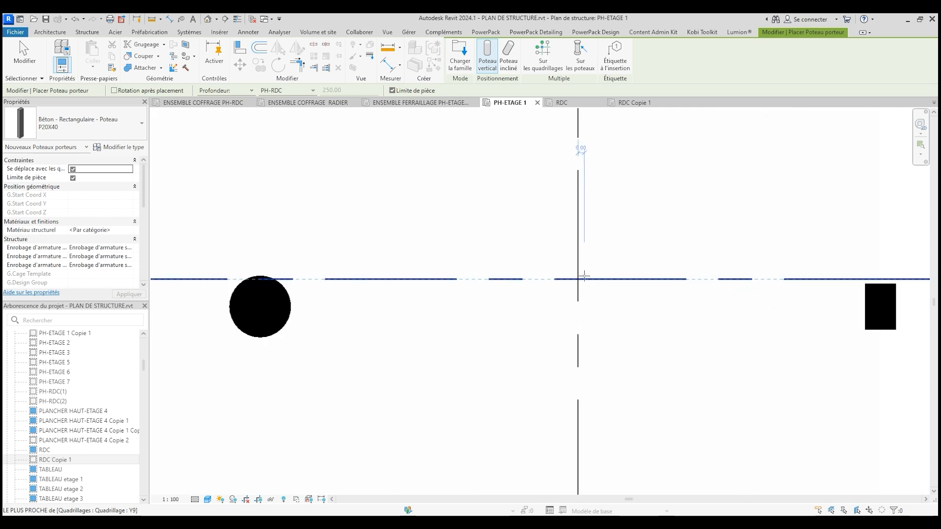
click(578, 280)
scroll(577, 280, down, 5)
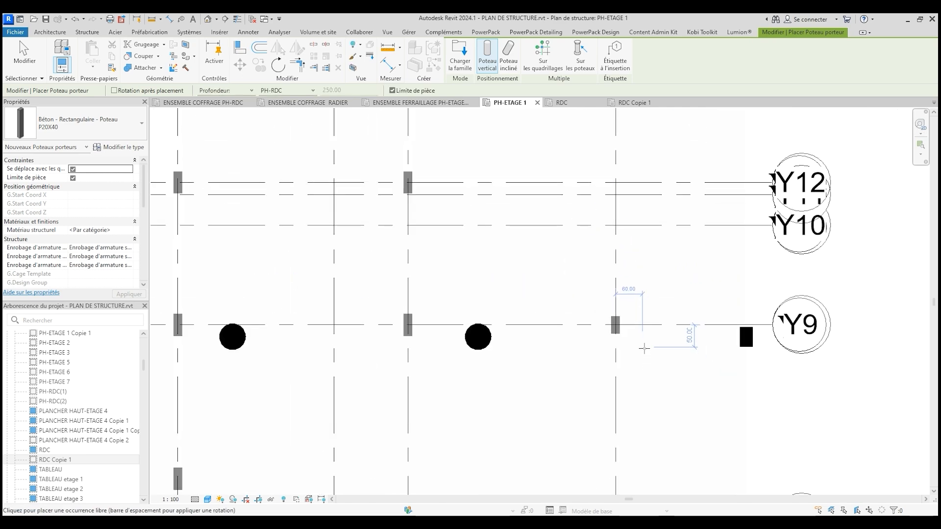
Place P20X40 columns at grid intersections X6/Y12 and X6/Y8.
scroll(632, 178, up, 2)
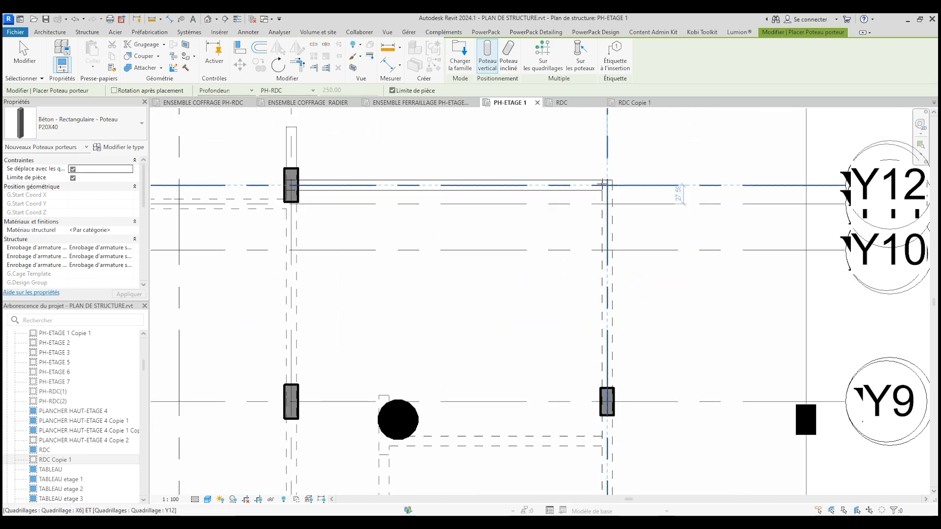
click(607, 184)
scroll(677, 235, down, 4)
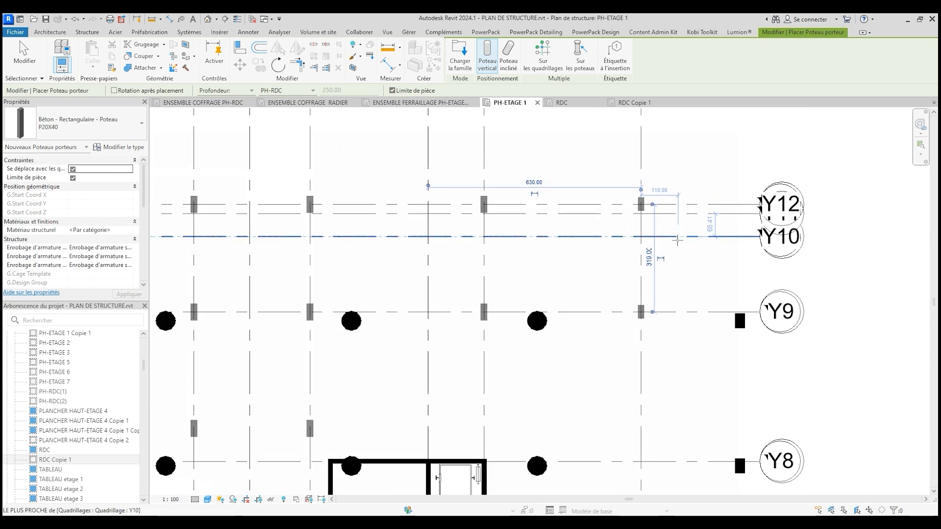
middle_drag(695, 359, 666, 273)
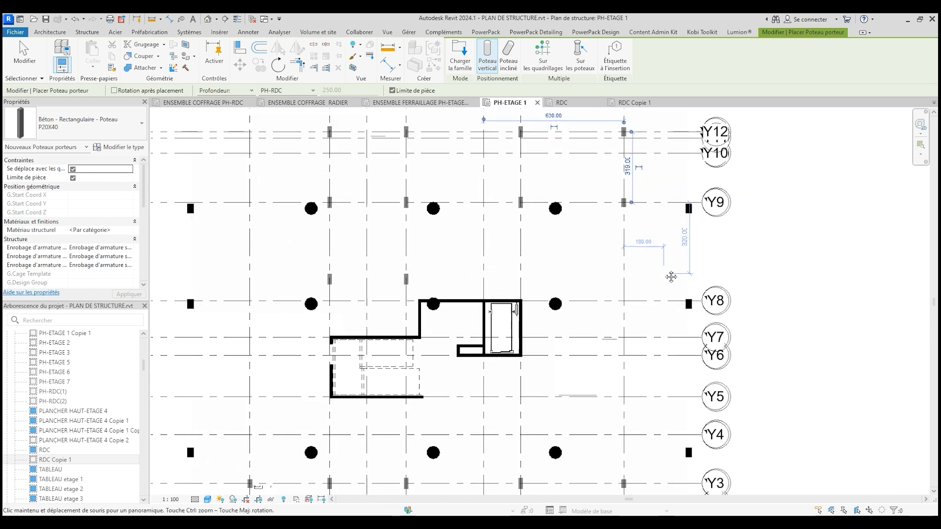
scroll(635, 299, up, 3)
scroll(635, 299, up, 2)
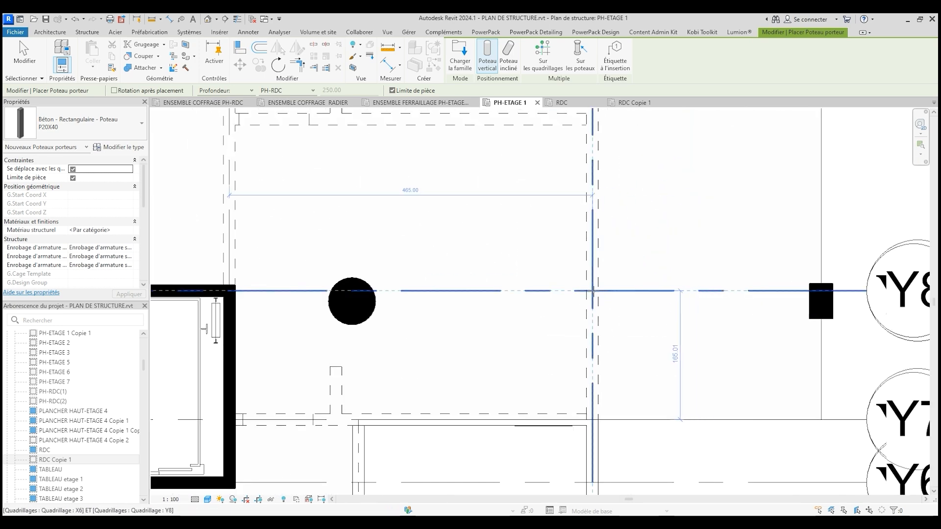
click(592, 291)
scroll(649, 212, down, 3)
Place P20X40 columns at grid intersections X6/Y6 and X6/Y5.
scroll(665, 229, up, 1)
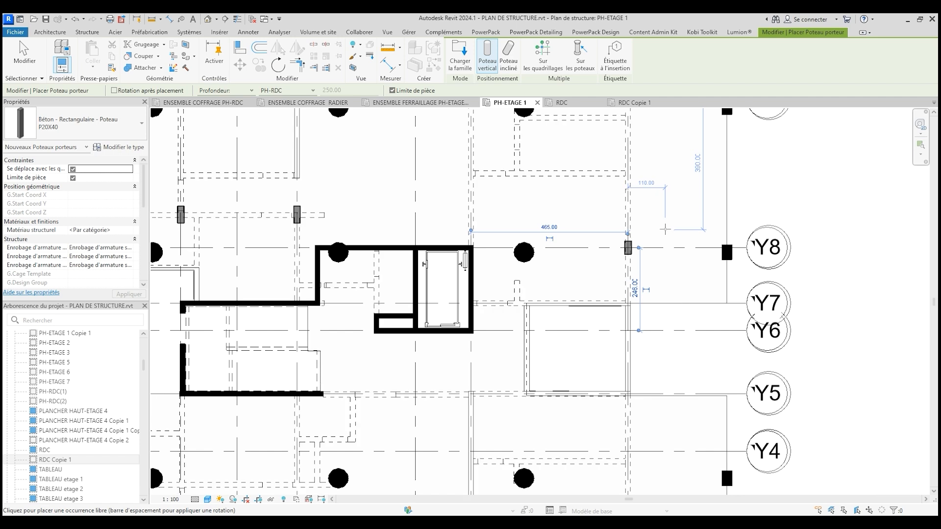
scroll(647, 345, up, 1)
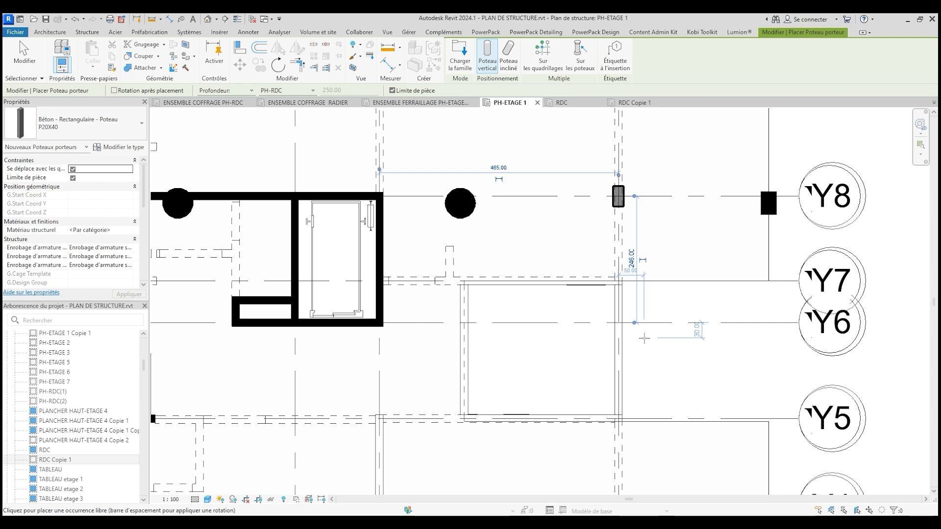
scroll(631, 327, up, 2)
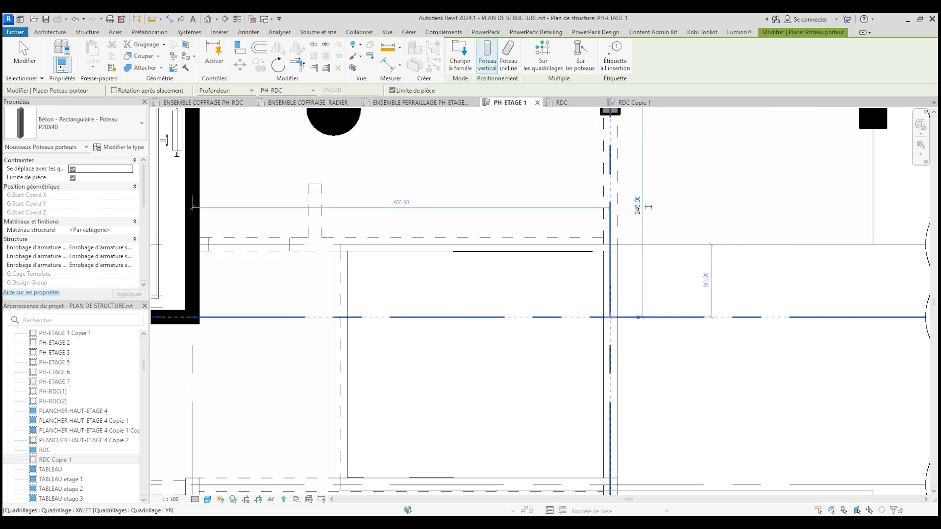
scroll(610, 317, down, 5)
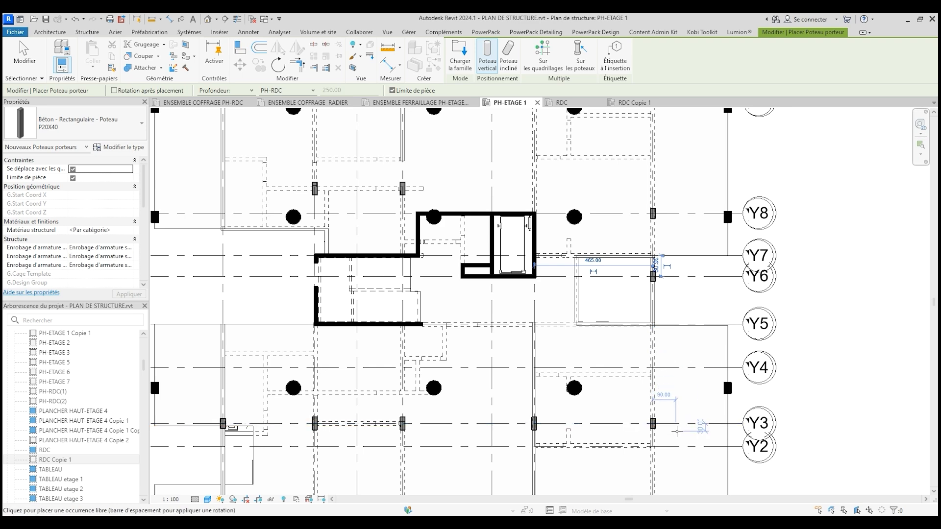
scroll(673, 336, up, 3)
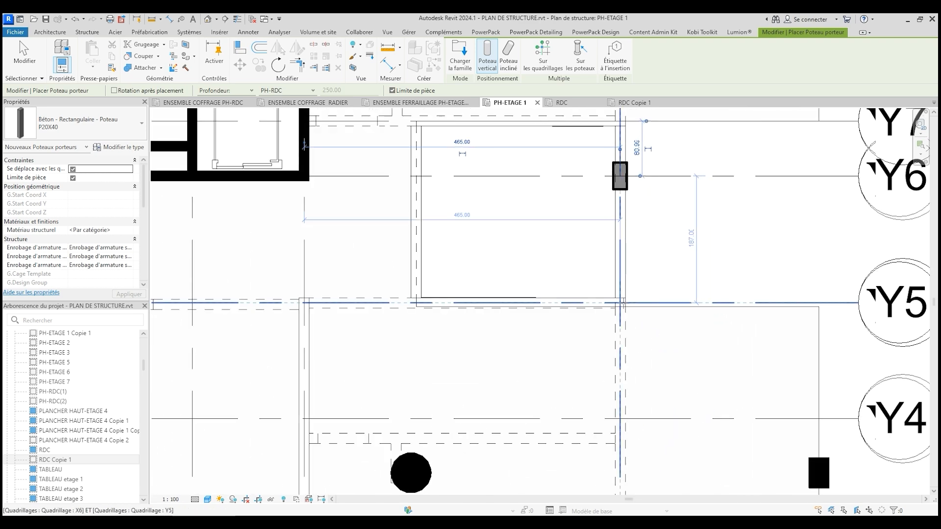
click(621, 302)
scroll(693, 358, down, 3)
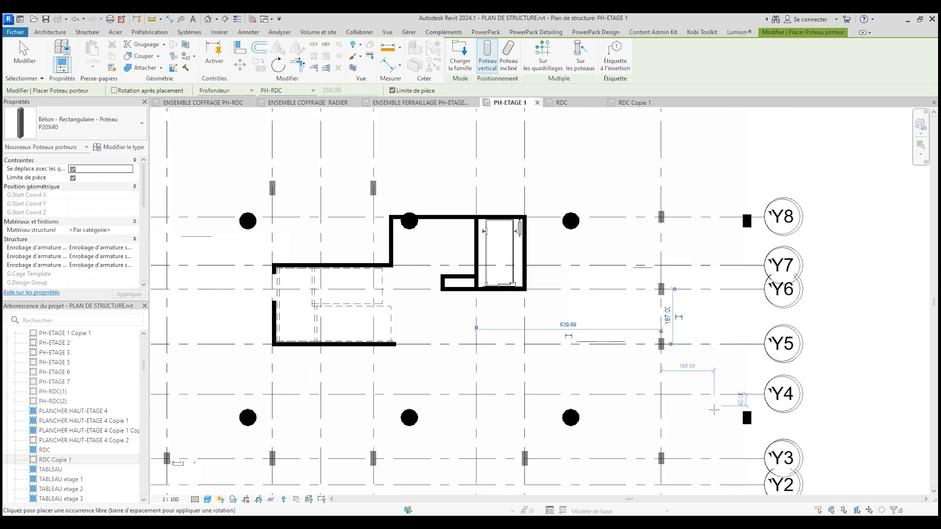
middle_drag(711, 433, 687, 337)
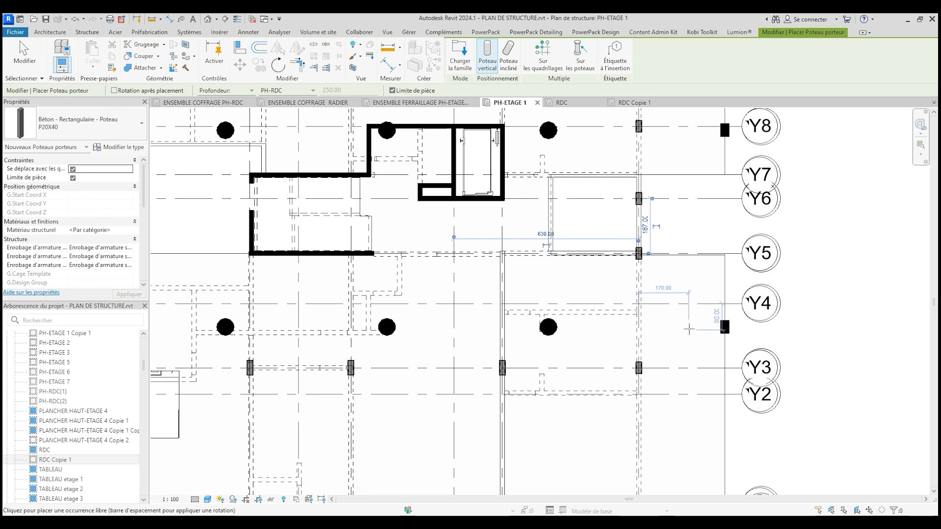
scroll(689, 329, down, 3)
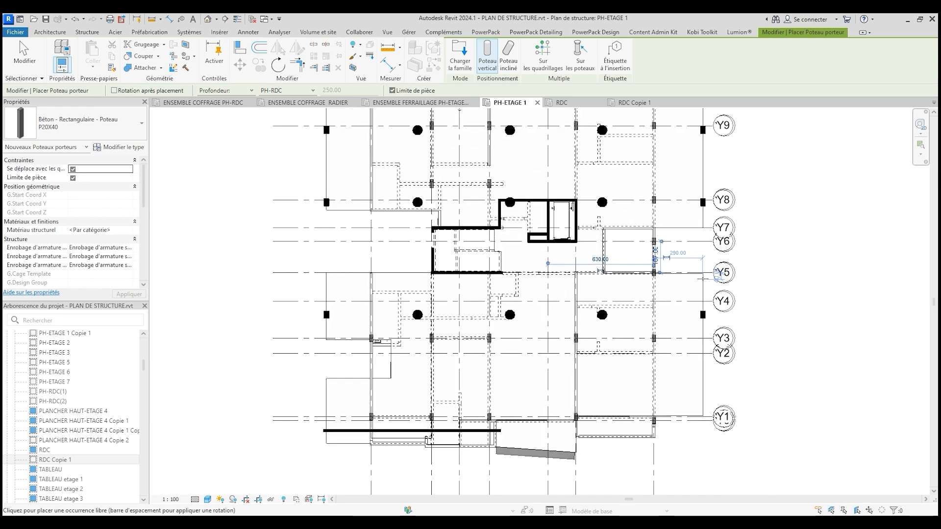
scroll(675, 359, up, 2)
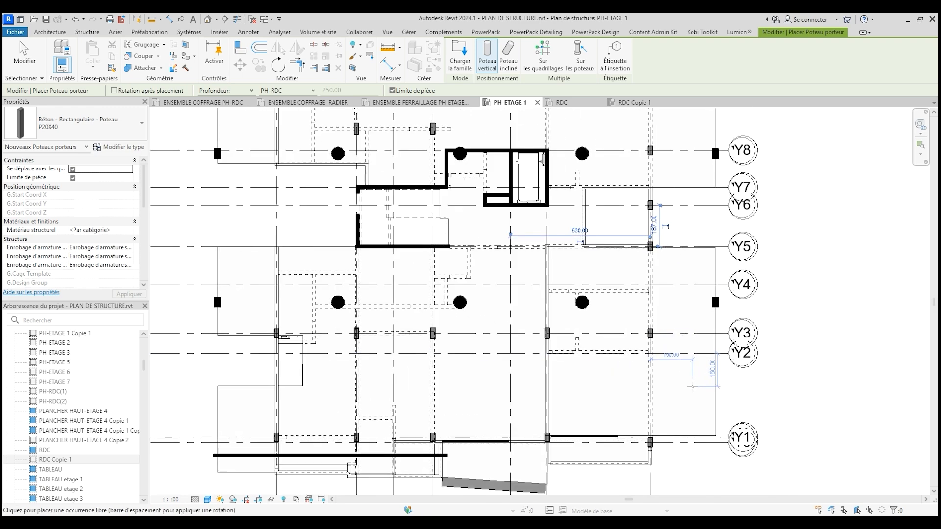
middle_drag(691, 376, 679, 342)
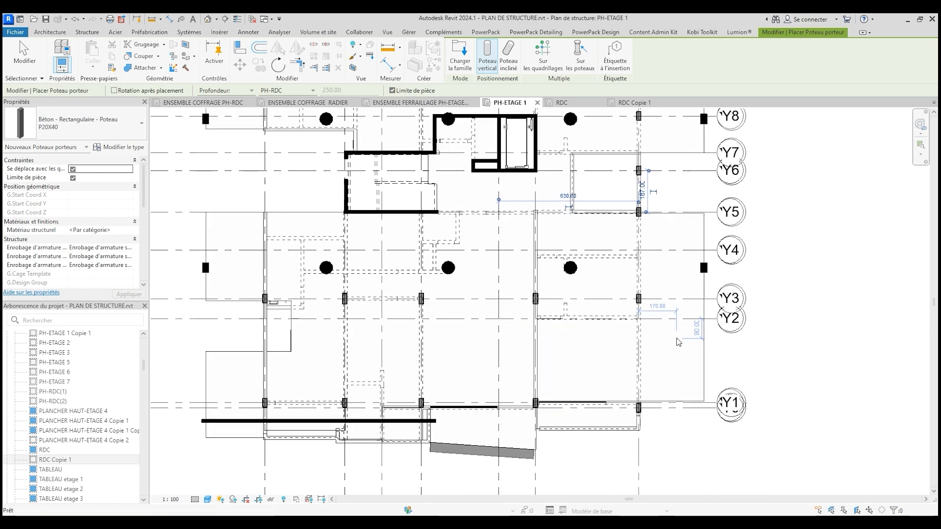
click(240, 48)
scroll(573, 417, up, 5)
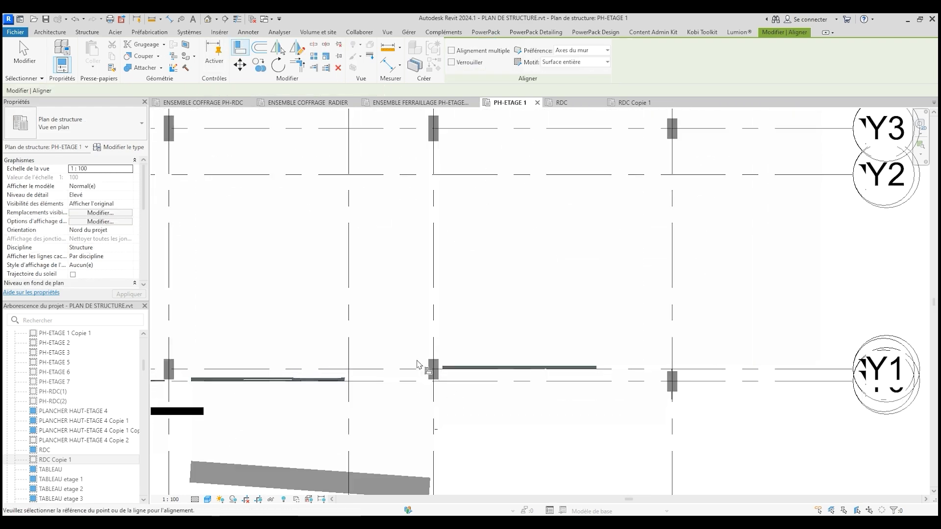
scroll(603, 436, down, 2)
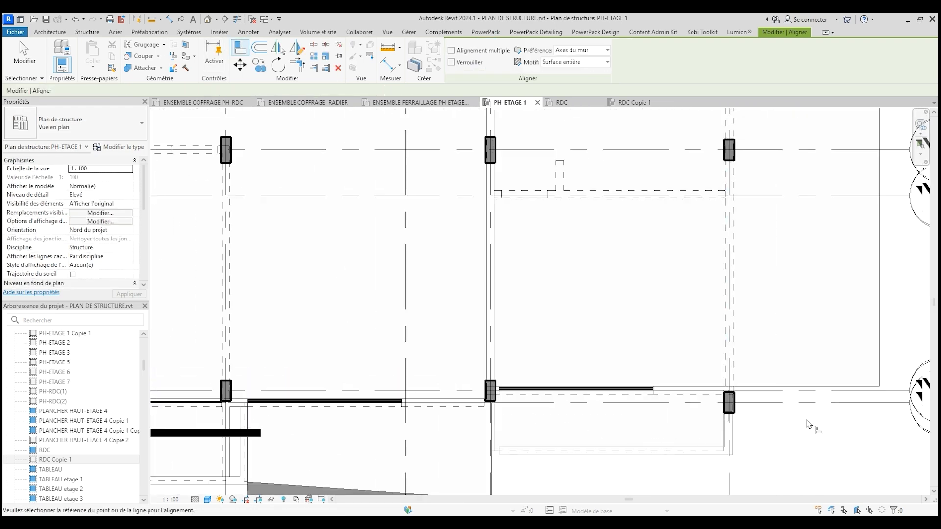
scroll(808, 424, down, 4)
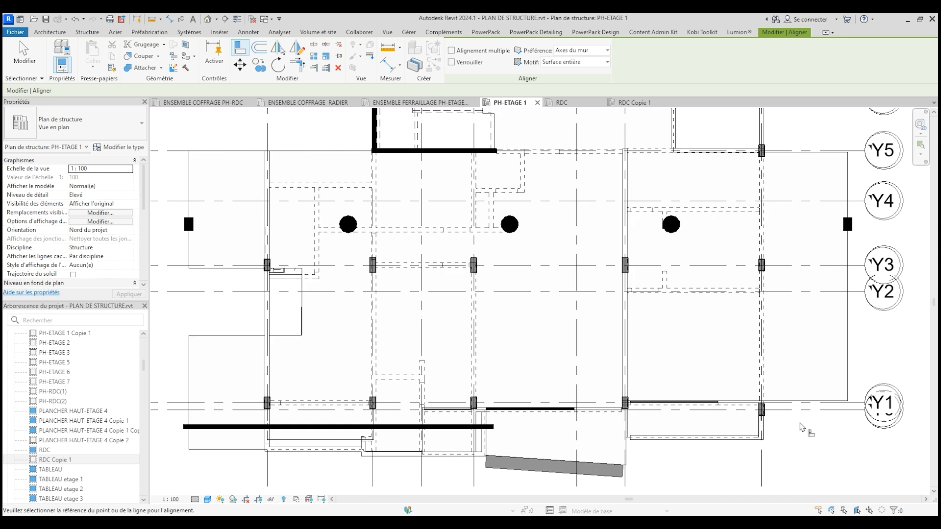
scroll(458, 418, up, 5)
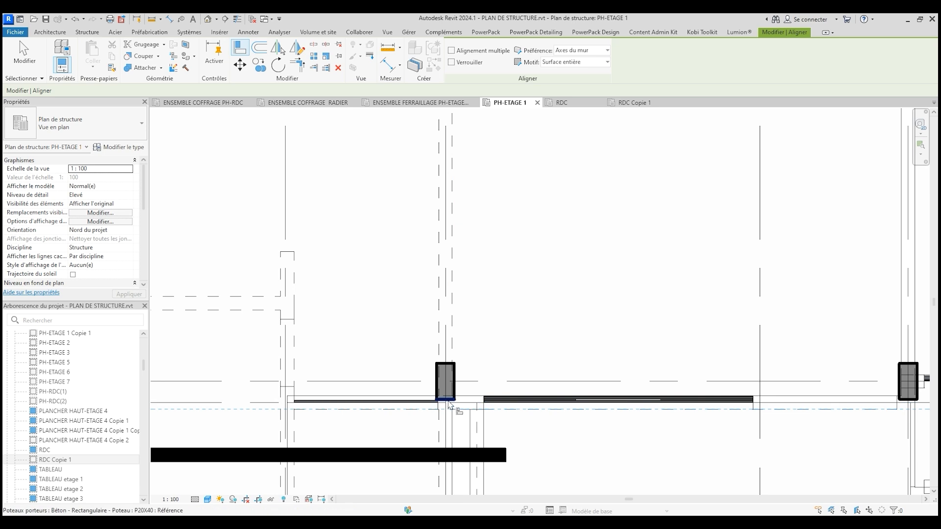
key(Escape)
key(Escape)
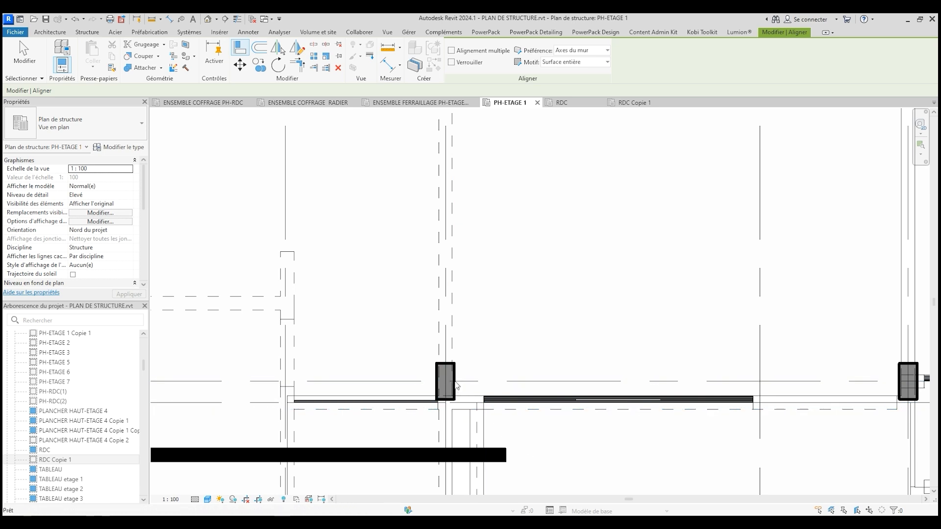
click(441, 398)
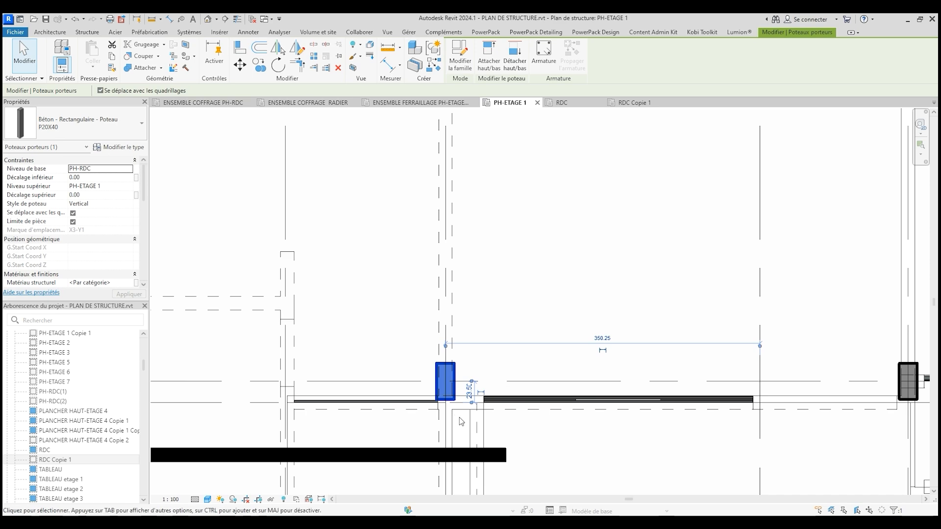
scroll(458, 414, down, 4)
scroll(517, 374, down, 2)
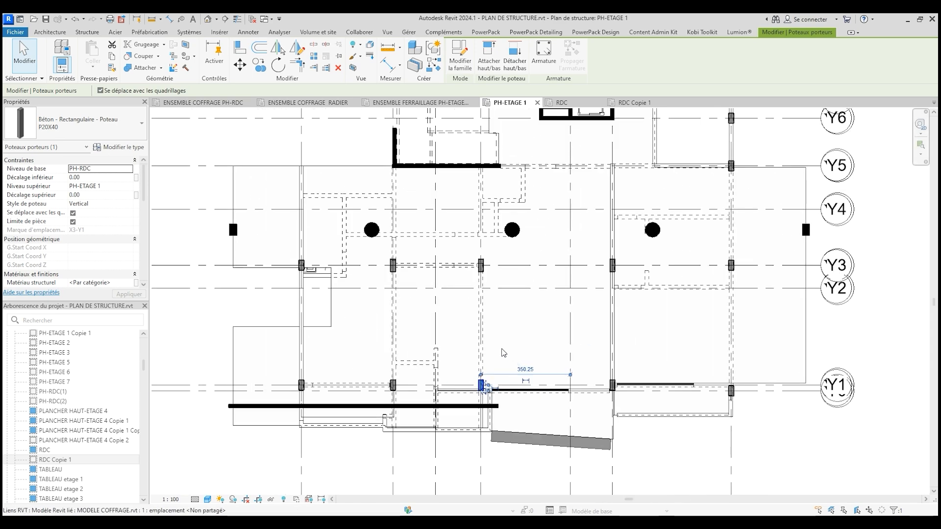
scroll(489, 370, down, 1)
scroll(448, 399, down, 2)
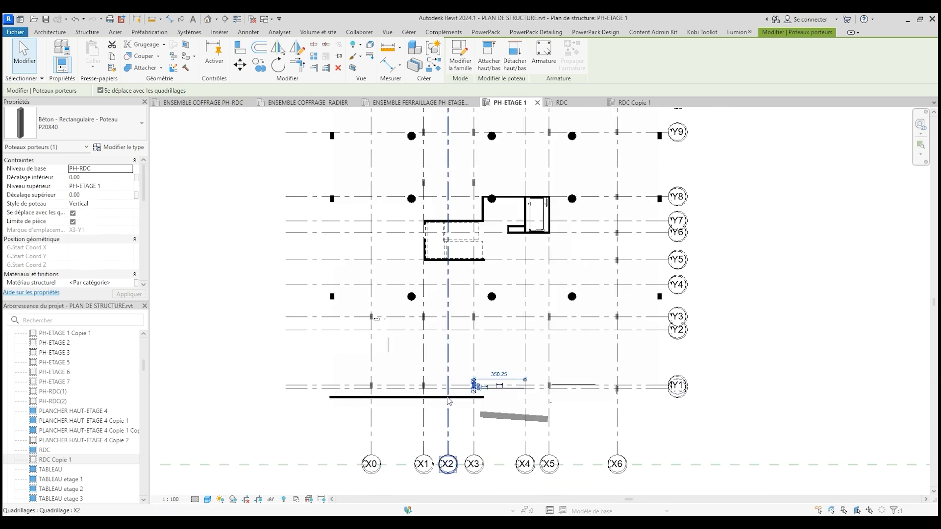
scroll(448, 400, down, 1)
scroll(375, 214, up, 2)
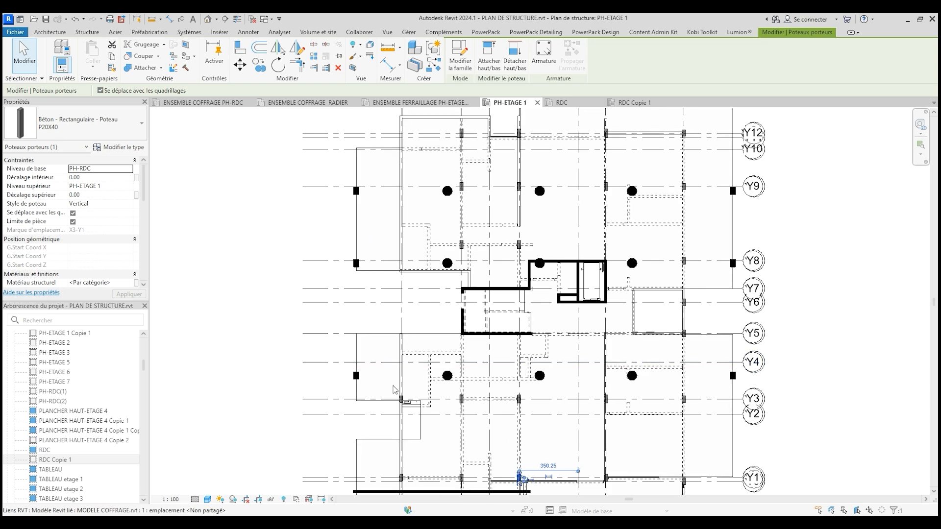
Create a column similar to the X0/Y3 one on grid X0, between Y8 and Y9, aligned with the neighbouring X1 column.
click(403, 401)
click(439, 72)
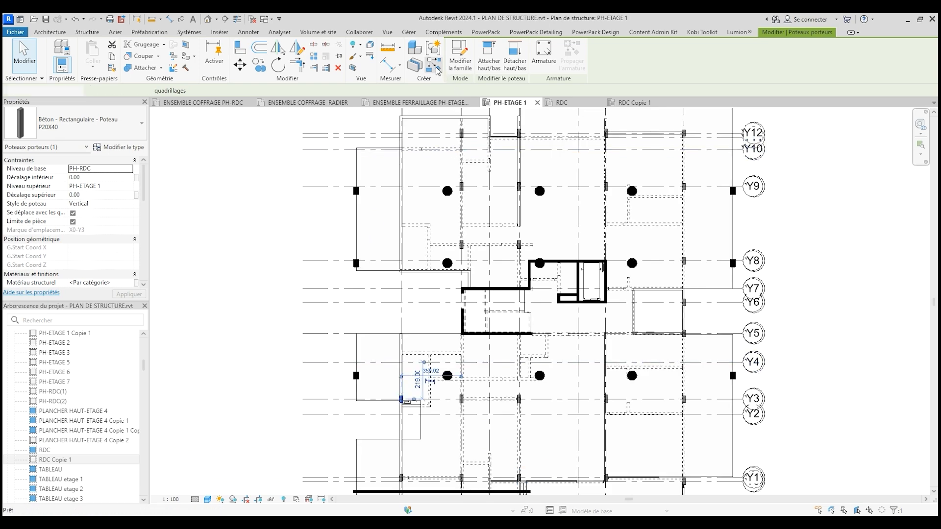
scroll(425, 246, up, 2)
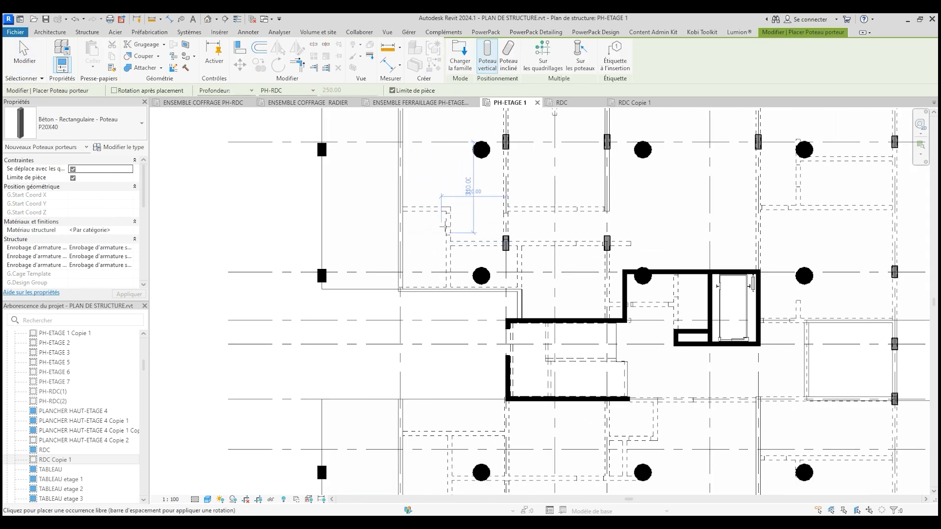
scroll(422, 248, up, 2)
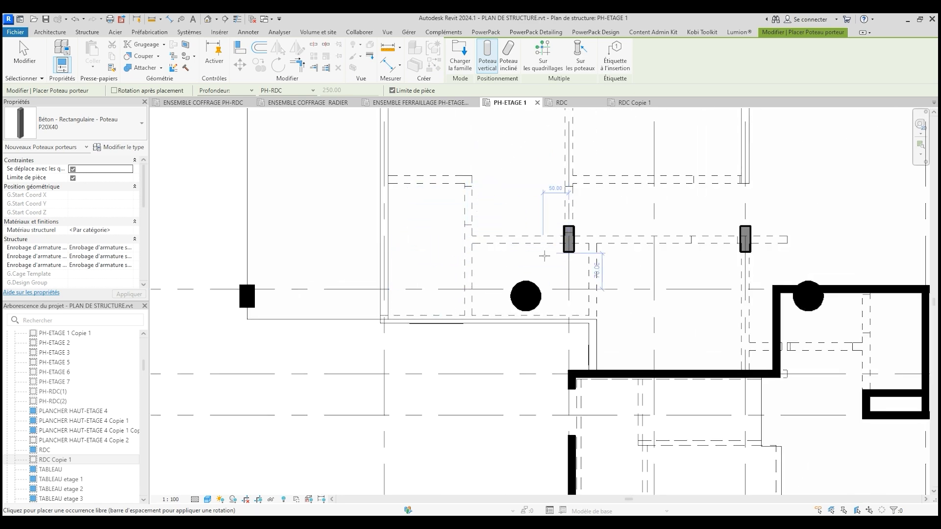
scroll(522, 300, down, 2)
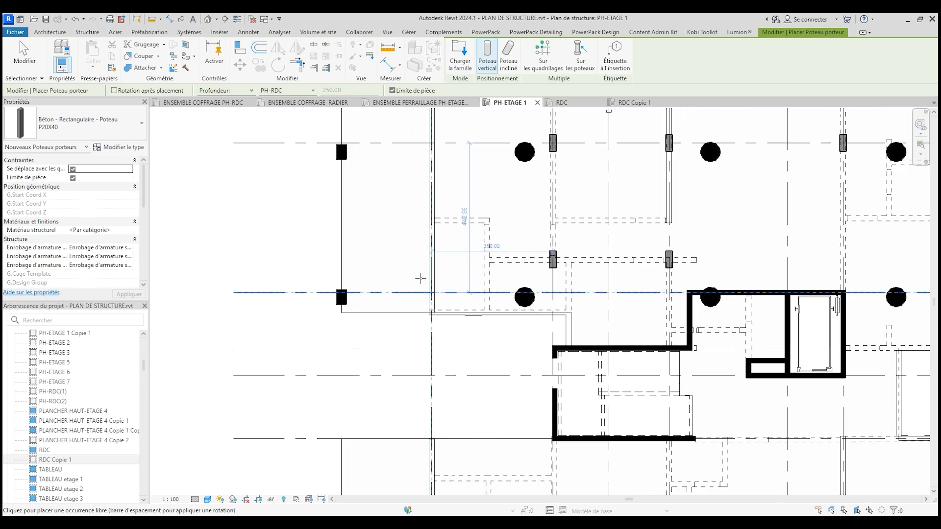
scroll(428, 274, up, 3)
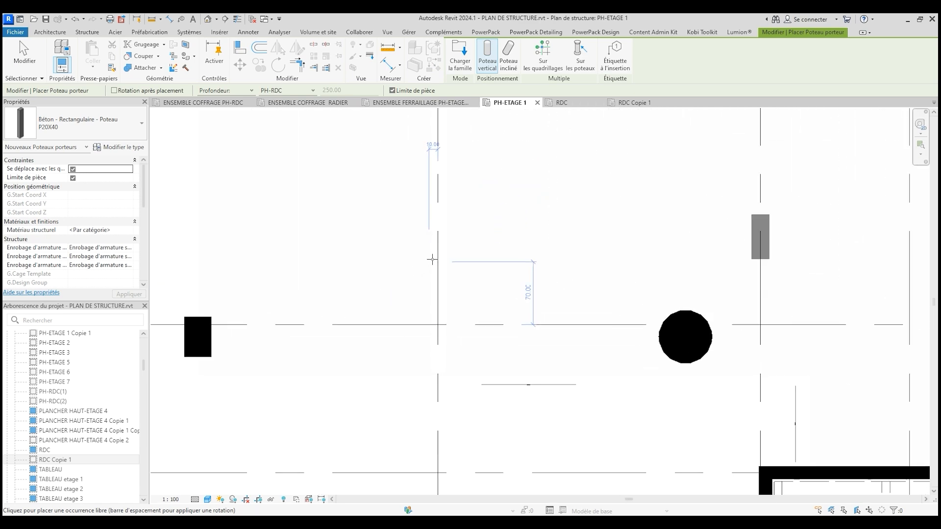
click(437, 235)
scroll(470, 392, down, 2)
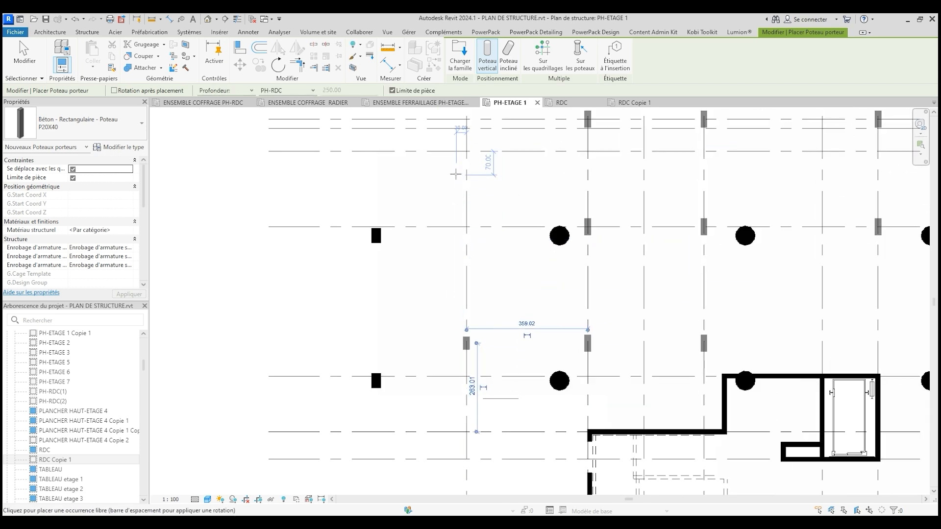
Place P20X40 columns at grid intersections X0/Y9 and X0/Y12.
scroll(454, 199, up, 1)
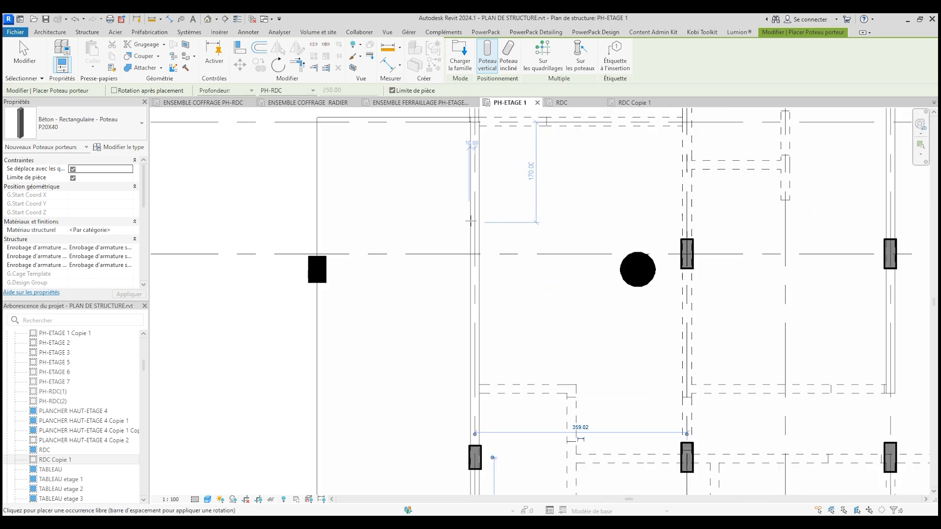
click(474, 254)
scroll(487, 287, down, 4)
scroll(517, 241, up, 1)
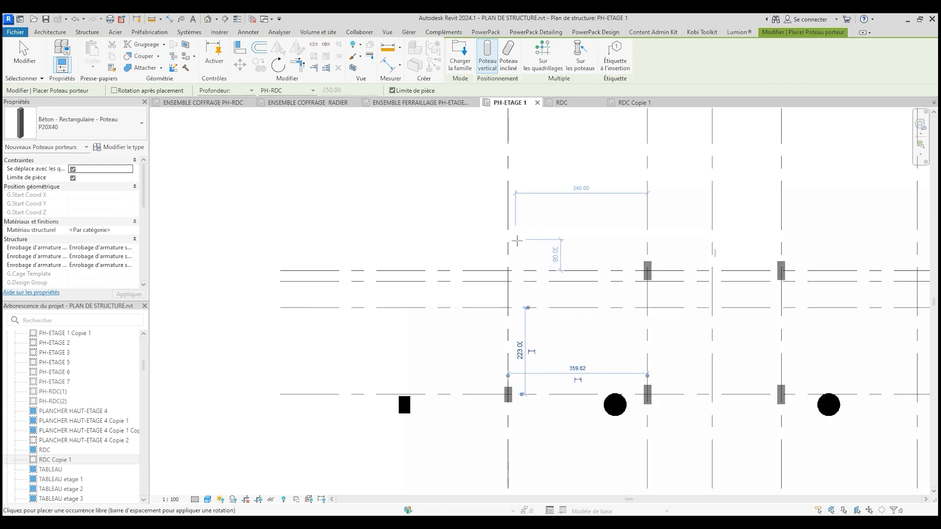
scroll(518, 241, up, 3)
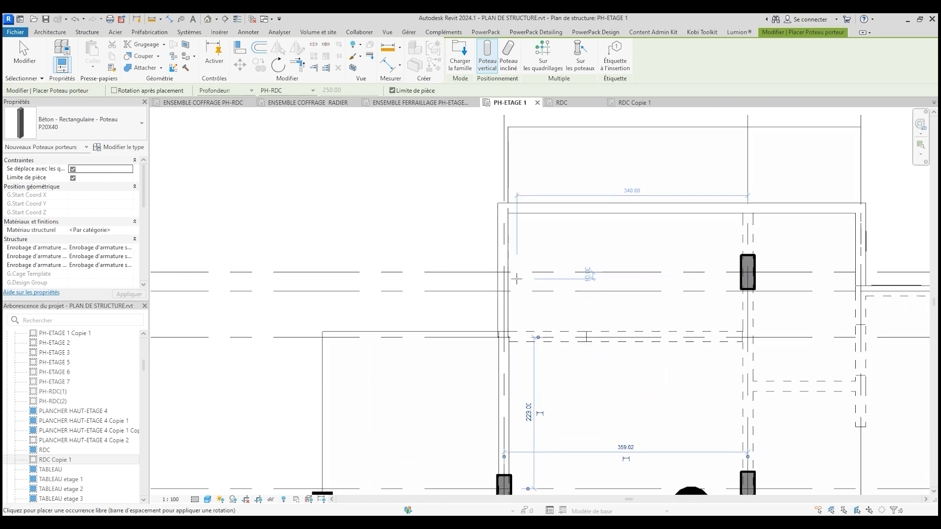
click(505, 272)
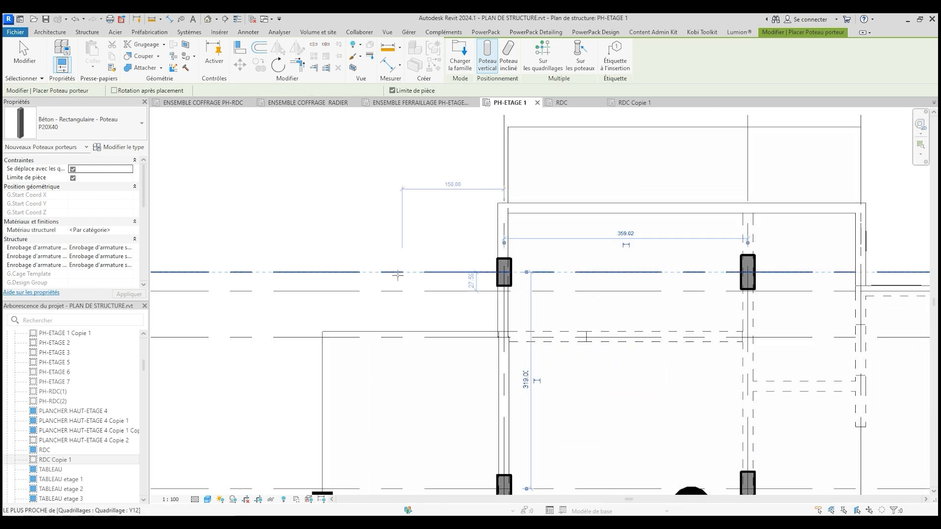
scroll(506, 272, down, 4)
scroll(441, 208, down, 4)
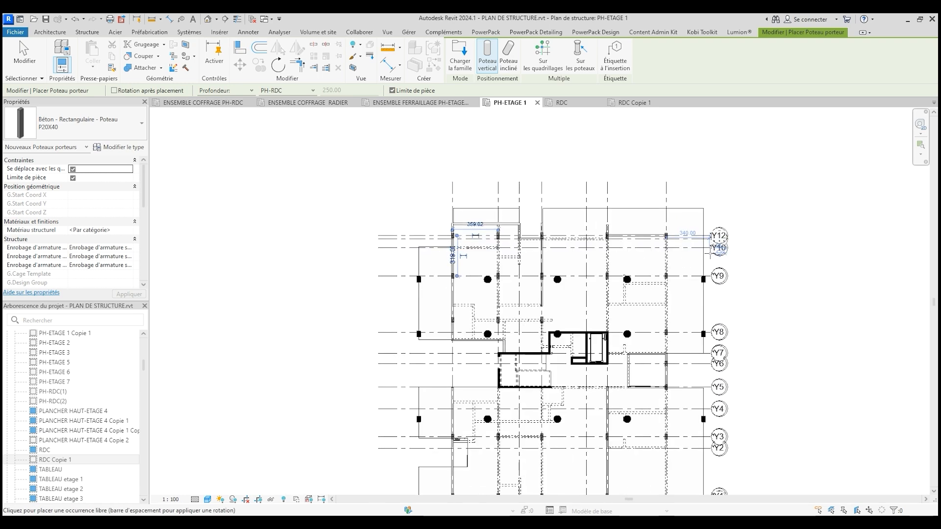
scroll(682, 273, up, 2)
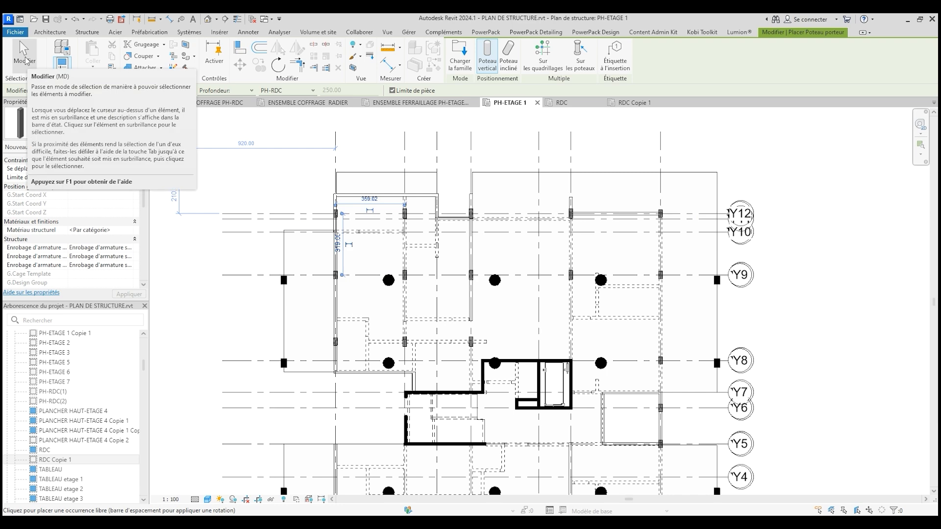
End column placement and review the column layout across the whole PH-ETAGE 1 plan.
click(25, 54)
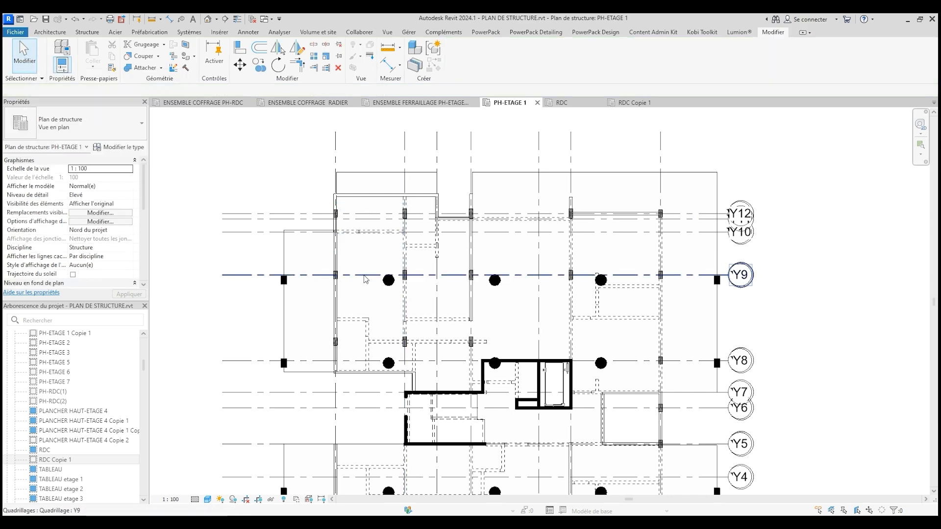
scroll(365, 282, up, 1)
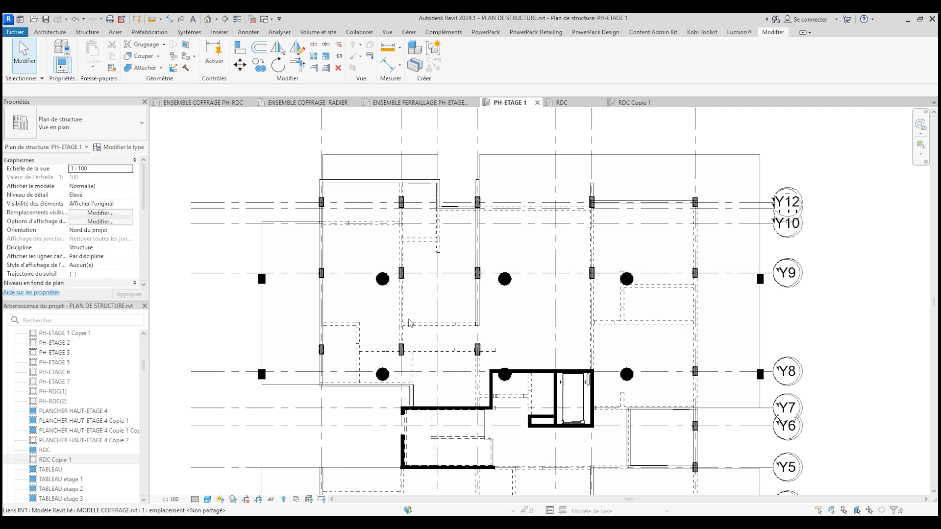
scroll(427, 296, up, 1)
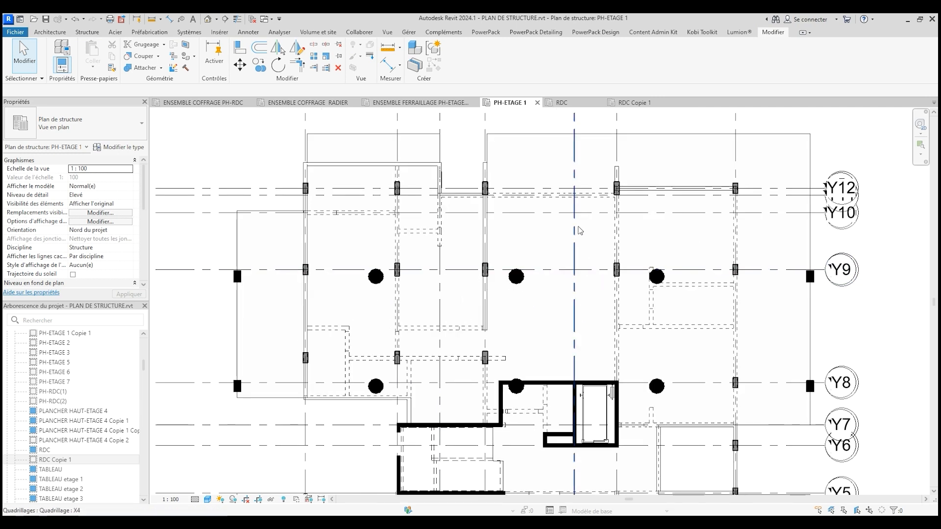
scroll(685, 300, down, 3)
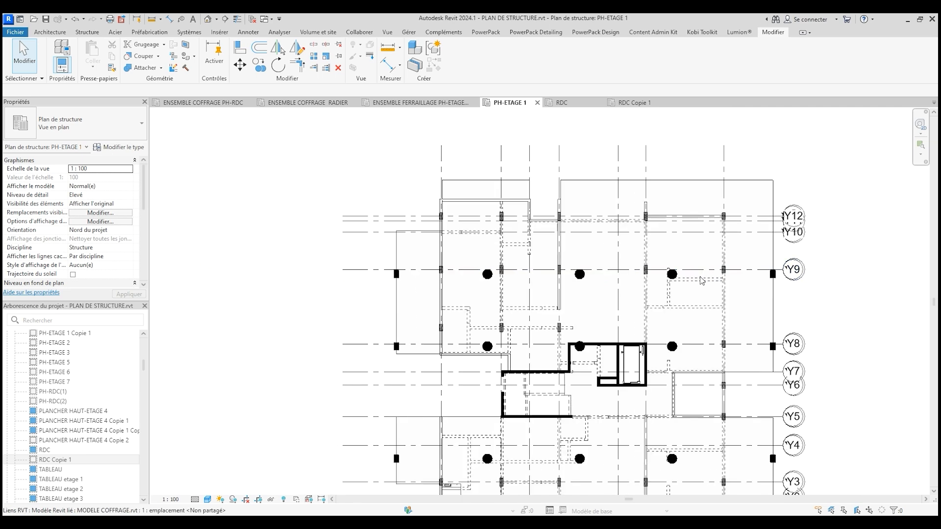
middle_drag(836, 346, 704, 261)
scroll(702, 299, down, 2)
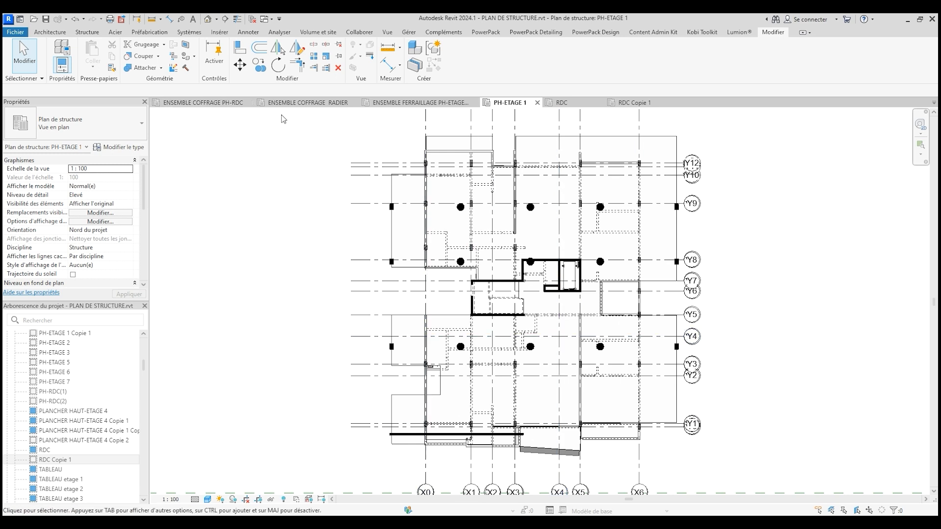
Open the default 3D view and hide the linked MODELE COFFRAGE model in it.
click(207, 21)
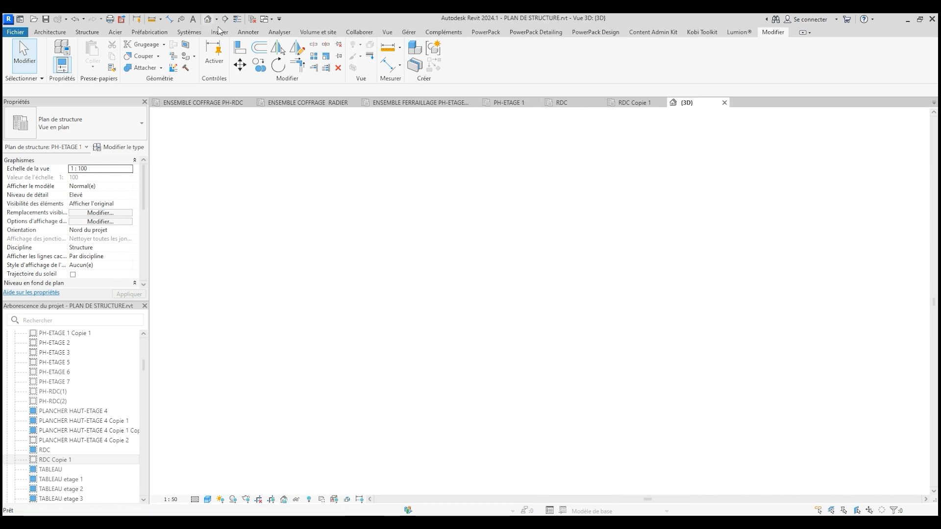
click(495, 281)
right_click(496, 281)
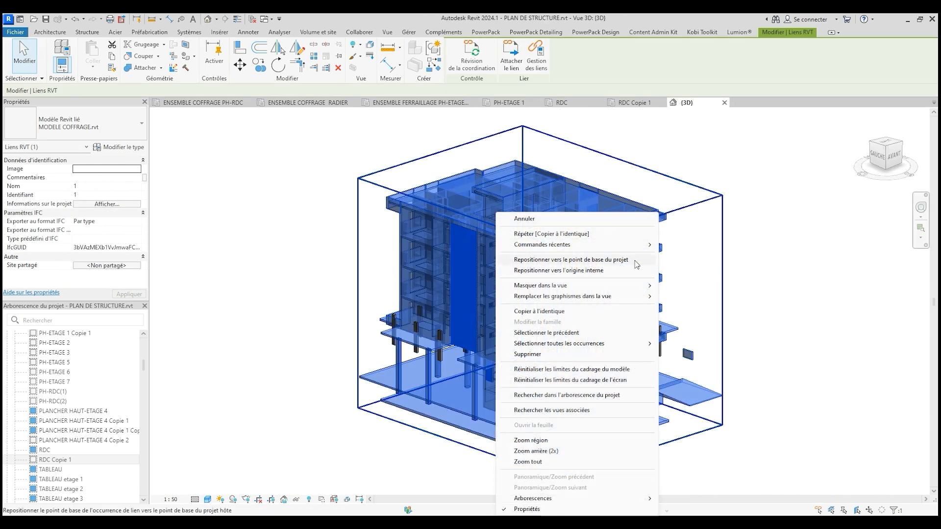
mouse_move(632, 227)
click(668, 290)
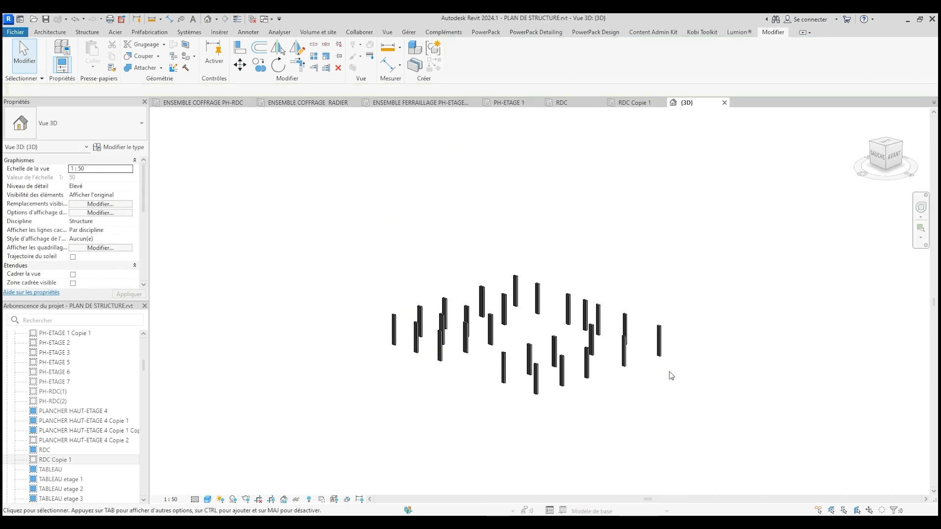
Copy all the structural columns to the clipboard and paste them aligned to the Fondations level.
scroll(376, 221, down, 1)
drag(304, 215, 657, 399)
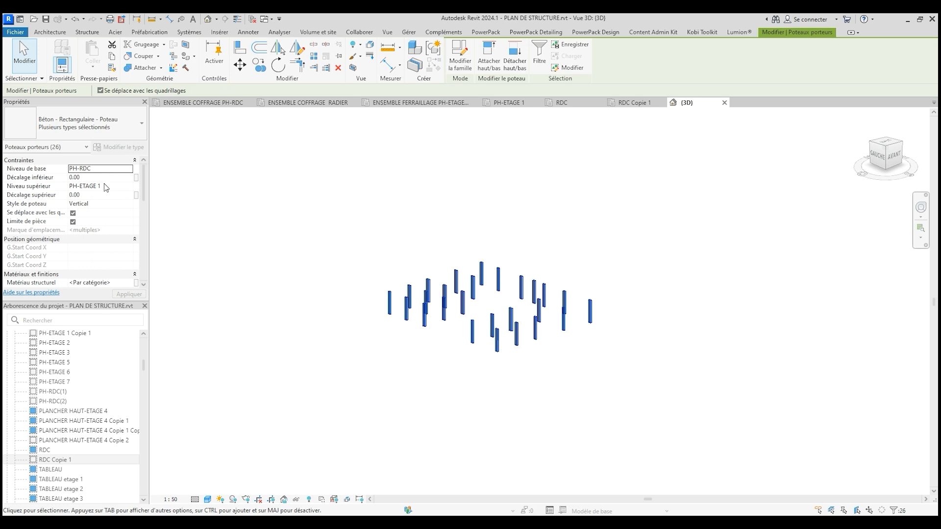
click(111, 56)
click(96, 67)
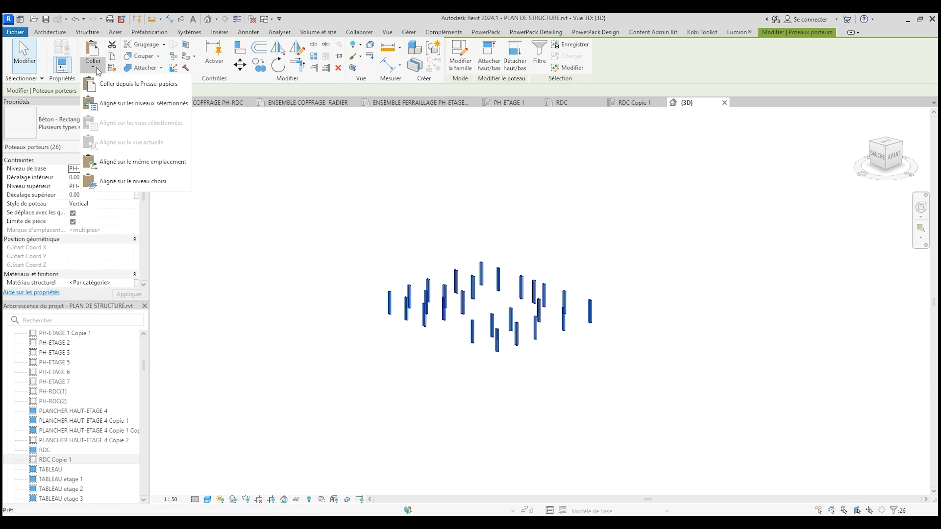
click(143, 103)
click(480, 160)
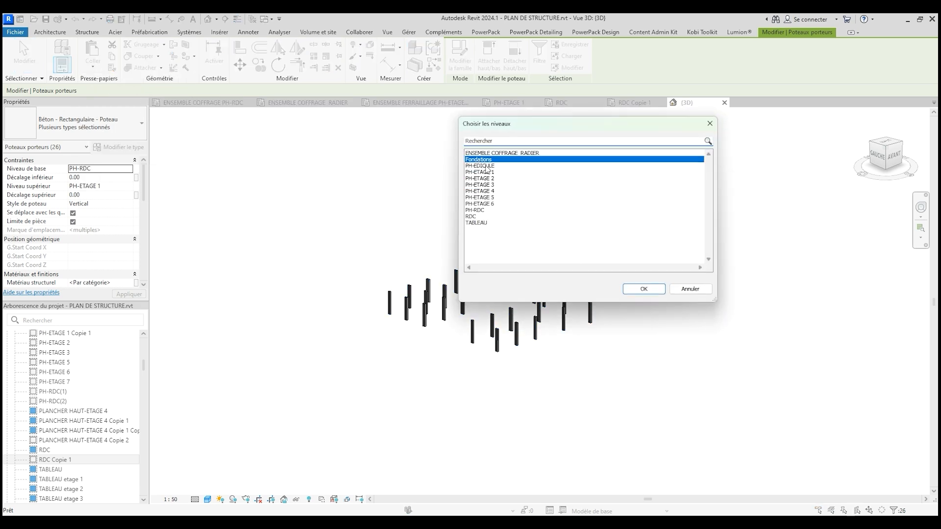
click(636, 290)
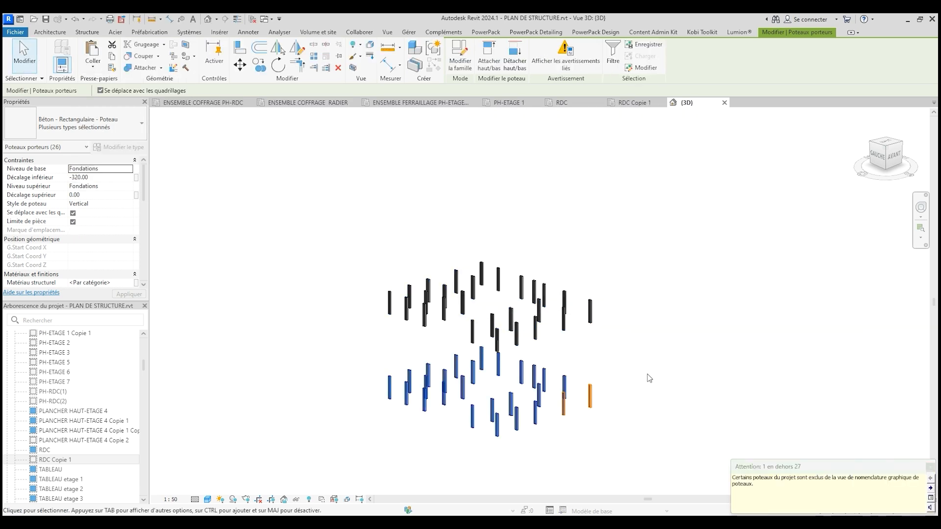
Set the pasted columns' top level to RDC and their base offset to 0.
click(474, 461)
middle_drag(538, 446, 595, 388)
drag(697, 395, 287, 343)
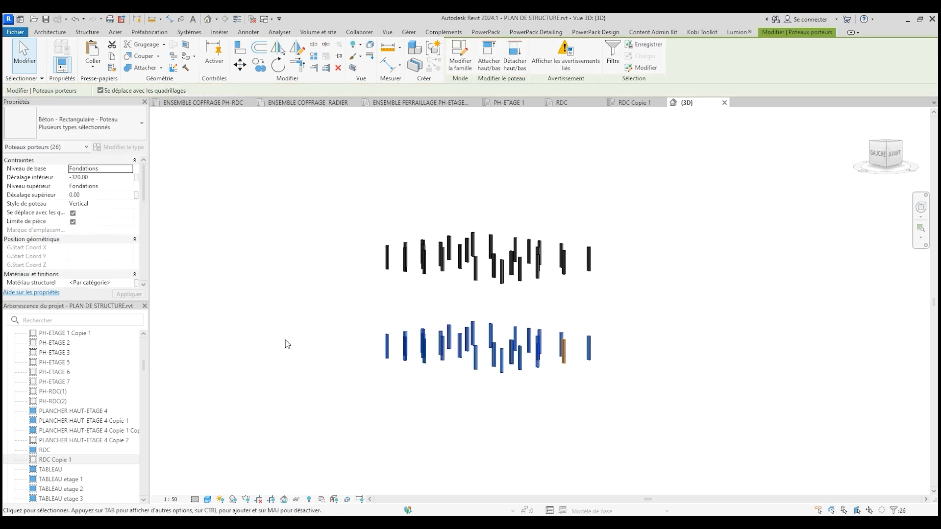
click(130, 187)
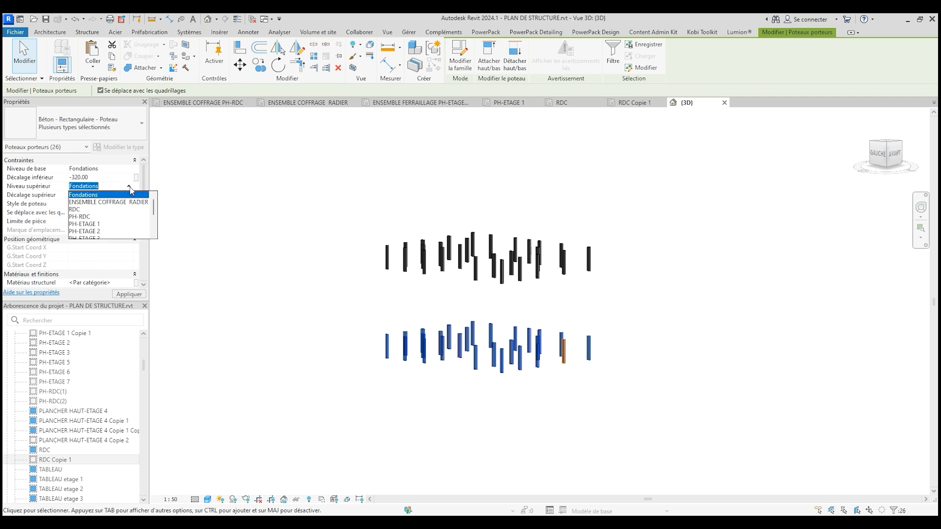
click(85, 210)
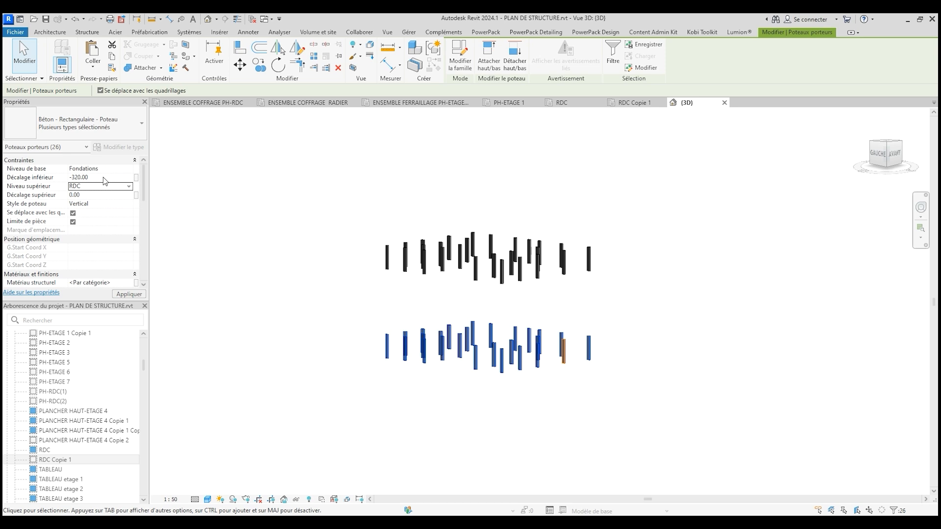
click(103, 177)
text(0)
click(129, 293)
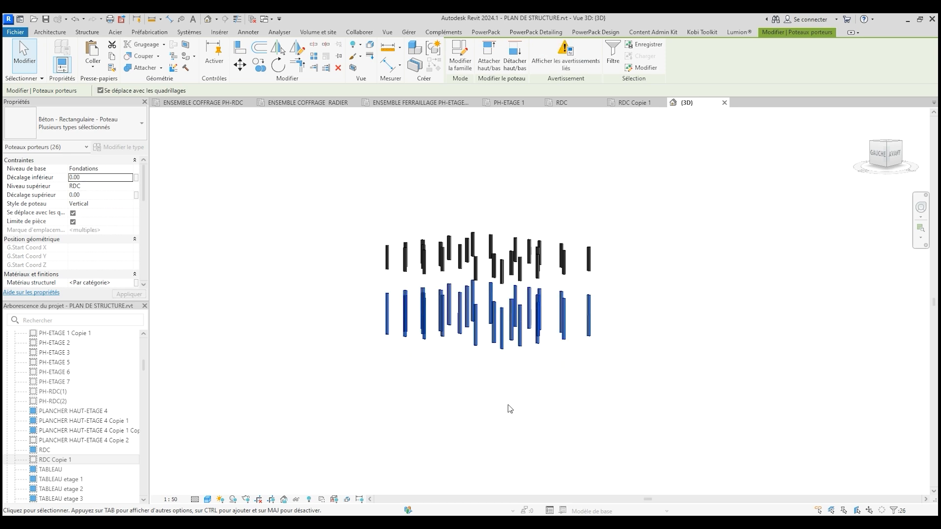
shift+middle_drag(489, 400, 530, 356)
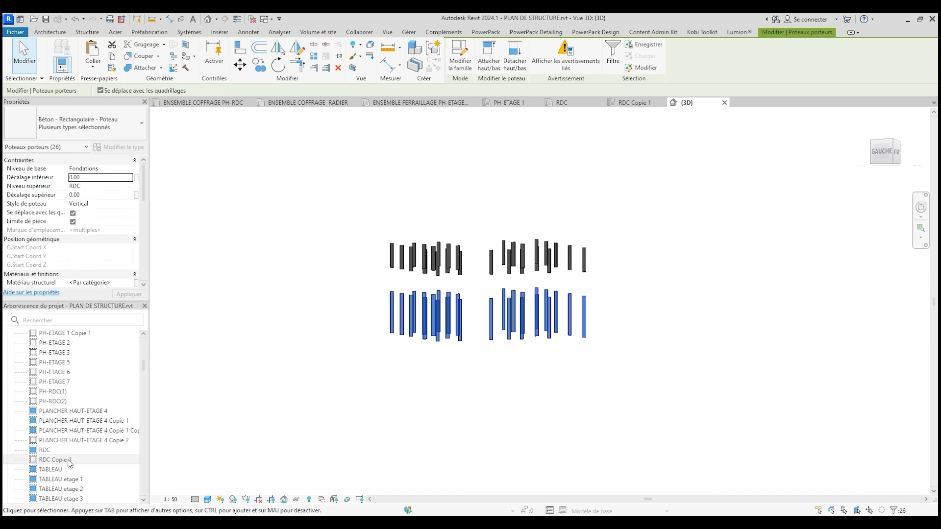
Deselect the columns and open the Est elevation view.
scroll(67, 460, down, 5)
scroll(67, 470, down, 4)
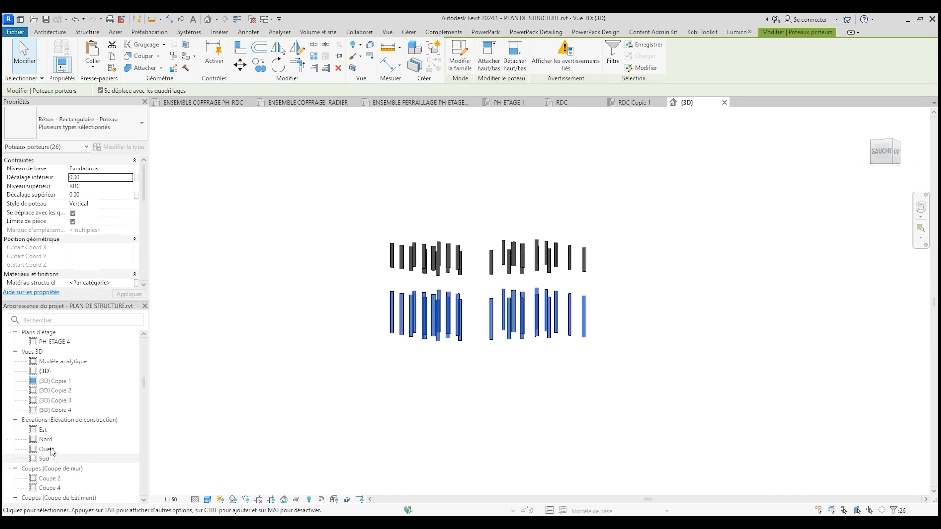
key(Escape)
double_click(43, 429)
key(ctrl+Left)
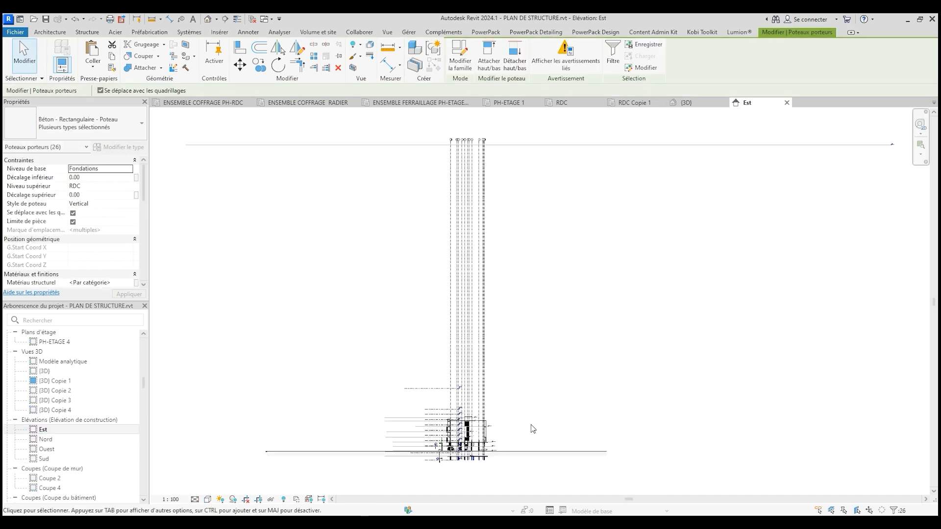
Hide the category of the linked MODELE COFFRAGE model in the Est elevation.
scroll(452, 471, up, 5)
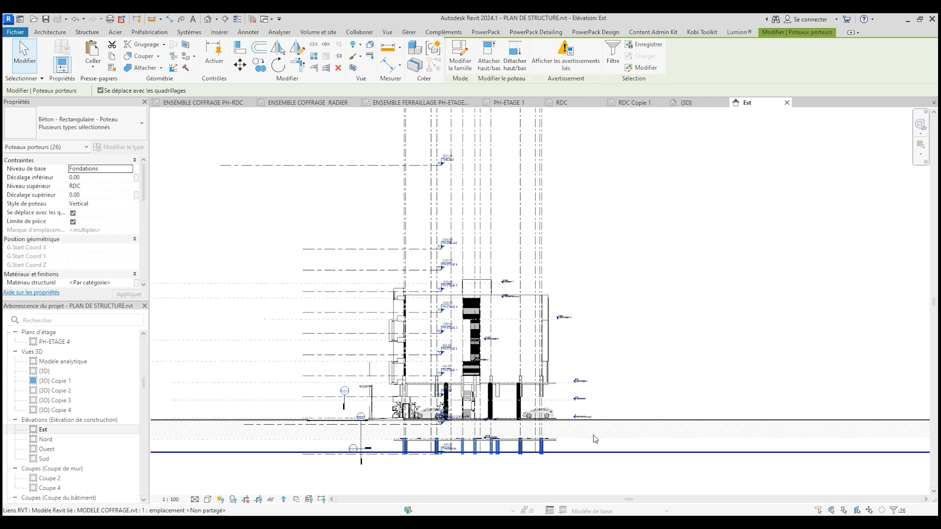
click(597, 444)
click(597, 436)
right_click(597, 435)
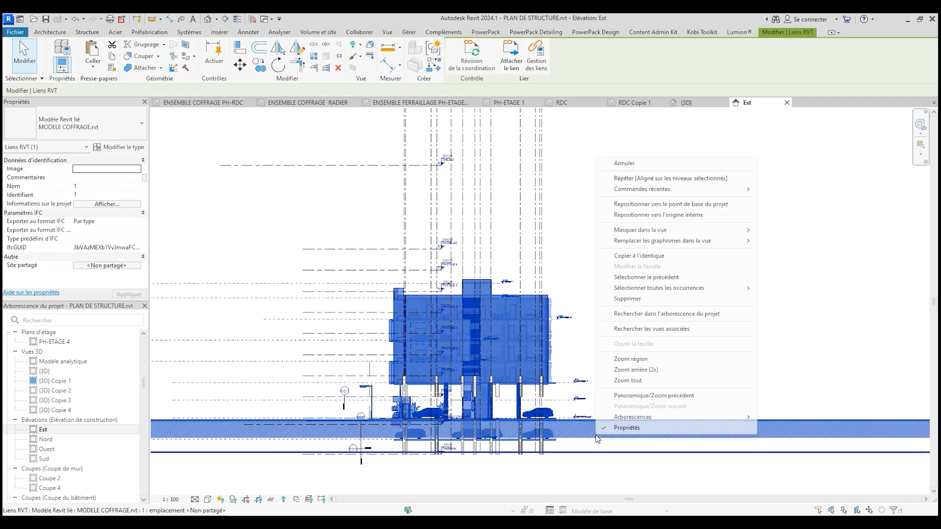
mouse_move(691, 231)
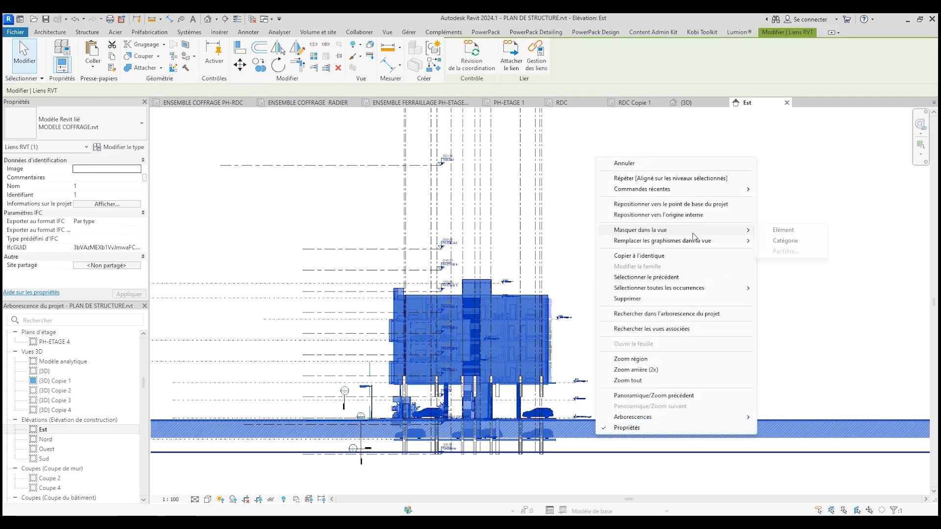
click(784, 240)
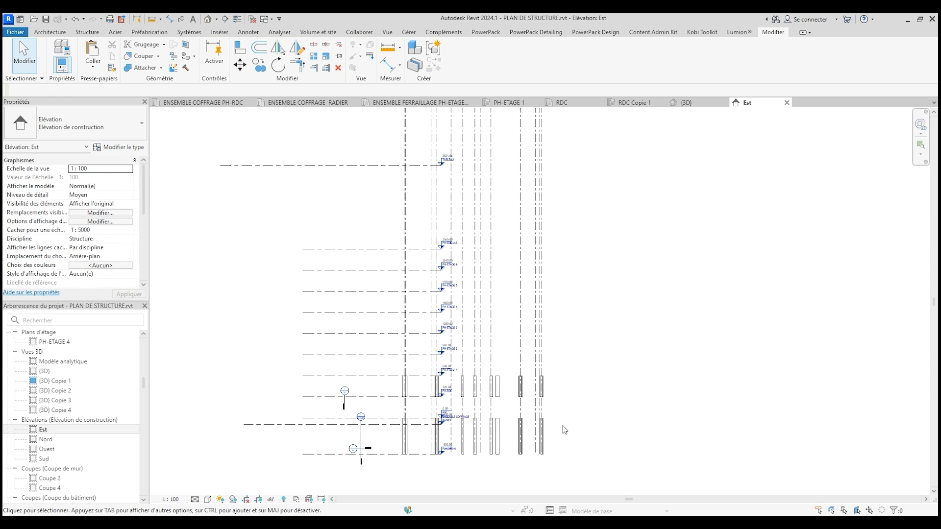
Hide the whole grid category in the Est elevation.
click(521, 338)
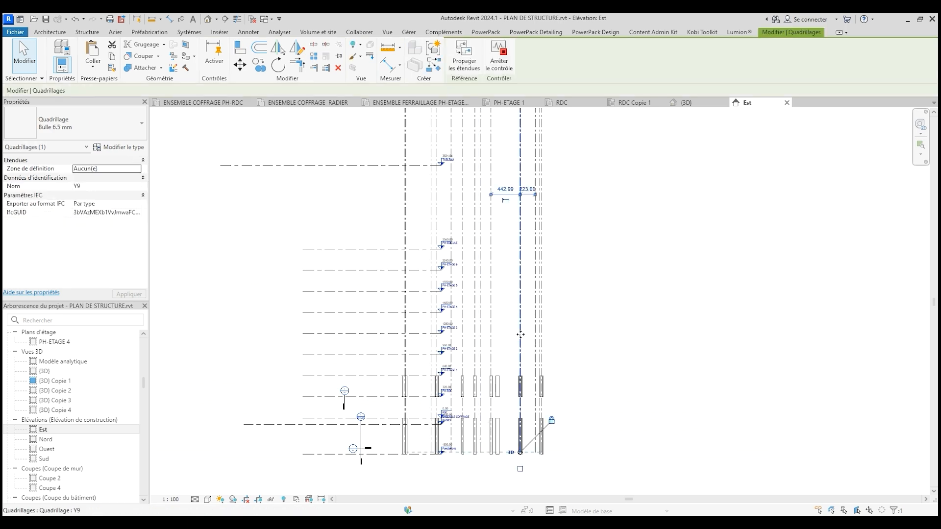
right_click(521, 338)
mouse_move(629, 131)
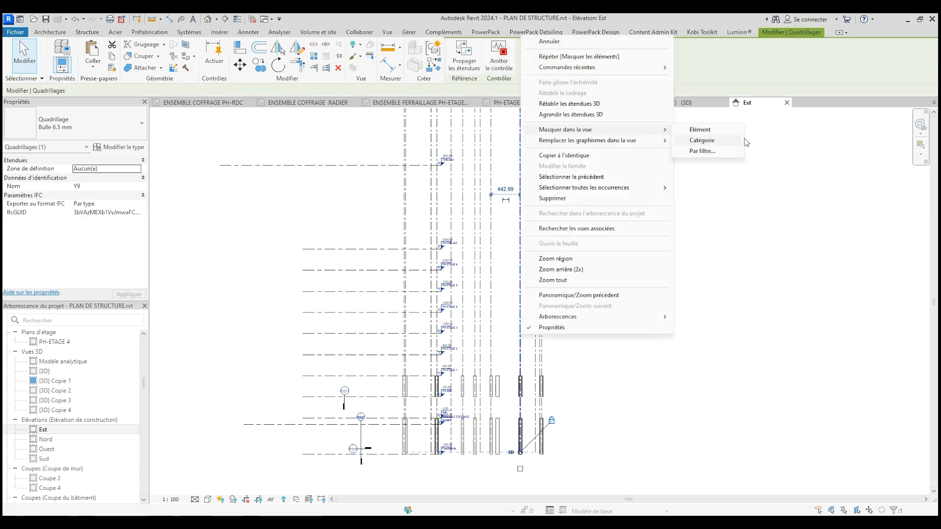
click(730, 141)
Set the elevation of the Fondations level to -250.
scroll(421, 469, up, 5)
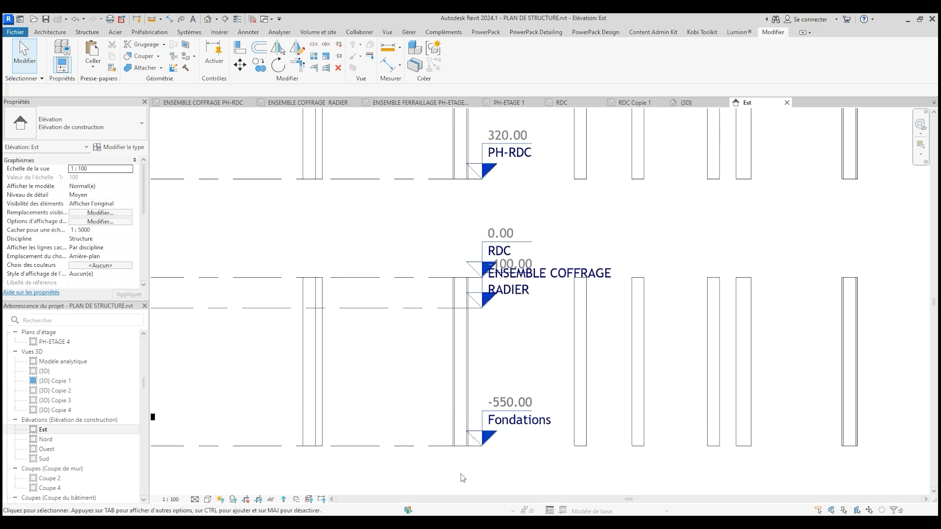
scroll(461, 474, down, 2)
click(390, 456)
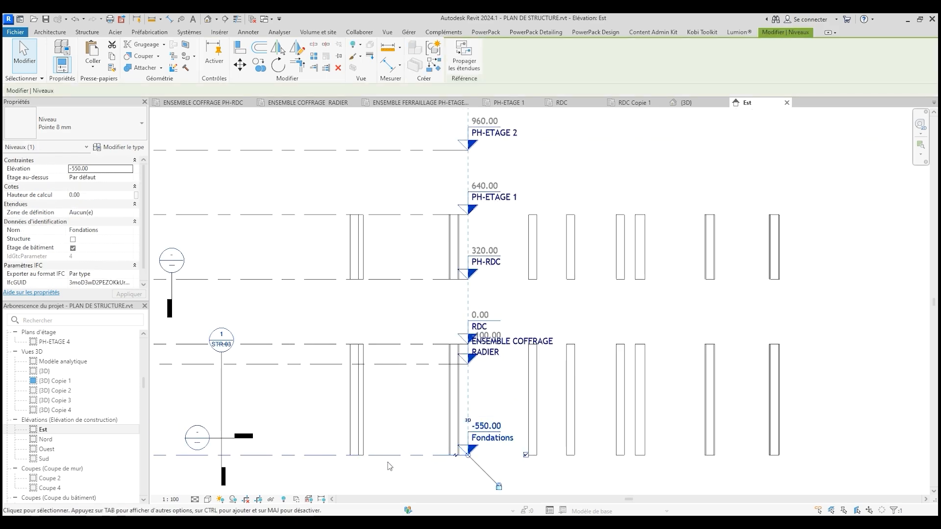
click(487, 426)
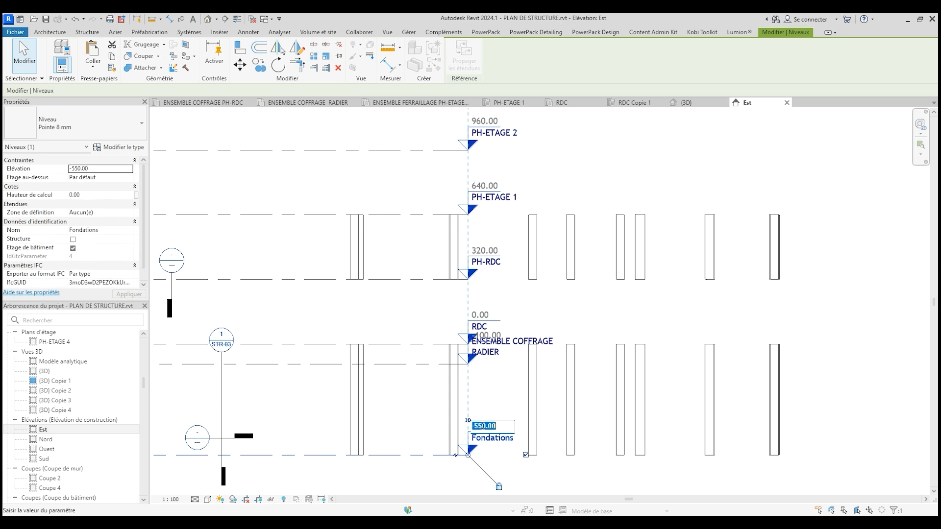
key(BackSpace)
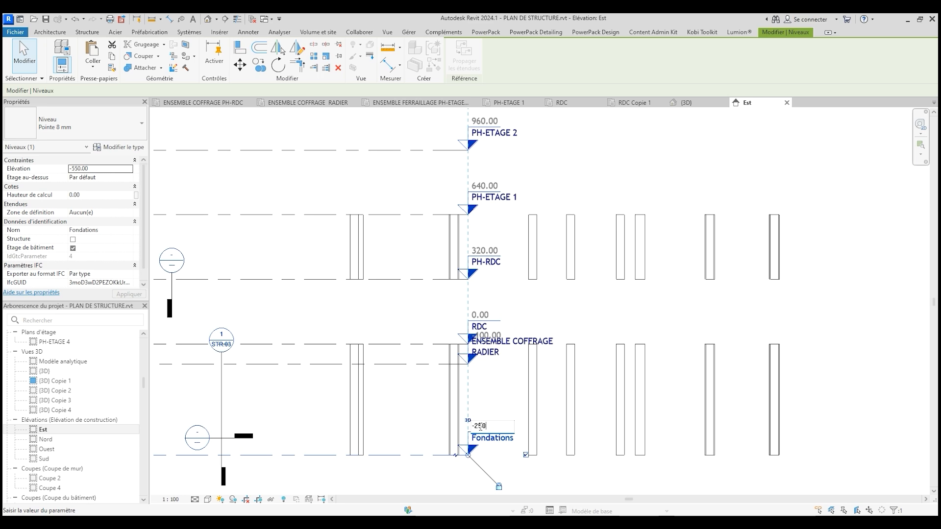
key(Return)
Delete the ENSEMBLE COFFRAGE RADIER level together with its dependent views.
scroll(431, 415, up, 2)
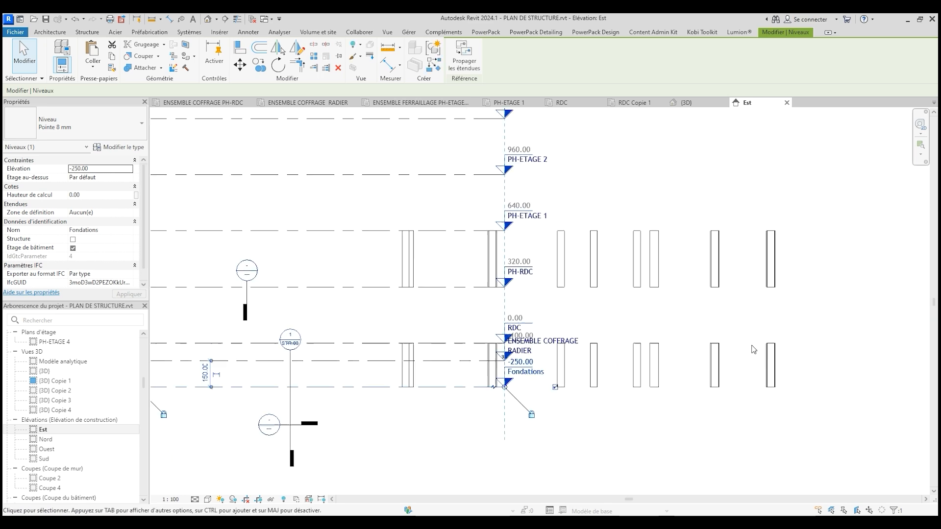
scroll(593, 367, up, 2)
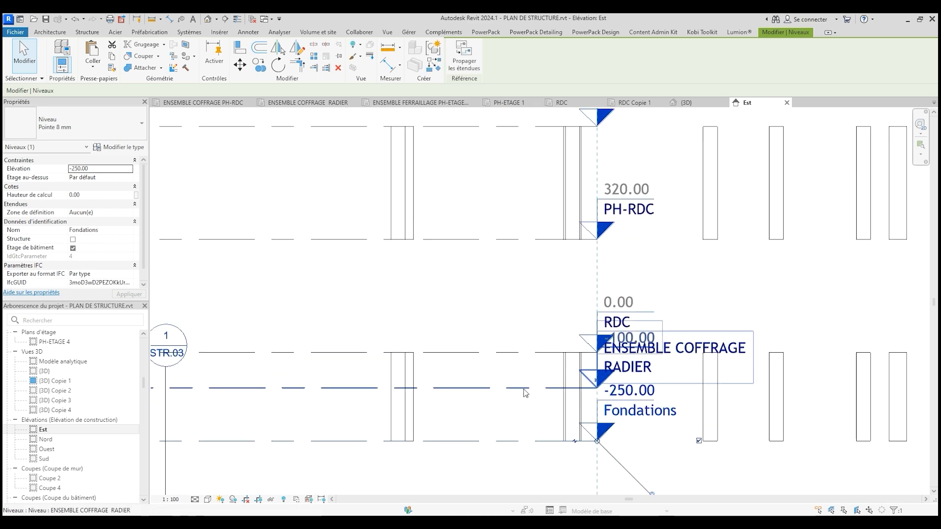
click(525, 388)
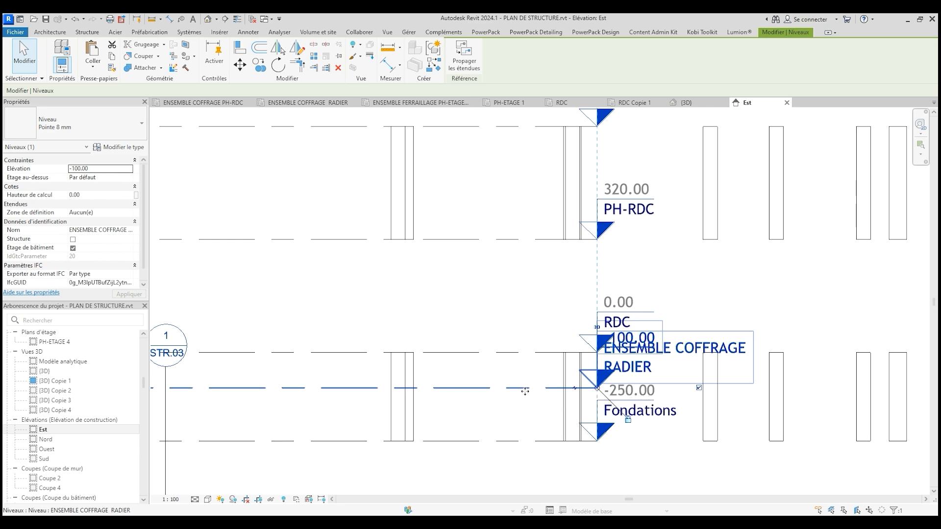
scroll(525, 405, down, 2)
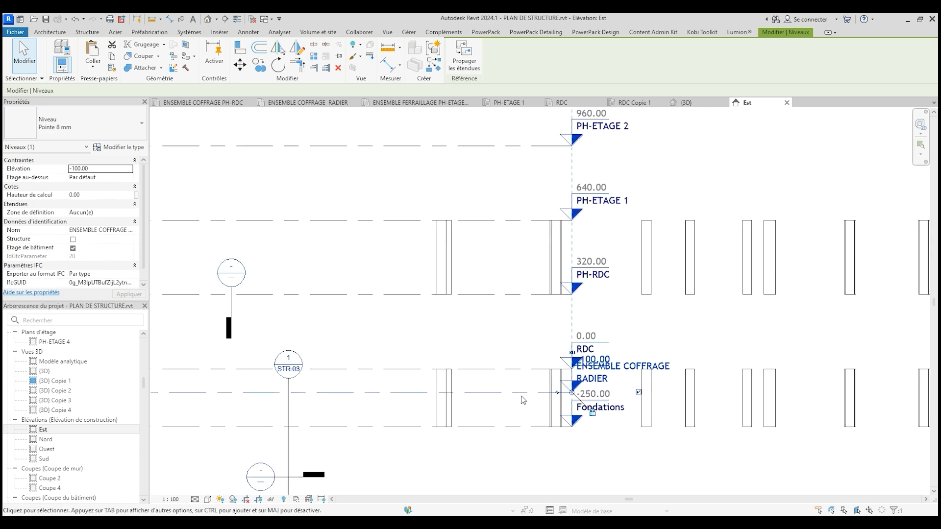
key(Delete)
click(510, 301)
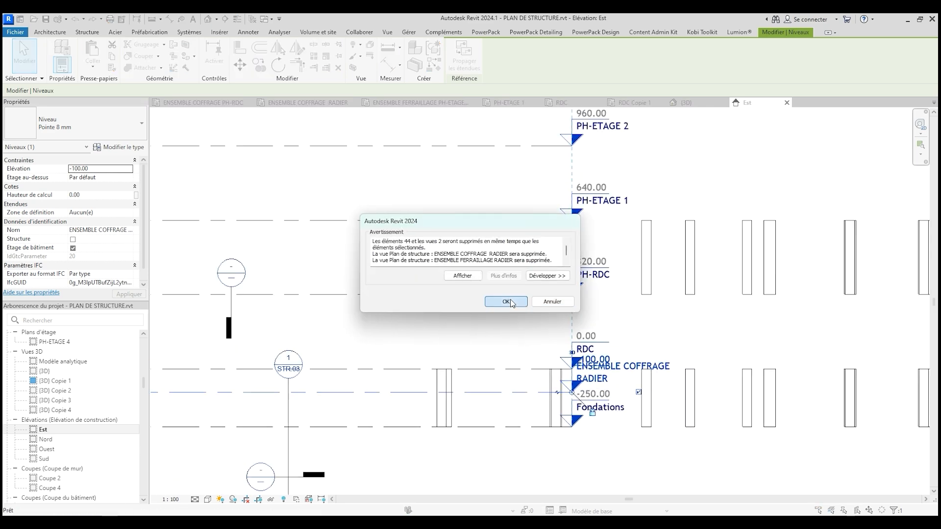
scroll(554, 379, down, 2)
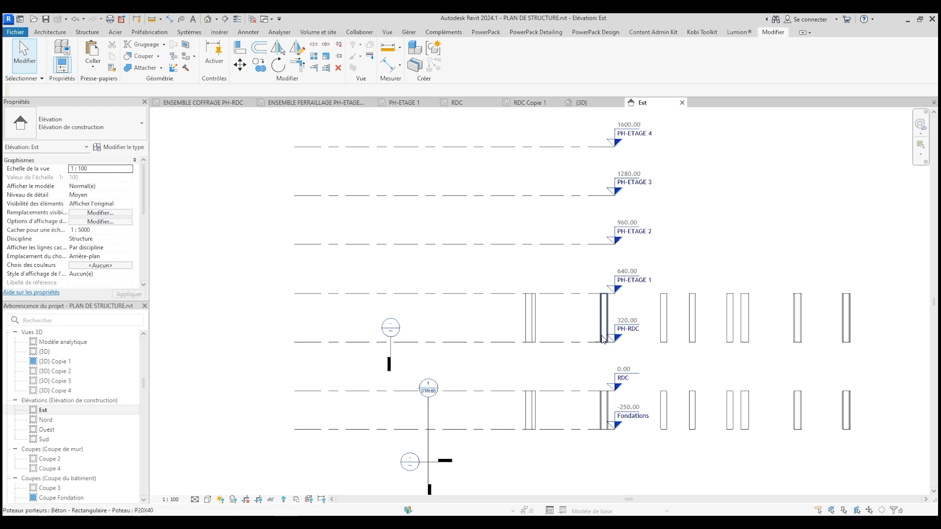
Delete the PH-ETAGE 5 and PH-ETAGE 6 levels together with their dependent structural plan views.
scroll(597, 323, up, 2)
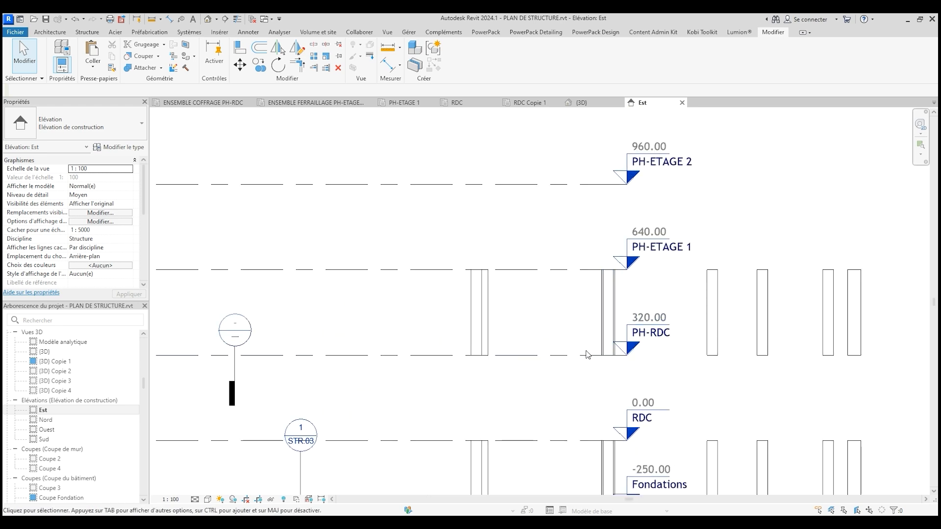
scroll(590, 353, down, 2)
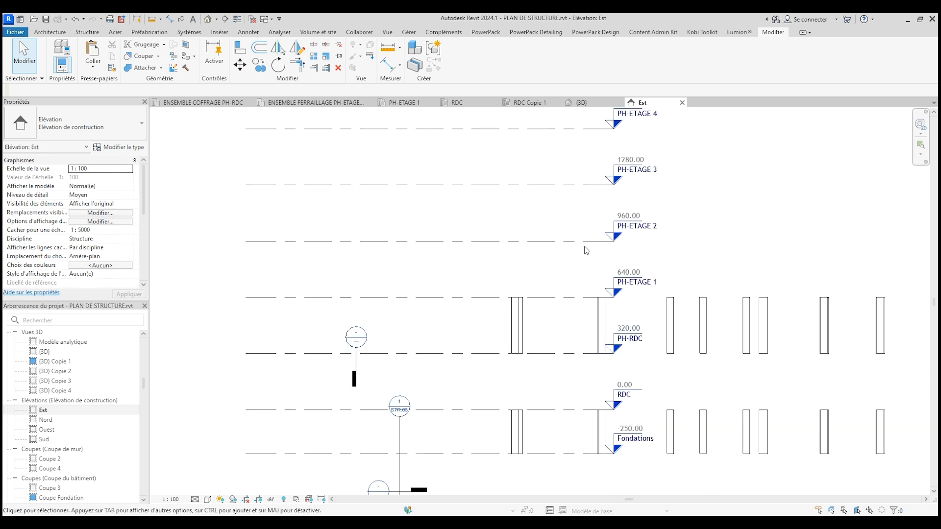
scroll(572, 176, down, 2)
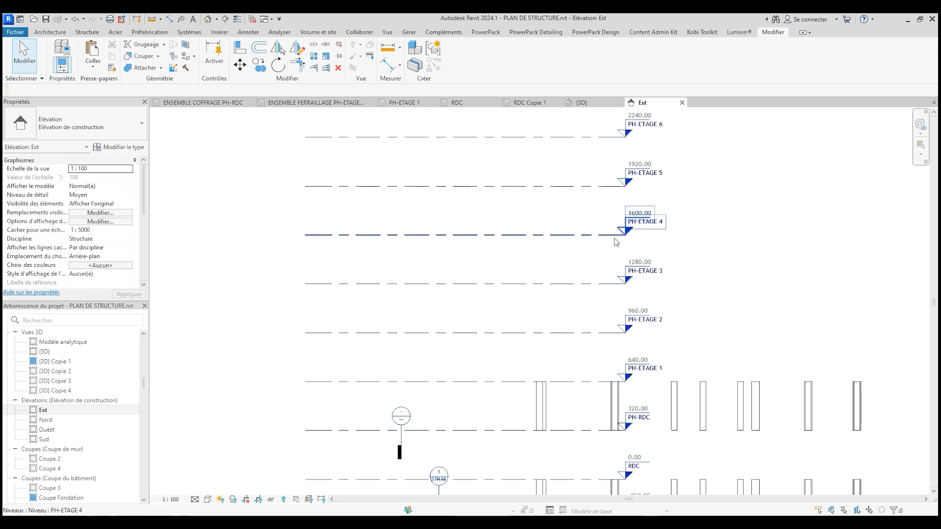
scroll(617, 269, up, 1)
scroll(645, 364, down, 6)
scroll(656, 262, up, 4)
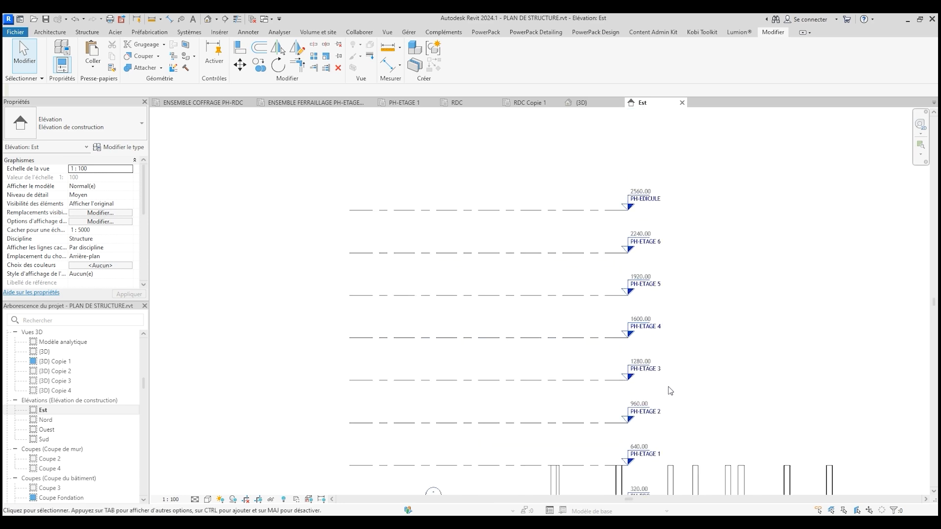
scroll(633, 441, up, 2)
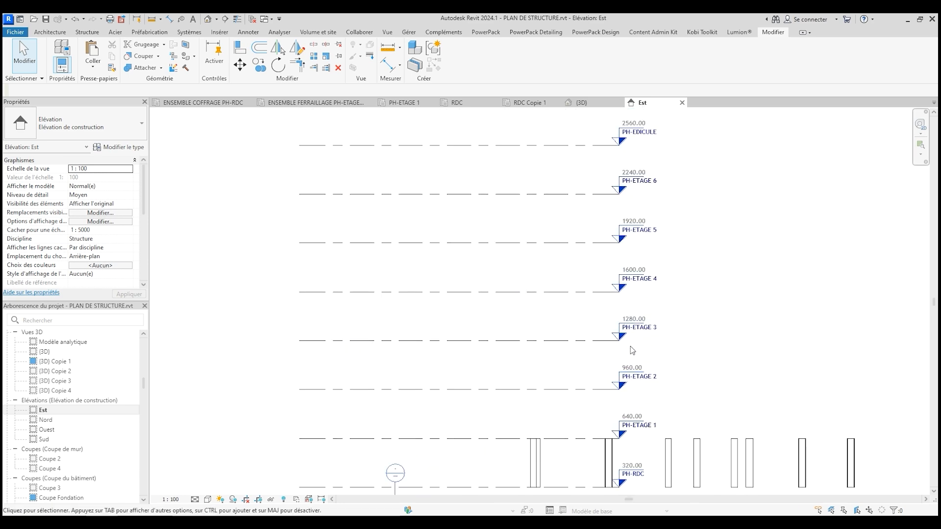
scroll(585, 280, up, 2)
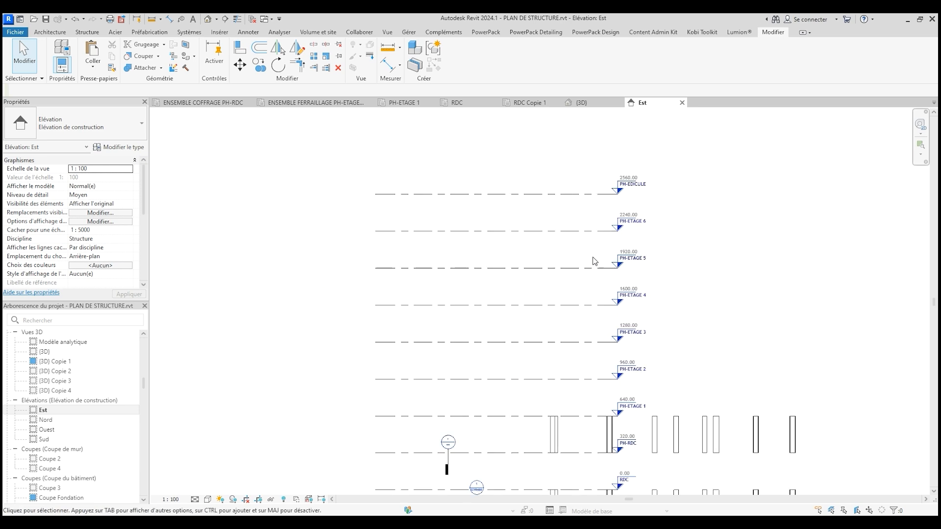
click(584, 280)
key(Delete)
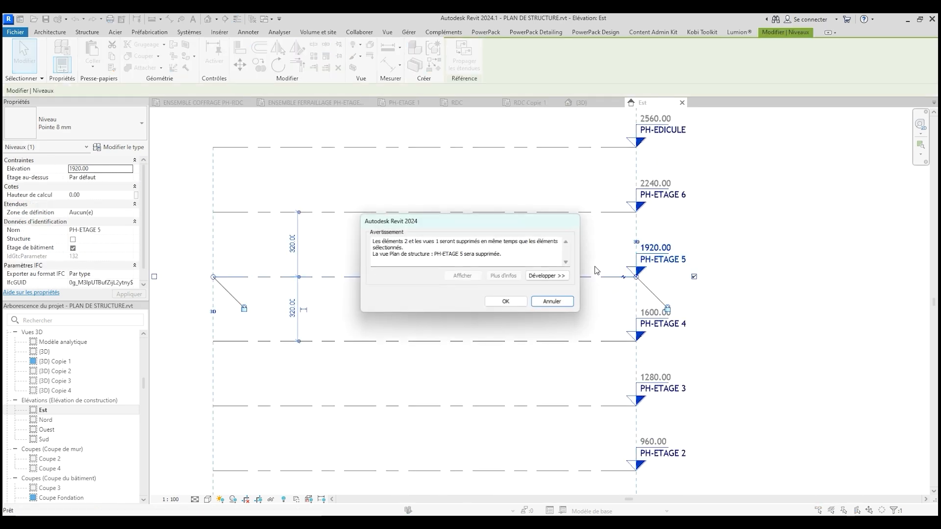
click(506, 301)
click(584, 212)
key(Delete)
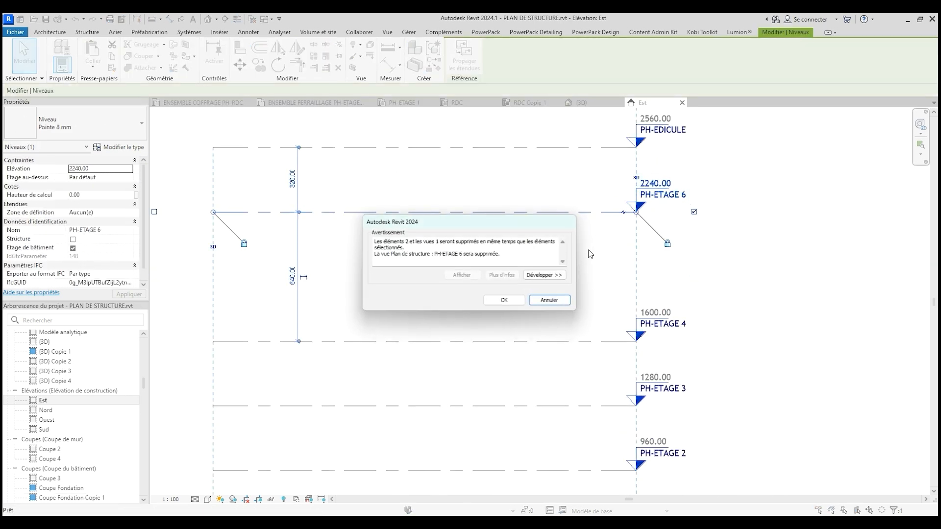
click(506, 301)
Set the elevation of the PH-EDICULE level to 1900.
scroll(599, 210, down, 1)
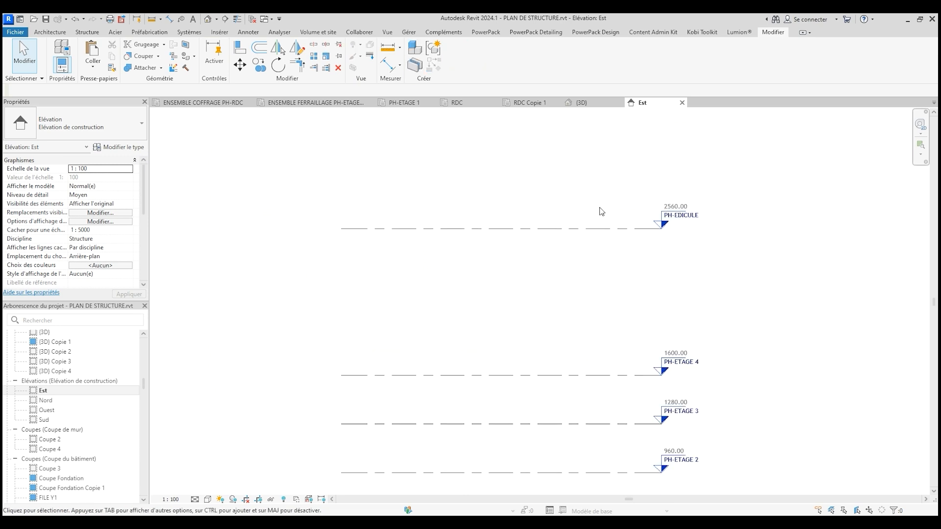
click(610, 232)
scroll(680, 248, up, 1)
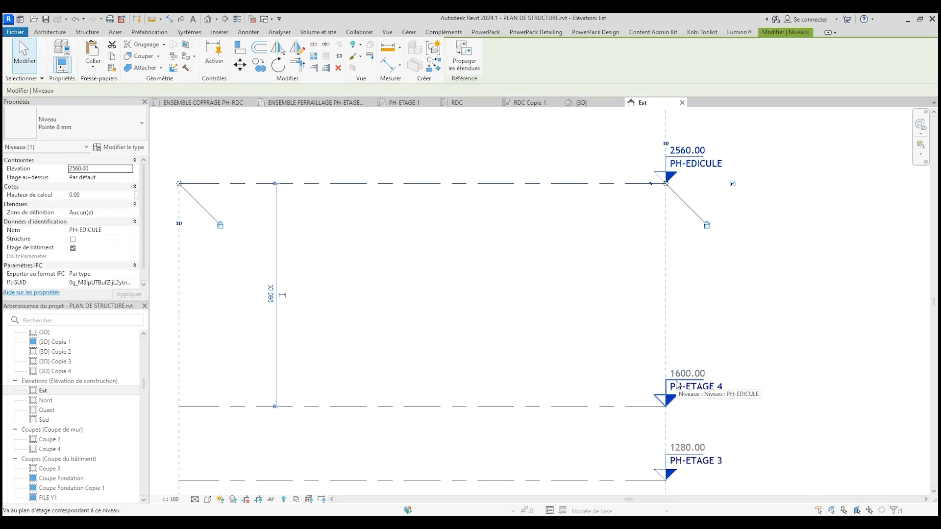
click(683, 151)
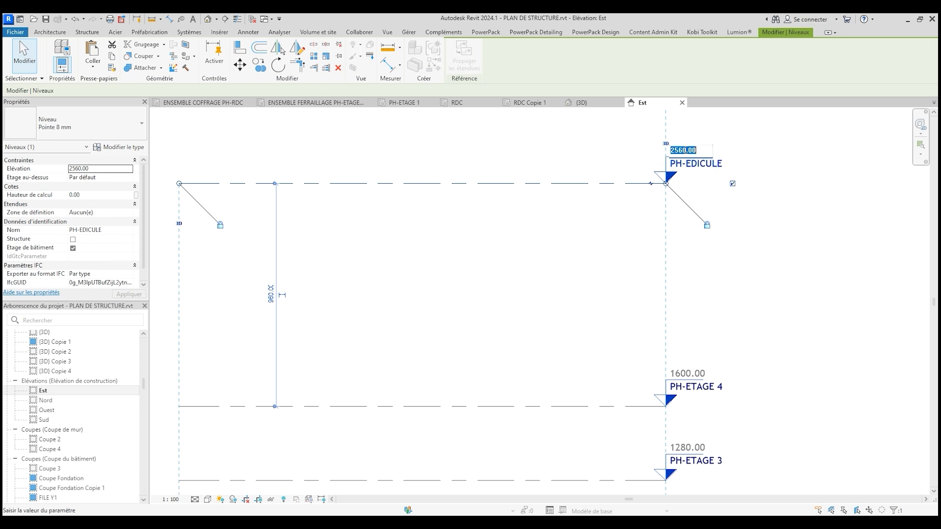
text(1900)
click(783, 291)
scroll(781, 312, down, 7)
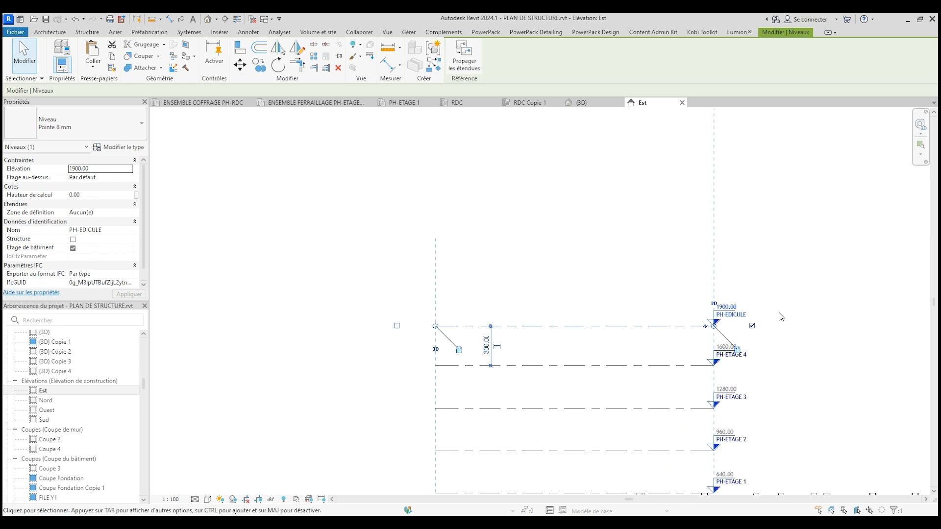
click(815, 284)
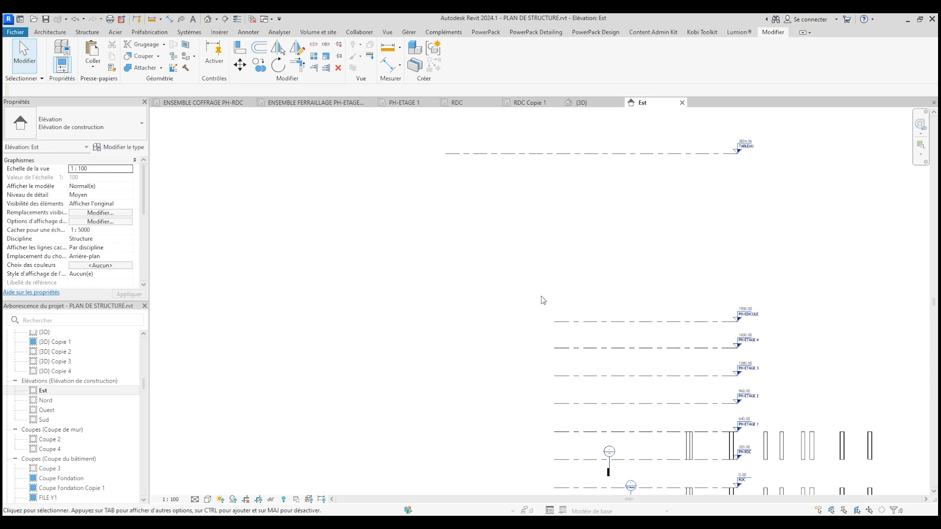
Examine the TABLEAU level above the others and check the level stack and column extents in the Est elevation.
scroll(542, 296, down, 2)
click(632, 204)
scroll(685, 231, up, 3)
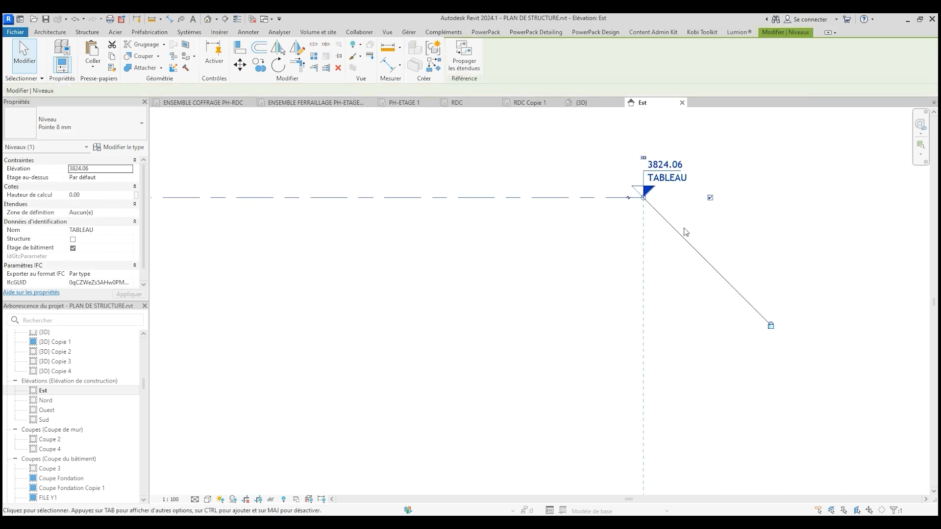
scroll(690, 235, down, 5)
click(749, 348)
scroll(534, 221, down, 3)
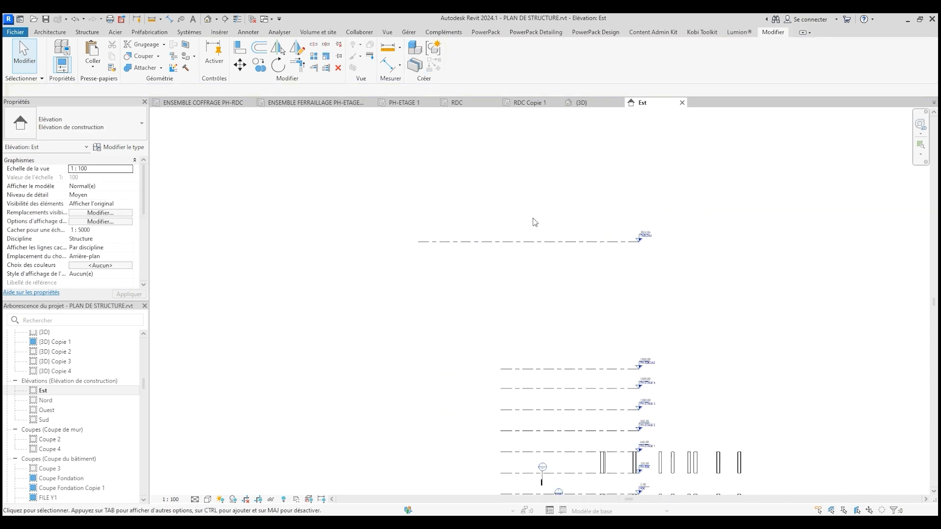
scroll(647, 471, up, 4)
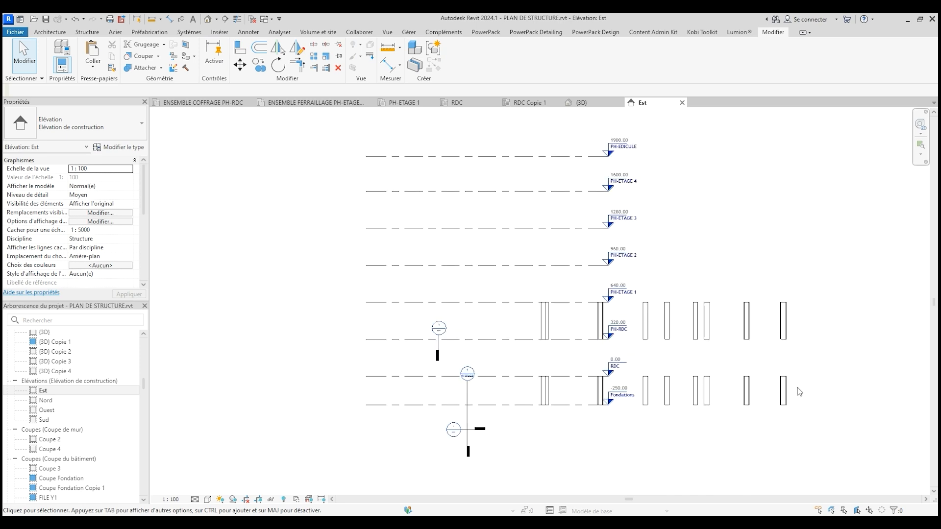
scroll(797, 391, up, 3)
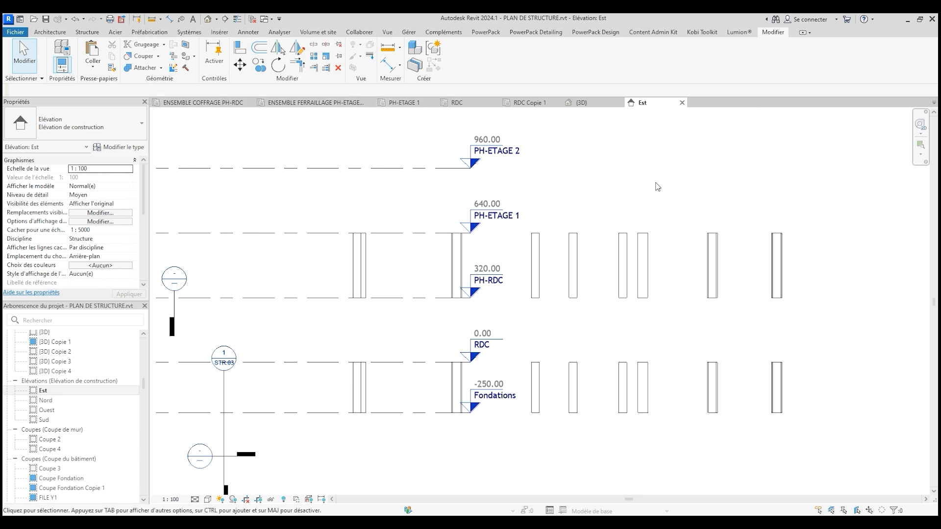
Open the Fondations structural plan and inspect its columns and grids against the linked MODELE COFFRAGE model.
click(935, 101)
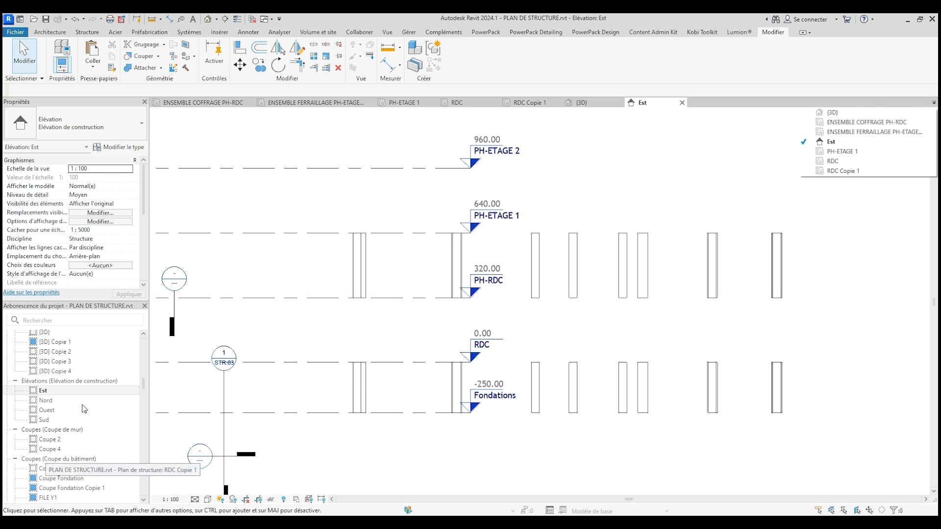
scroll(54, 396, up, 5)
scroll(55, 396, up, 10)
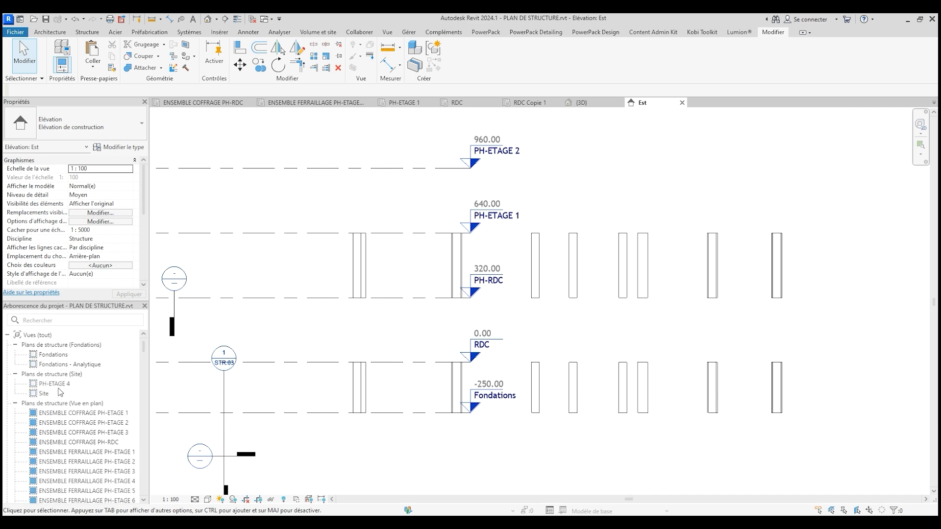
click(61, 355)
double_click(62, 356)
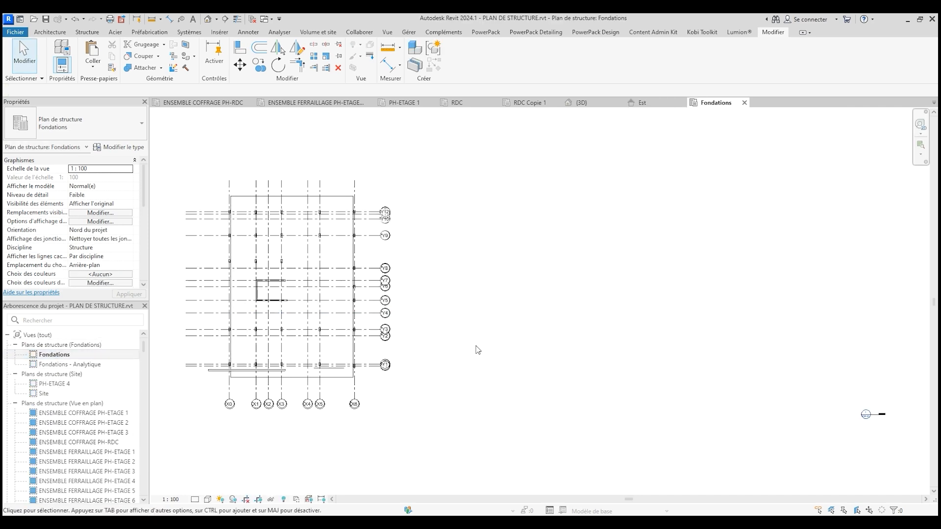
scroll(349, 379, up, 4)
scroll(309, 396, up, 3)
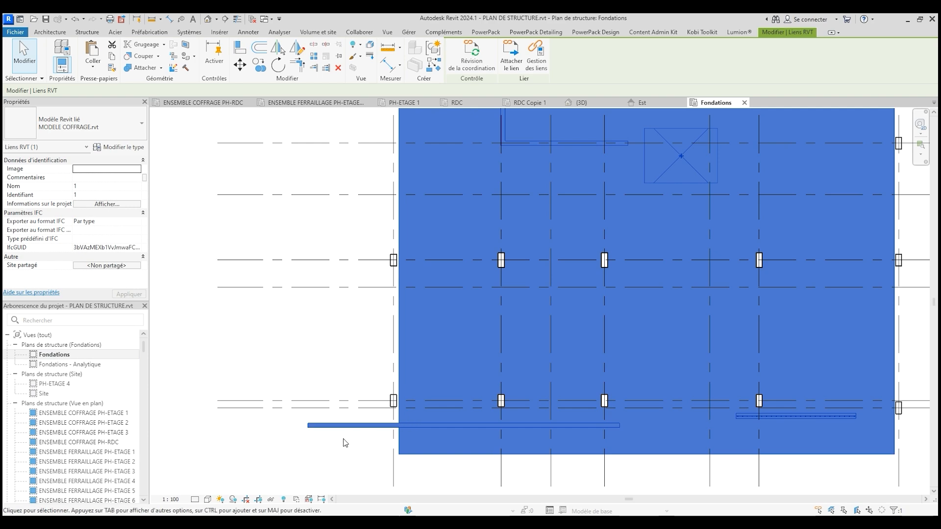
scroll(422, 369, down, 2)
scroll(496, 411, down, 1)
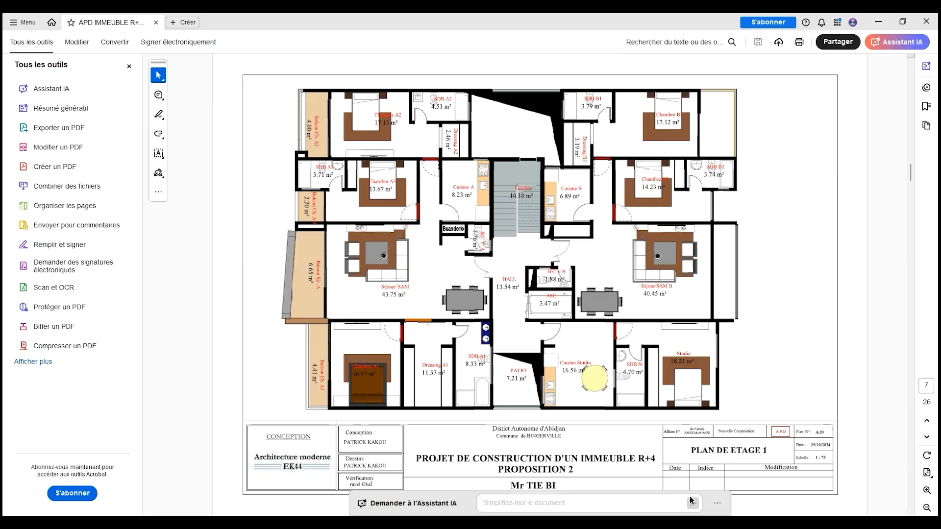
Examine the PLAN DE RDC AMENAGE page of the architectural PDF in Acrobat, rotated 90° clockwise, and return to Revit.
scroll(559, 368, down, 1)
scroll(595, 378, up, 1)
scroll(552, 360, up, 2)
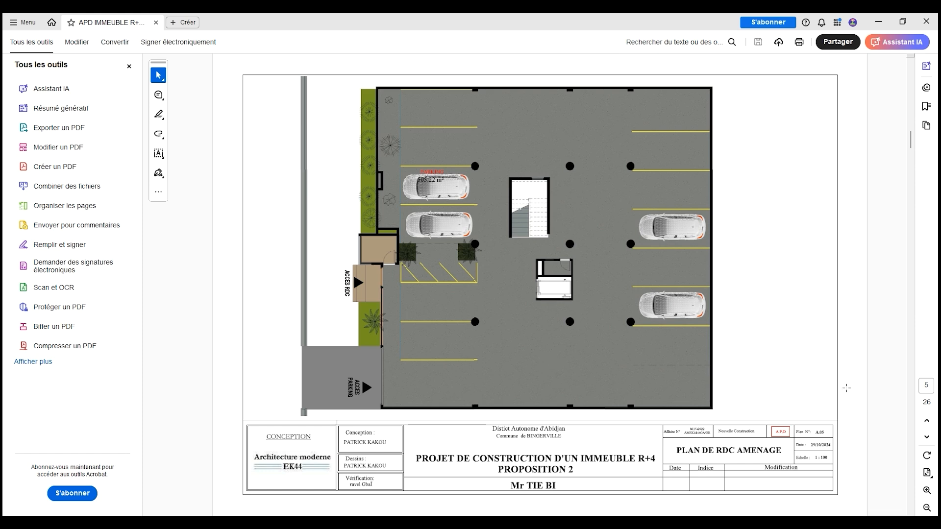
click(926, 451)
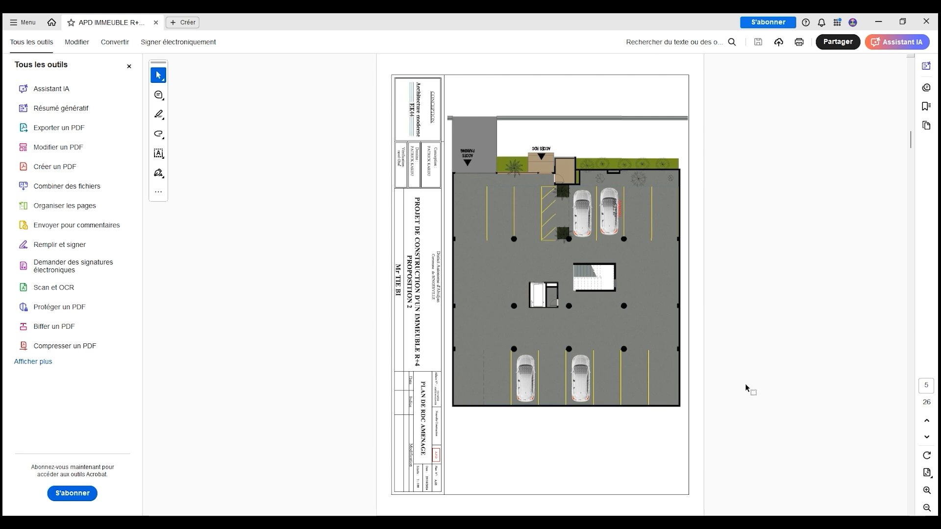
click(880, 26)
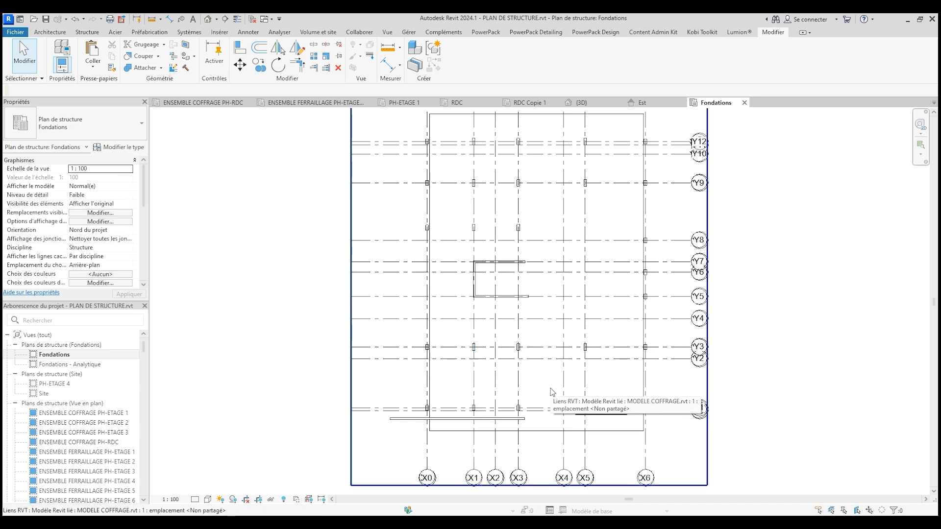
Check the Fondations columns, select the P20X50 column on grid X3 near Y8, and examine its position in the PH-ETAGE 1 plan.
scroll(582, 434, down, 2)
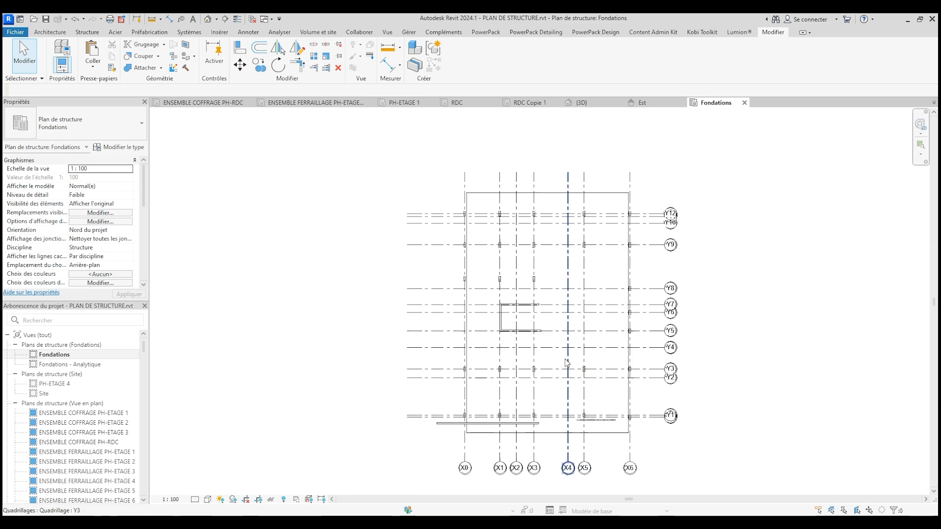
scroll(501, 221, up, 3)
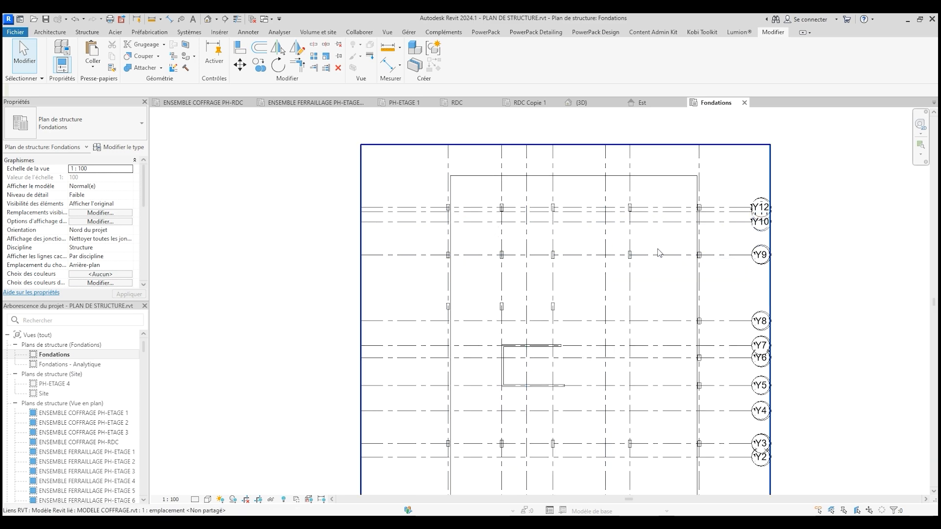
scroll(437, 228, down, 2)
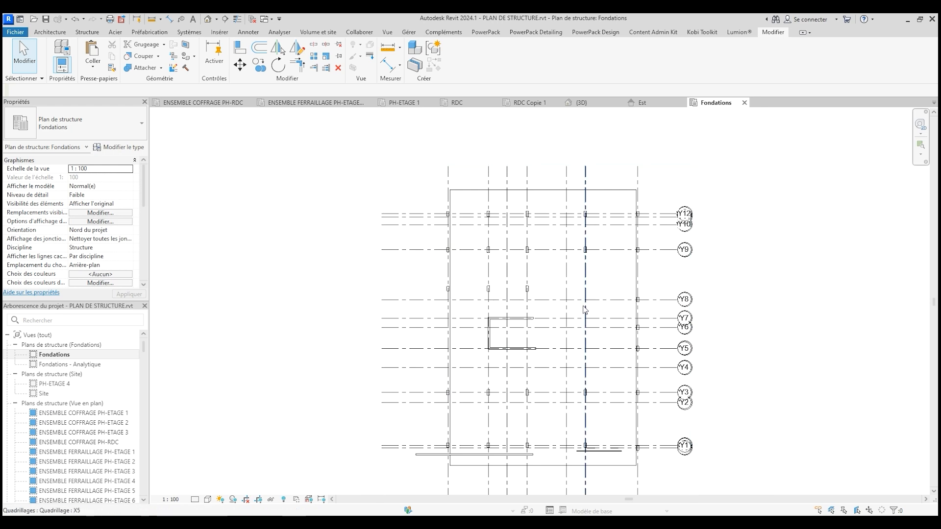
scroll(602, 285, up, 2)
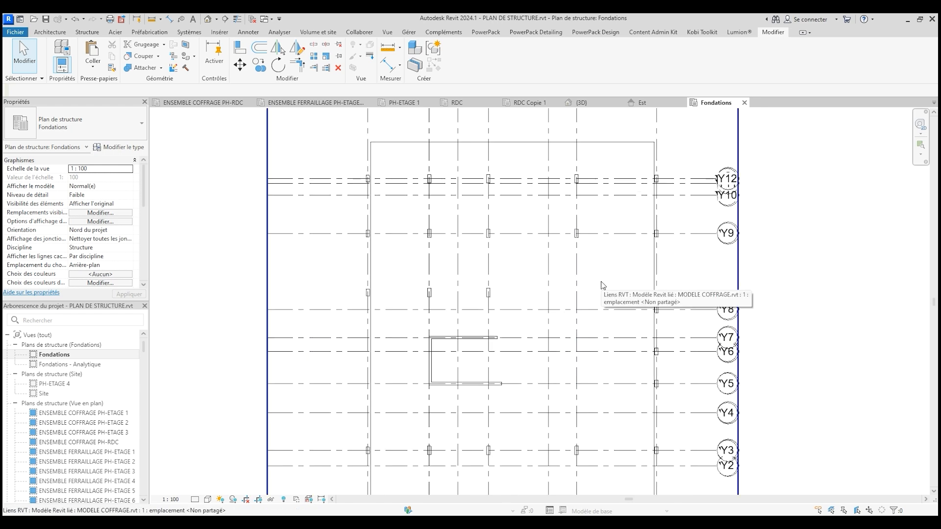
click(492, 299)
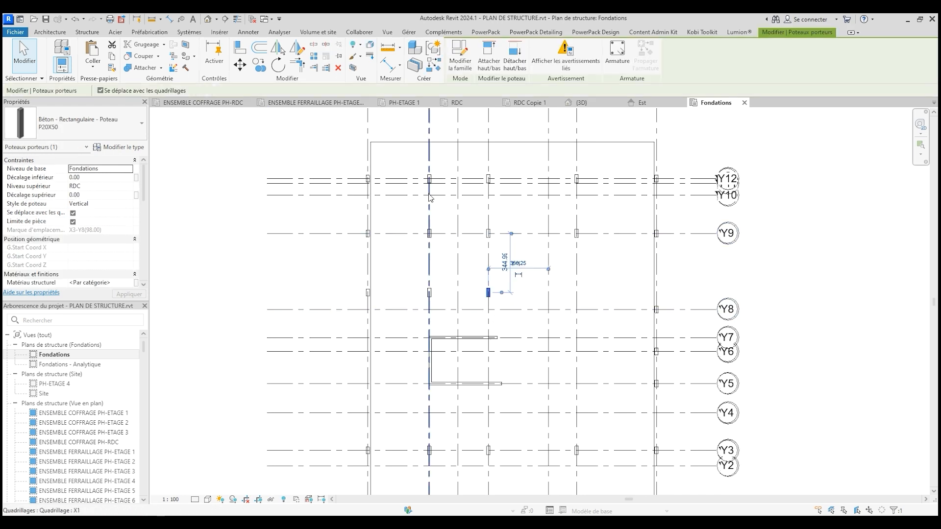
click(407, 106)
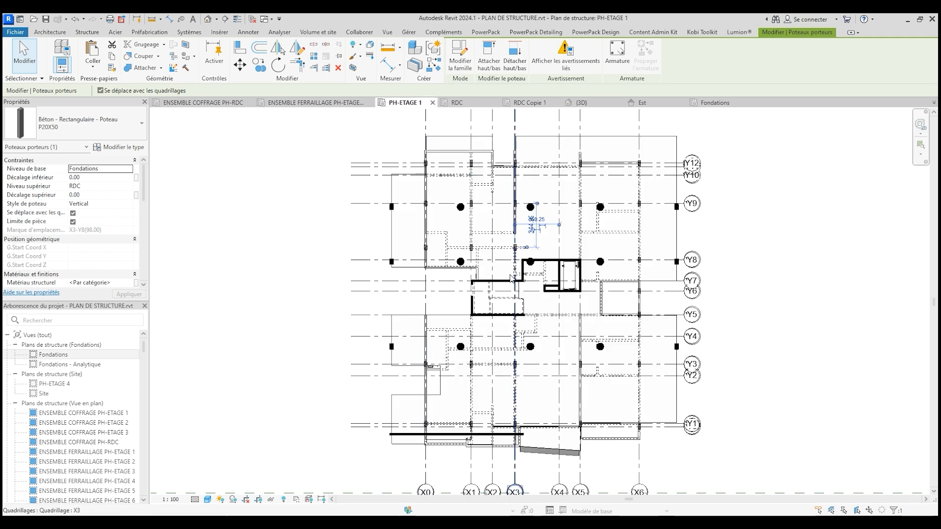
scroll(478, 262, up, 3)
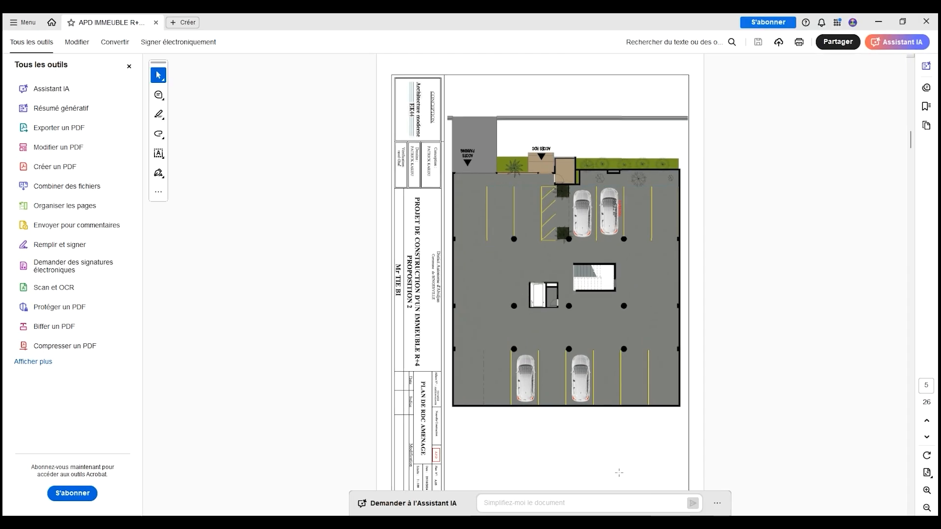
Switch to the architectural PDF in Acrobat and consult the PLAN DE ETAGE 1 page and its dimensioned version.
scroll(572, 402, down, 2)
scroll(574, 406, down, 2)
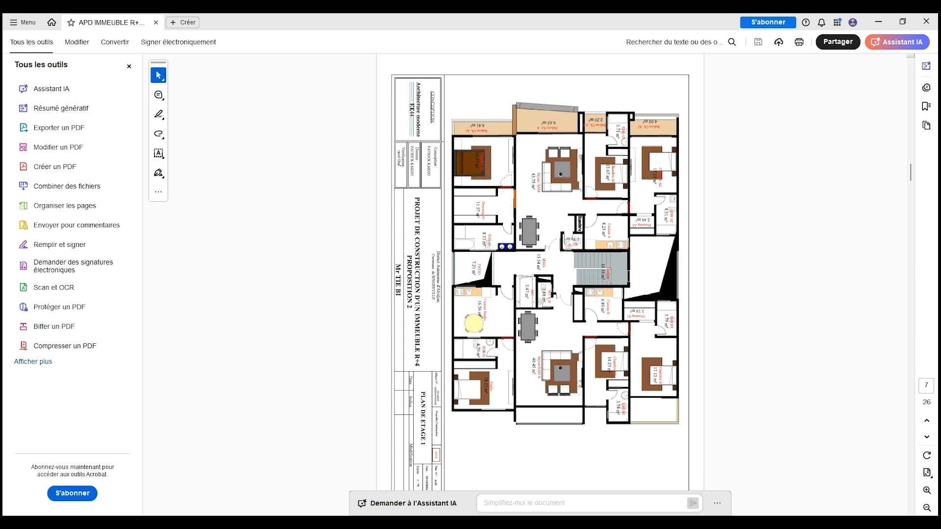
scroll(579, 436, down, 1)
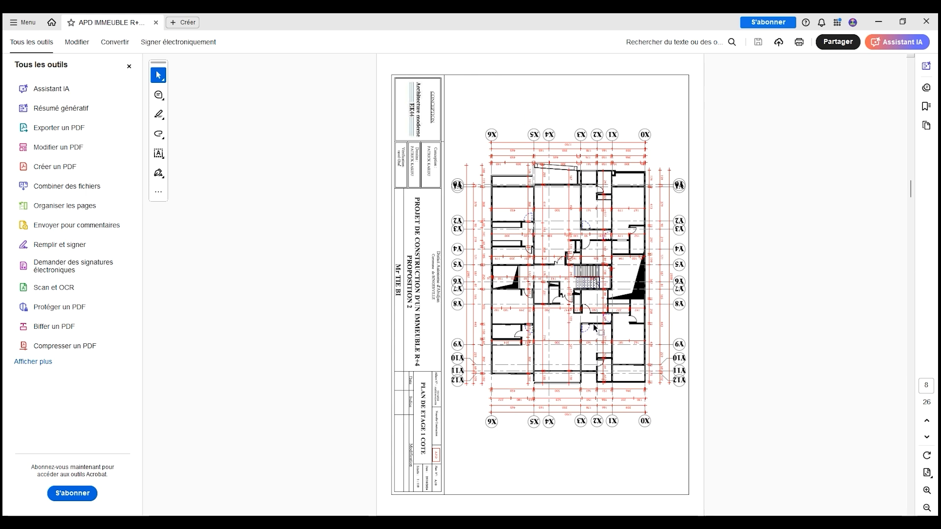
scroll(595, 328, up, 1)
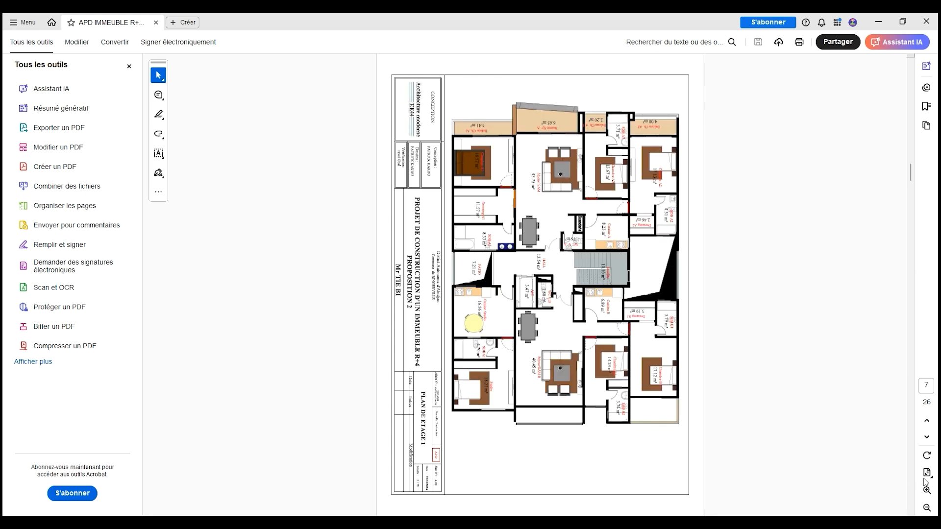
Examine the dimensioned PLAN DE ETAGE 1 page of the architectural PDF at 125% zoom, from grid Y0 to Y12.
click(926, 489)
click(926, 489)
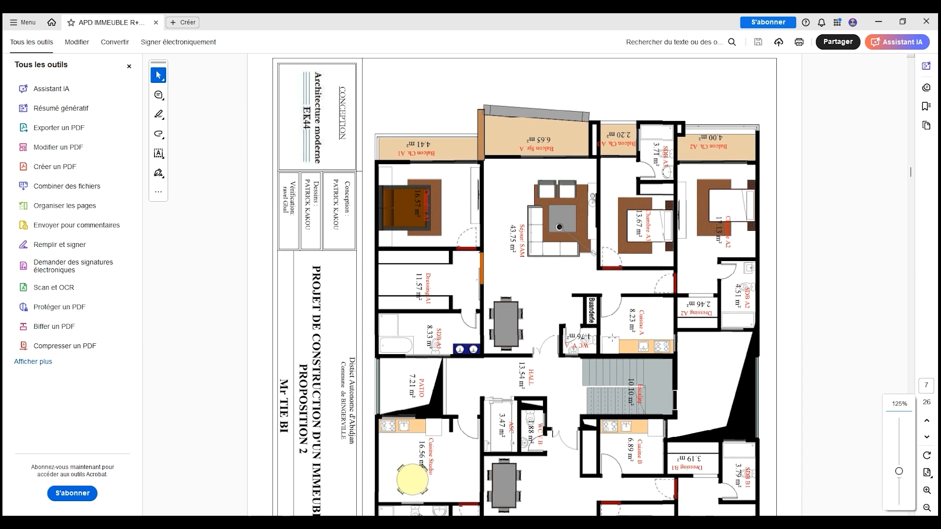
scroll(612, 338, down, 10)
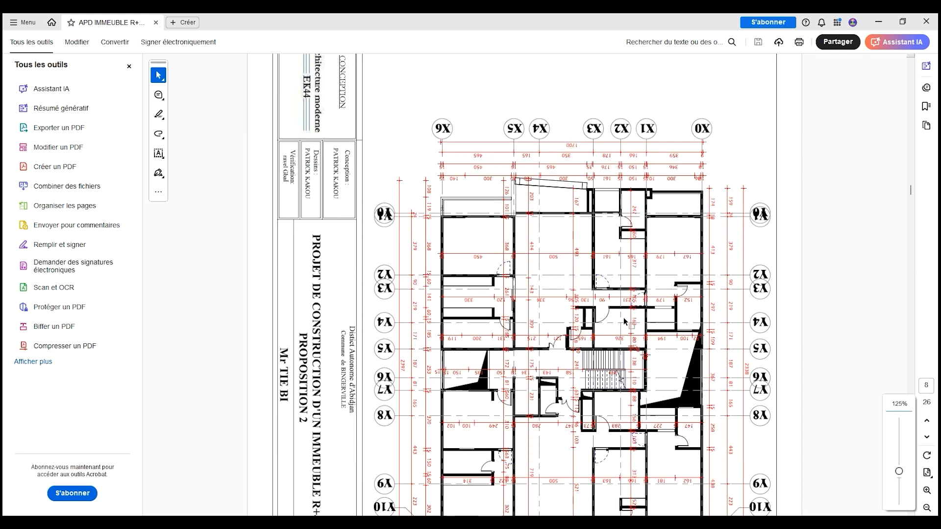
scroll(625, 321, down, 3)
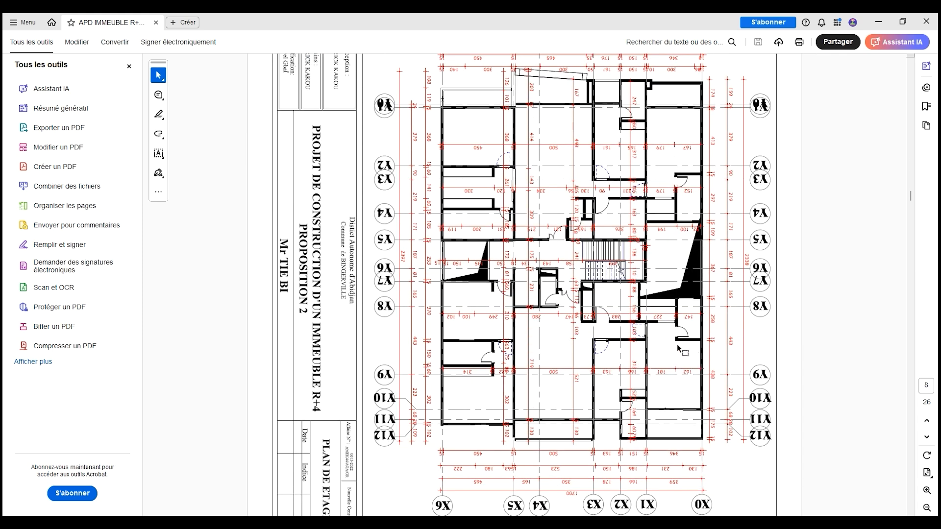
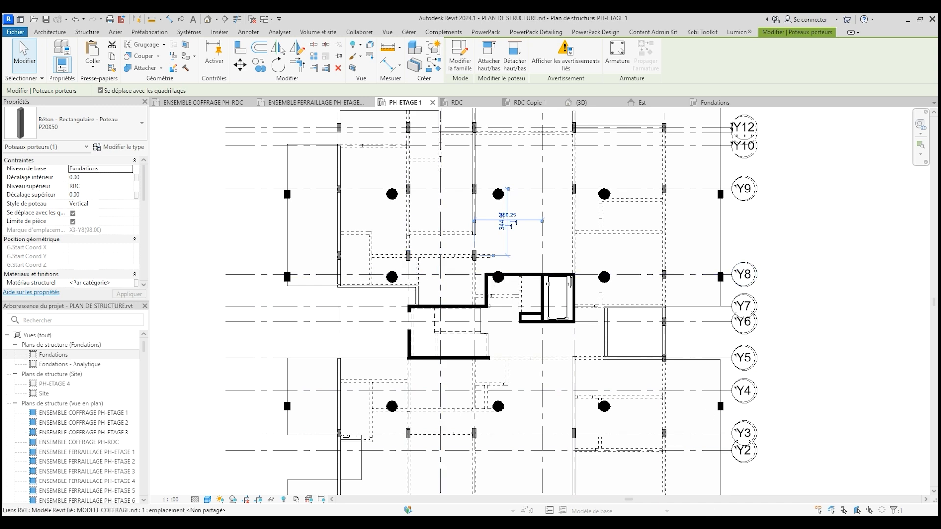
Return to Revit and examine the columns around the stair and lift core between grids Y5 and Y9 in the PH-ETAGE 1 plan.
click(679, 521)
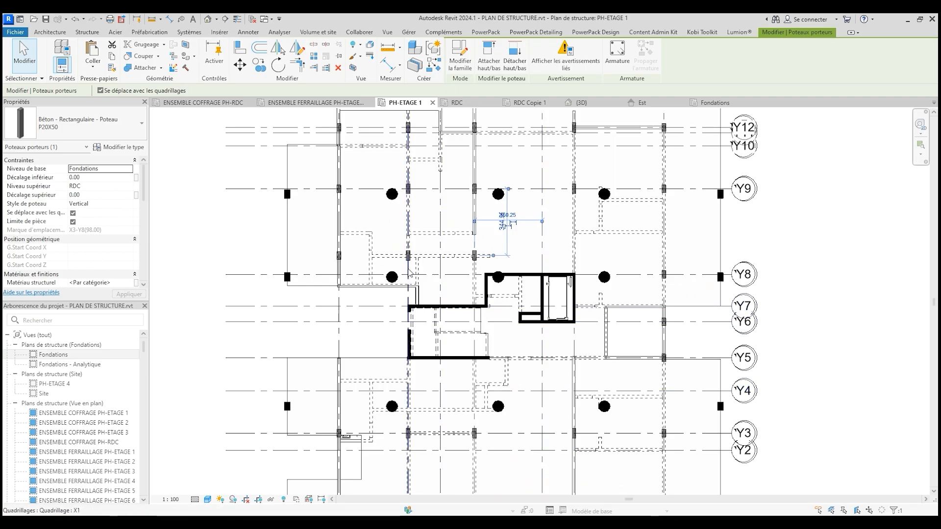
scroll(392, 251, up, 5)
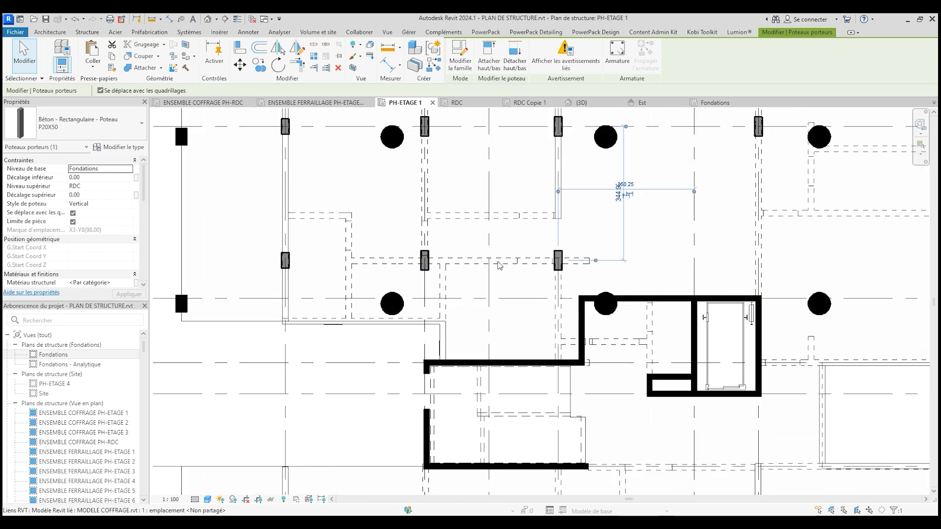
scroll(498, 265, down, 3)
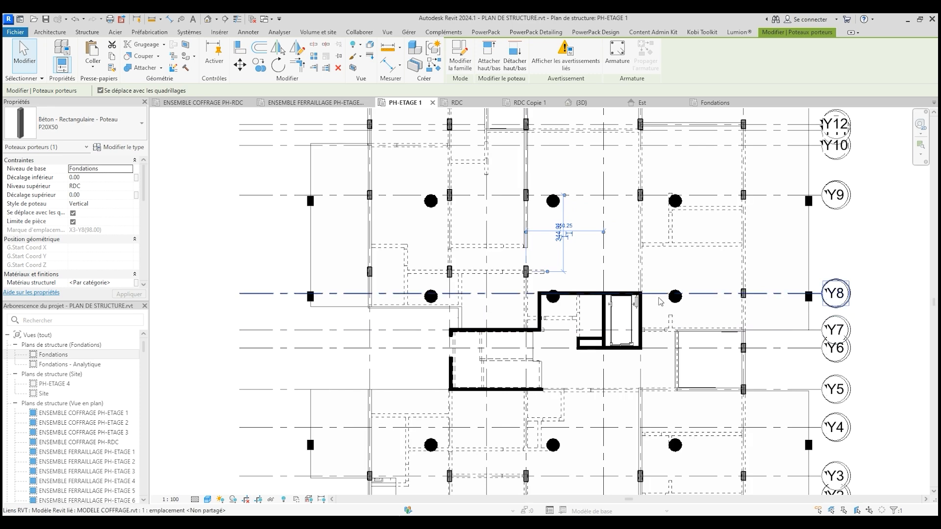
scroll(447, 303, up, 1)
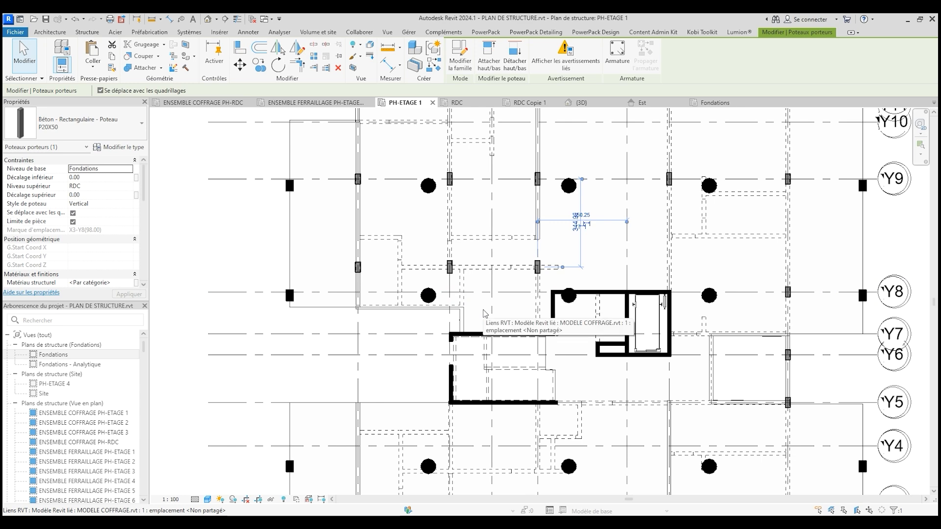
scroll(483, 314, down, 2)
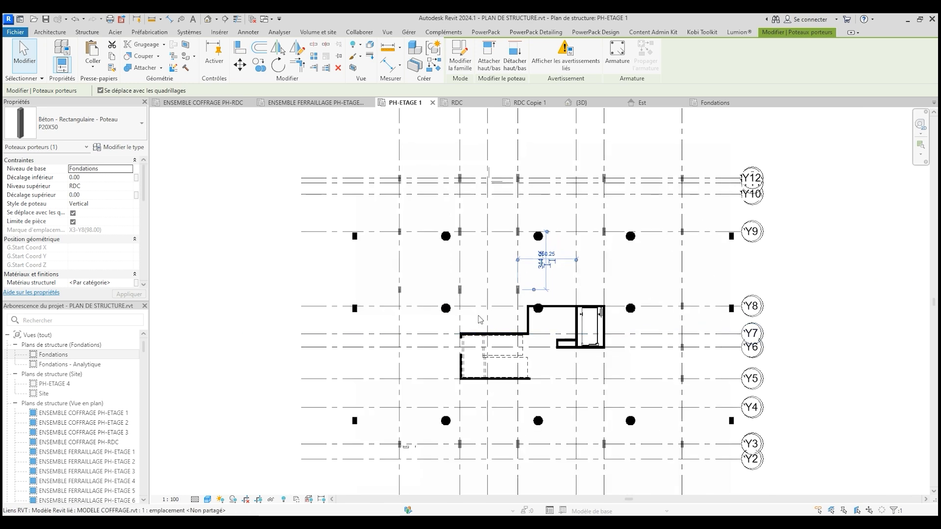
scroll(456, 311, up, 2)
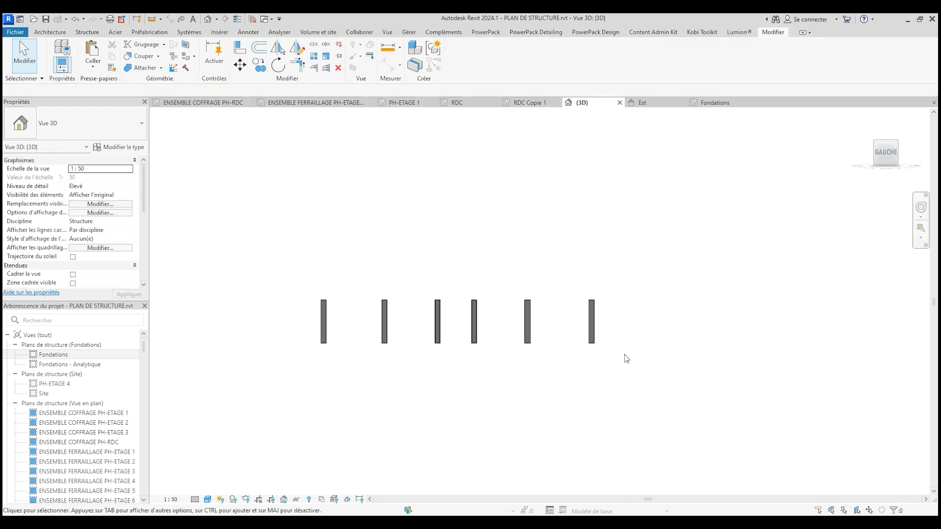
Copy all the columns in the 3D view and paste them aligned to the Fondations level.
drag(627, 413, 245, 211)
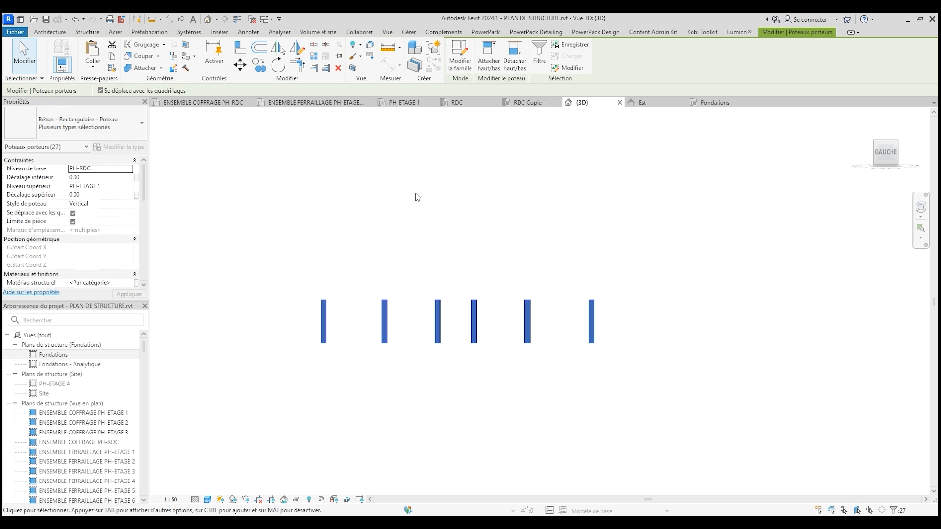
click(112, 57)
click(92, 65)
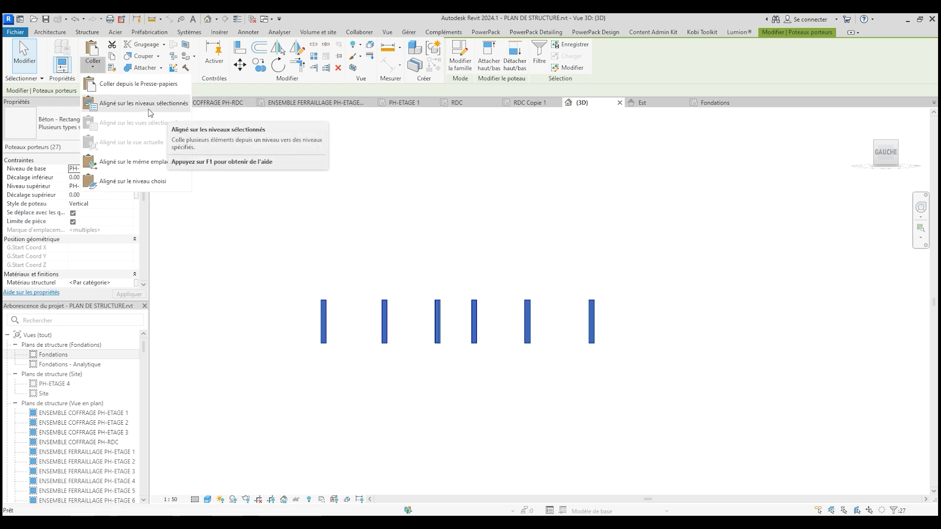
click(148, 107)
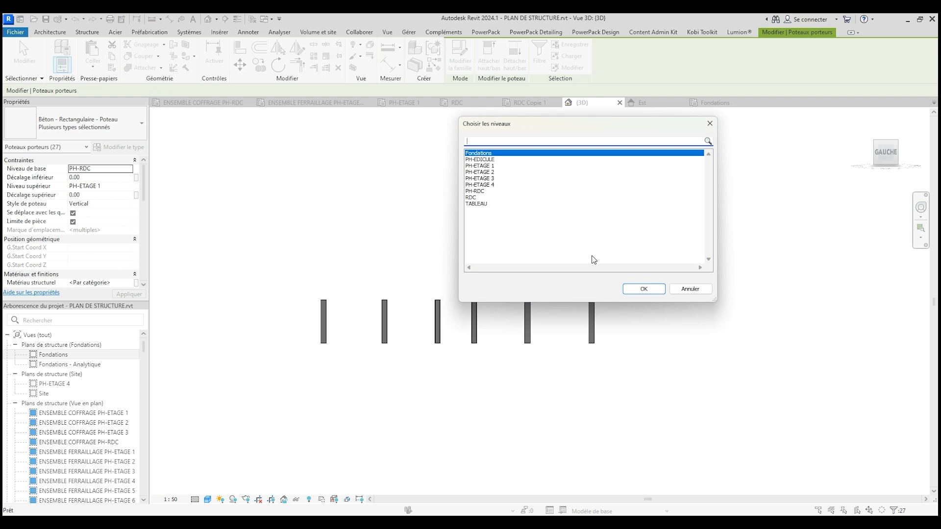
click(637, 288)
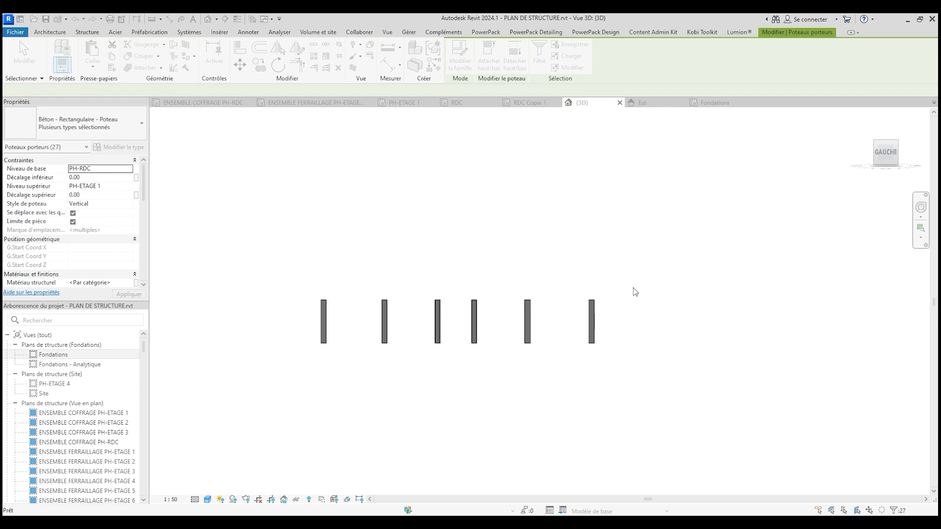
Set the pasted lower columns' top level to RDC and their base offset to 0.
click(626, 425)
drag(626, 425, 362, 359)
click(125, 186)
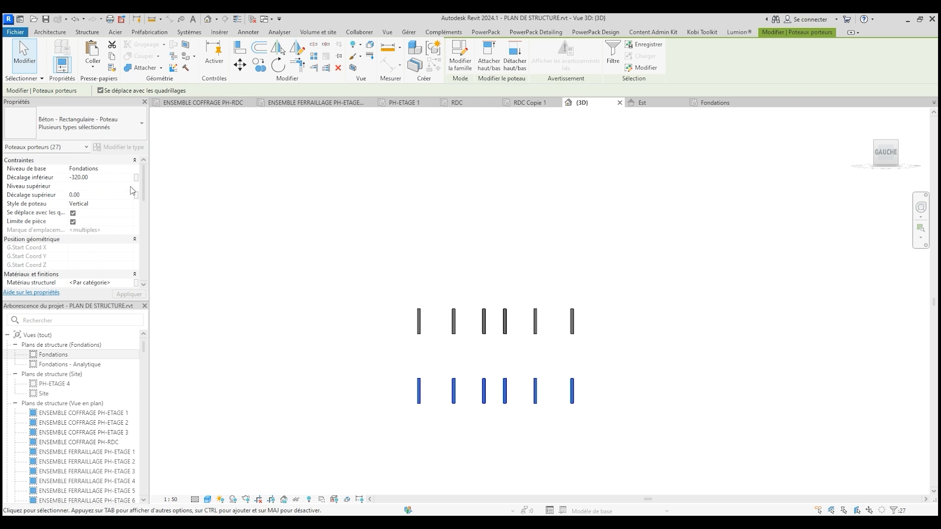
click(128, 185)
click(79, 202)
click(96, 177)
text(0)
click(125, 294)
click(669, 410)
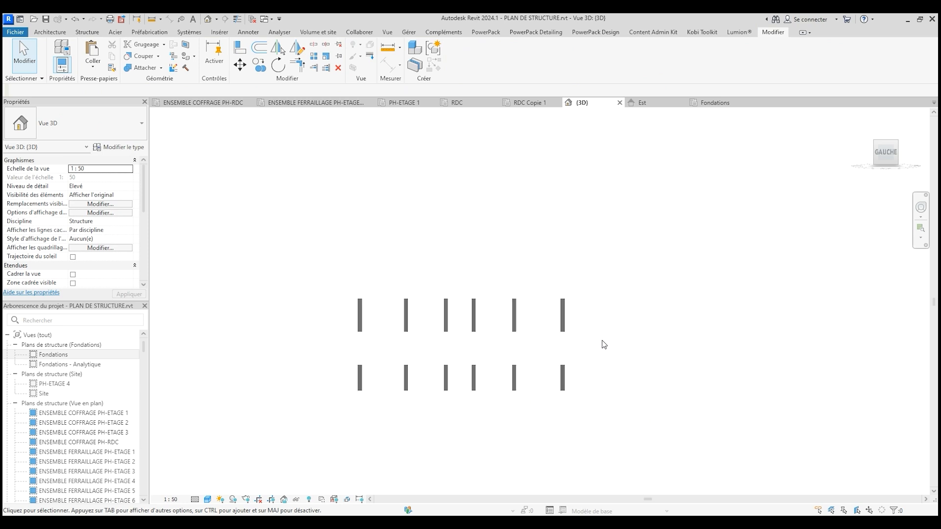
Set the upper row of columns to base level RDC and top level PH-RDC.
scroll(604, 344, up, 2)
drag(595, 386, 227, 280)
click(129, 170)
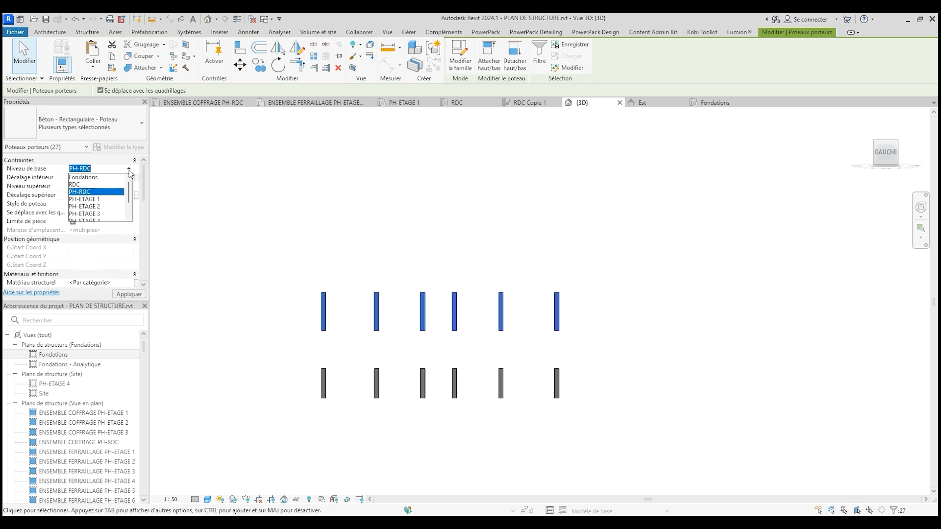
click(78, 184)
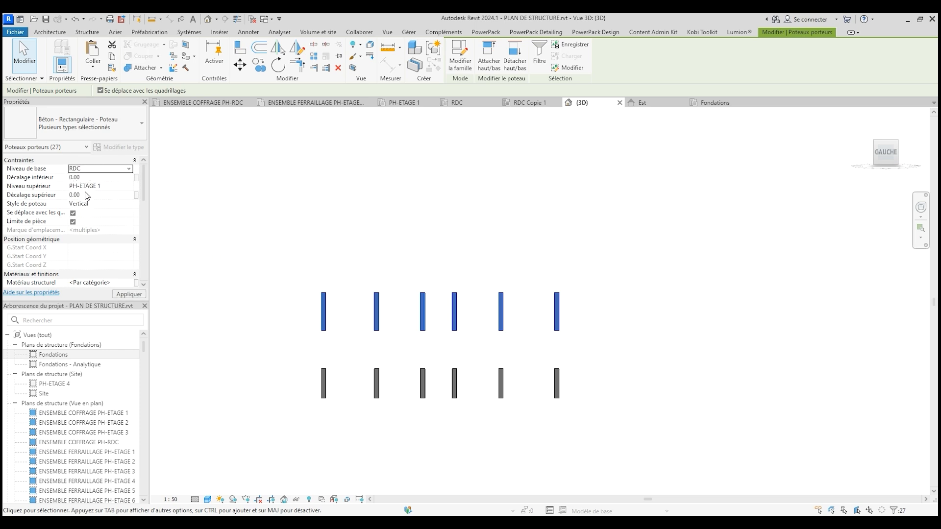
click(129, 295)
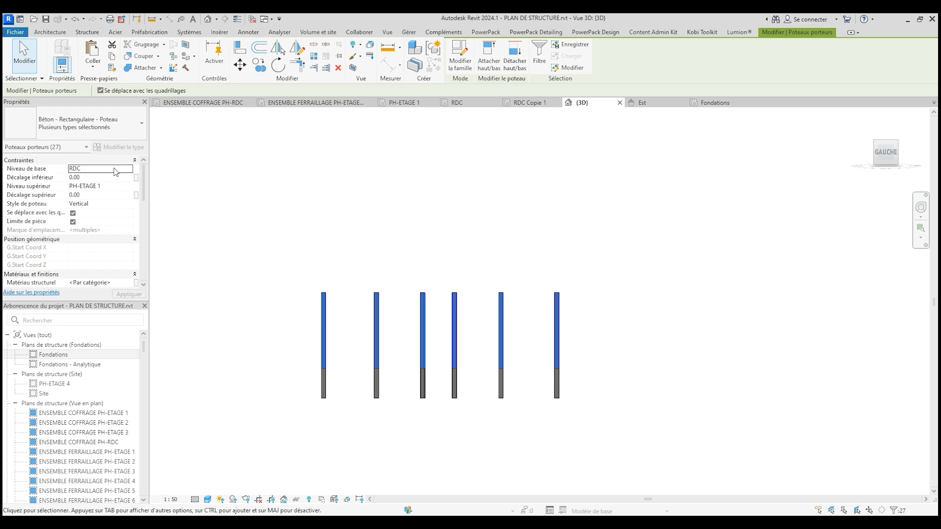
click(130, 187)
click(129, 186)
click(94, 216)
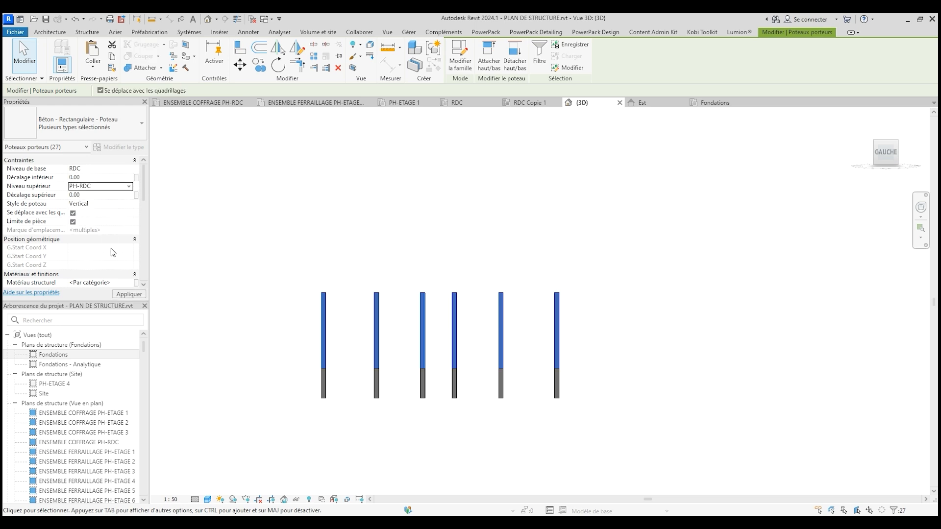
click(129, 294)
click(664, 381)
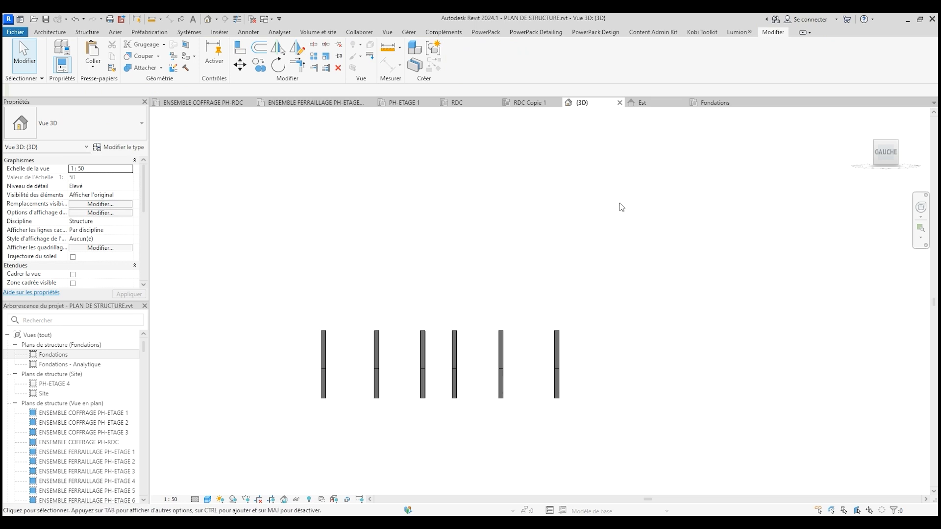
Open the Fondations structural plan, isolate the MODELE COFFRAGE link in the selection by filtering out the grids, and hide it in the view.
click(713, 104)
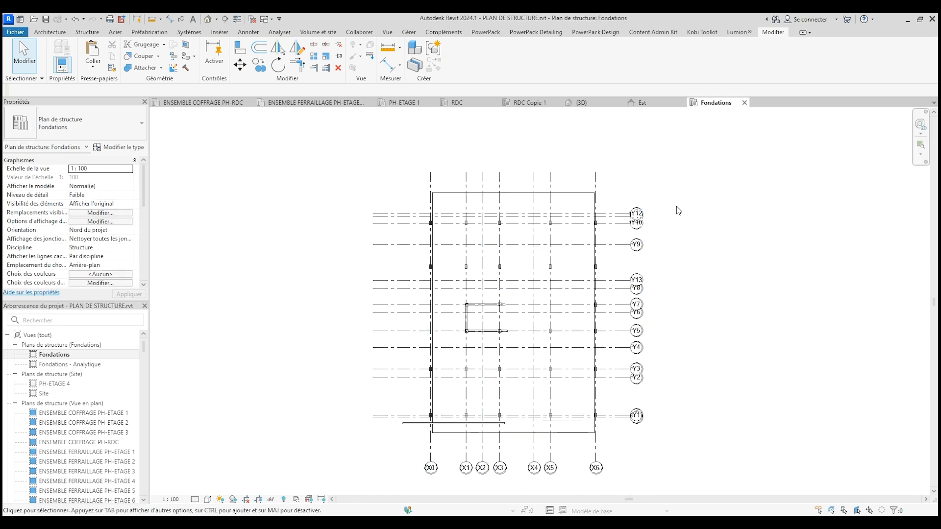
drag(639, 180, 566, 148)
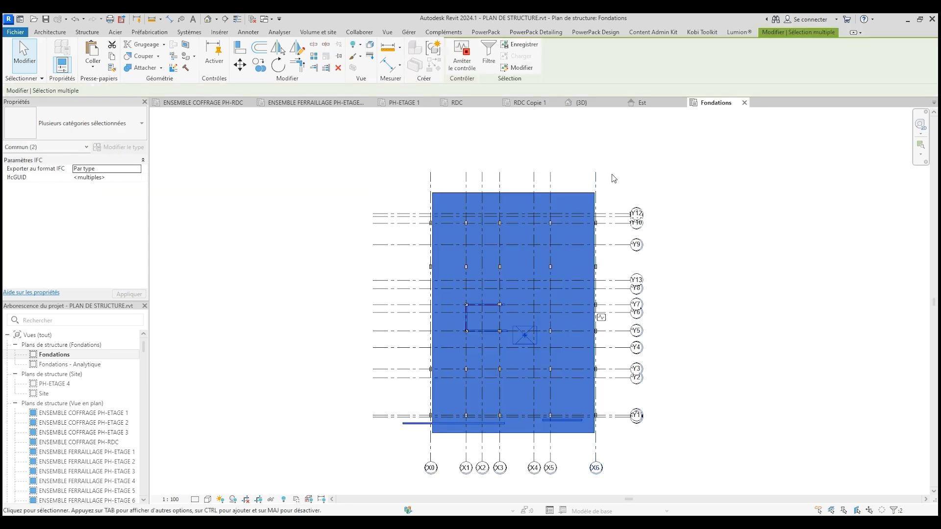
click(490, 62)
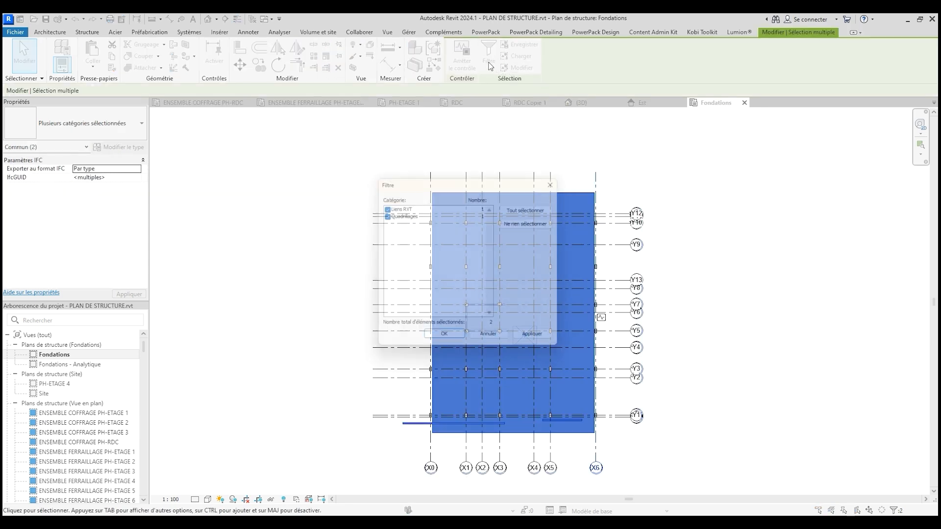
click(384, 214)
click(444, 341)
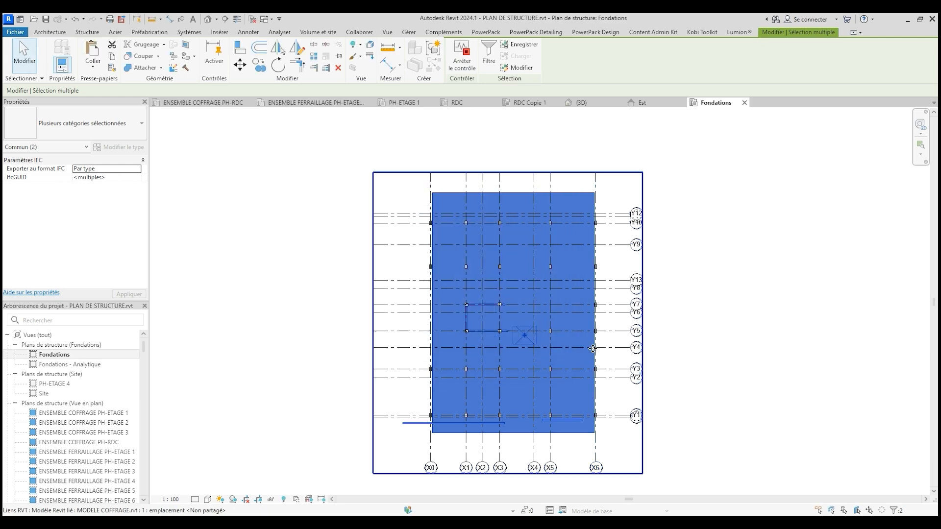
right_click(584, 208)
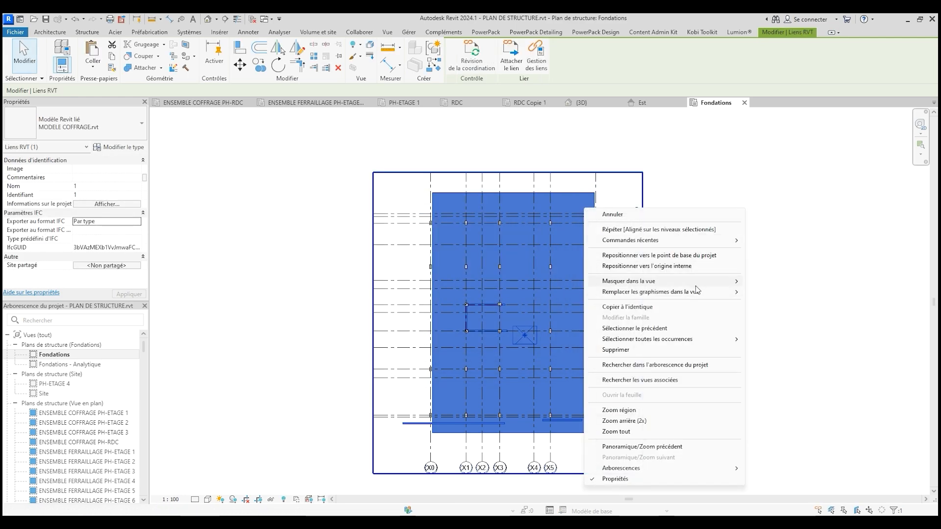
mouse_move(698, 286)
click(783, 283)
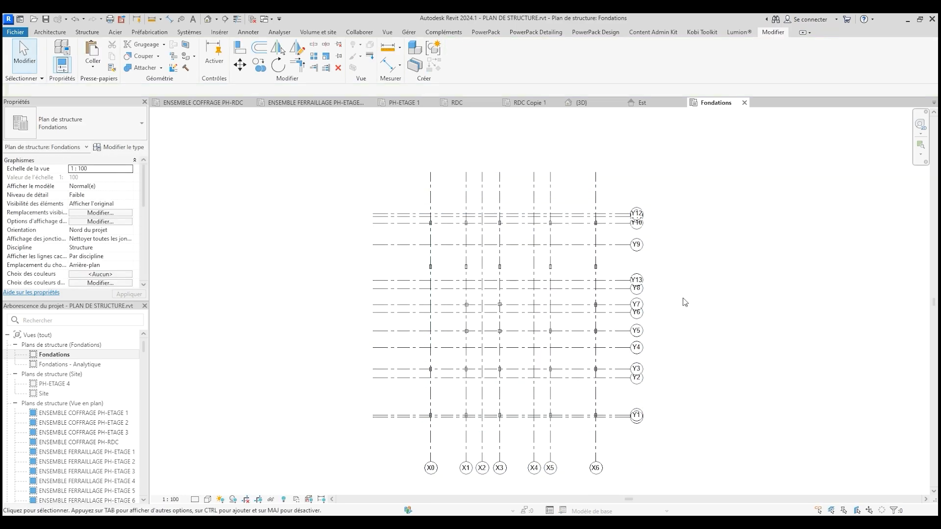
Delete the grid line that overlaps Y1 just below it in the Fondations plan.
scroll(616, 218, up, 6)
scroll(731, 303, down, 4)
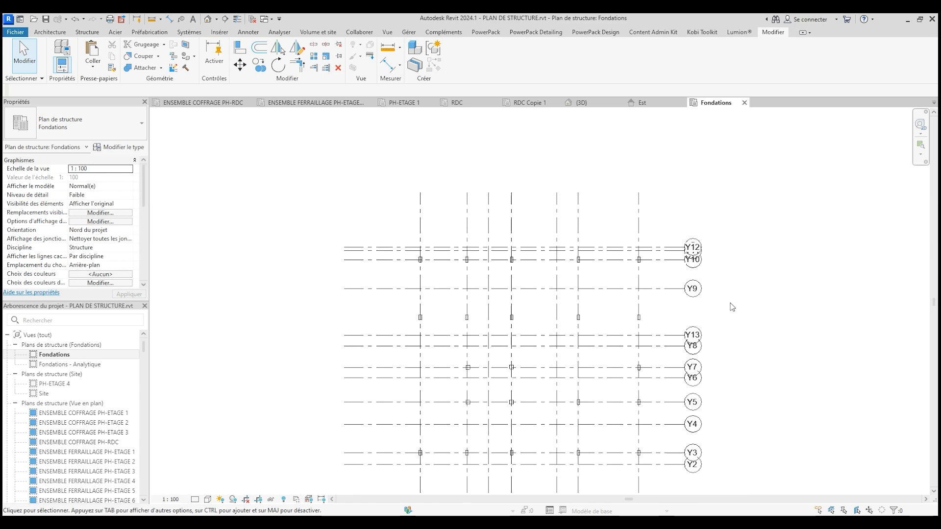
scroll(572, 262, down, 4)
scroll(604, 440, up, 8)
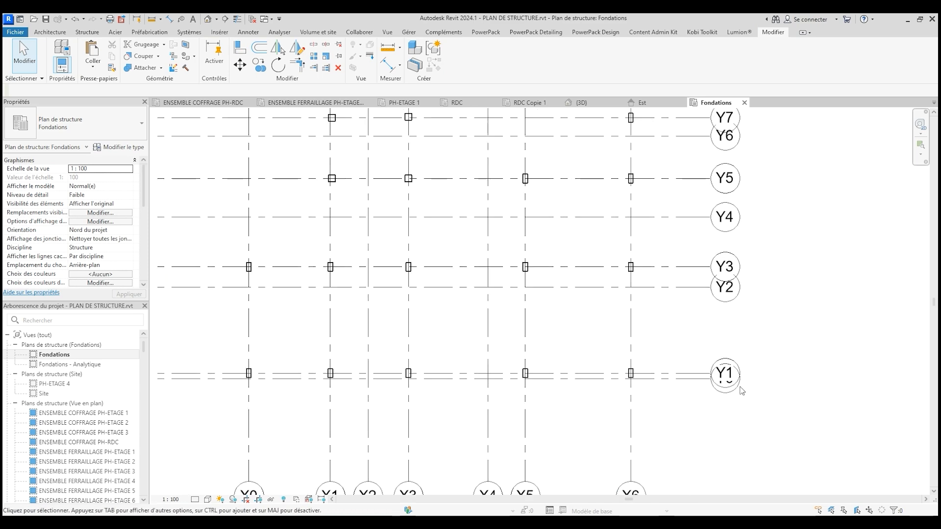
scroll(741, 386, down, 2)
scroll(643, 402, up, 4)
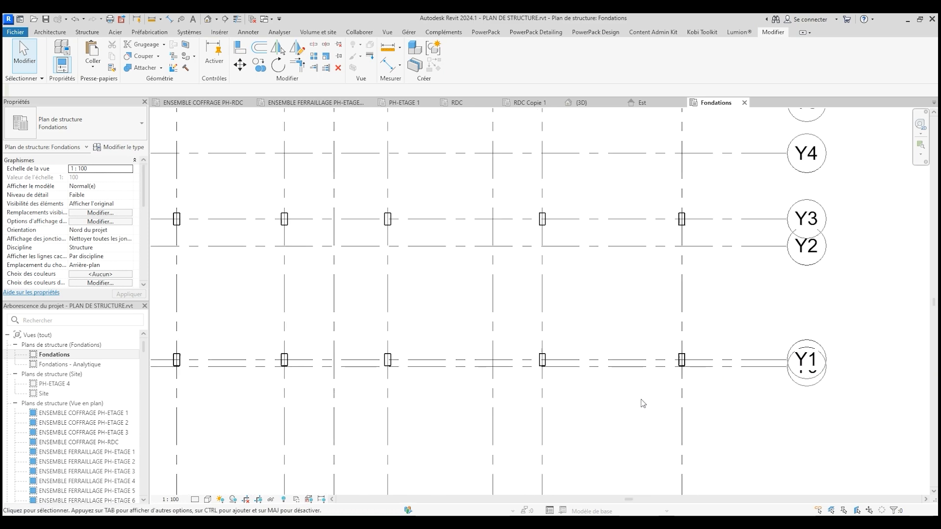
click(735, 364)
key(Delete)
scroll(732, 385, down, 5)
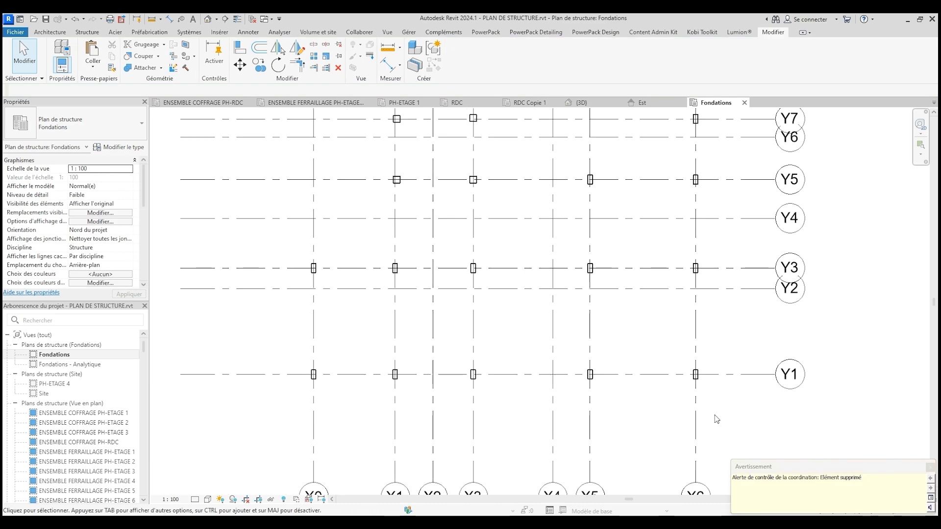
Delete the column-free horizontal grids Y2, Y4 and Y6 from the Fondations plan.
scroll(756, 369, up, 4)
scroll(756, 369, down, 3)
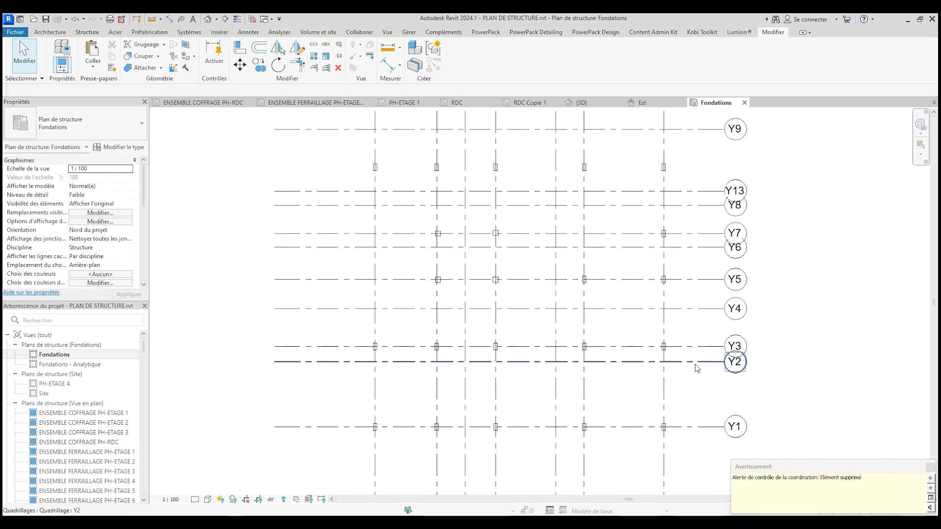
click(692, 362)
key(Delete)
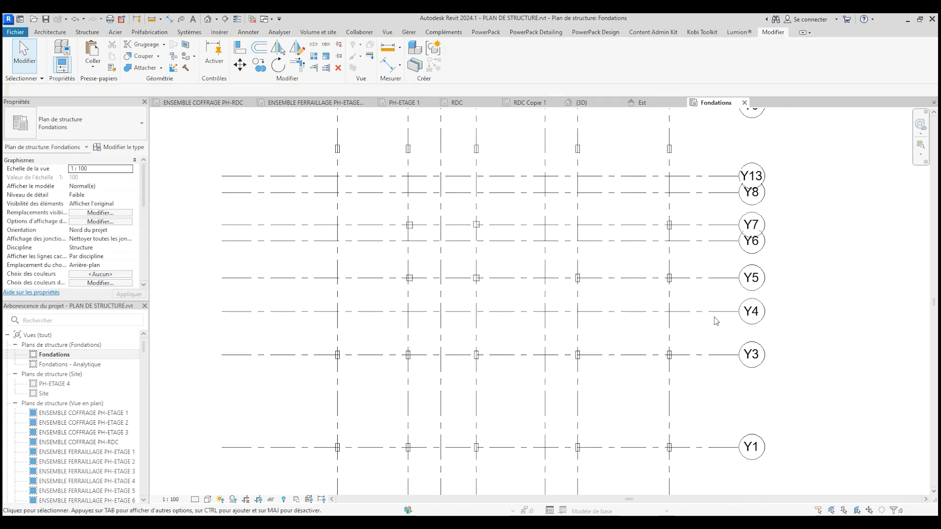
click(701, 309)
key(Delete)
scroll(691, 375, up, 1)
scroll(691, 375, up, 1)
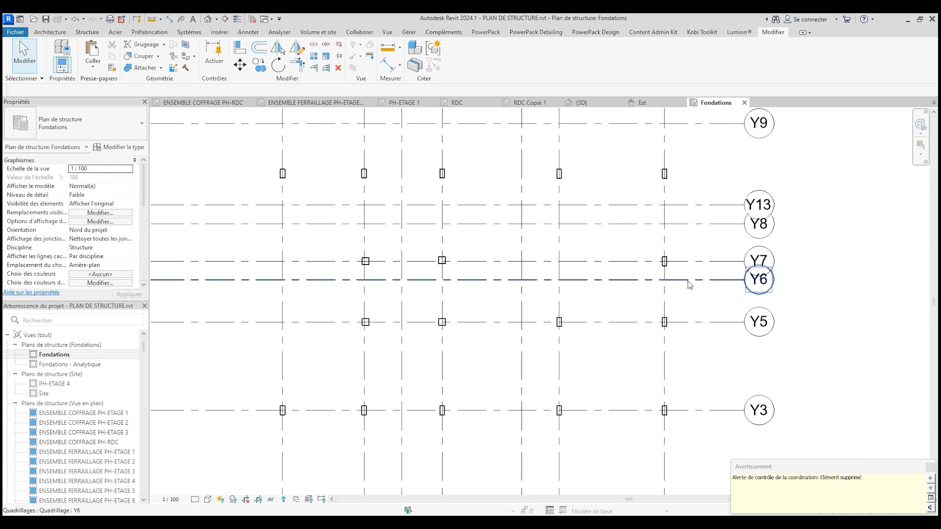
click(689, 280)
key(Delete)
scroll(668, 187, up, 1)
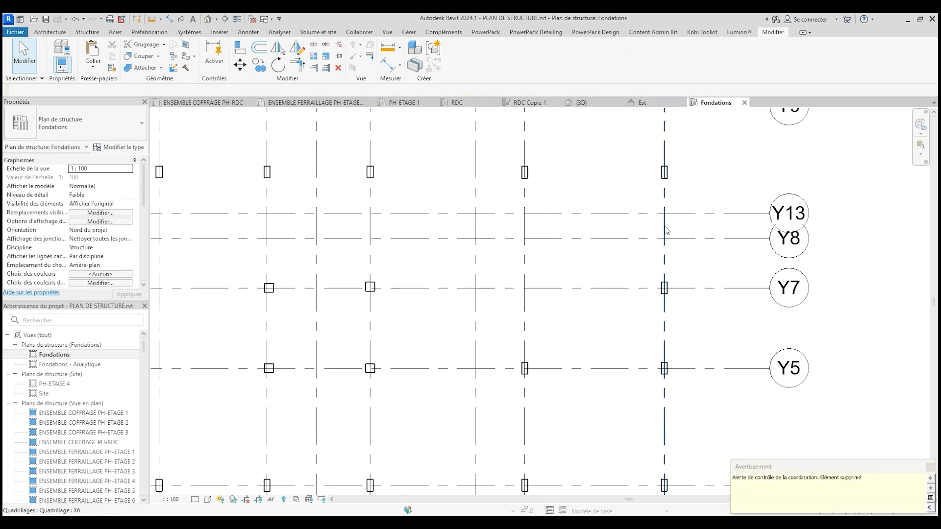
Delete the column-free horizontal grid Y8 between Y13 and Y7 from the Fondations plan.
click(682, 239)
scroll(705, 313, down, 2)
key(Delete)
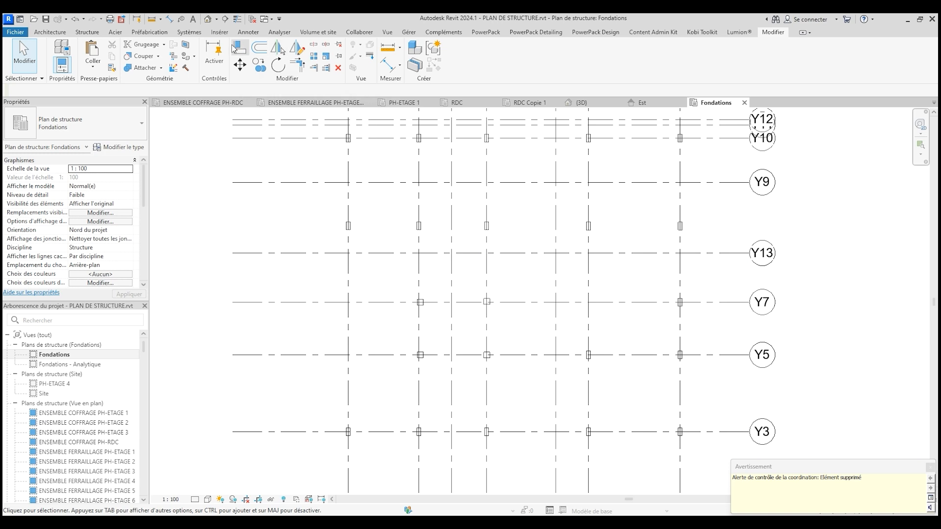
Align grid Y13 with the centre of the column row just above it in the Fondations plan.
click(240, 47)
scroll(358, 211, up, 4)
scroll(314, 250, up, 2)
click(378, 268)
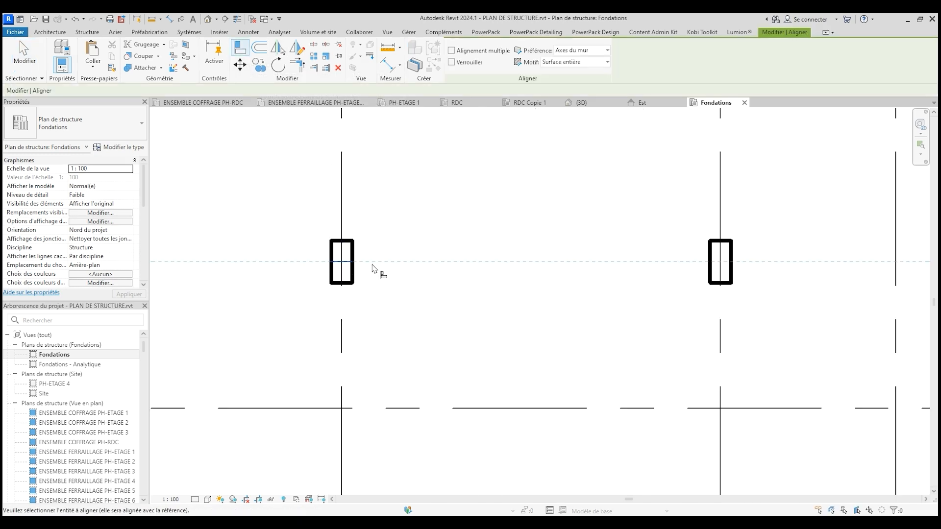
scroll(380, 275, down, 3)
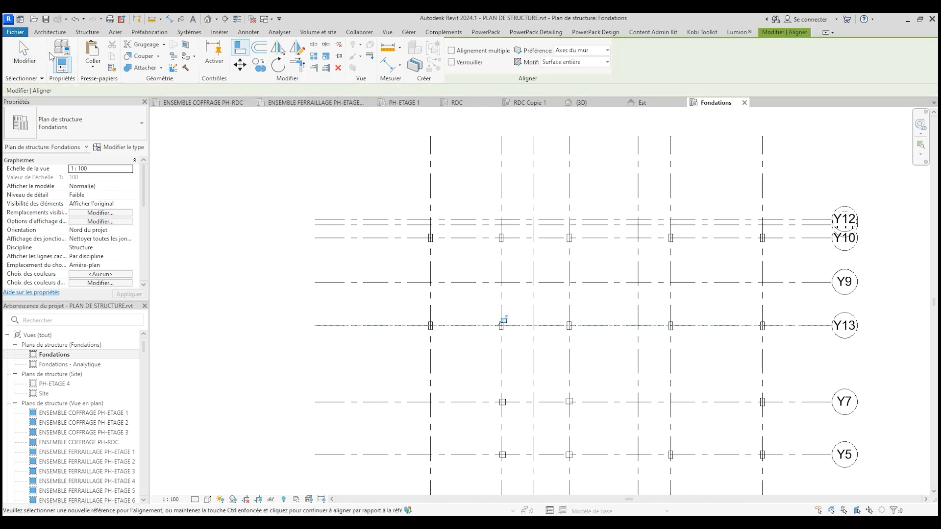
click(24, 54)
Delete the column-free horizontal grids Y9, Y11 and Y12 from the Fondations plan.
scroll(593, 301, down, 2)
click(596, 291)
key(Delete)
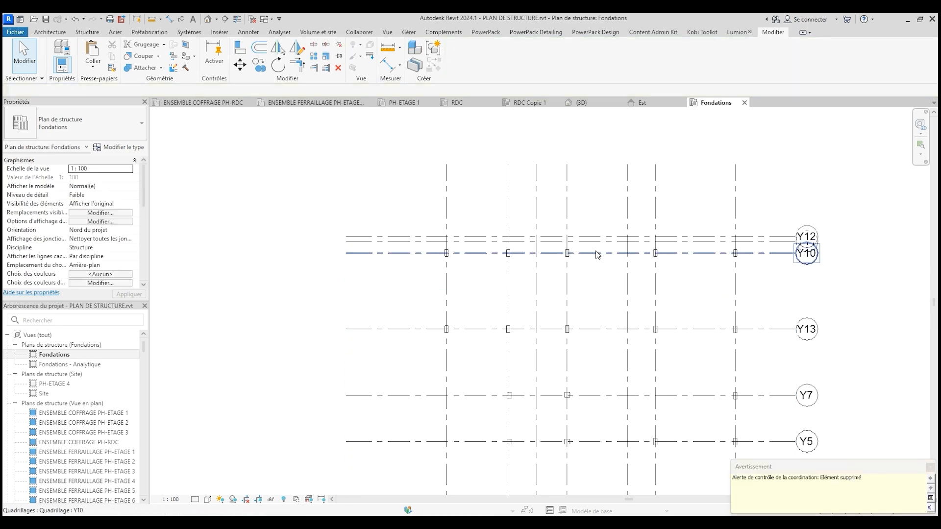
click(590, 239)
key(Delete)
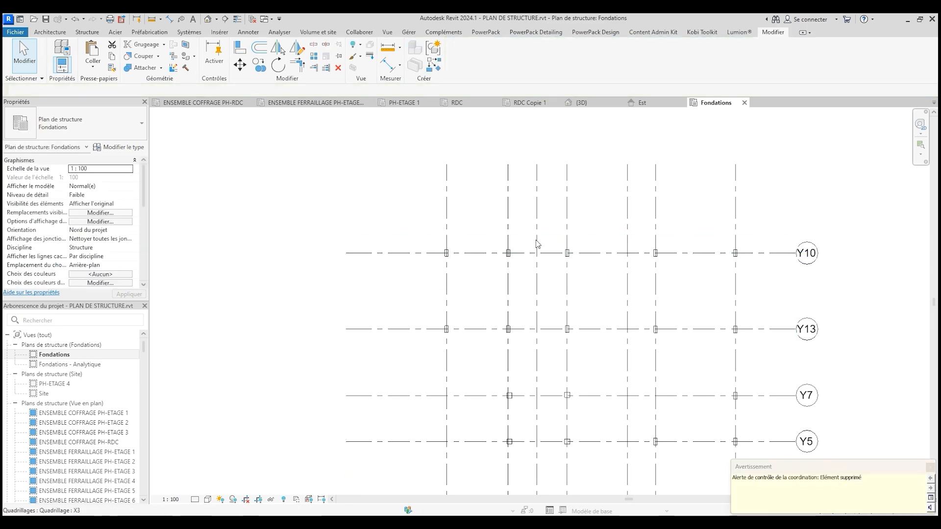
Examine grid X2 in the Fondations plan and compare its position with the linked model in the PH-ETAGE 1 plan.
scroll(538, 243, down, 4)
scroll(535, 435, up, 2)
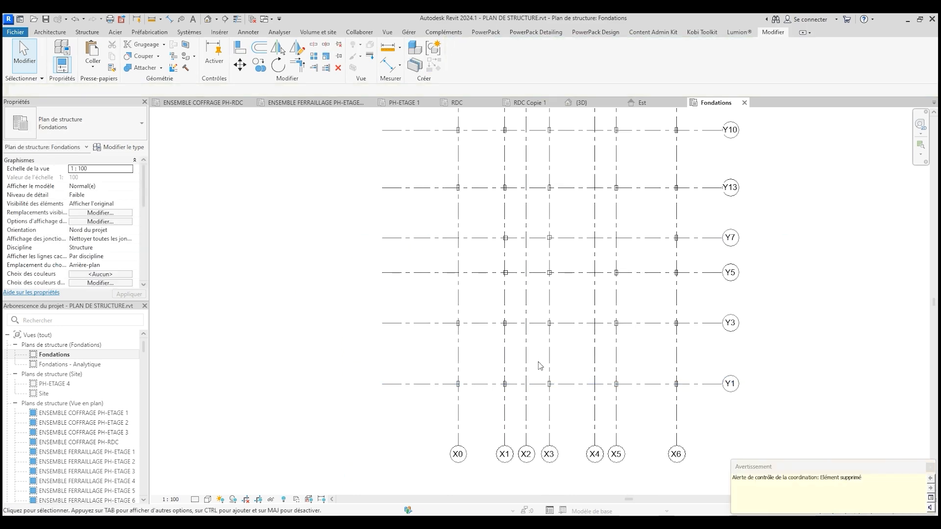
click(526, 453)
scroll(538, 421, down, 2)
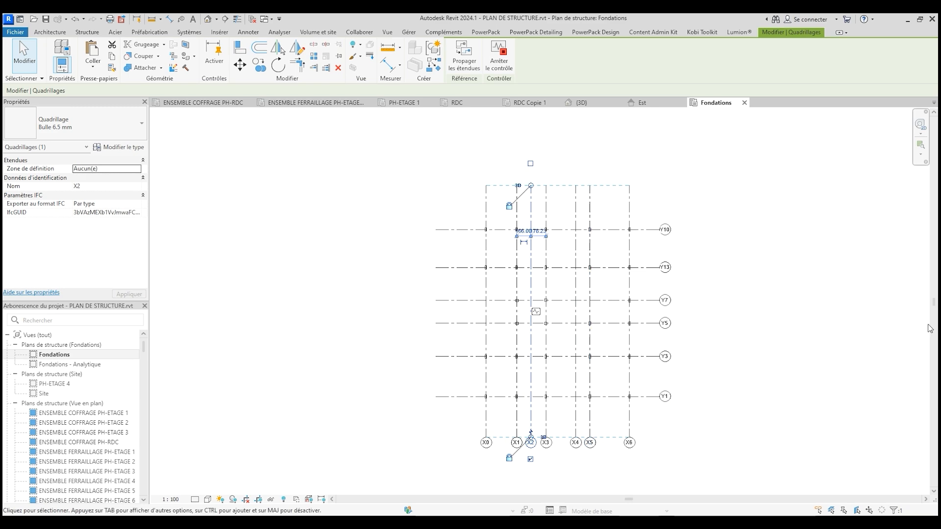
click(814, 330)
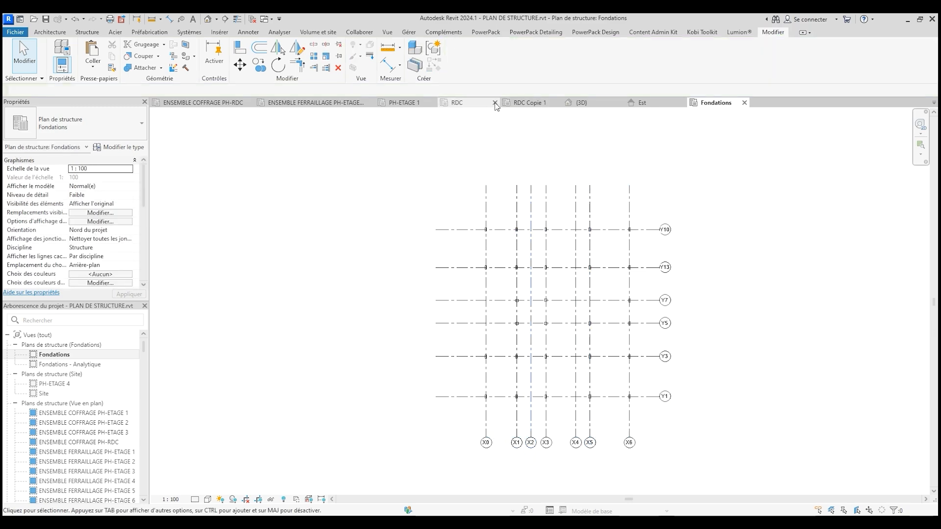
click(417, 103)
scroll(564, 338, up, 3)
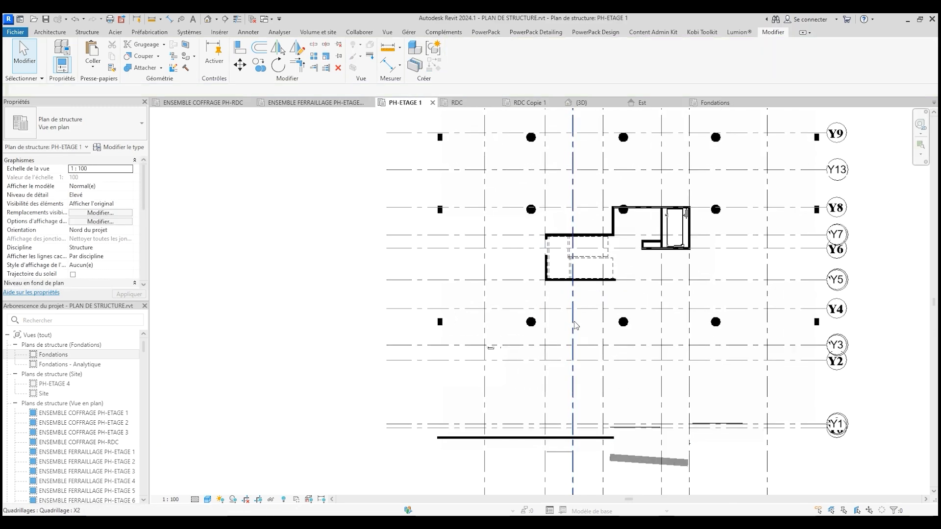
scroll(543, 455, down, 2)
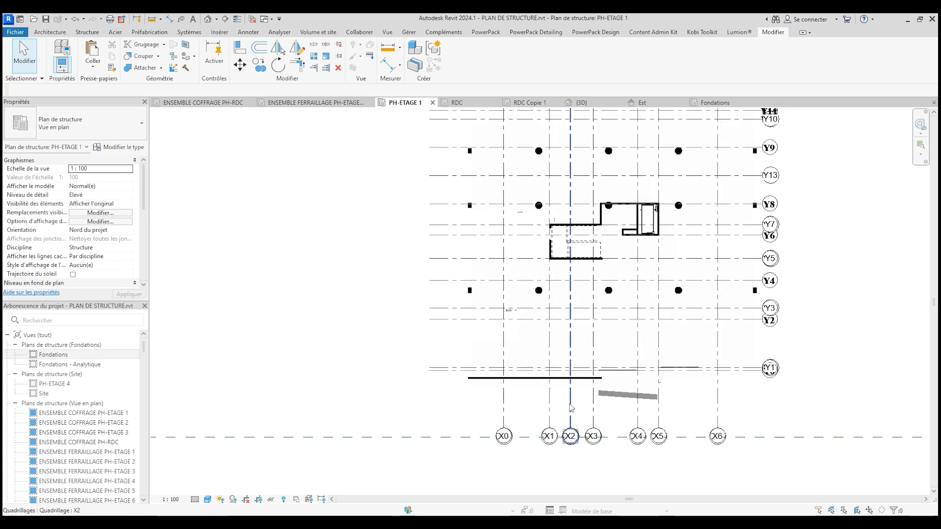
Examine how grid X1 lines up with the walls and columns of the linked model in the PH-ETAGE 1 plan.
click(549, 425)
scroll(552, 234, up, 5)
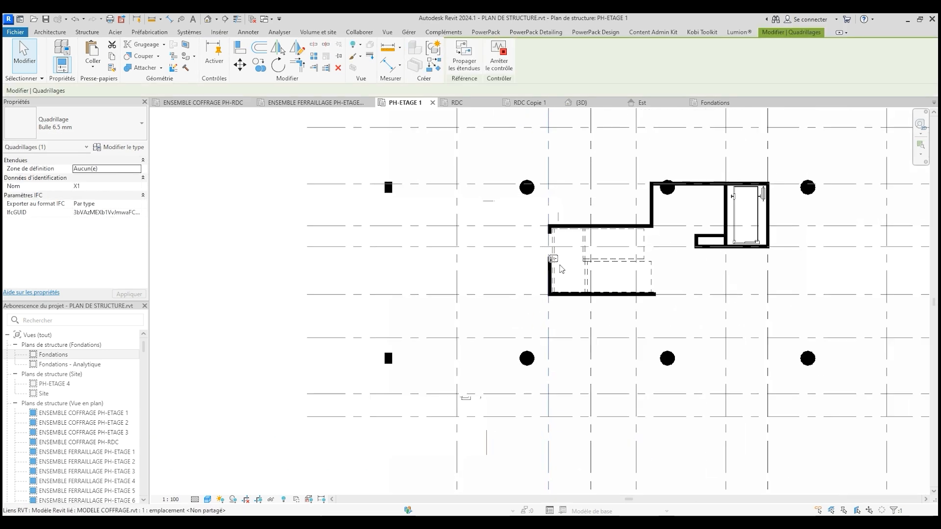
scroll(571, 342, down, 7)
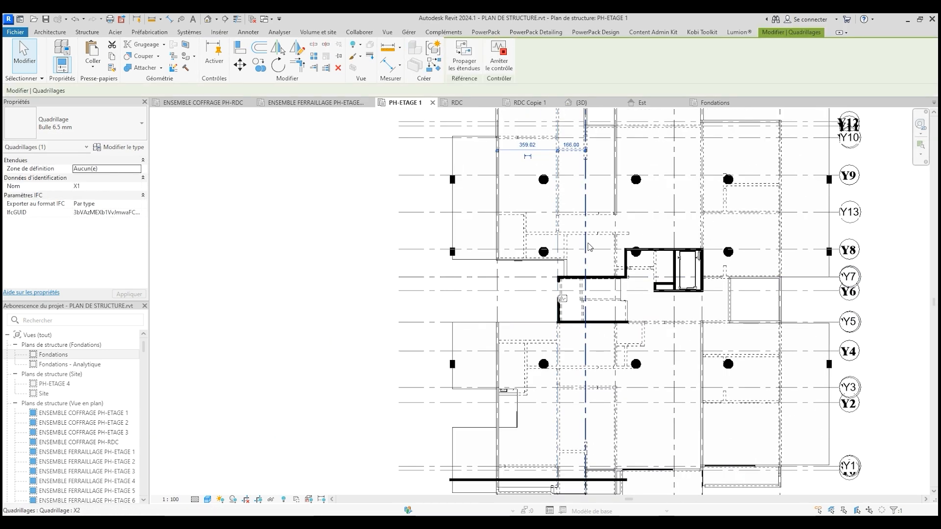
scroll(564, 316, up, 6)
scroll(564, 316, down, 4)
scroll(569, 310, up, 5)
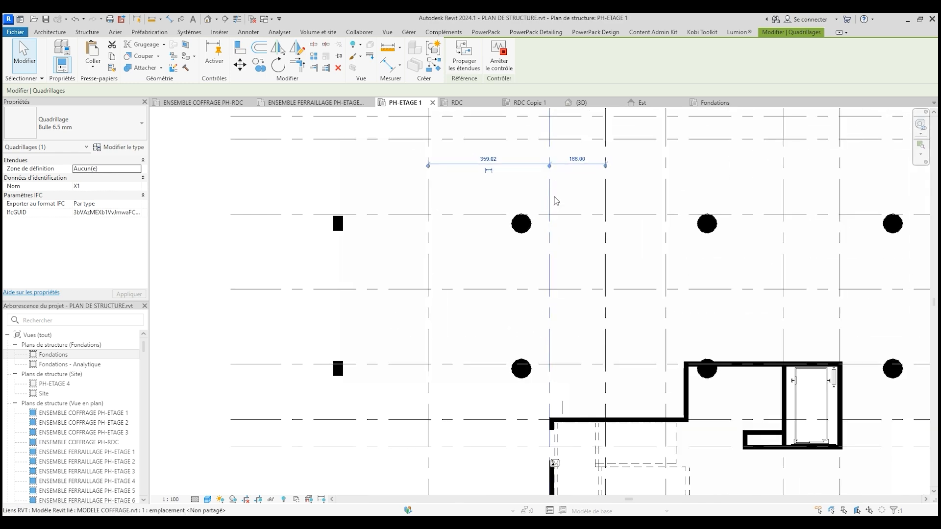
scroll(568, 310, down, 1)
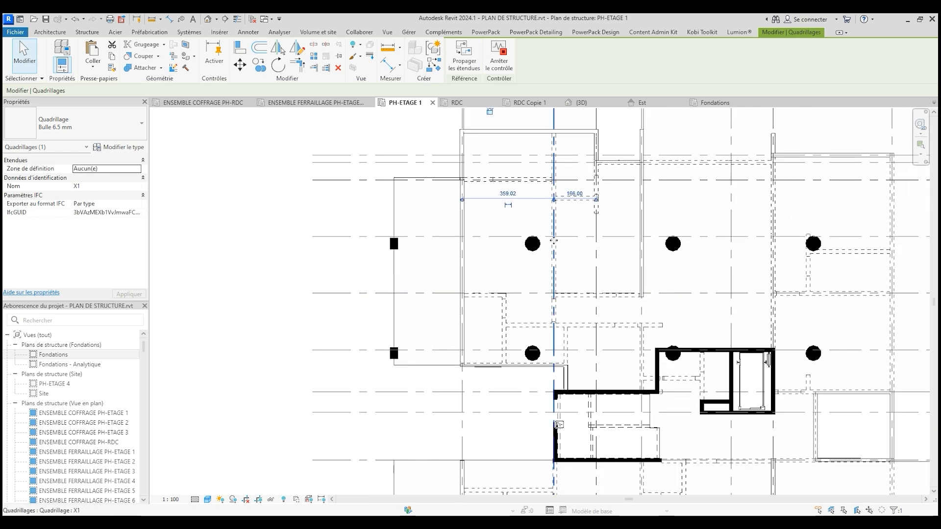
scroll(572, 311, down, 2)
scroll(563, 294, down, 2)
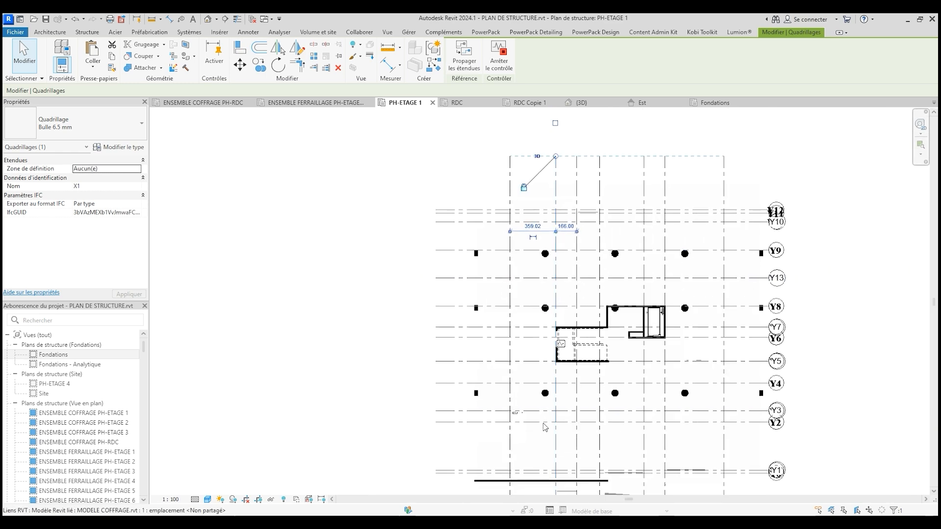
scroll(580, 413, up, 1)
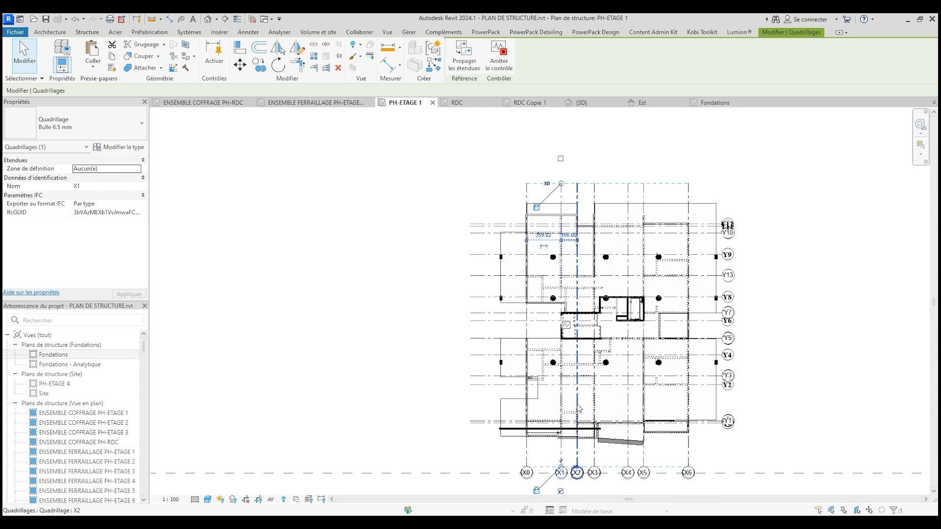
Delete the column-free vertical grid X2 in the PH-ETAGE 1 plan.
click(577, 409)
scroll(588, 272, up, 3)
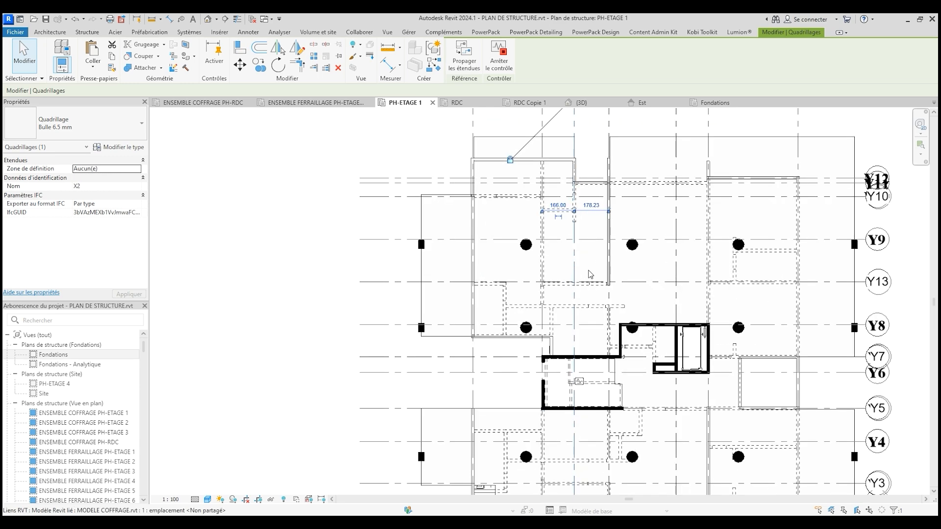
key(Delete)
scroll(584, 343, down, 1)
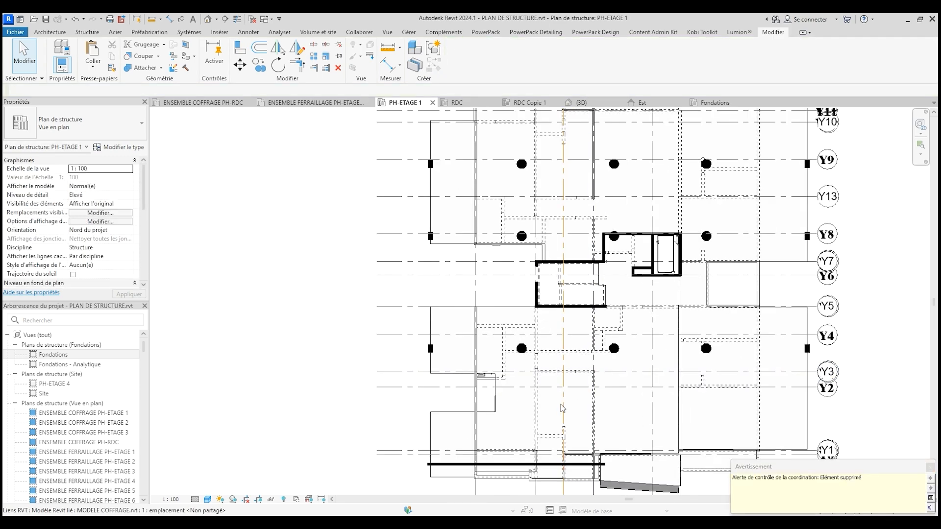
Examine vertical grids X3 and X4, comparing the Fondations plan with RDC Copie 1, and return to Fondations.
click(594, 409)
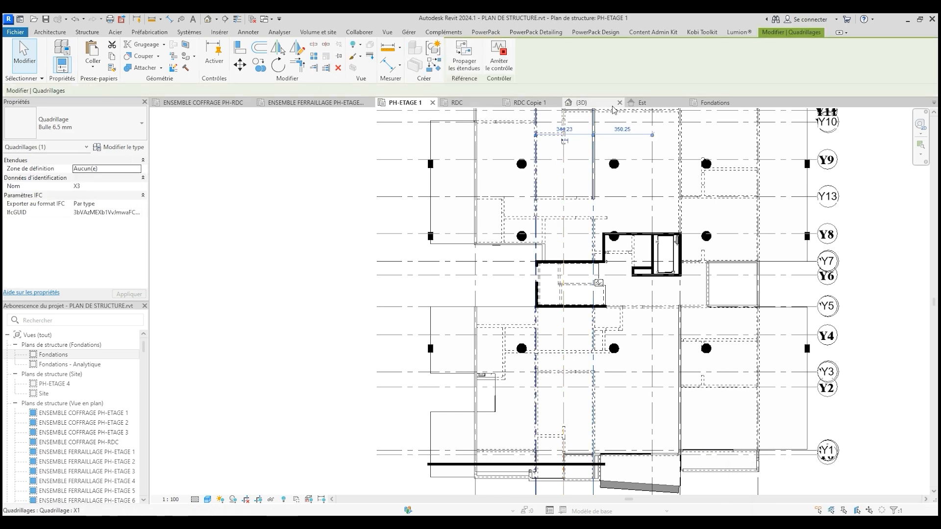
click(715, 103)
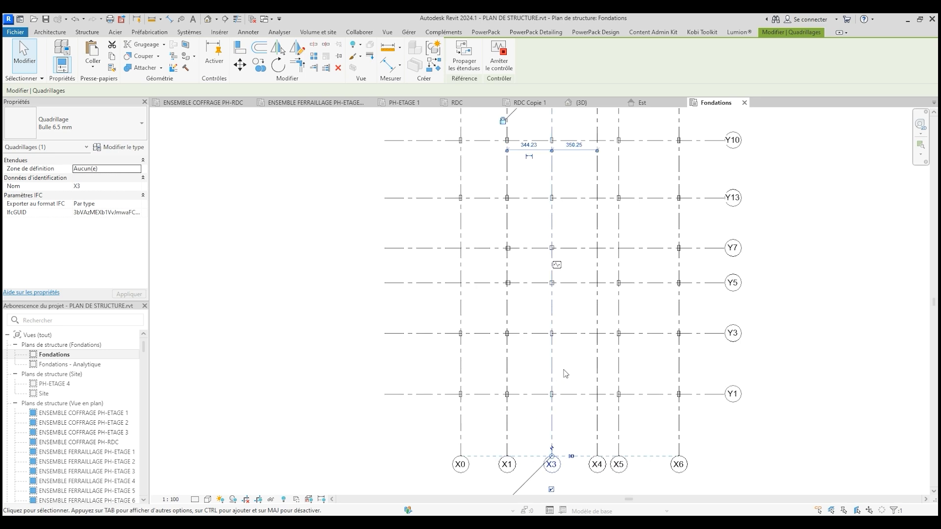
click(597, 316)
scroll(581, 352, down, 2)
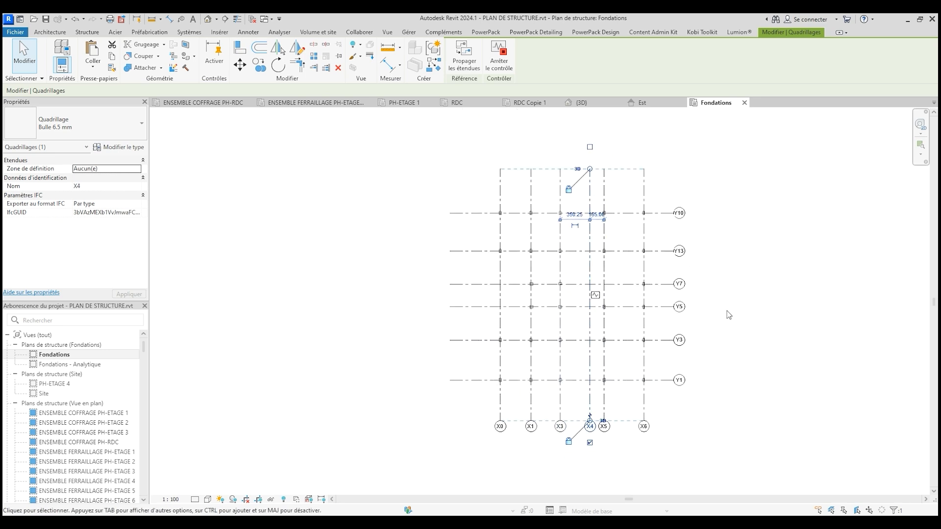
click(530, 104)
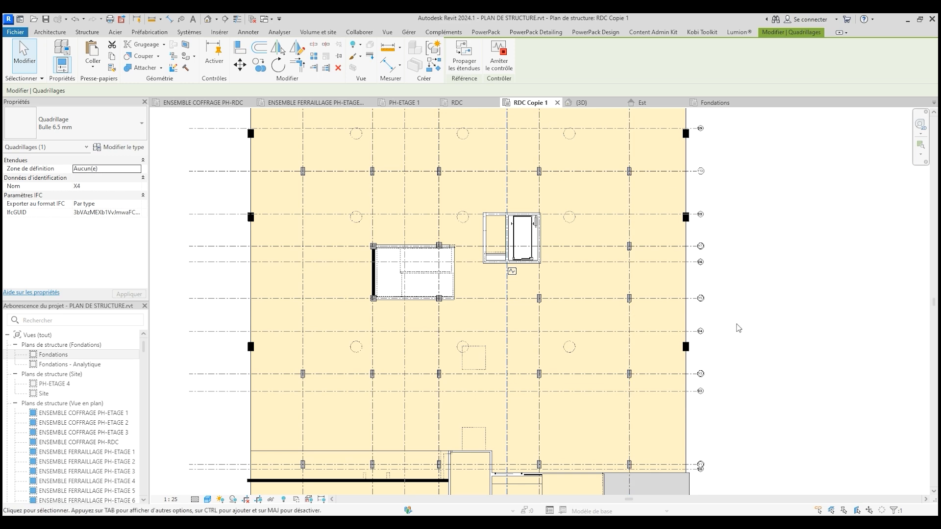
scroll(738, 321, down, 2)
click(775, 318)
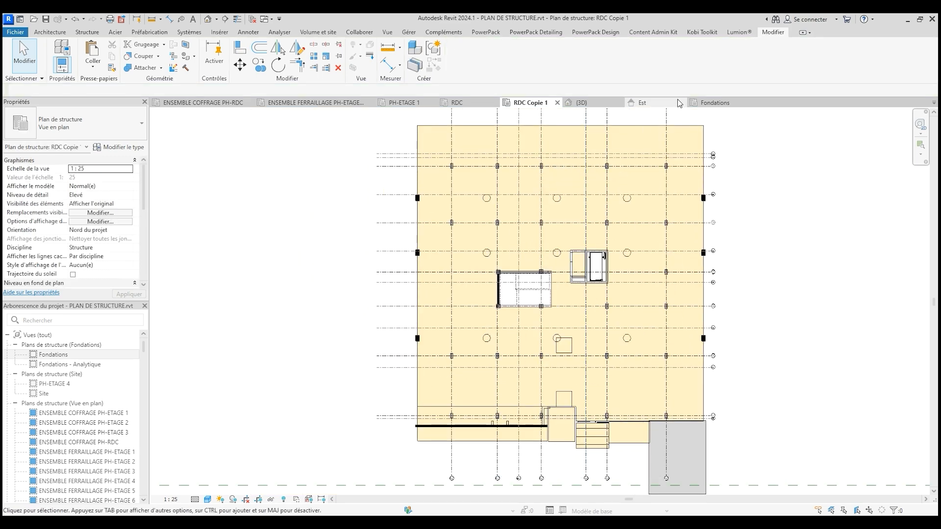
click(715, 103)
scroll(654, 392, up, 2)
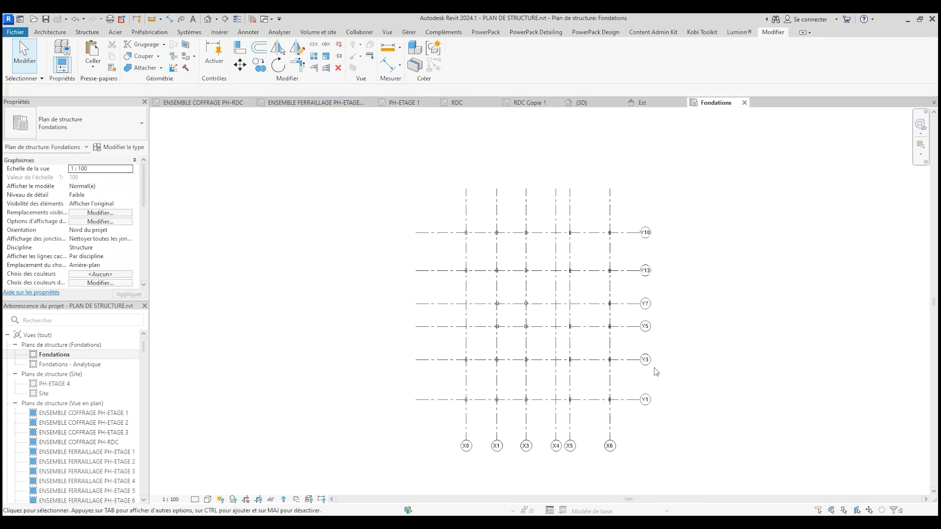
Switch to Acrobat, rotate the dimensioned étage 1 plan by 180°, examine its grid and walls, and return to Revit.
scroll(596, 384, up, 1)
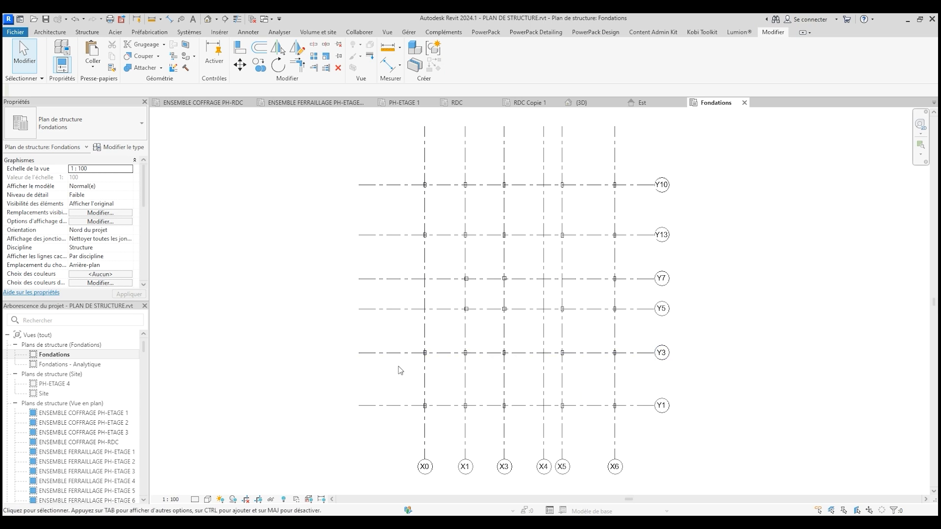
scroll(398, 368, up, 1)
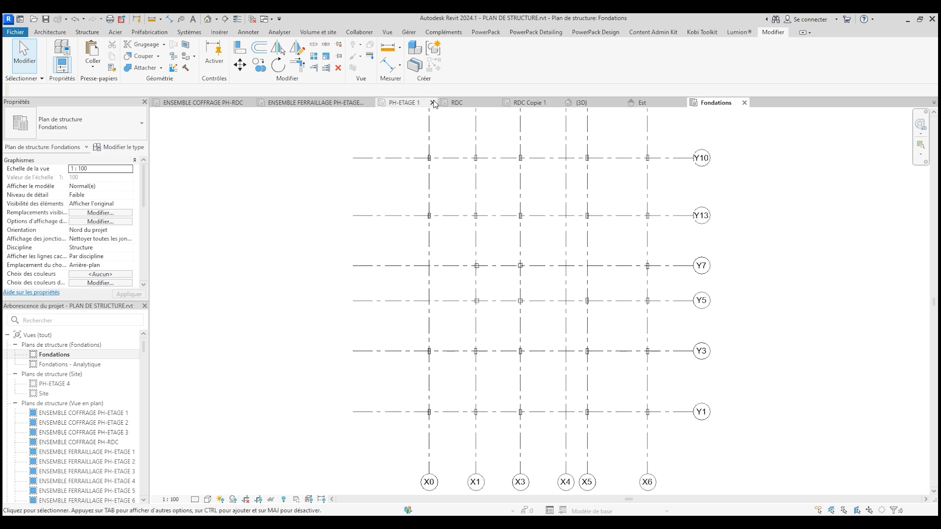
key(alt+Tab)
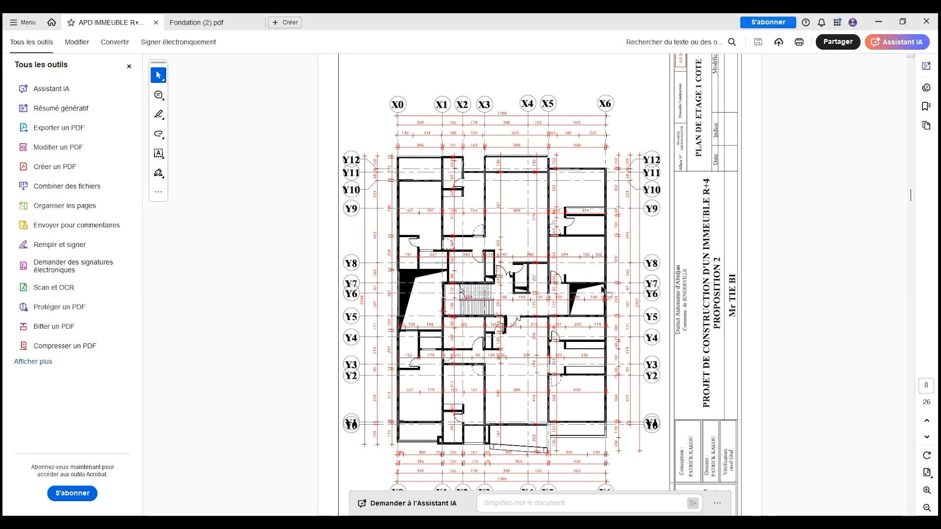
click(931, 457)
click(930, 457)
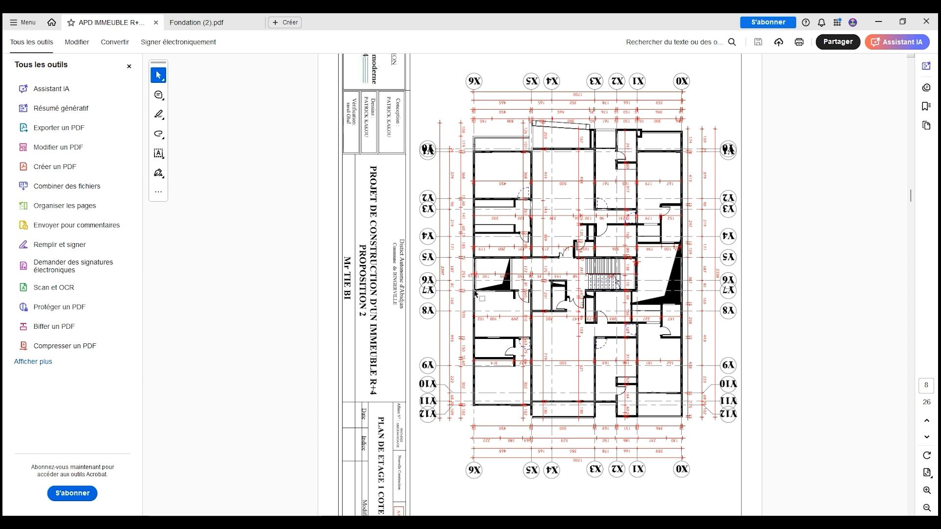
click(878, 22)
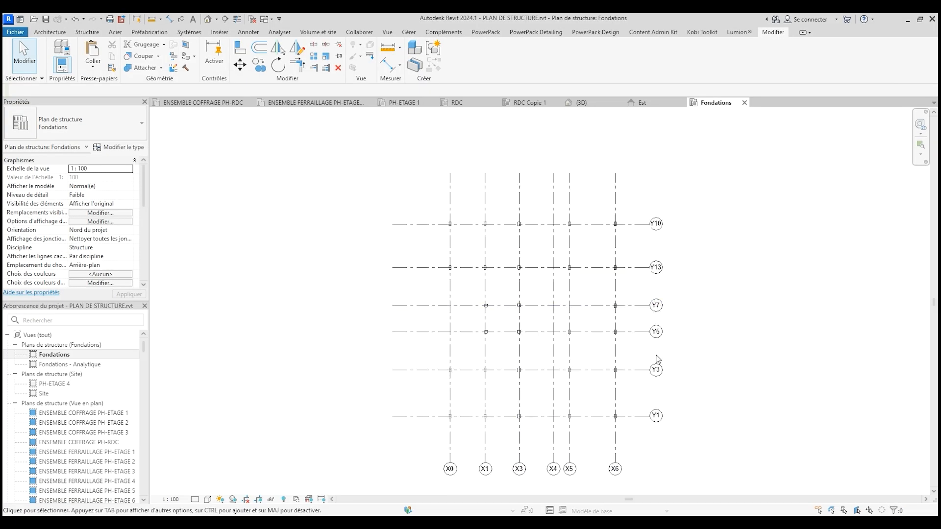
Select the P30X30 concrete column at grid intersection X1-Y5 in the Fondations plan and save the project.
middle_drag(648, 308, 625, 324)
scroll(530, 321, down, 1)
scroll(417, 343, up, 5)
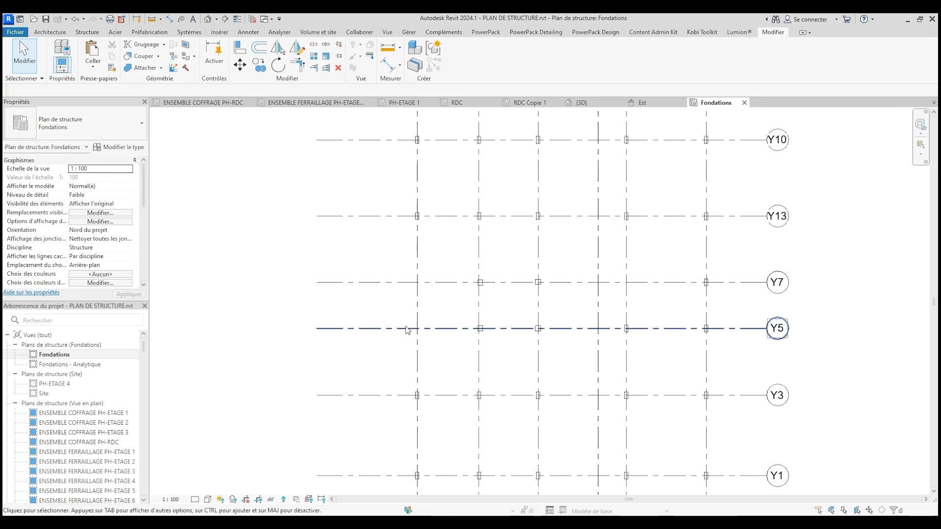
click(513, 289)
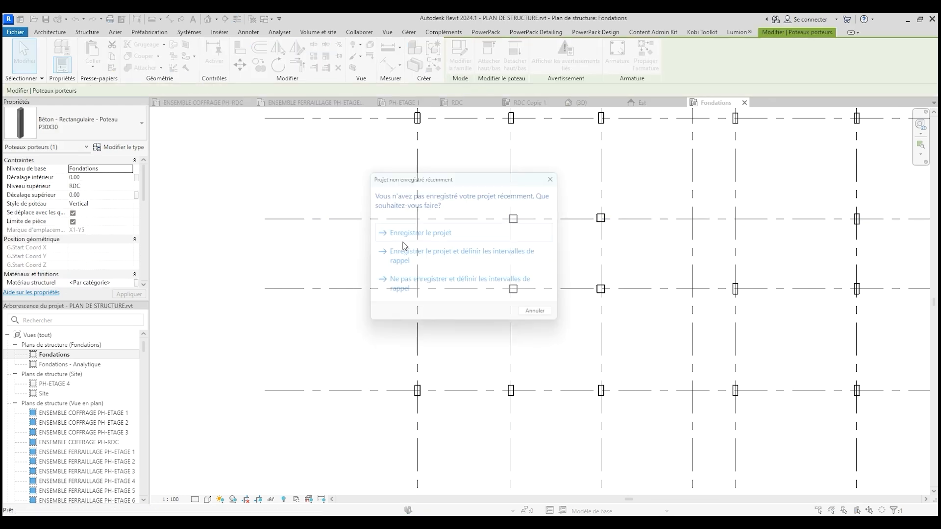
click(455, 231)
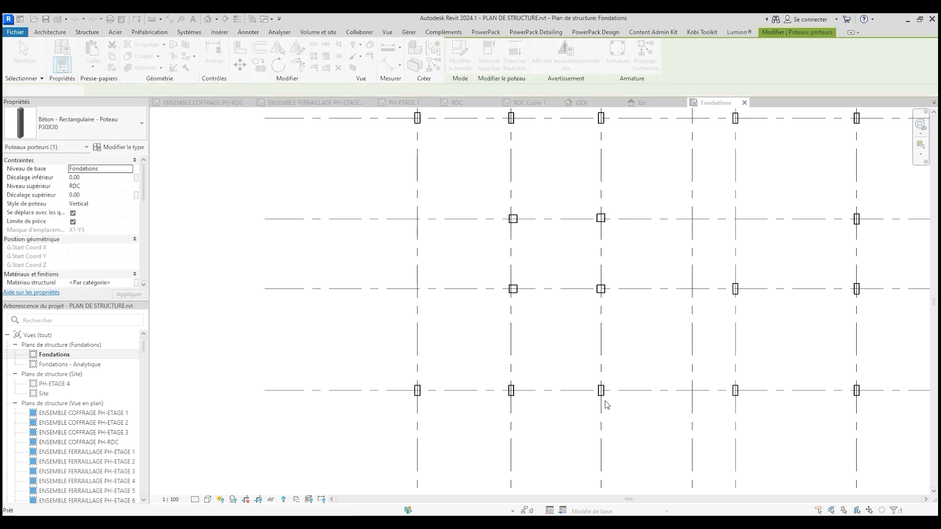
Place similar P30X30 columns at grid intersections X0-Y5 and X0-Y7 in the Fondations plan.
key(c)
key(s)
scroll(395, 290, up, 5)
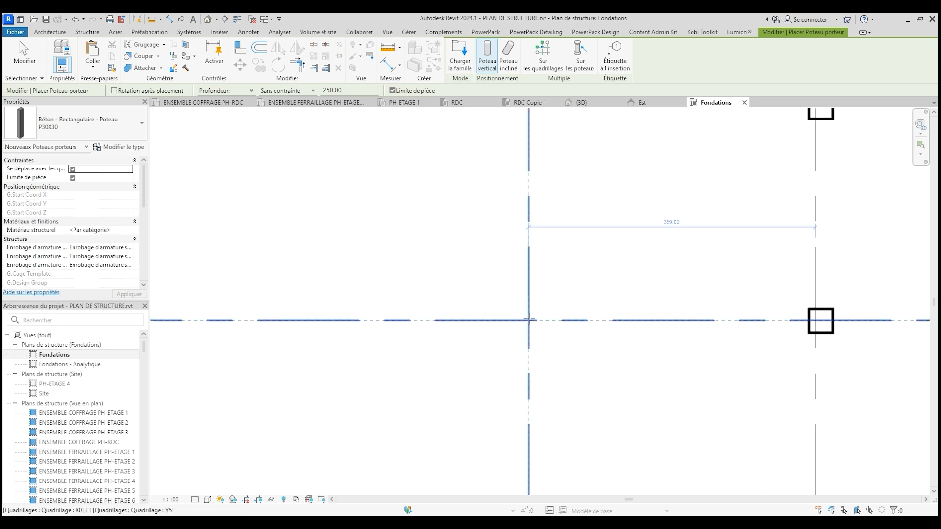
click(529, 321)
scroll(585, 452, down, 1)
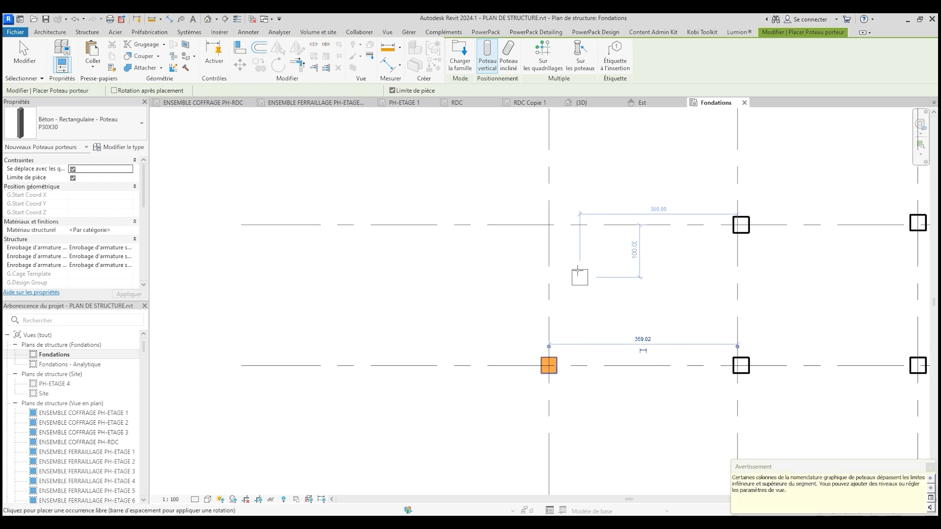
scroll(577, 249, up, 1)
click(534, 211)
scroll(475, 331, down, 3)
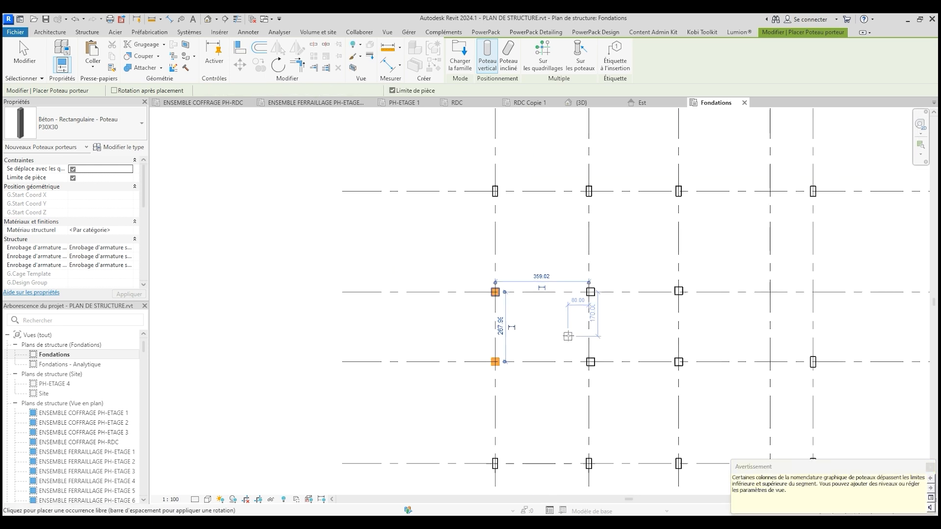
scroll(335, 315, down, 2)
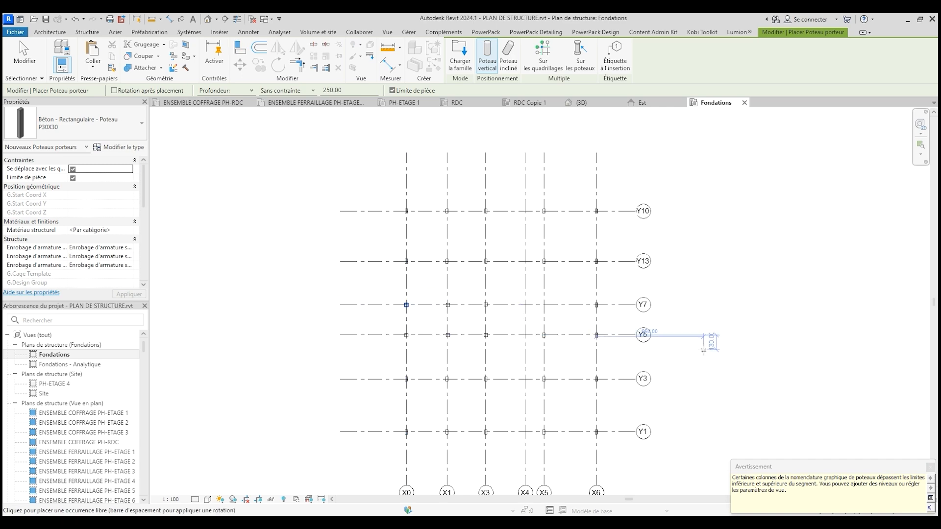
scroll(705, 350, up, 1)
key(Escape)
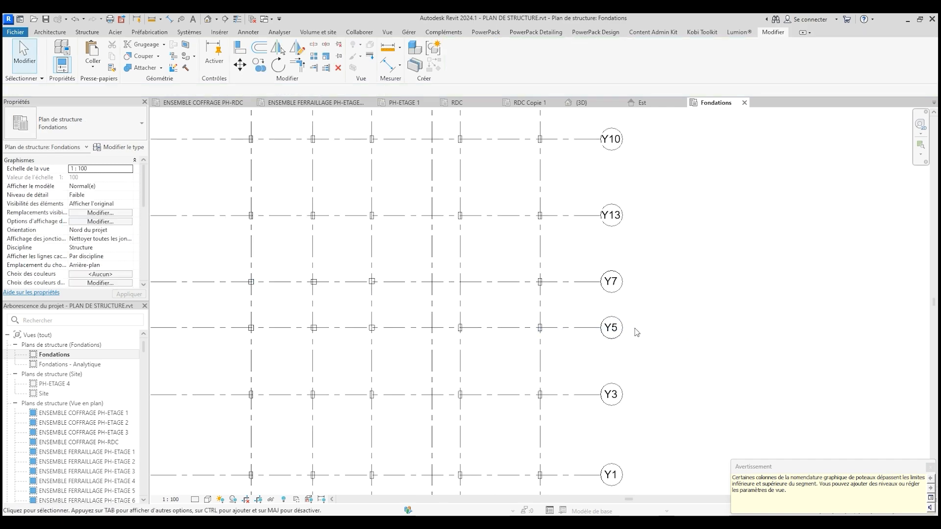
Start a structural wall in the PH-ETAGE 1 plan using type voile VL1 and check its type properties.
click(411, 104)
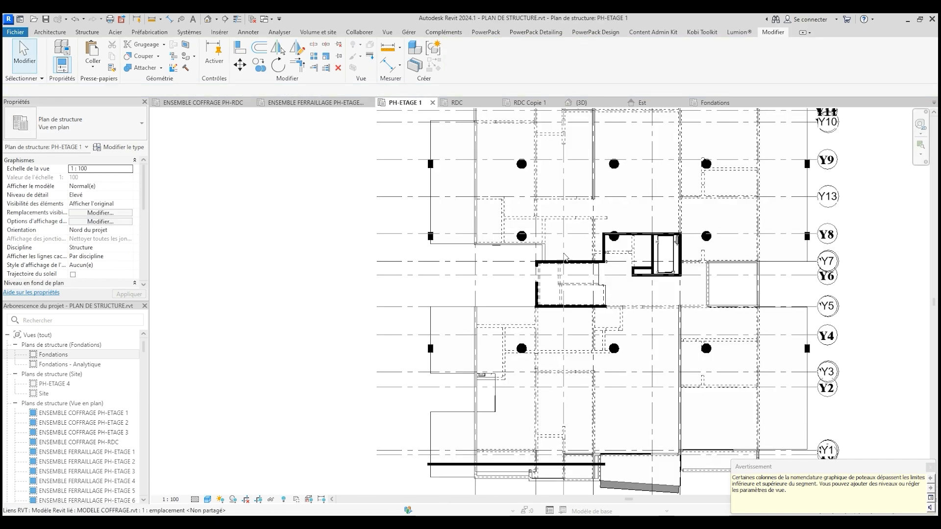
scroll(712, 228, up, 1)
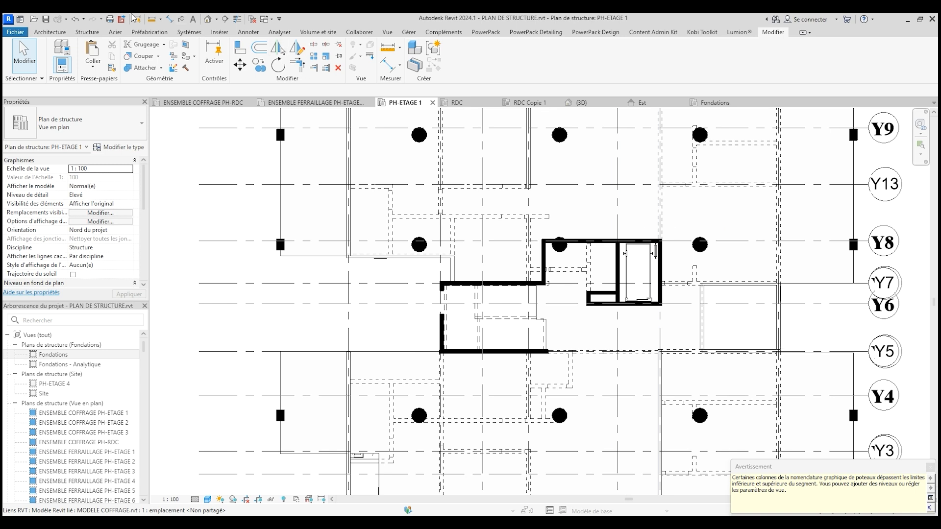
click(89, 33)
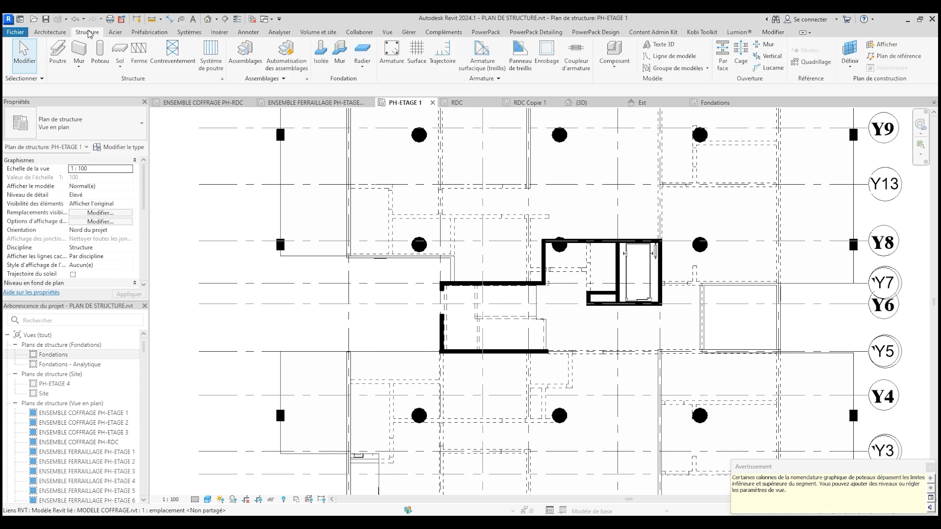
click(84, 51)
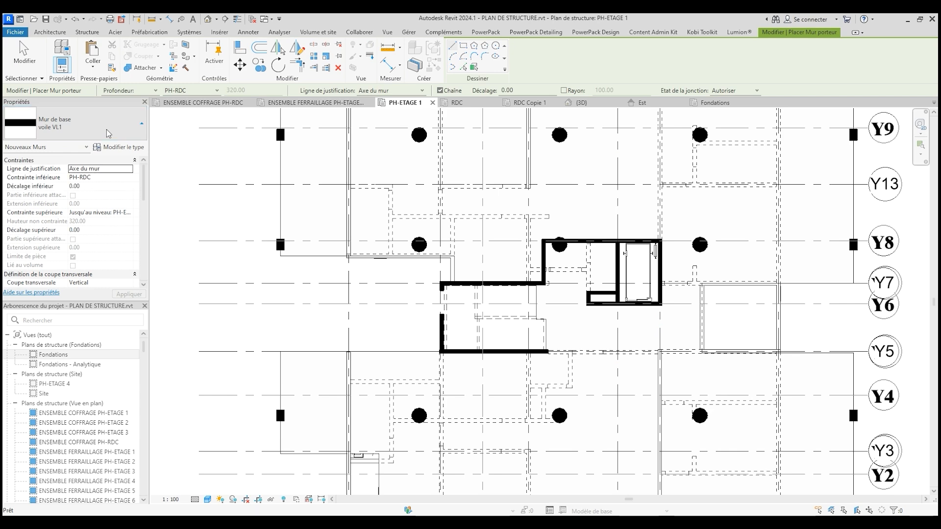
click(109, 132)
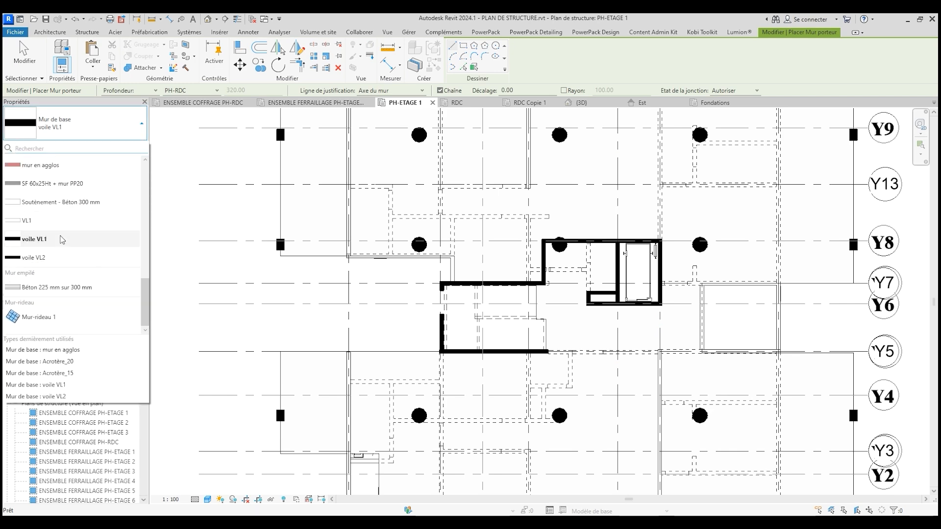
click(62, 240)
click(122, 149)
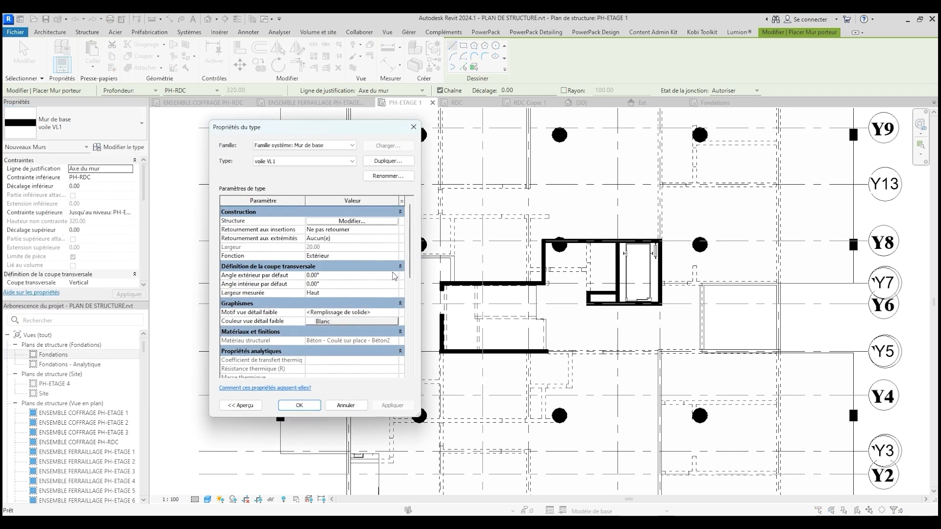
click(299, 405)
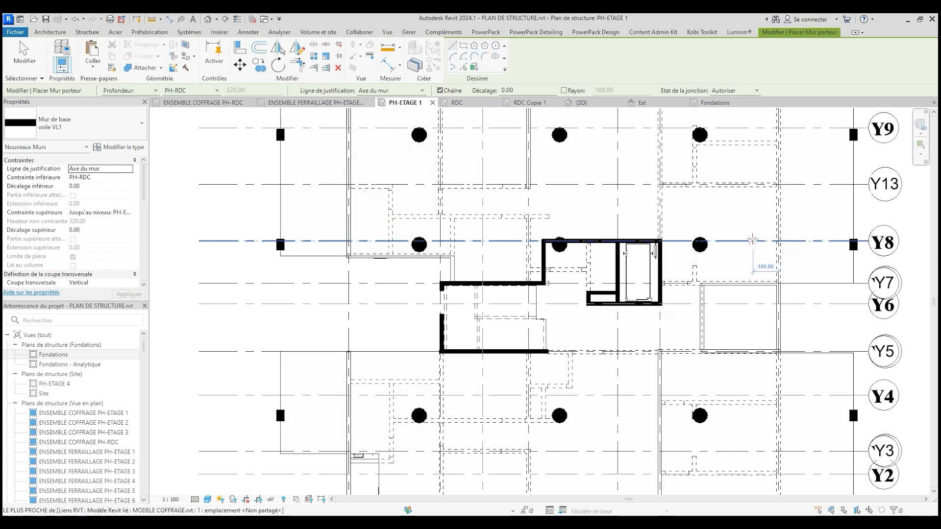
Draw a rectangle of voile VL1 walls along the centrelines of the elevator shaft walls.
scroll(666, 253, up, 6)
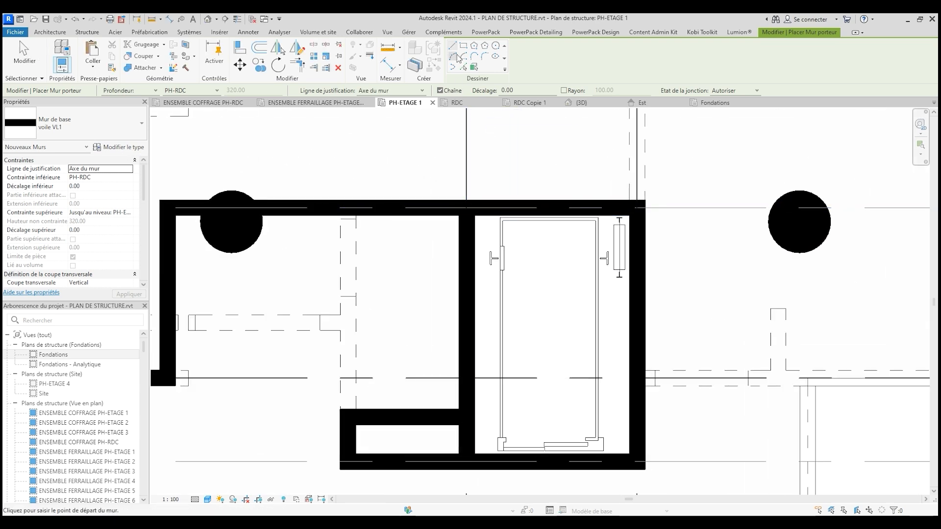
click(464, 46)
click(466, 208)
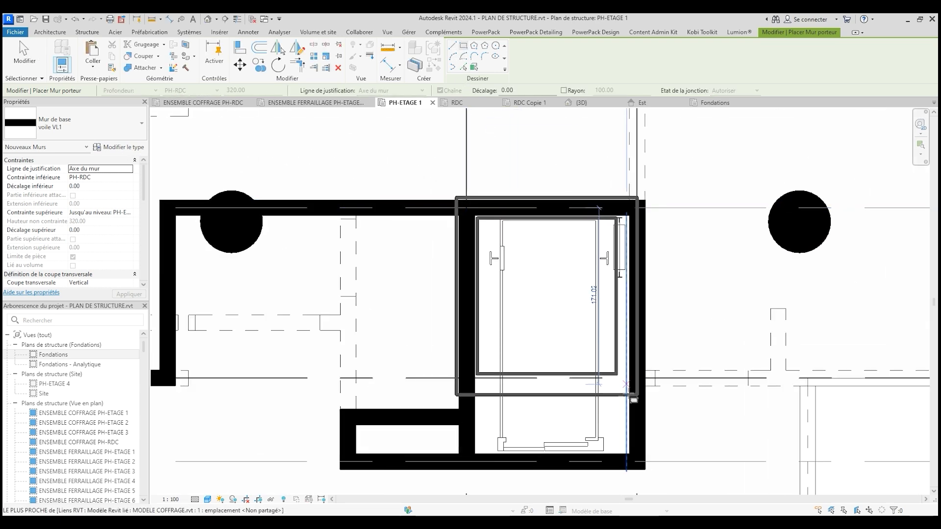
click(637, 461)
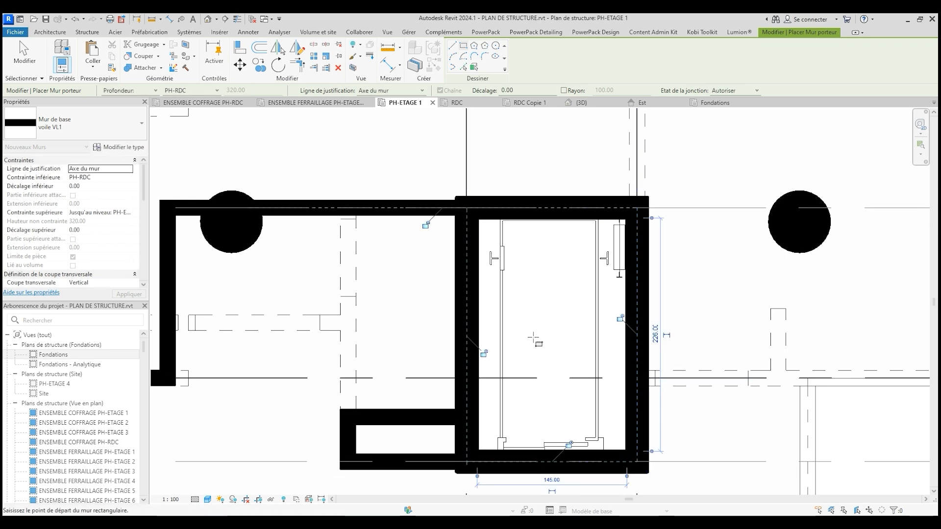
scroll(564, 333, down, 4)
click(22, 54)
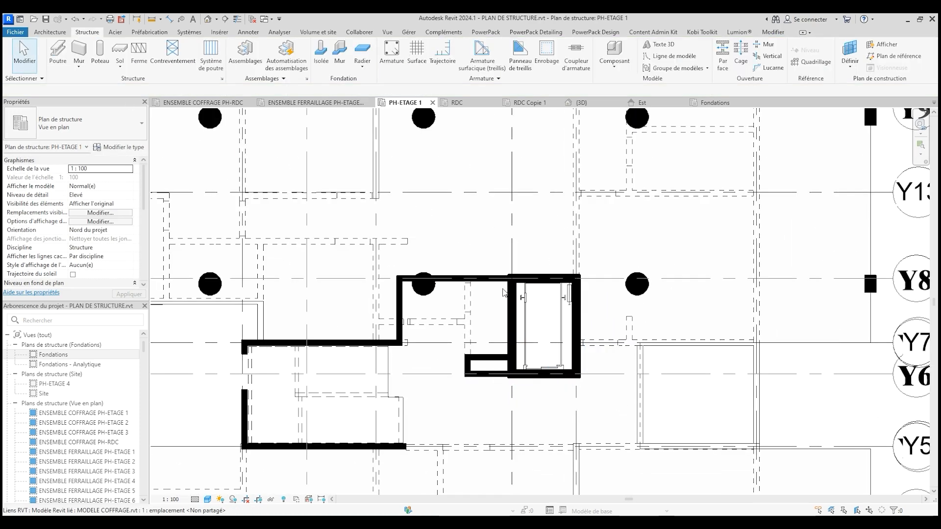
Copy the four elevator shaft walls, paste them aligned to the Fondations level, and open the 3D view.
click(513, 318)
ctrl+click(540, 280)
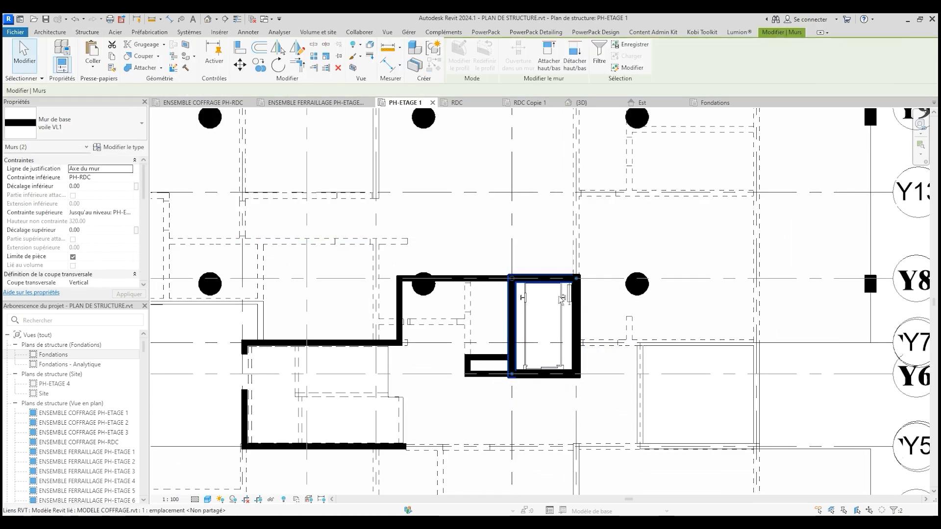
ctrl+click(577, 316)
ctrl+click(561, 374)
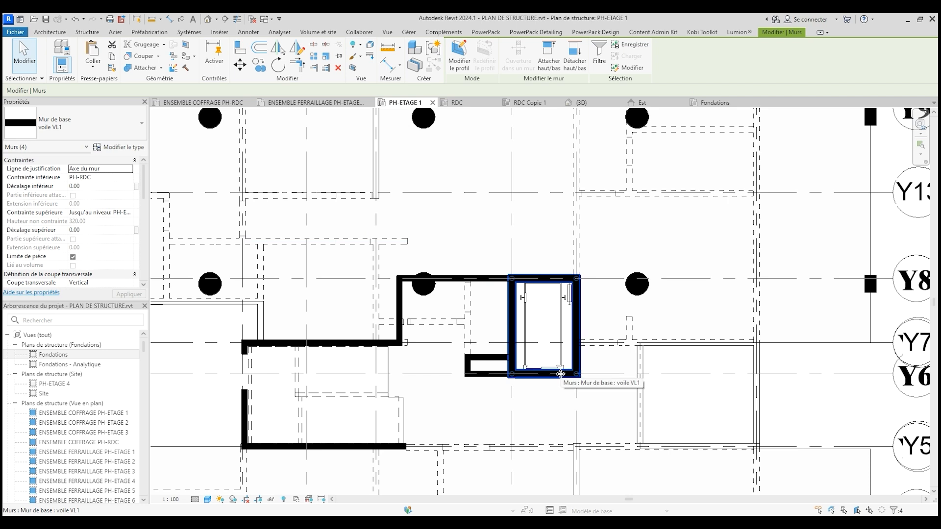
right_click(562, 374)
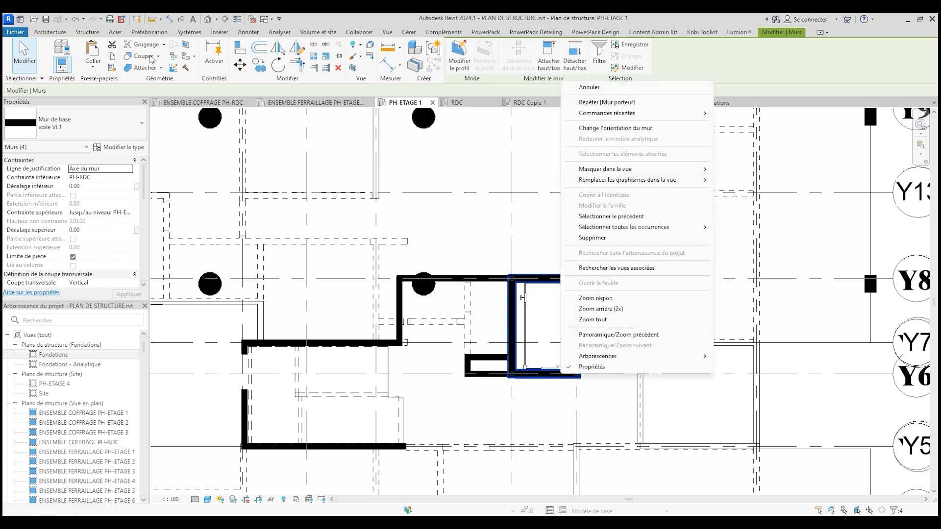
click(112, 57)
click(93, 67)
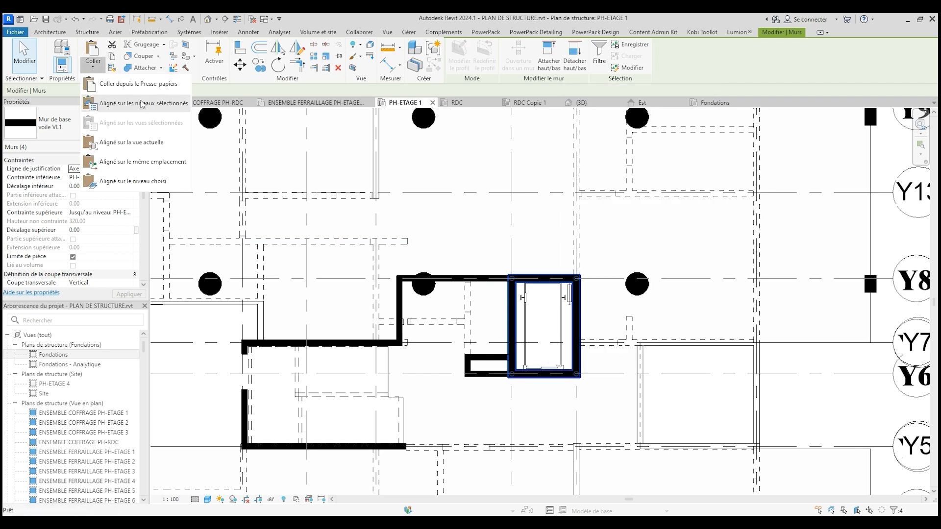
click(159, 103)
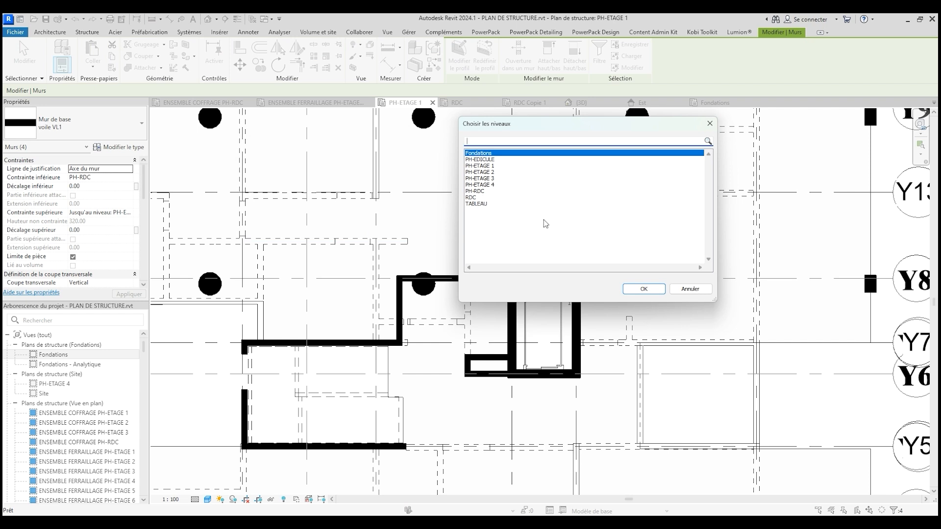
click(635, 289)
click(578, 102)
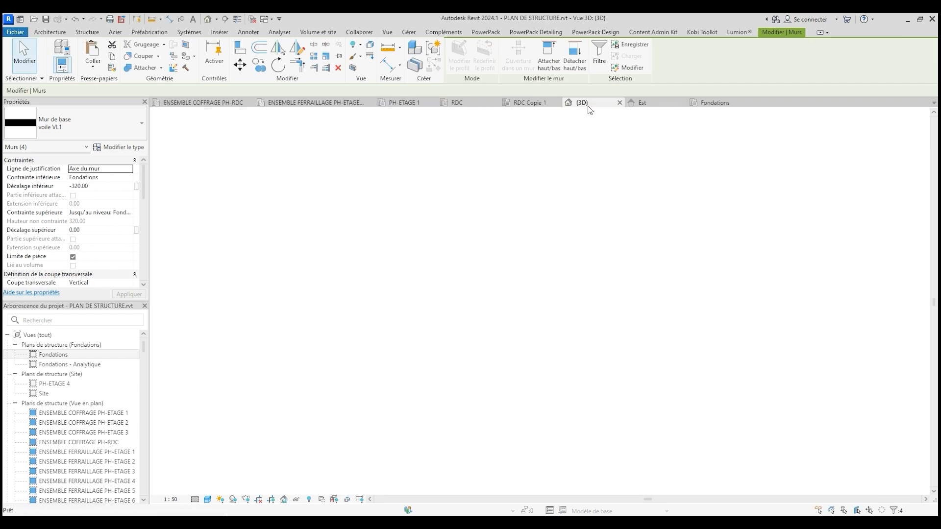
Switch to Excel and review the pre-sizing of floors, main and secondary beams in the Note de calcul R+4 workbook.
scroll(386, 329, up, 2)
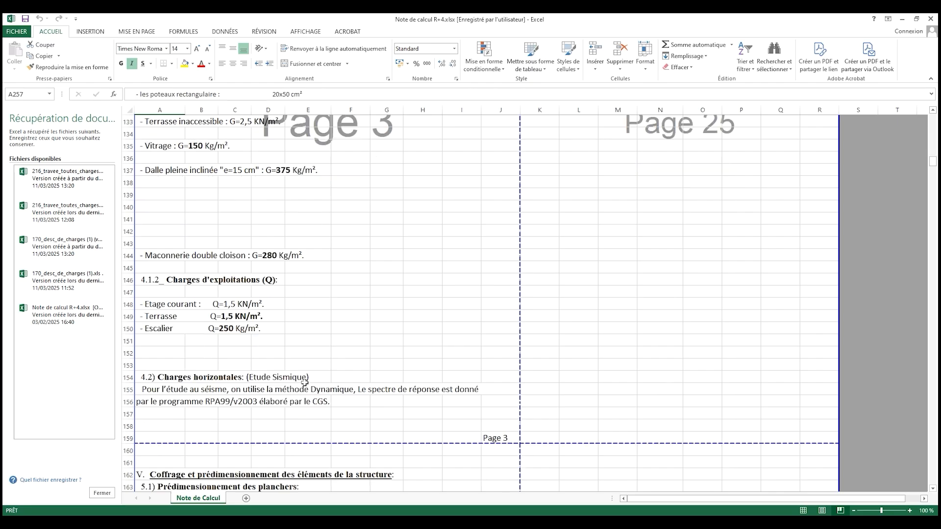
scroll(304, 385, down, 10)
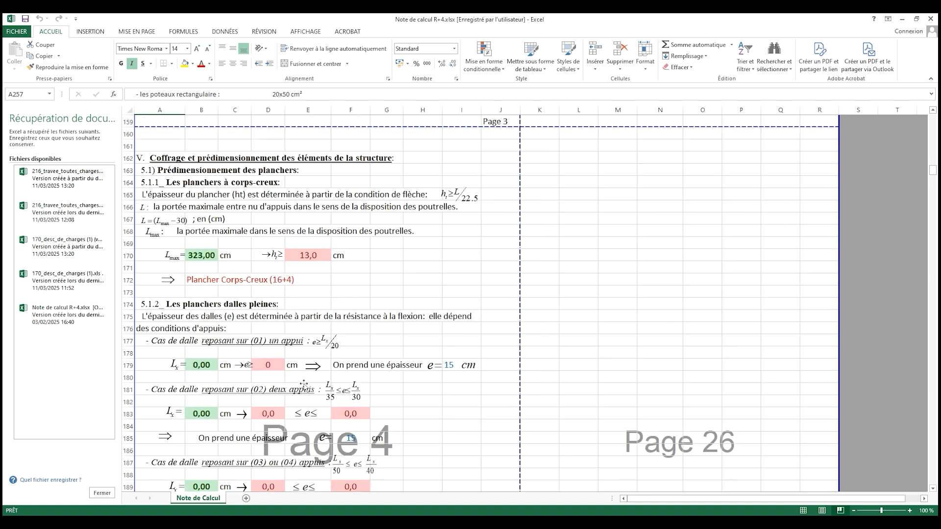
scroll(304, 384, down, 4)
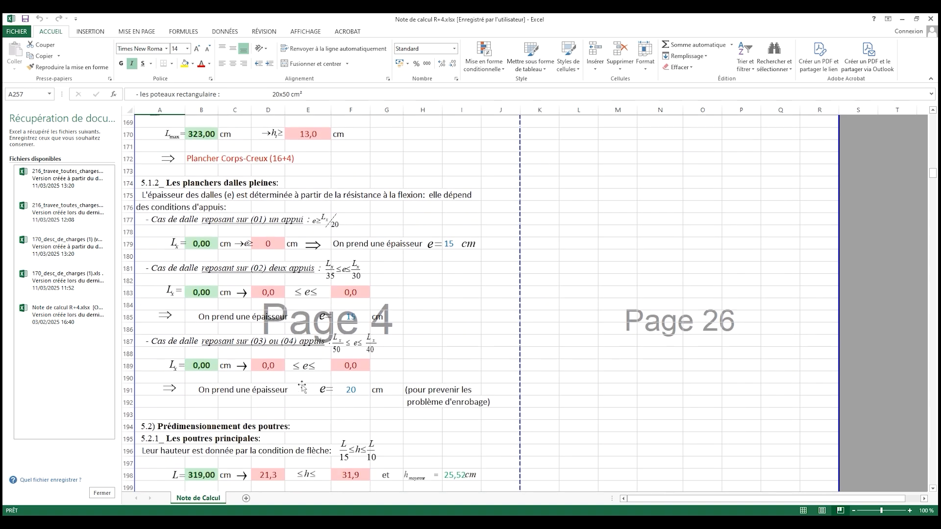
scroll(303, 386, down, 6)
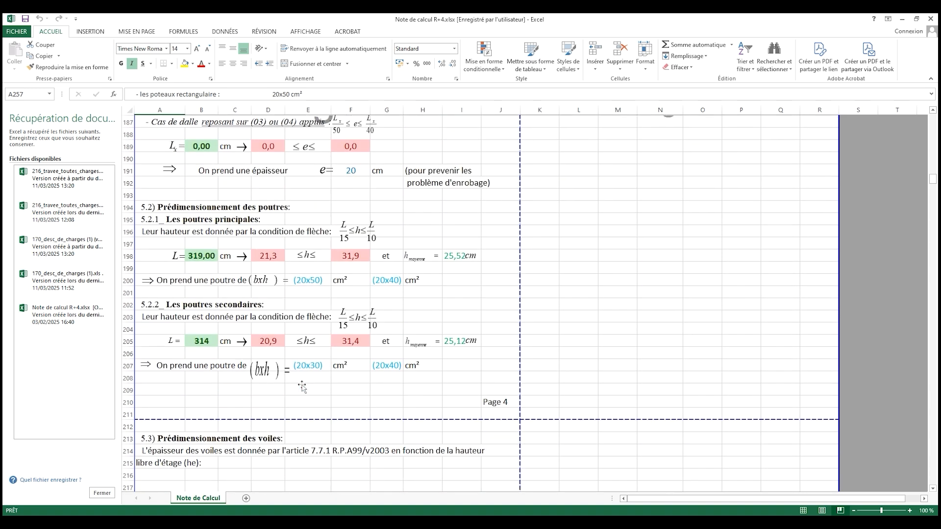
scroll(302, 387, down, 1)
scroll(301, 386, up, 1)
scroll(343, 264, down, 1)
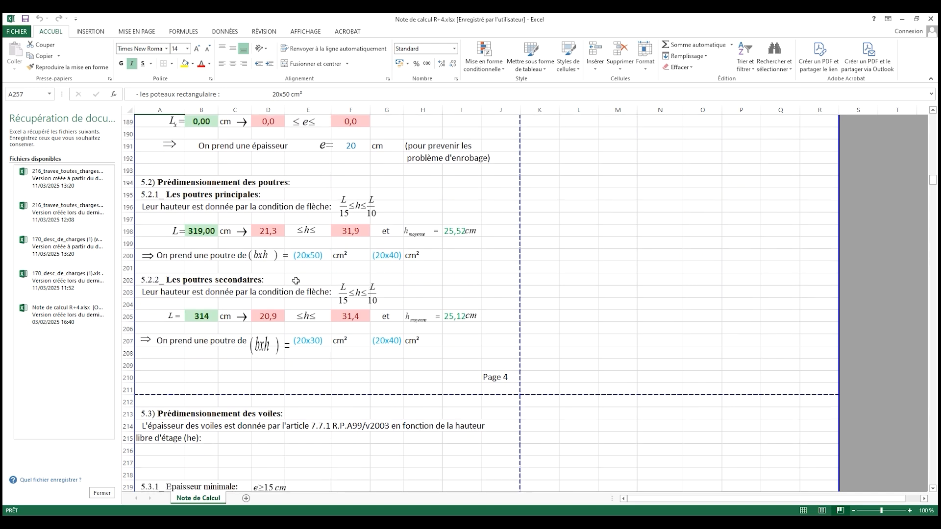
scroll(324, 268, down, 1)
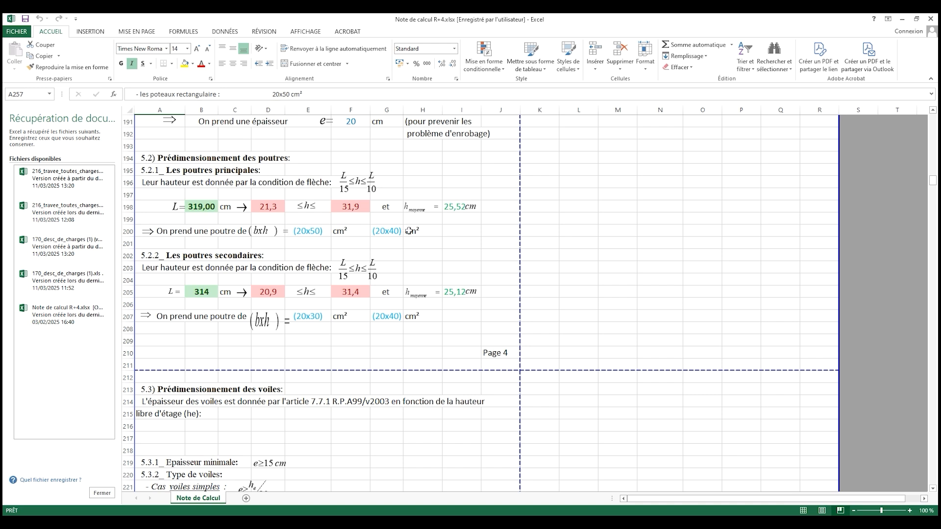
scroll(196, 305, down, 1)
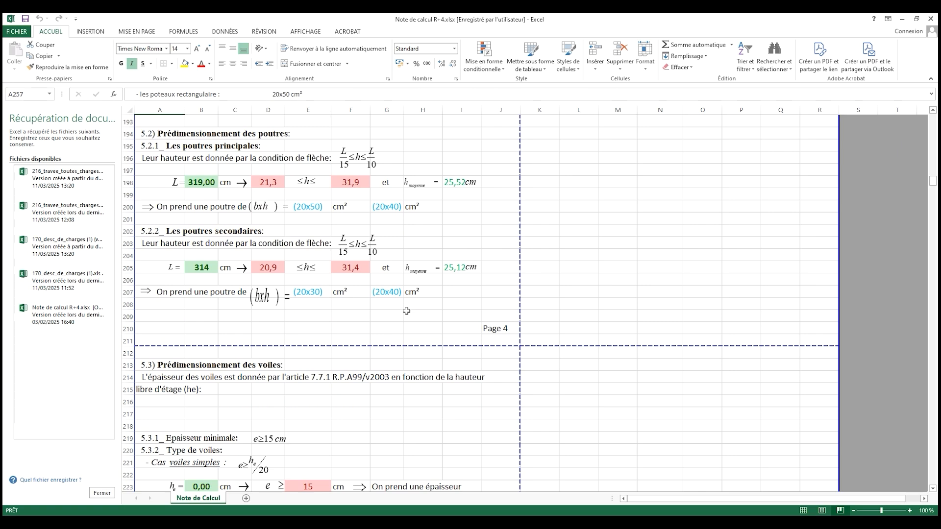
scroll(404, 312, down, 3)
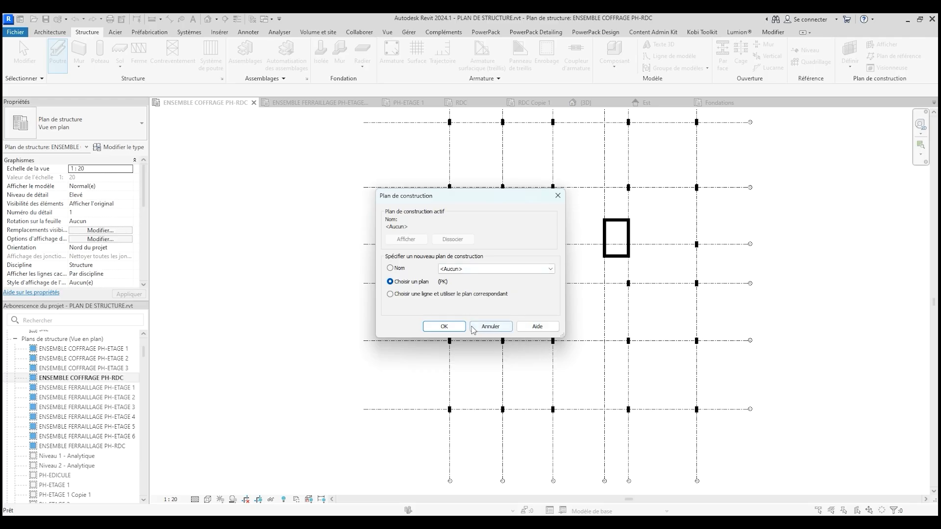
Set the work plane for beam placement in Revit's ENSEMBLE COFFRAGE PH-RDC plan to Niveau : PH-RDC.
click(551, 269)
click(396, 263)
click(534, 270)
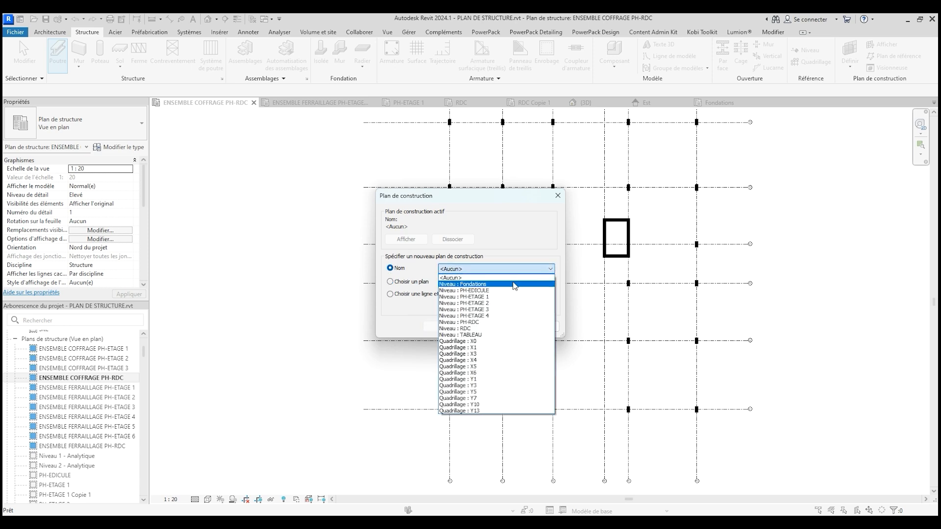
click(459, 322)
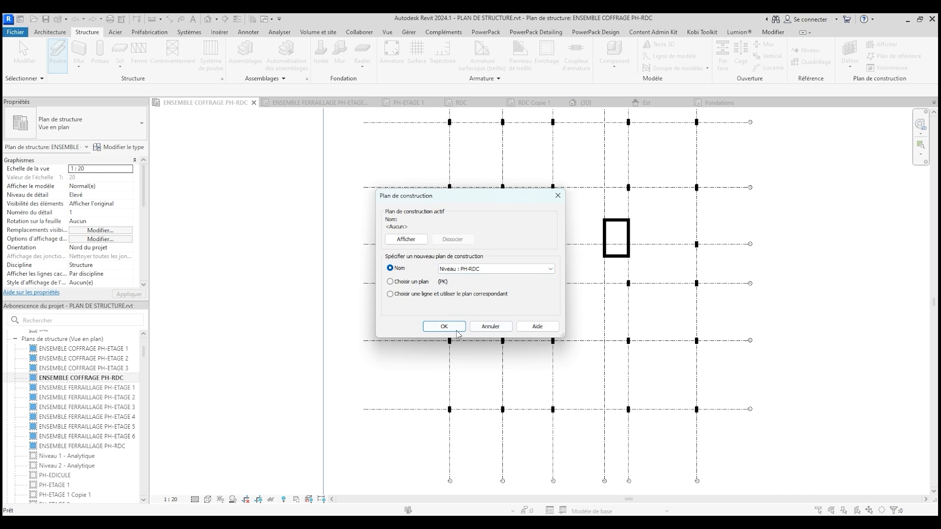
click(454, 326)
Choose the Béton - Poutre rectangulaire type Pt 20x50 for the new beams.
scroll(509, 421, down, 2)
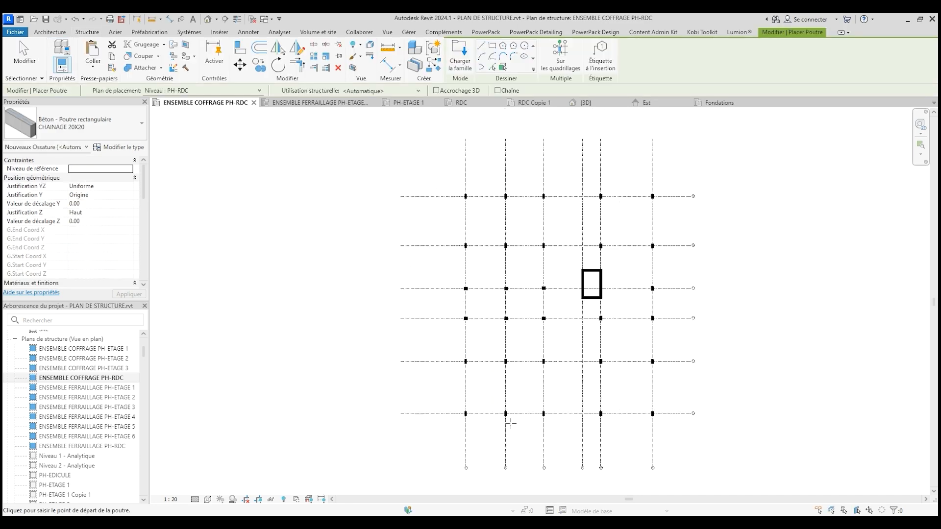
click(105, 123)
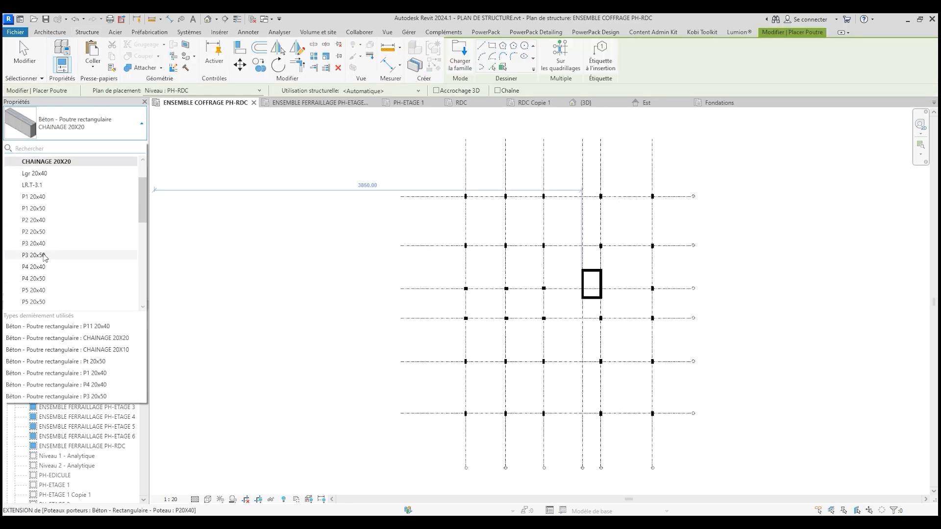
scroll(44, 258, up, 2)
scroll(44, 259, down, 8)
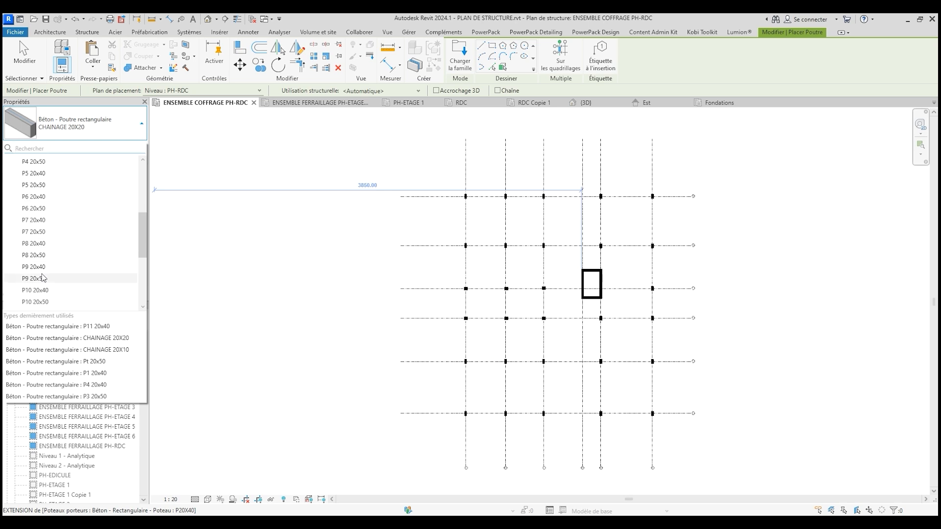
scroll(44, 275, up, 2)
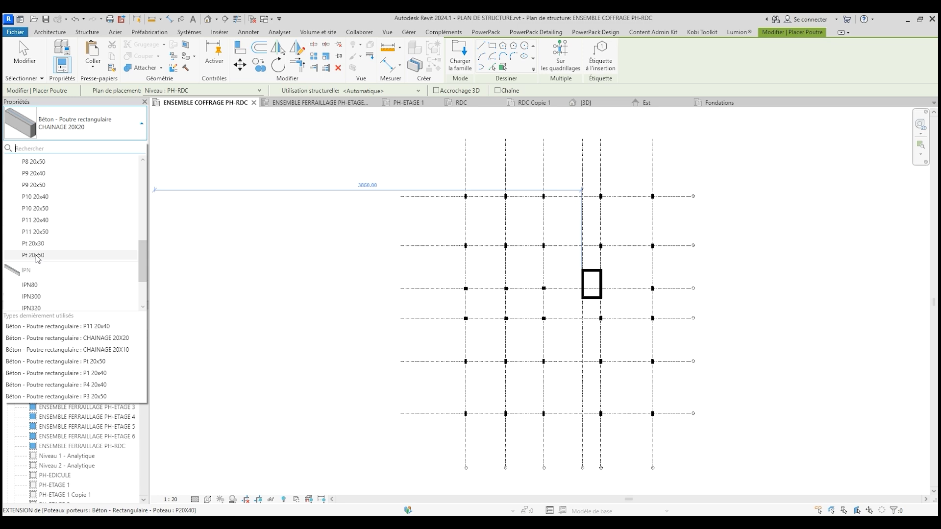
click(37, 255)
Draw Pt 20x50 beams between the two lowest column rows along the first and second vertical grid lines.
scroll(506, 413, up, 5)
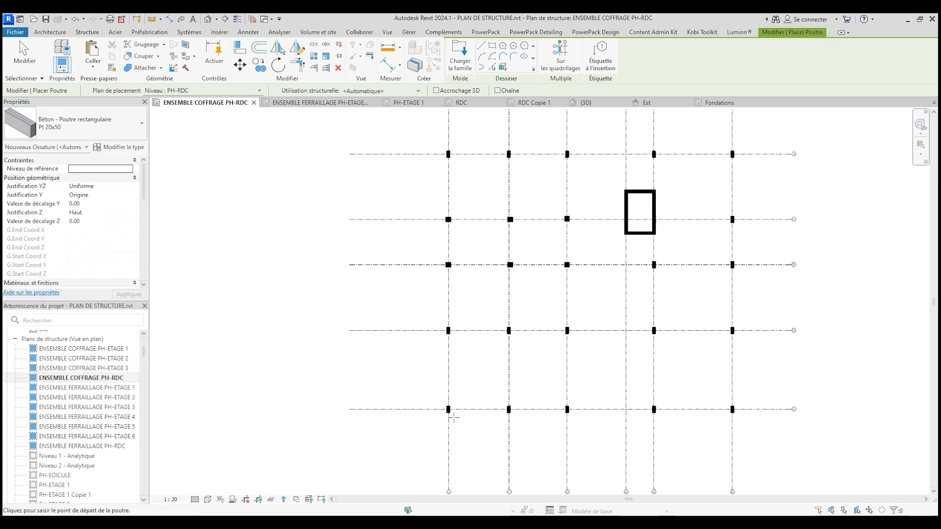
scroll(444, 447, up, 3)
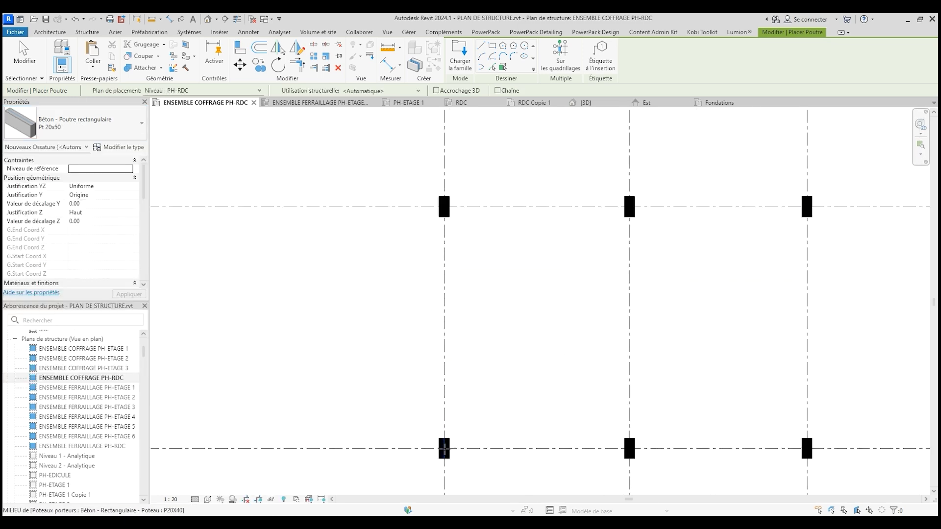
click(444, 448)
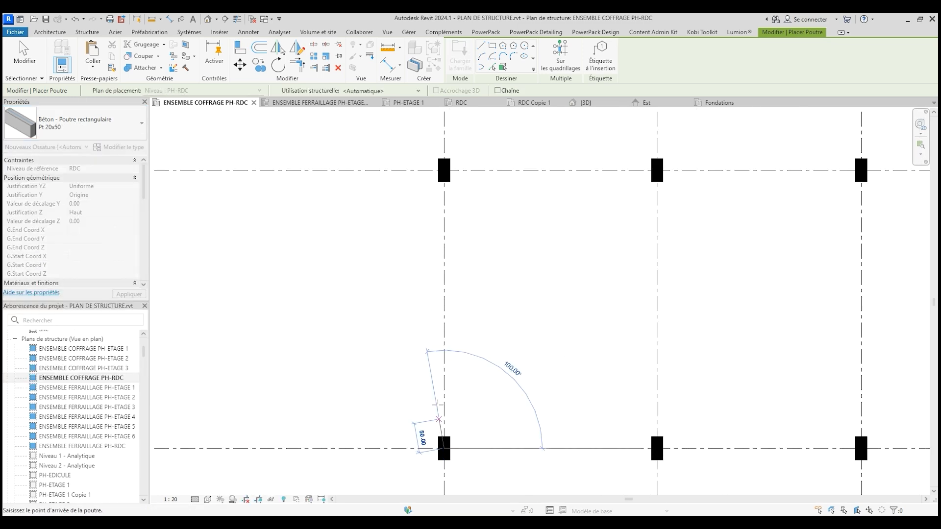
click(444, 170)
scroll(628, 435, down, 2)
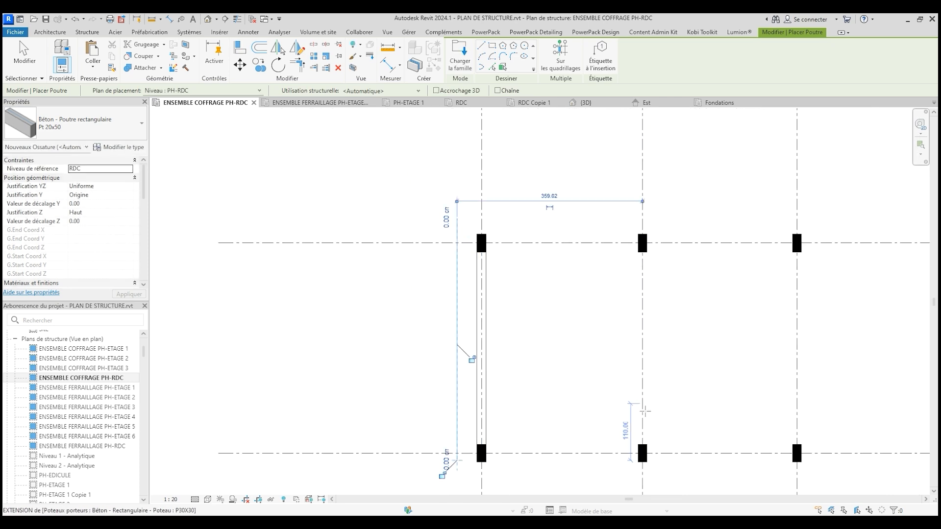
scroll(632, 459, up, 2)
click(641, 473)
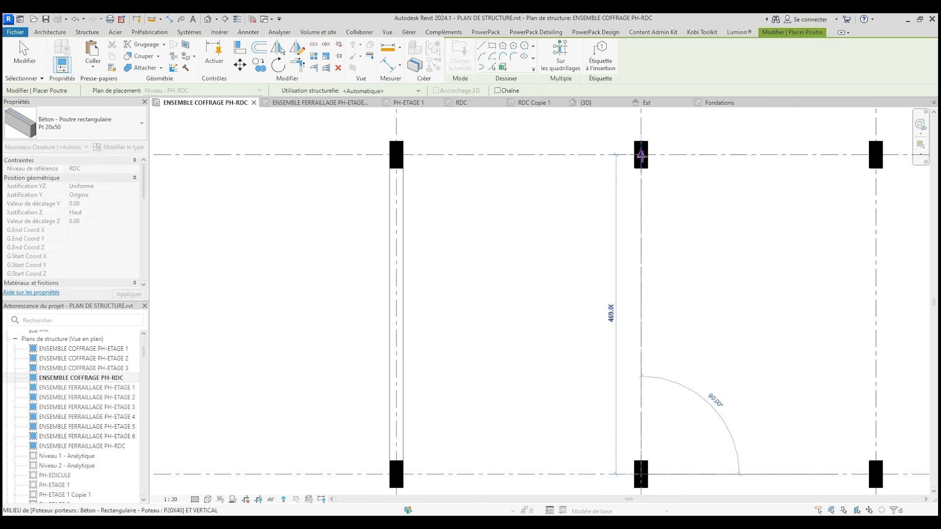
click(641, 155)
scroll(591, 358, down, 3)
Draw Pt 20x50 beams in the second and third bays from the bottom of the second vertical grid line.
scroll(573, 330, up, 3)
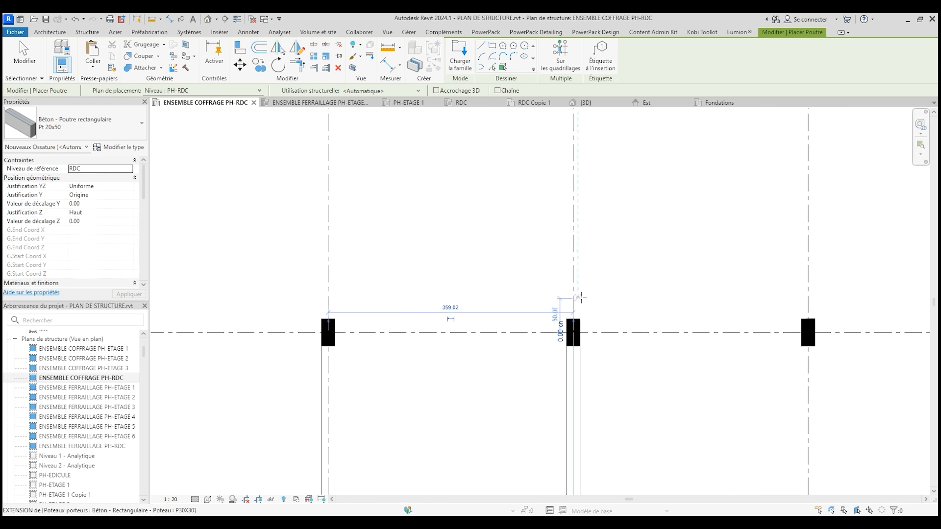
click(579, 333)
scroll(575, 351, down, 3)
scroll(546, 431, up, 4)
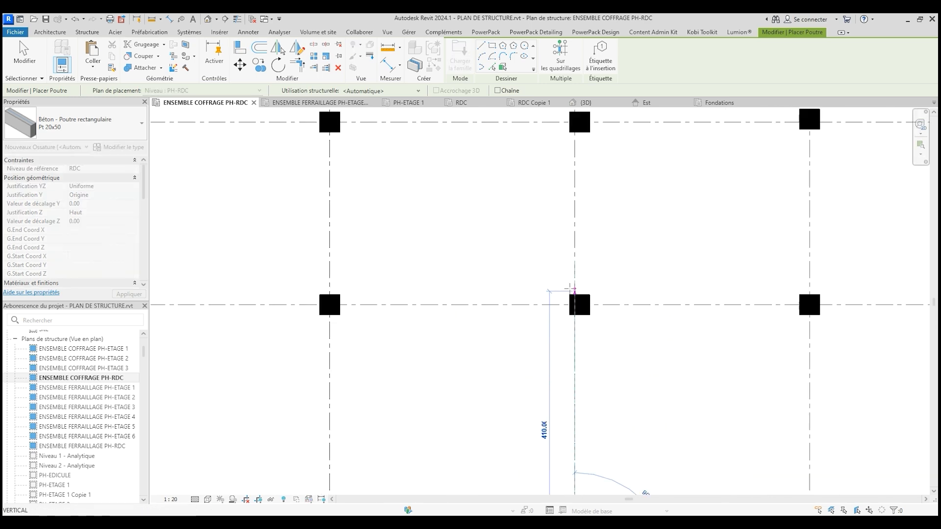
click(578, 309)
scroll(586, 357, down, 3)
scroll(595, 344, up, 2)
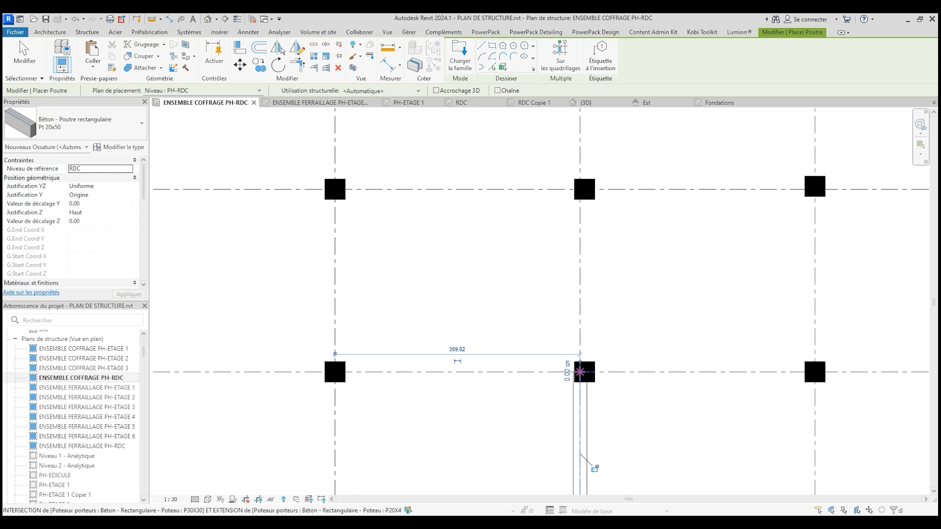
click(580, 189)
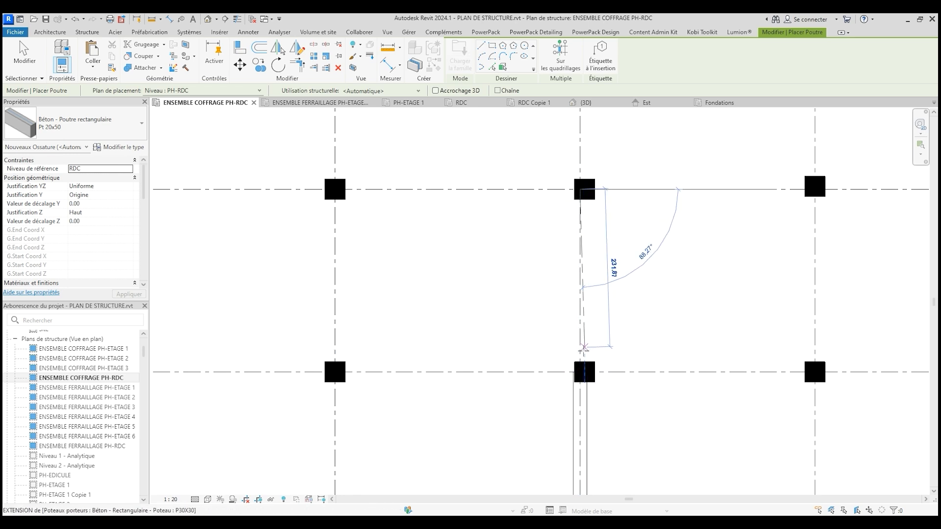
click(580, 372)
scroll(613, 298, down, 3)
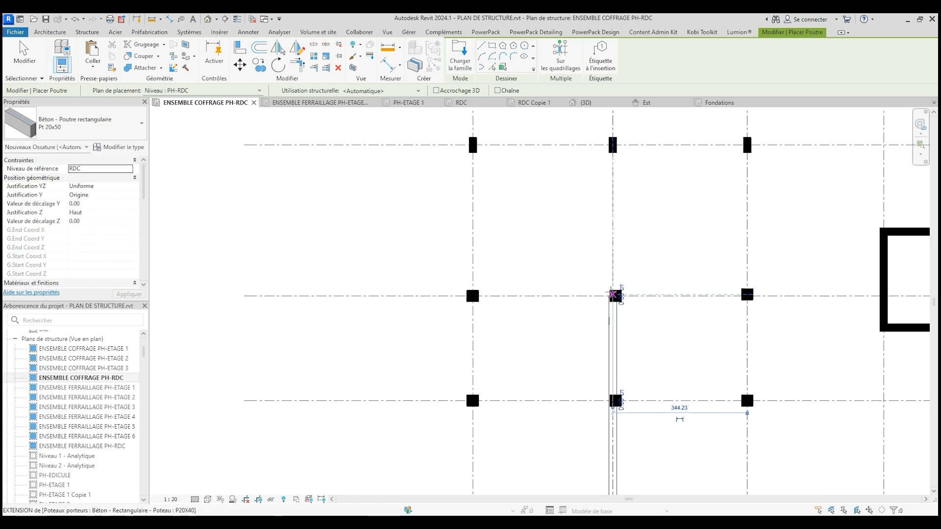
Draw Pt 20x50 beams in the two uppermost bays of the second vertical grid line, from column to column.
scroll(613, 325, up, 5)
click(604, 329)
scroll(604, 329, down, 3)
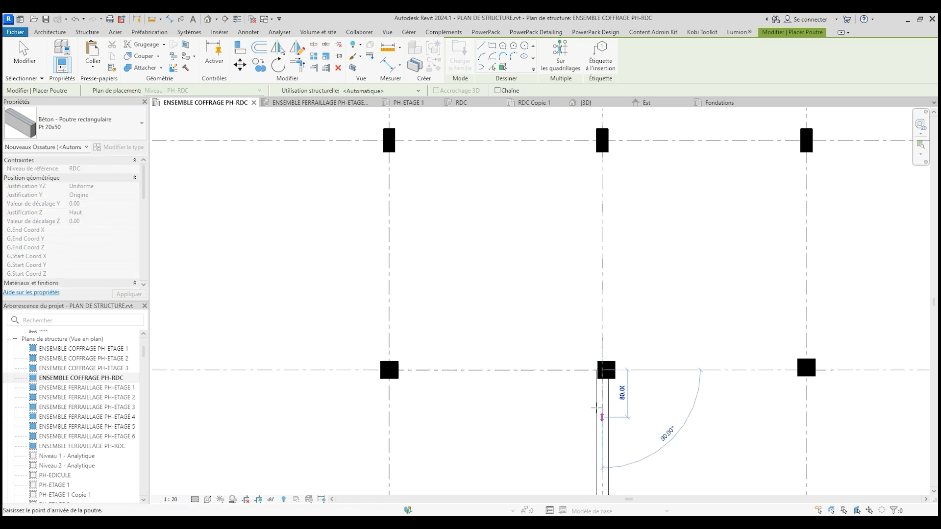
scroll(606, 277, up, 5)
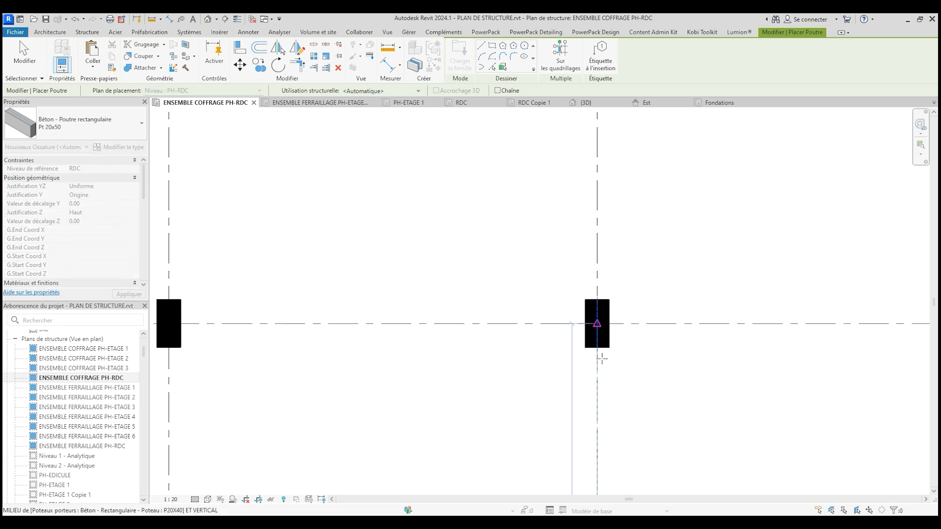
click(602, 358)
scroll(613, 367, down, 4)
scroll(612, 248, up, 4)
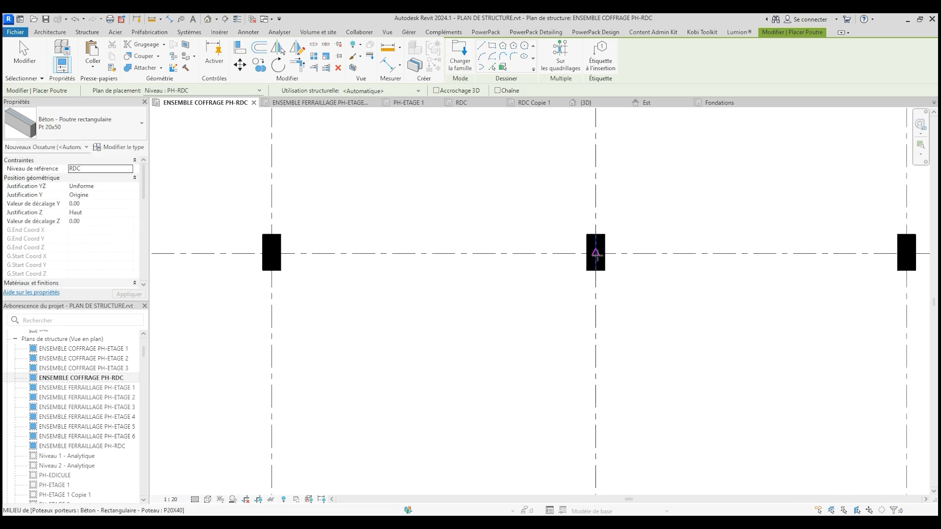
click(596, 253)
scroll(595, 294, down, 4)
scroll(593, 407, up, 4)
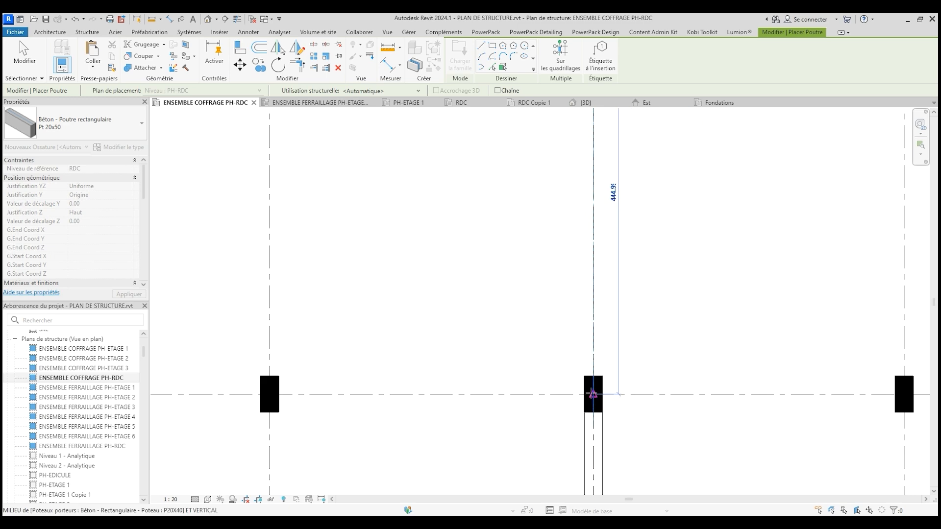
click(593, 394)
scroll(502, 269, down, 4)
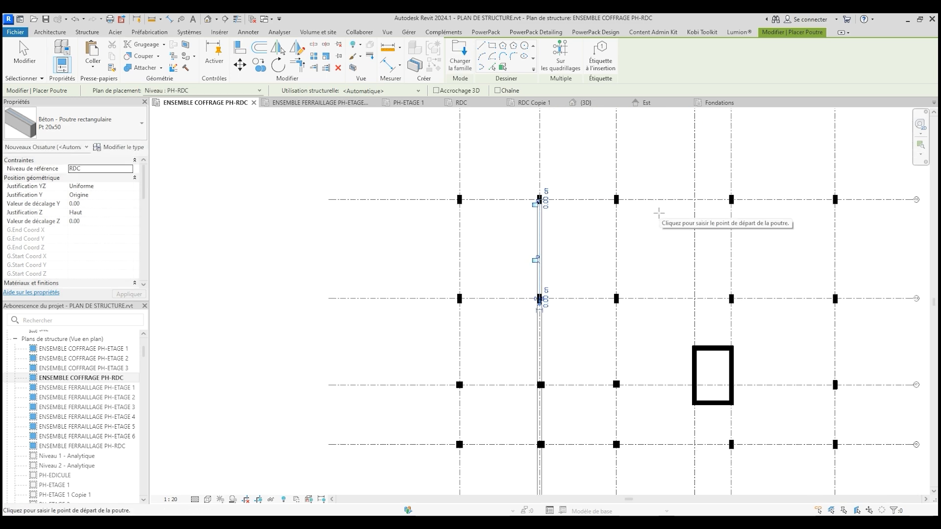
Draw Pt 20x50 beams in the two uppermost bays of the third vertical grid line.
scroll(637, 206, up, 4)
click(590, 192)
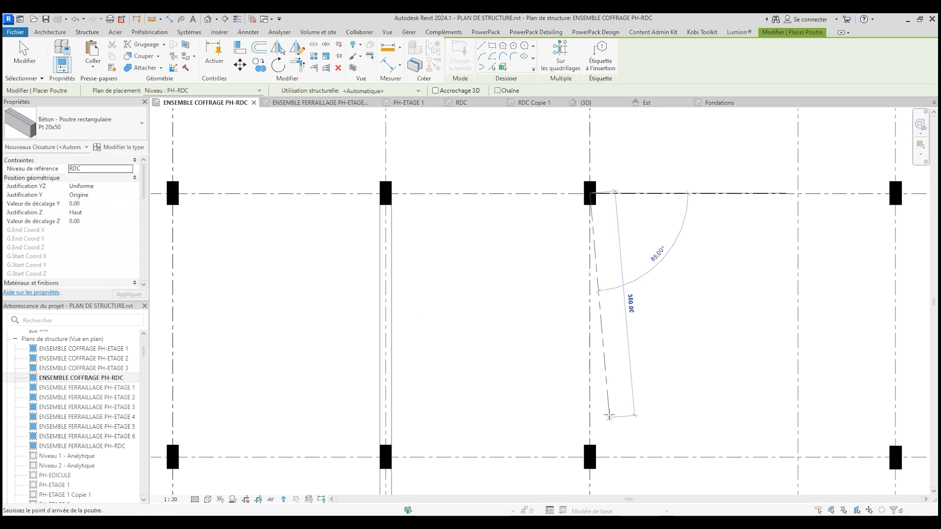
click(590, 456)
scroll(600, 264, down, 4)
scroll(593, 377, up, 3)
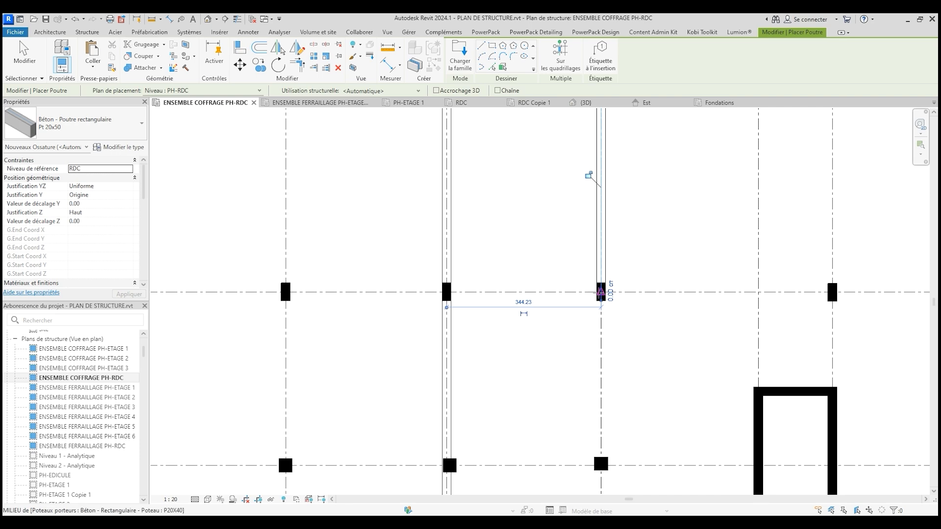
click(601, 292)
click(595, 422)
scroll(603, 343, down, 3)
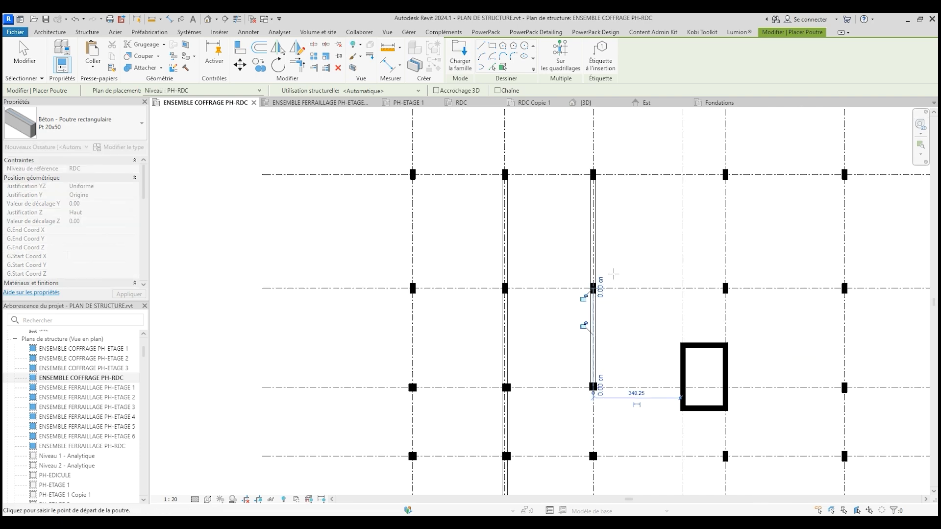
Draw a Pt 20x50 beam from column to column in the second bay from the bottom of the third vertical grid line.
scroll(616, 407, up, 3)
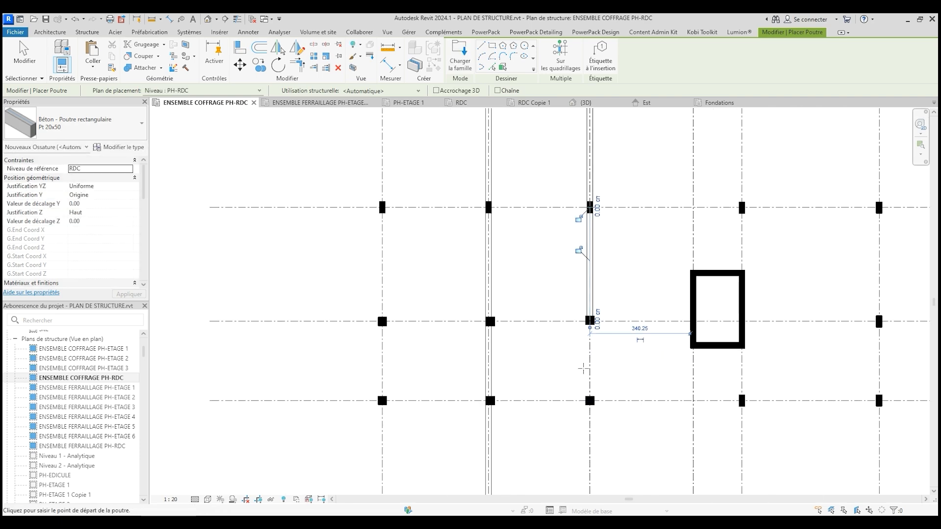
scroll(603, 421, up, 3)
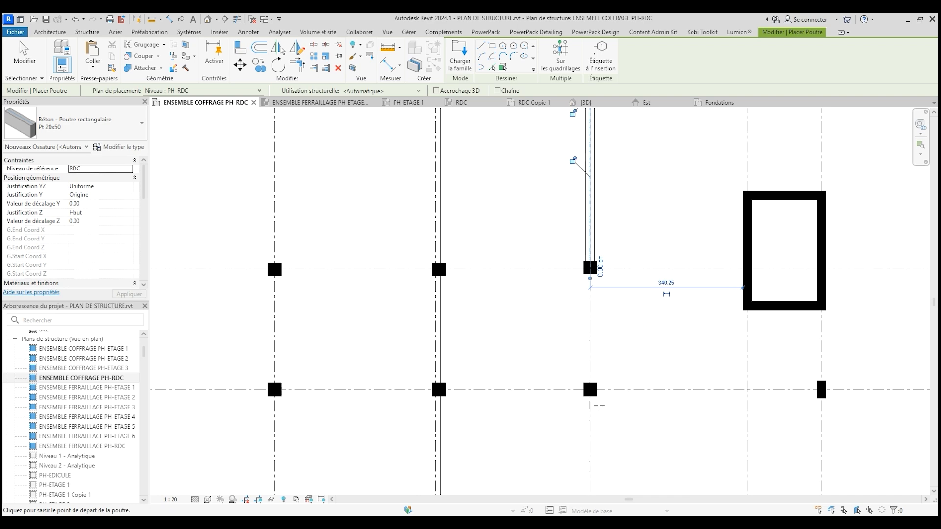
click(582, 387)
scroll(639, 313, down, 3)
scroll(632, 353, down, 2)
scroll(619, 390, up, 3)
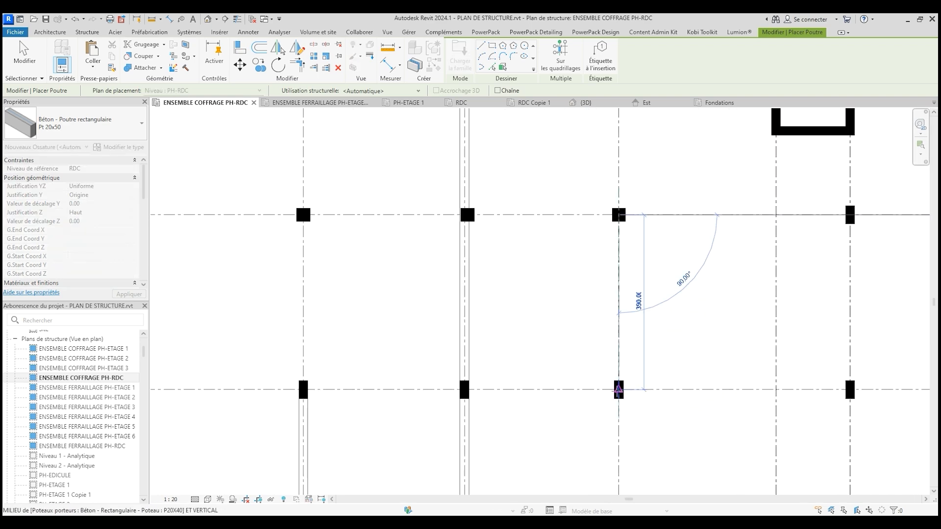
click(619, 390)
Draw a Pt 20x50 beam between the columns in the lowest bay of the third vertical grid line.
scroll(618, 390, down, 3)
scroll(625, 350, up, 3)
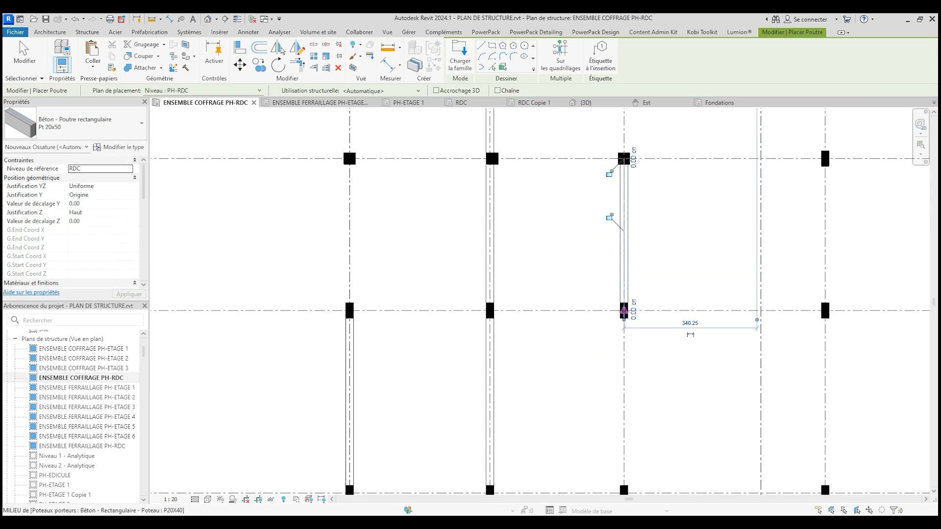
click(624, 310)
scroll(624, 310, up, 3)
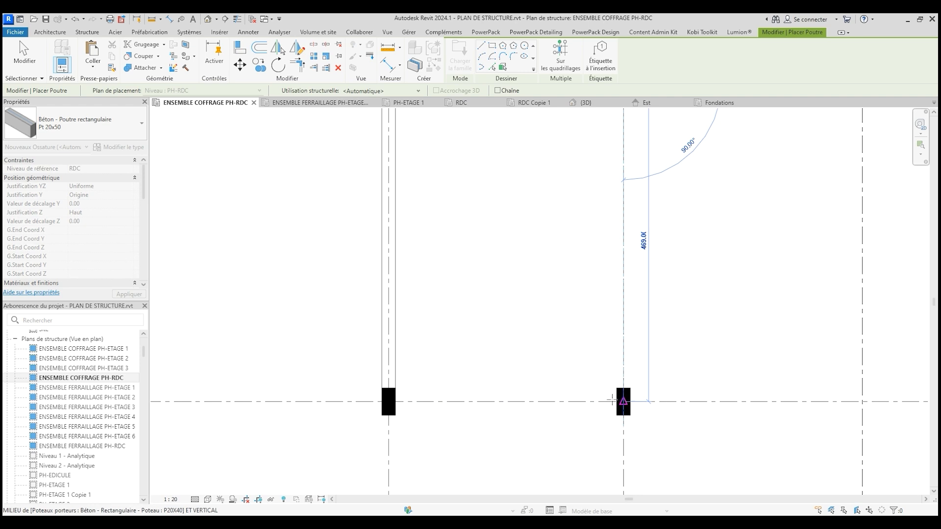
click(612, 400)
Draw a Pt 20x50 beam in the lowest bay of the fifth vertical grid line, aligned with the shaft's right wall.
scroll(616, 317, down, 4)
middle_drag(616, 316, 506, 357)
scroll(711, 390, up, 5)
click(712, 414)
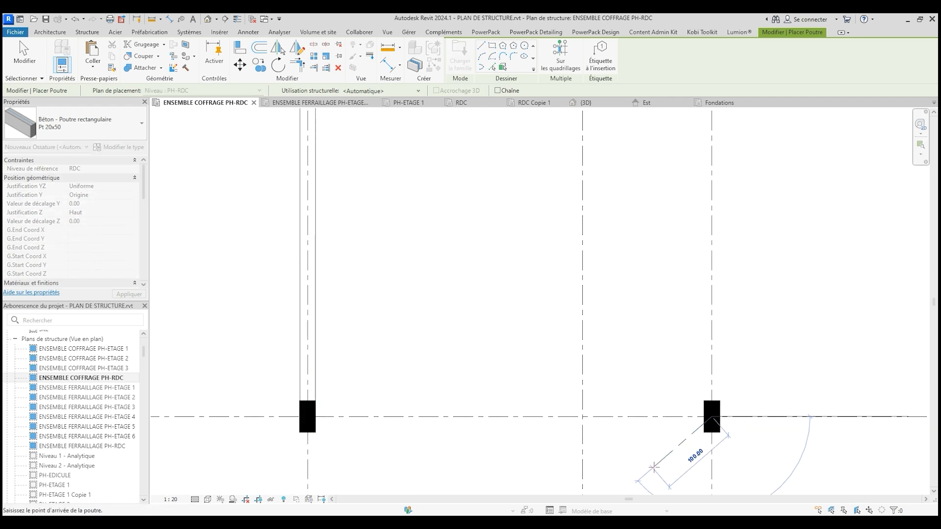
scroll(654, 467, down, 4)
scroll(684, 238, up, 4)
click(684, 251)
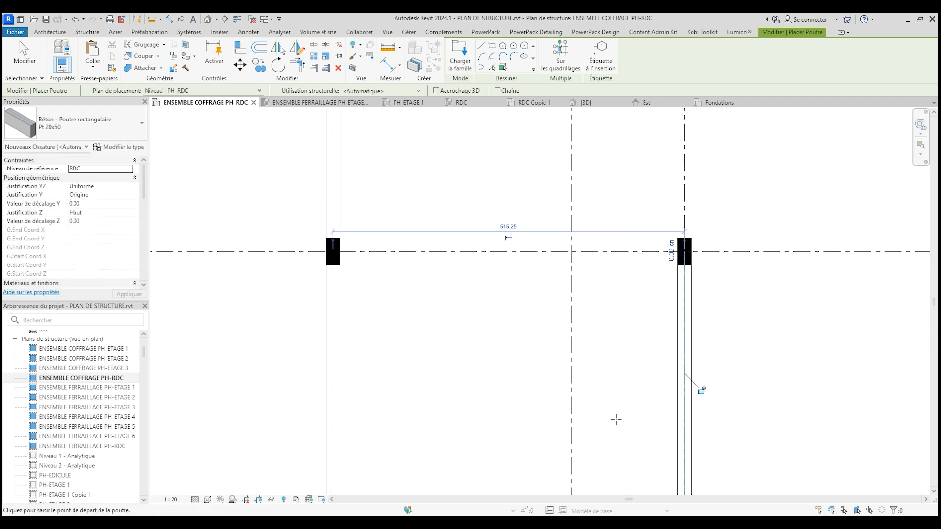
Draw a Pt 20x50 beam in the second bay from the bottom of the fifth vertical grid line, up to row Y5.
scroll(665, 276, down, 1)
scroll(650, 357, up, 1)
click(649, 353)
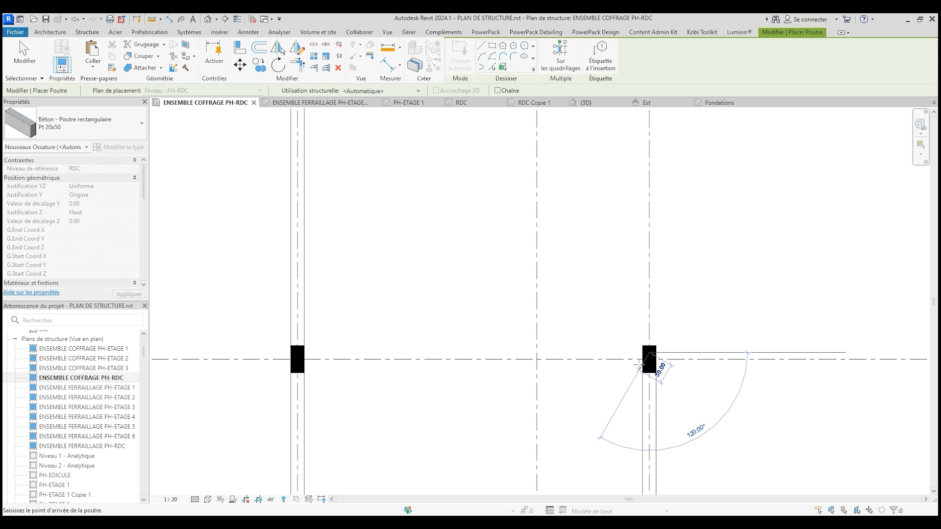
scroll(651, 368, down, 2)
scroll(646, 210, up, 2)
click(647, 188)
Draw a Pt 20x50 beam from the fifth grid line's Y5 column up to the shaft's lower-right wall corner.
scroll(647, 188, down, 2)
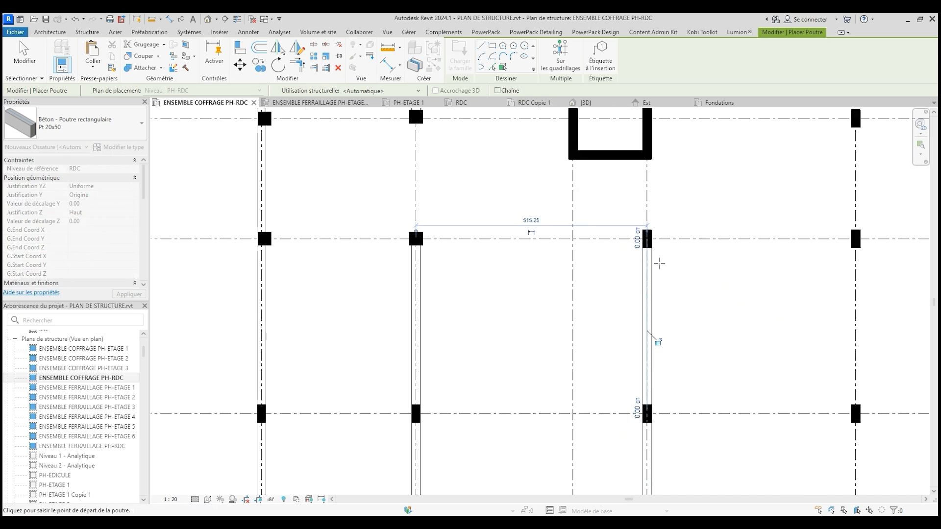
scroll(657, 432, up, 2)
scroll(623, 367, down, 1)
scroll(631, 204, up, 2)
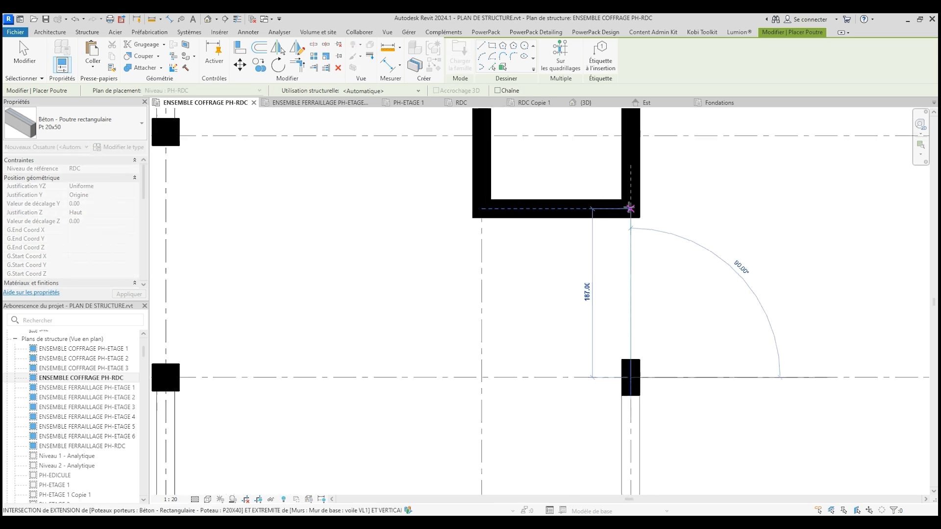
click(631, 215)
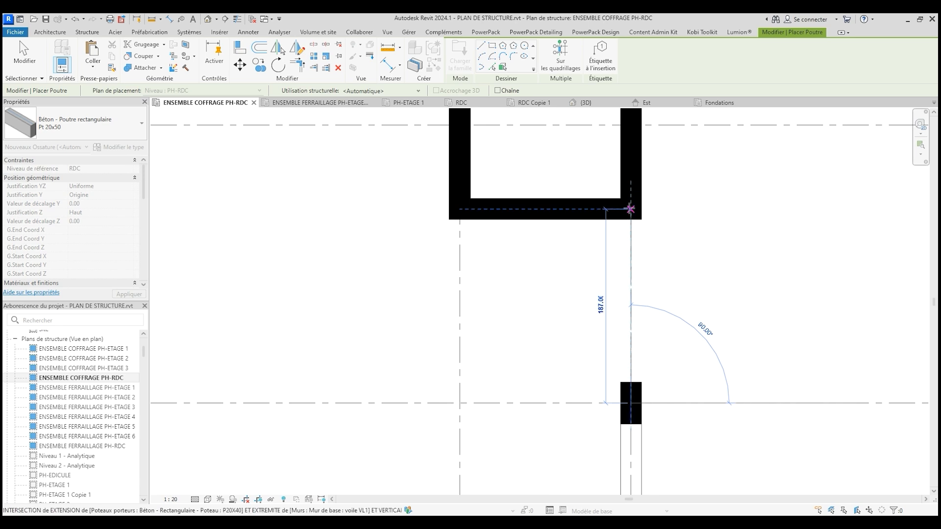
Draw a Pt 20x50 beam from the shaft's upper-right wall corner up to the Y13 column.
scroll(647, 331, down, 2)
scroll(621, 252, up, 2)
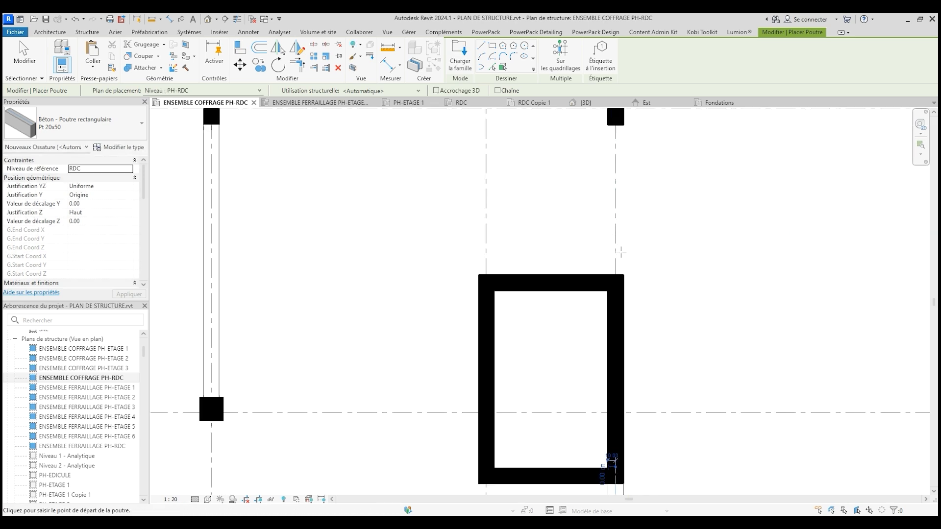
click(615, 283)
scroll(617, 274, down, 1)
scroll(616, 146, up, 2)
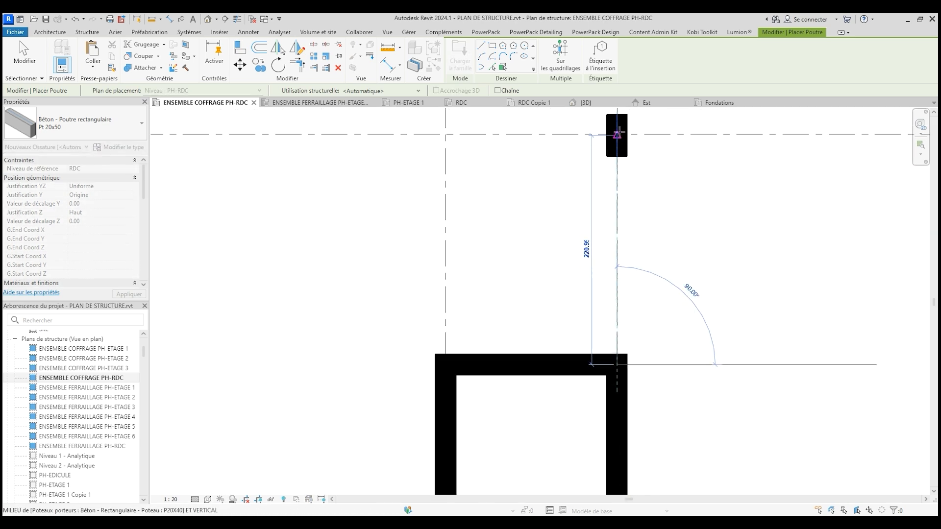
click(617, 133)
Draw a Pt 20x50 beam along the fifth vertical grid line from the Y13 column to the Y10 column.
scroll(614, 211, down, 2)
scroll(568, 414, up, 3)
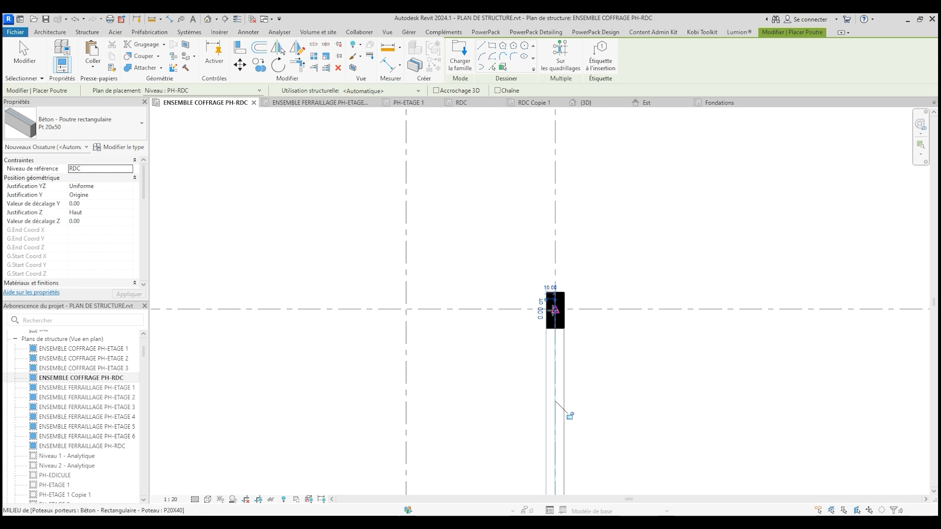
click(555, 310)
scroll(556, 314, down, 3)
scroll(549, 265, up, 3)
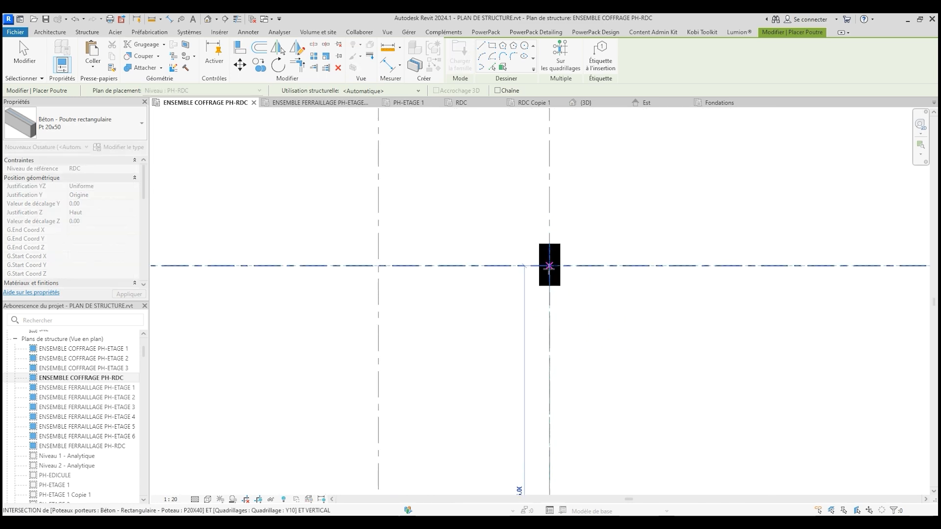
click(549, 265)
Choose the Pt 20x30 beam type, rename it Pt 20x40, and update its height h to match the new name.
scroll(549, 266, down, 3)
scroll(705, 236, up, 1)
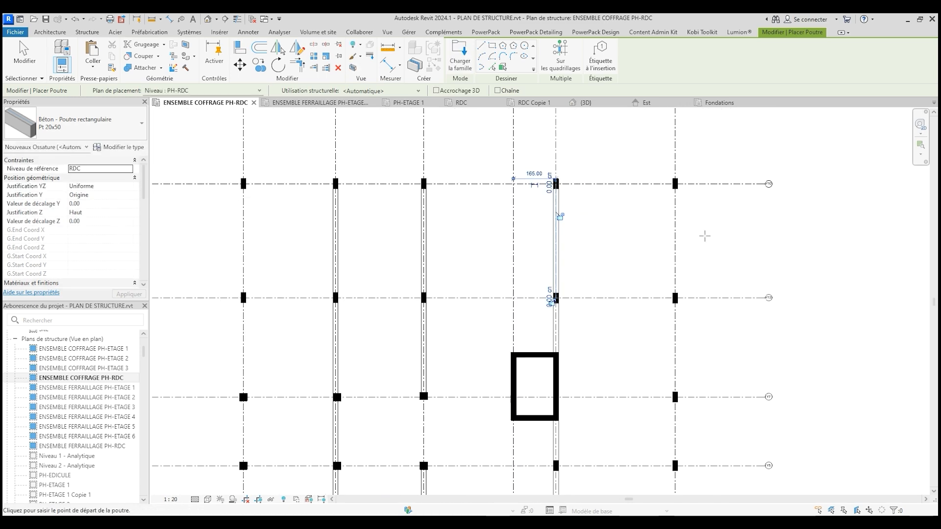
scroll(696, 196, up, 3)
click(73, 124)
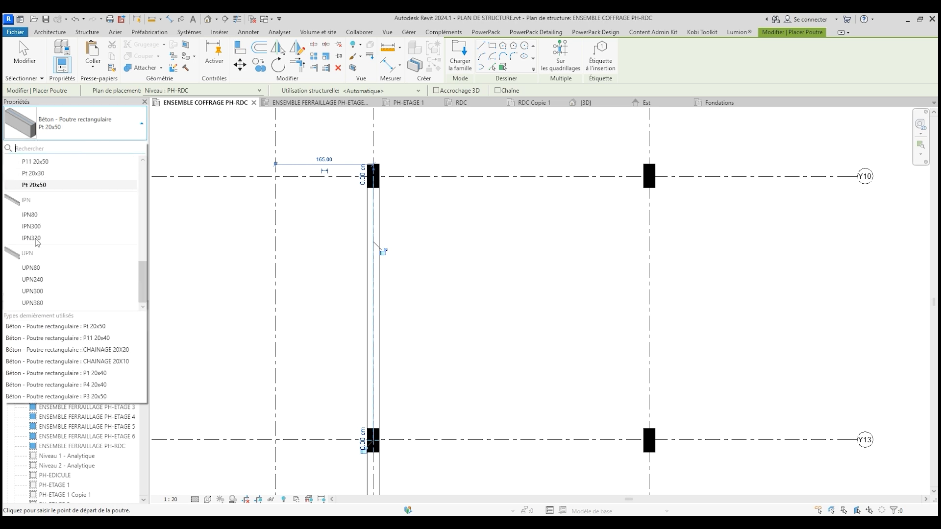
scroll(59, 208, up, 1)
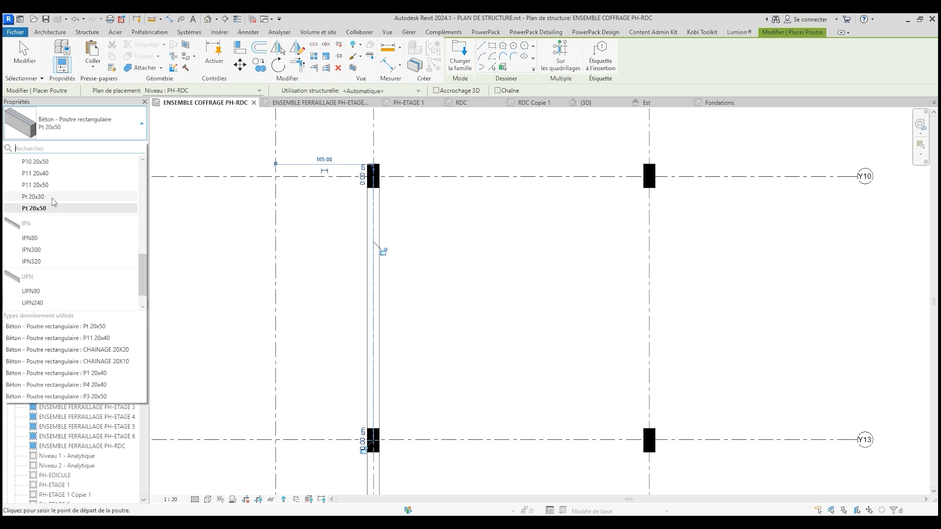
click(52, 197)
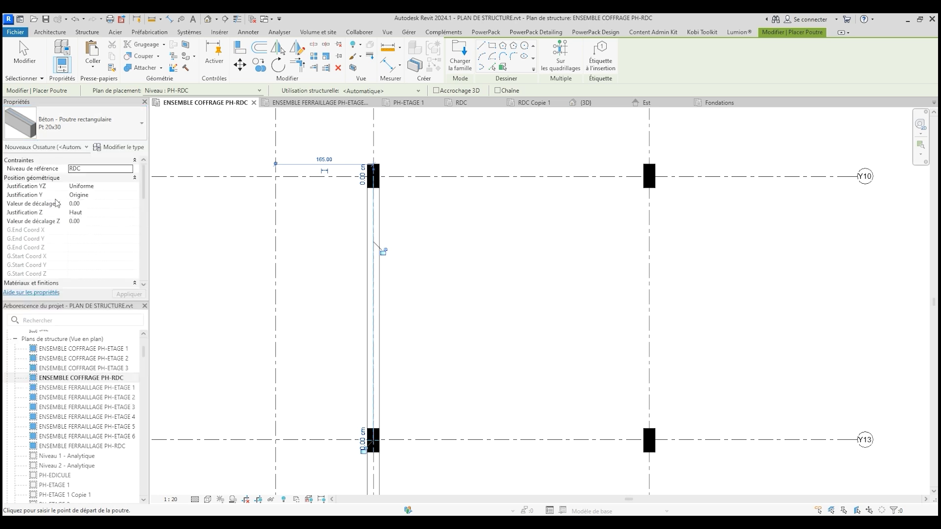
click(125, 148)
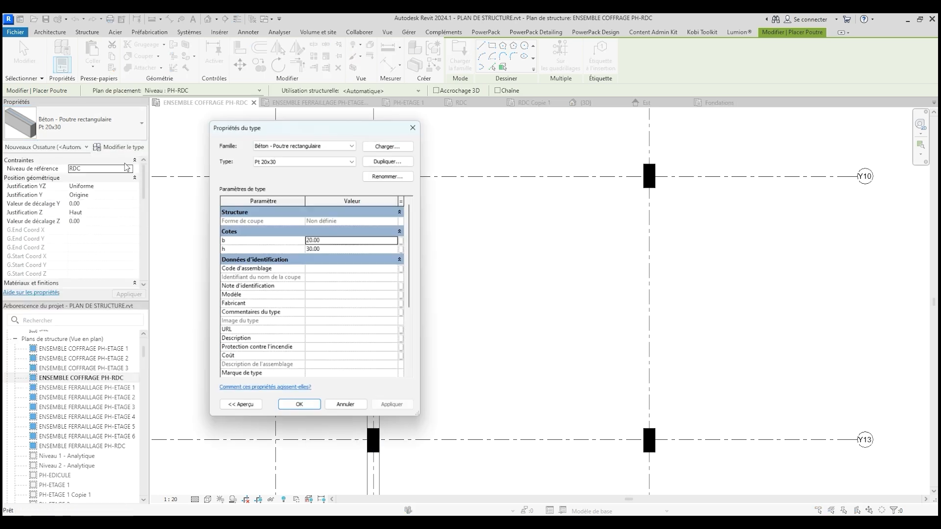
click(388, 175)
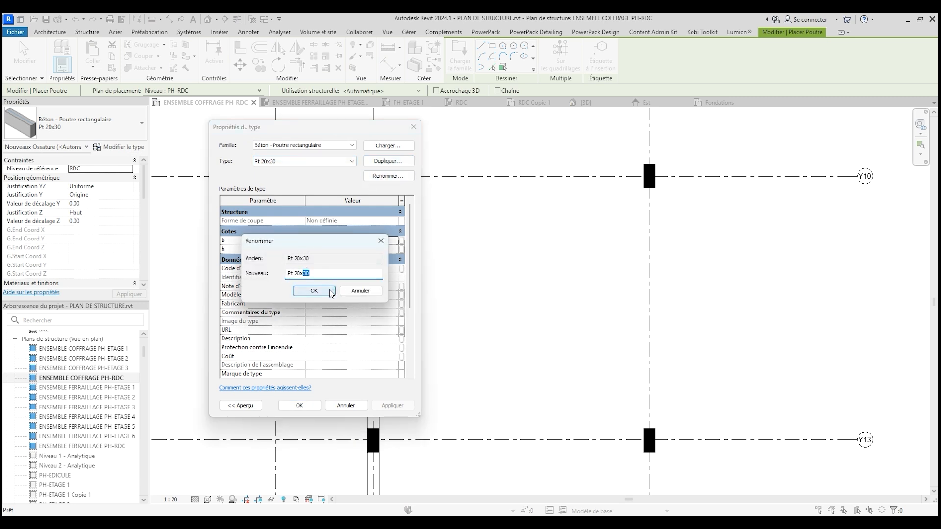
click(313, 291)
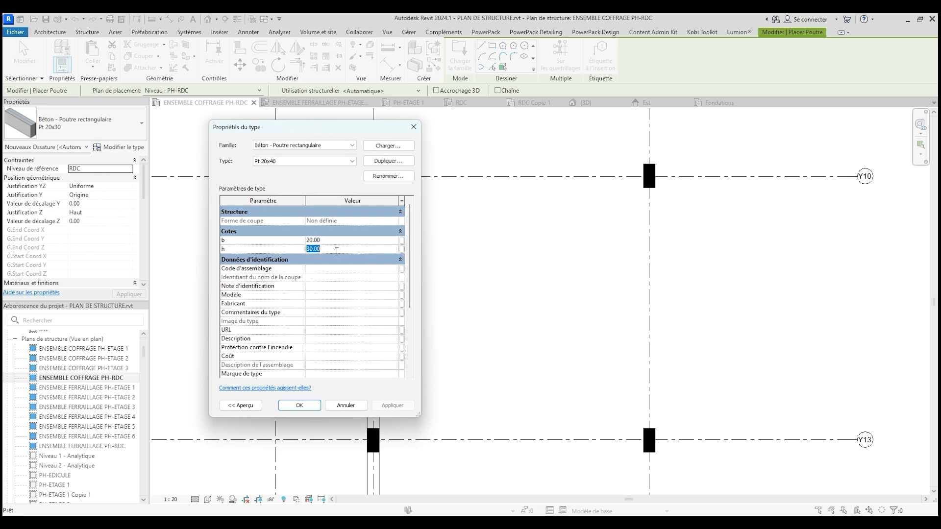
click(299, 406)
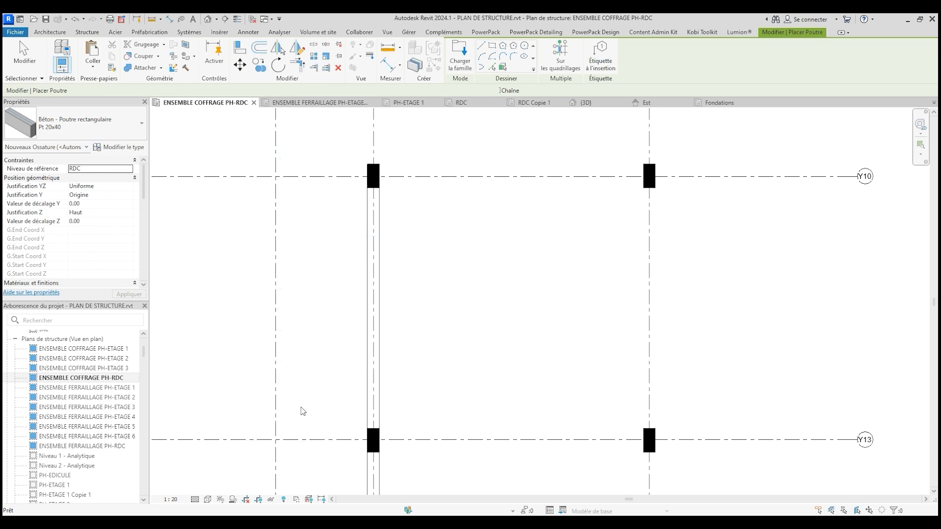
Draw Pt 20x40 beams along the last vertical grid line from Y10 to Y13 and from Y13 to Y7.
click(647, 180)
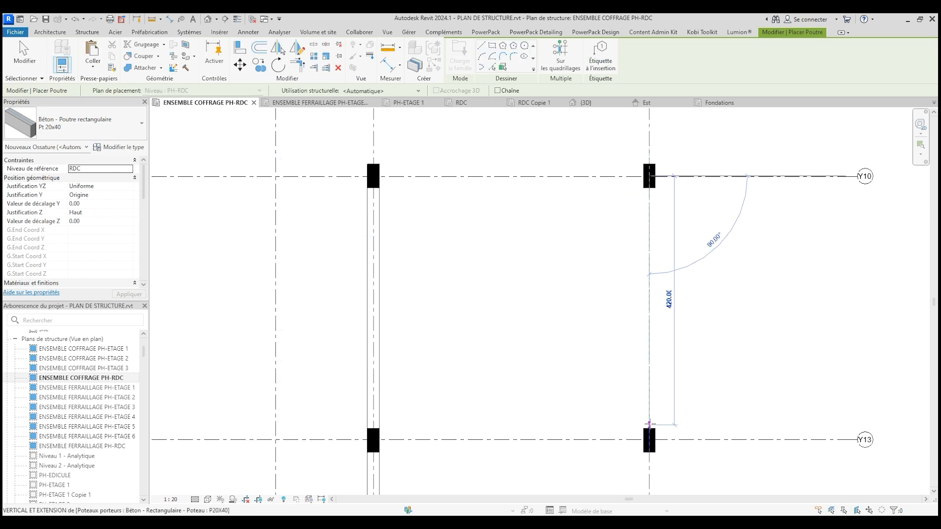
click(650, 440)
scroll(630, 281, down, 2)
scroll(632, 339, up, 2)
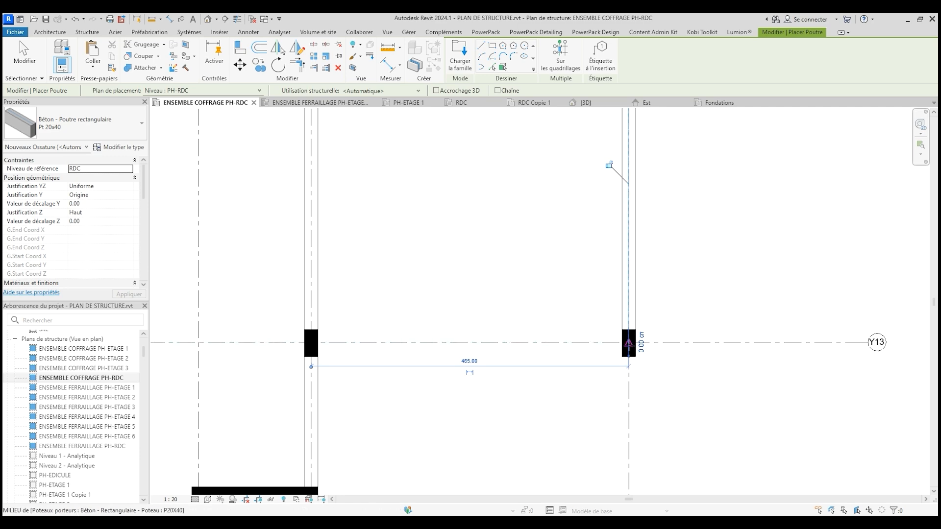
click(631, 341)
scroll(657, 343, down, 4)
scroll(651, 441, up, 2)
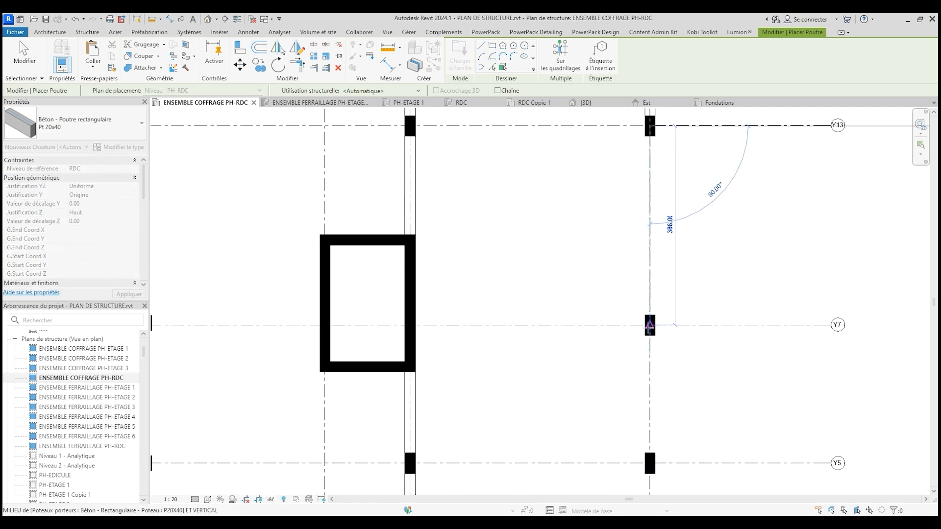
click(651, 383)
click(650, 325)
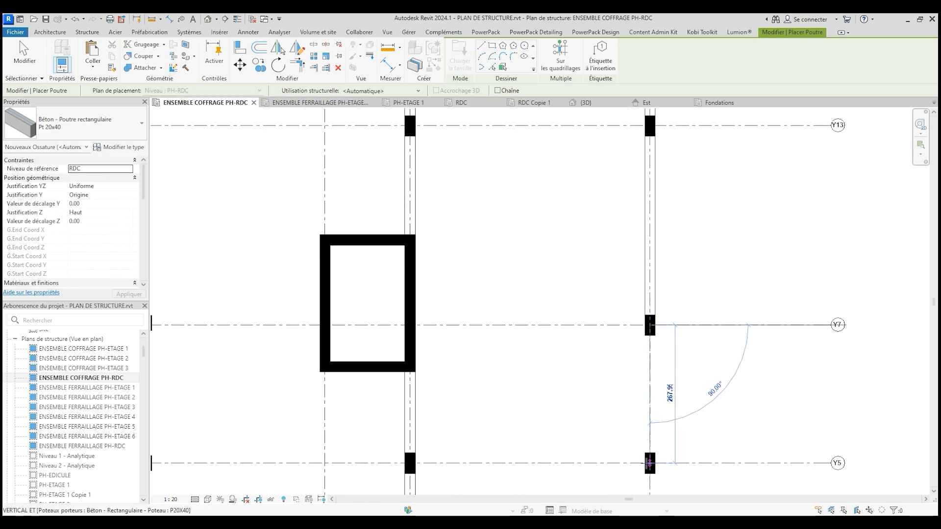
Draw Pt 20x40 beams on the last vertical grid line from Y7 to Y5 and from Y5 to the column row below.
click(650, 464)
scroll(666, 258, down, 2)
scroll(640, 421, up, 2)
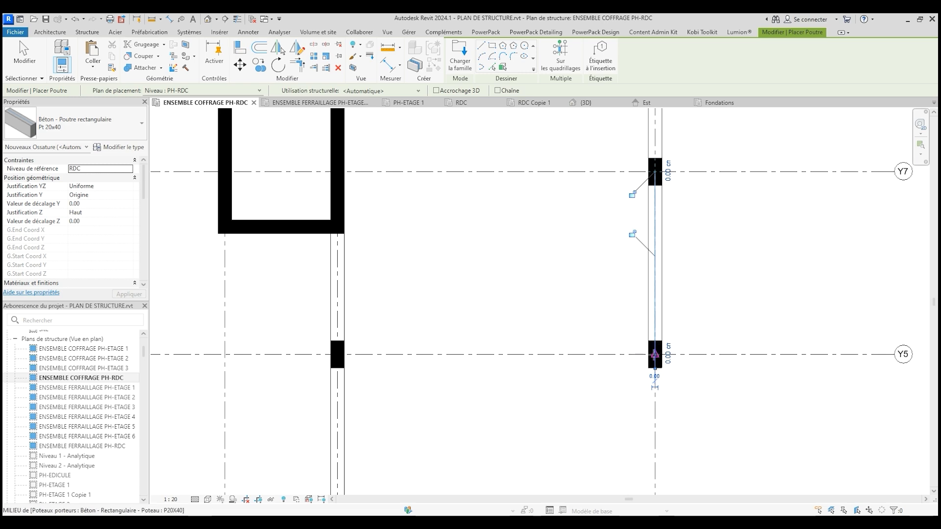
click(654, 355)
scroll(632, 255, down, 3)
scroll(652, 372, up, 4)
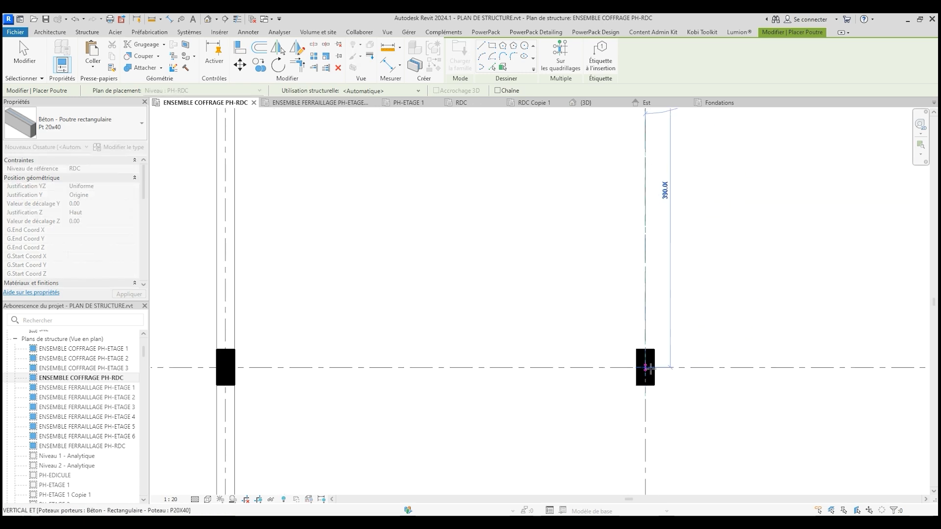
click(645, 368)
Draw a Pt 20x40 beam between the columns in the lowest bay of the last vertical grid line.
scroll(668, 336, down, 1)
click(640, 354)
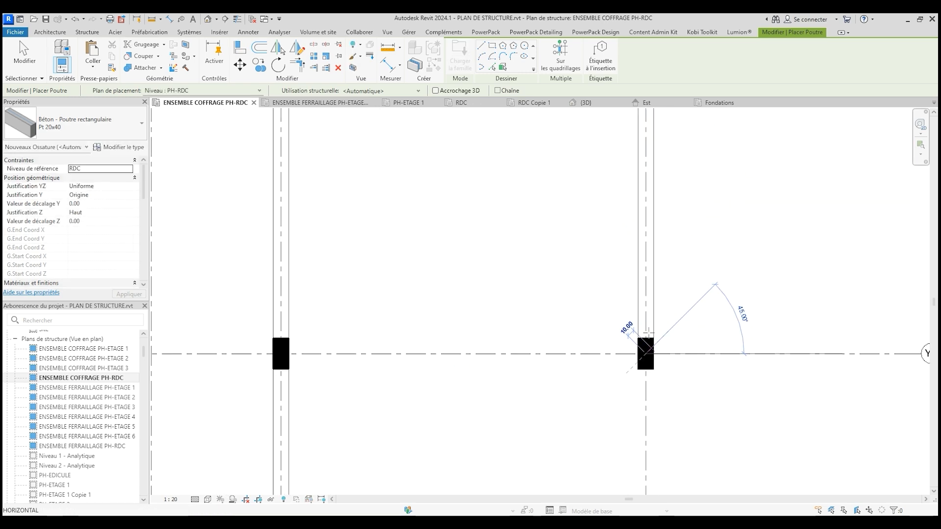
scroll(691, 265, down, 3)
scroll(654, 405, up, 5)
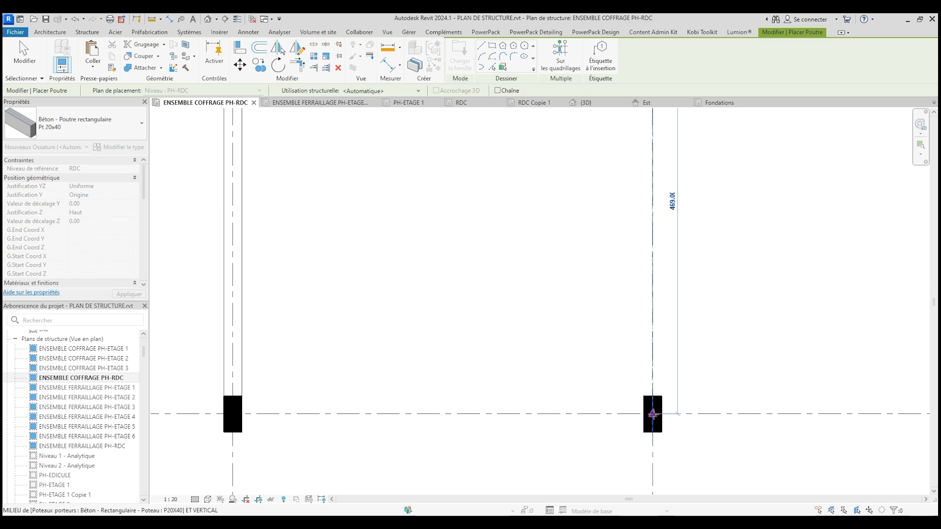
click(658, 404)
Draw a Pt 20x40 beam along the first vertical grid line between the columns at Y3 and Y5.
scroll(686, 343, down, 4)
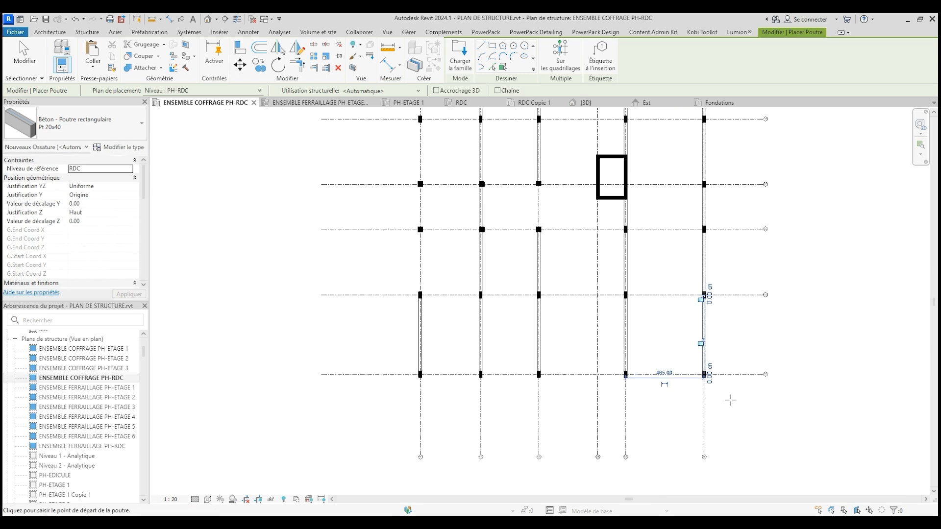
scroll(422, 275, up, 4)
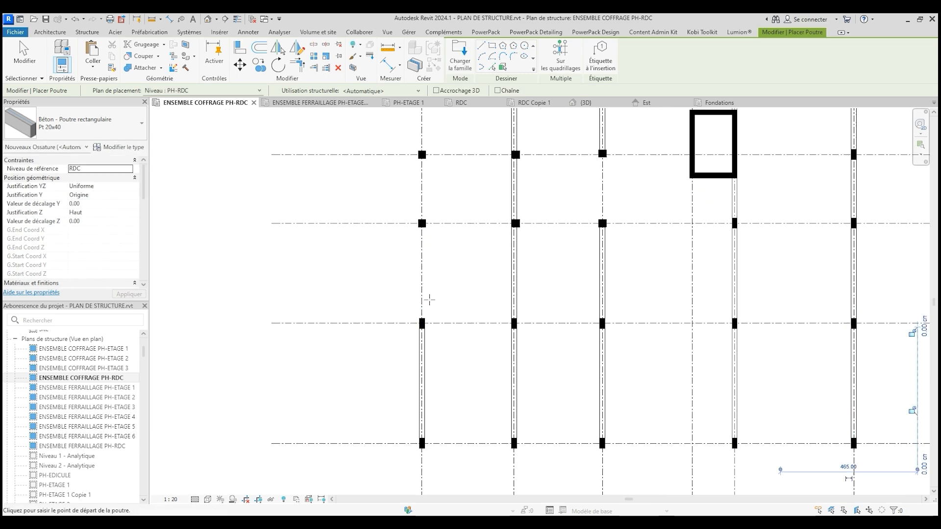
click(420, 295)
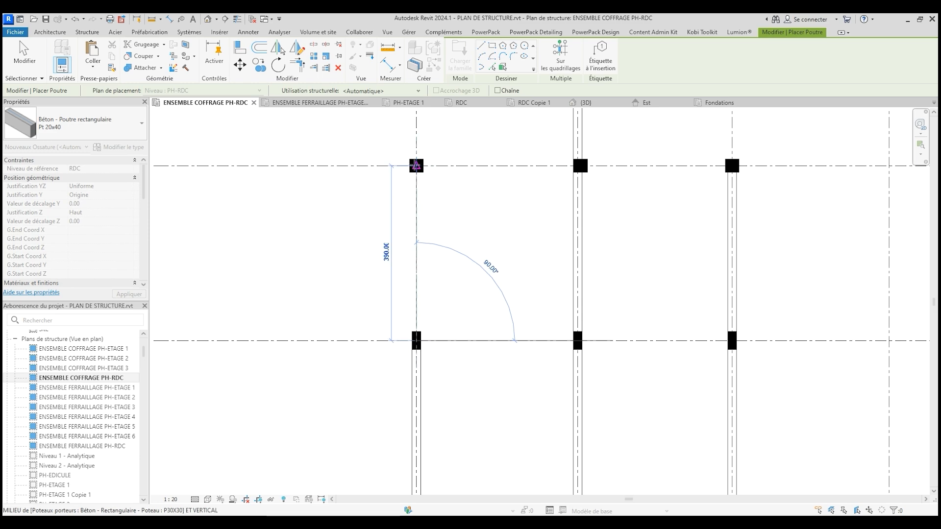
click(429, 168)
Draw a Pt 20x40 beam along the first vertical grid line between the columns at Y5 and Y7.
click(417, 166)
scroll(448, 336, down, 3)
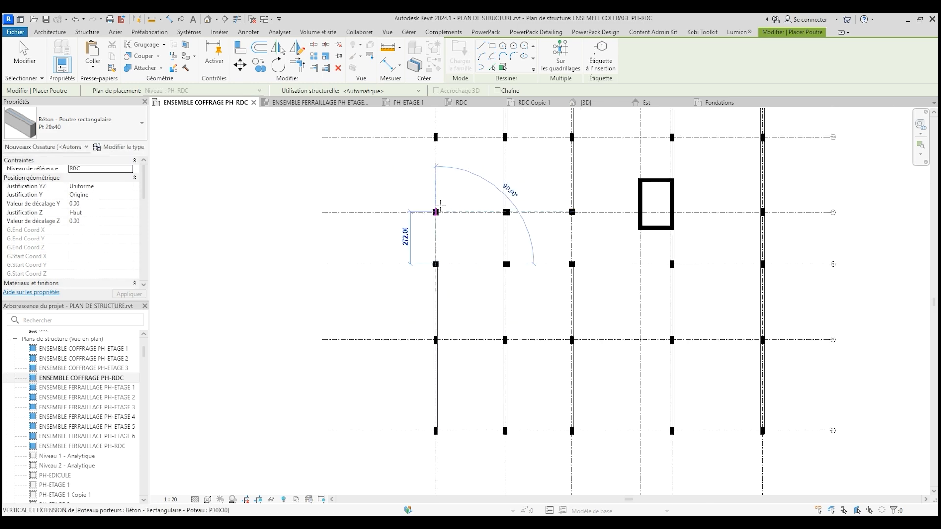
scroll(441, 204, up, 4)
click(425, 225)
scroll(426, 225, down, 3)
Draw a Pt 20x40 beam along the first vertical grid line between the columns at Y7 and Y10.
scroll(441, 387, up, 3)
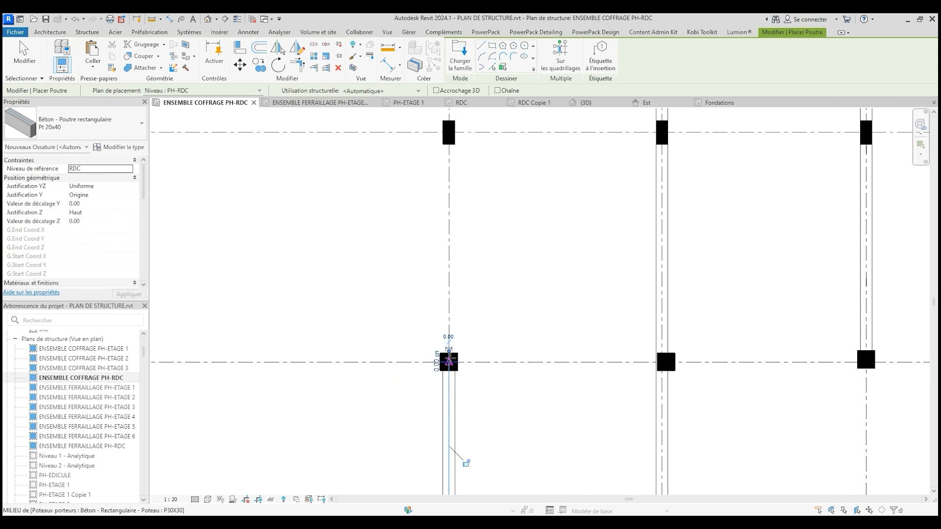
click(450, 363)
scroll(476, 417, down, 2)
scroll(454, 201, up, 3)
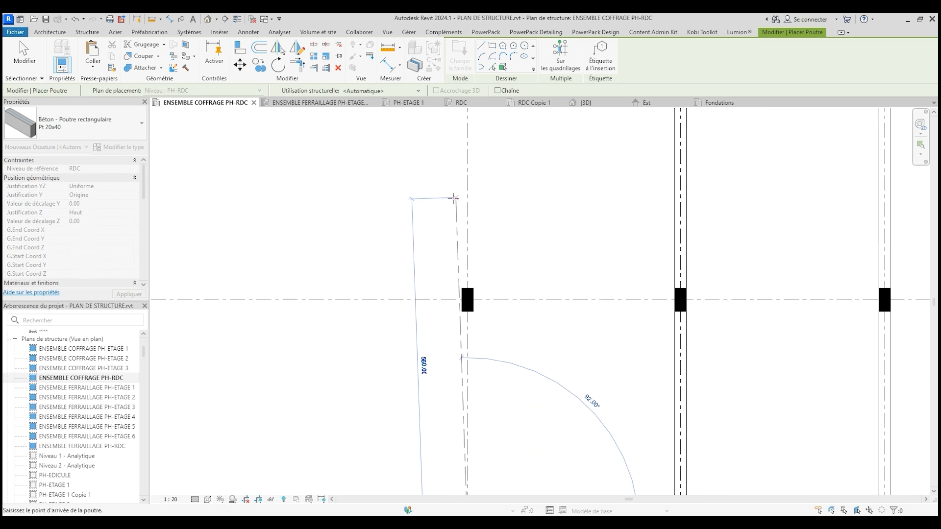
click(491, 341)
scroll(506, 380, down, 2)
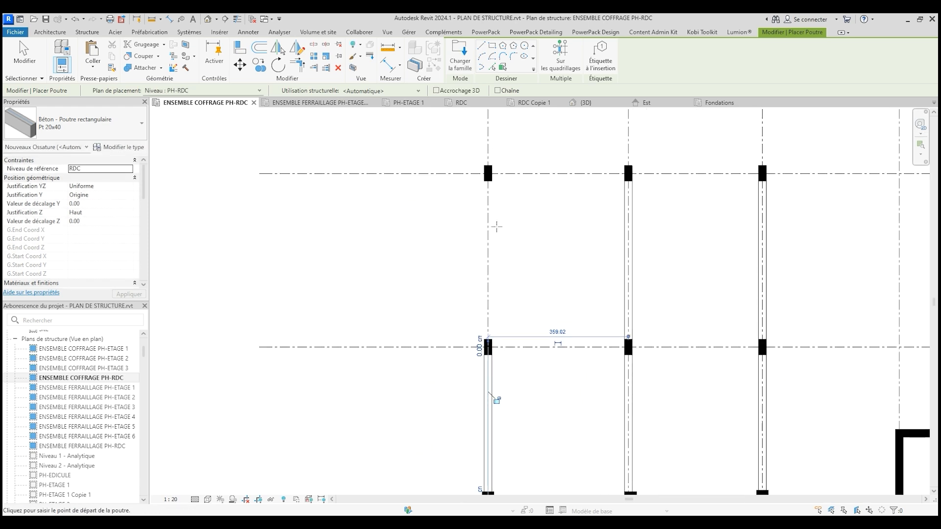
Draw a Pt 20x40 beam along the first vertical grid line between the columns at Y10 and Y13.
scroll(491, 346, up, 3)
click(487, 348)
scroll(493, 386, down, 3)
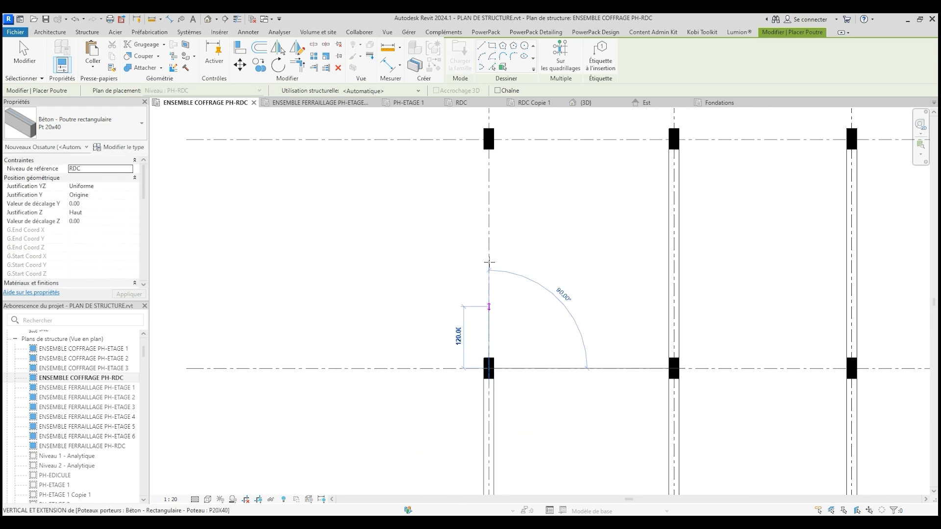
scroll(494, 149, up, 2)
scroll(487, 137, up, 1)
click(485, 132)
Draw a horizontal Pt 20x40 beam on grid line Y3 from the third to the fourth column line.
scroll(535, 351, down, 6)
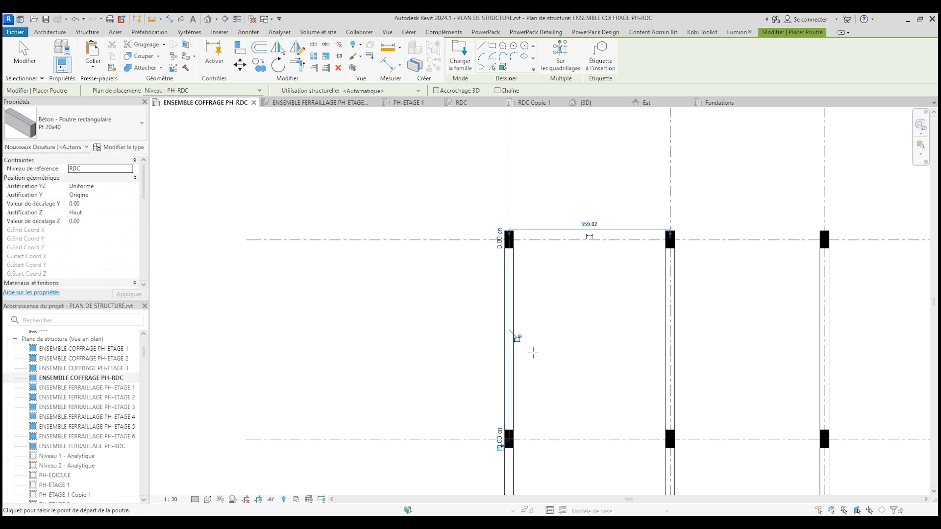
scroll(512, 262, down, 1)
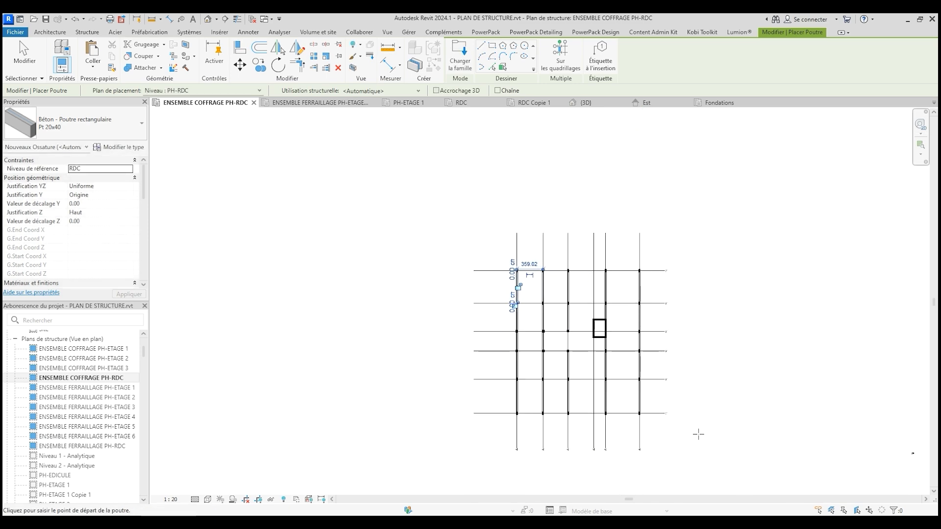
scroll(680, 398, up, 2)
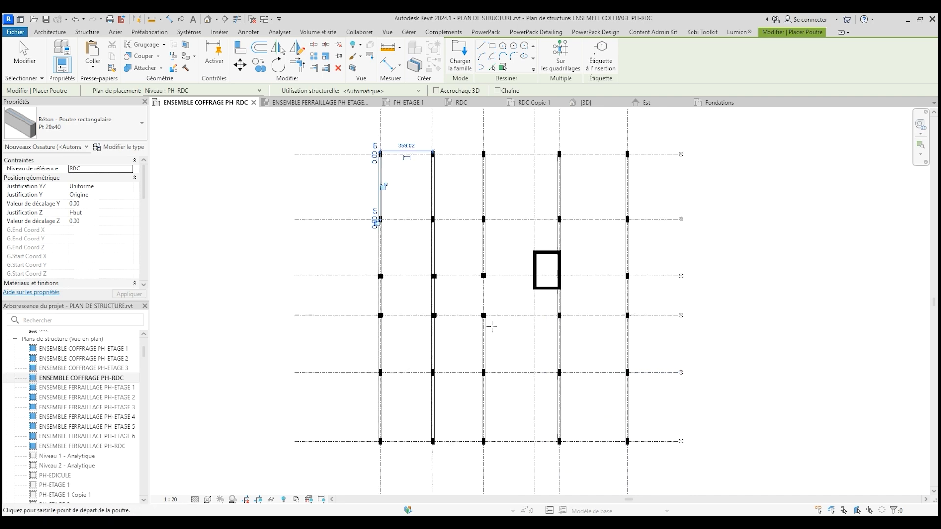
scroll(485, 321, up, 5)
click(474, 392)
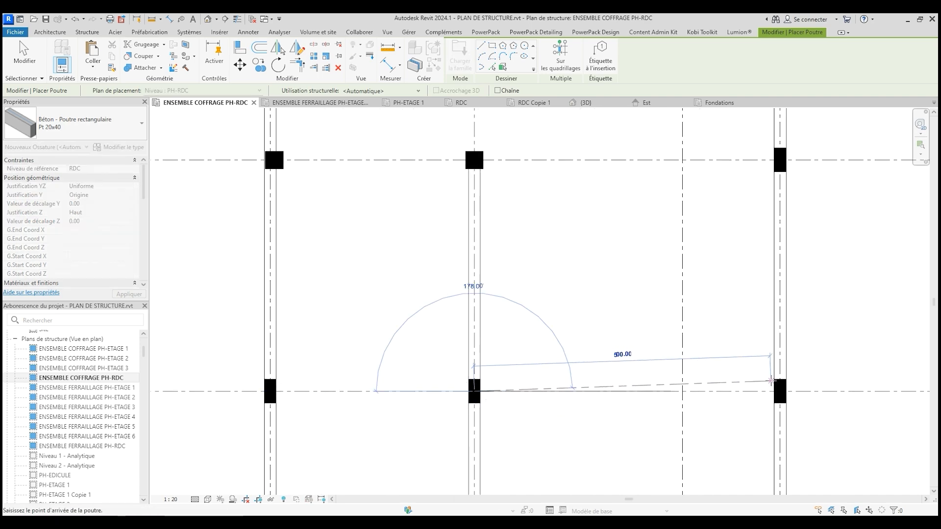
click(779, 392)
Draw a horizontal Pt 20x40 beam on grid line Y5 from the third to the fourth column line.
scroll(686, 416, down, 3)
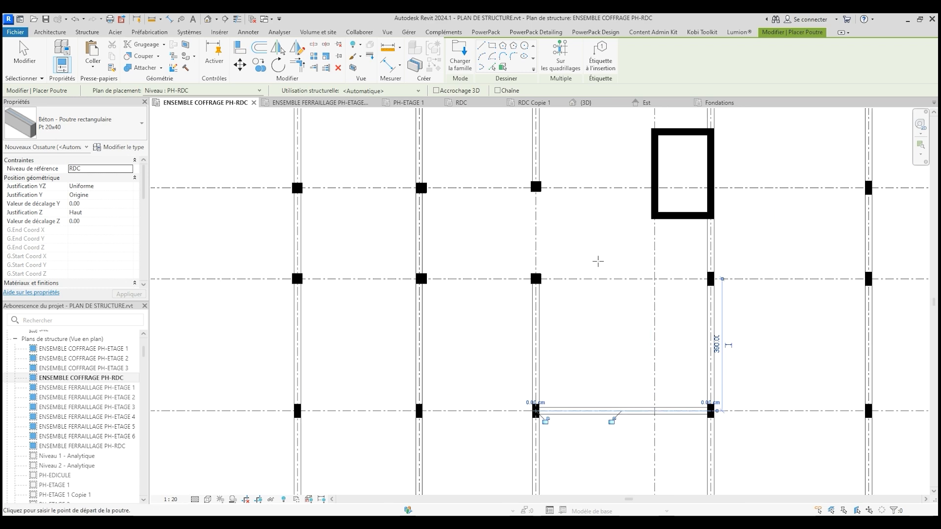
scroll(504, 290, up, 3)
click(513, 293)
scroll(630, 285, down, 2)
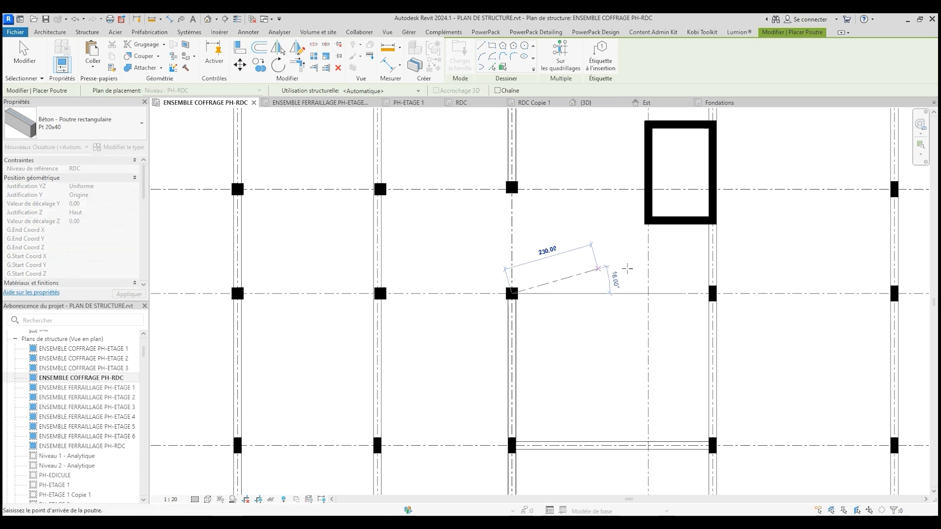
scroll(735, 294, up, 3)
click(626, 314)
Continue grid line Y5 with a Pt 20x40 beam from the fourth to the last column line.
scroll(624, 231, down, 2)
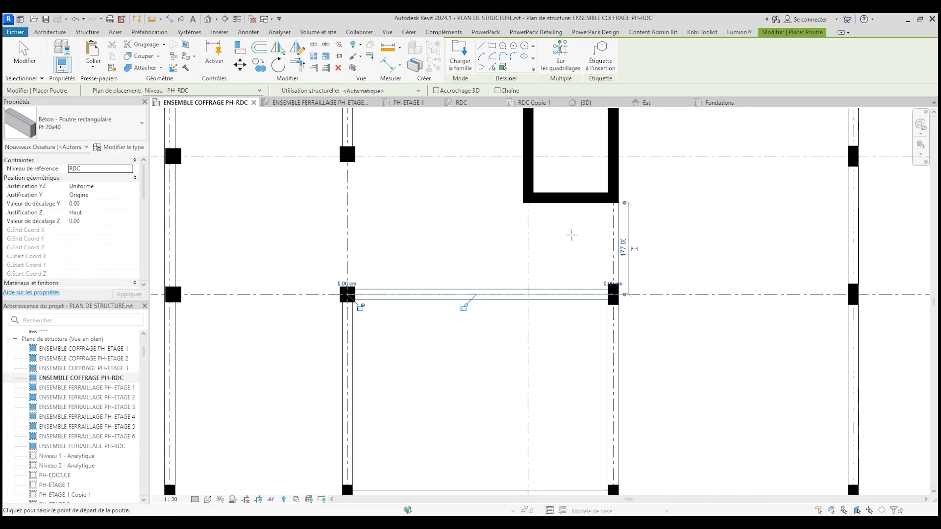
scroll(588, 243, up, 3)
click(610, 296)
scroll(563, 338, down, 2)
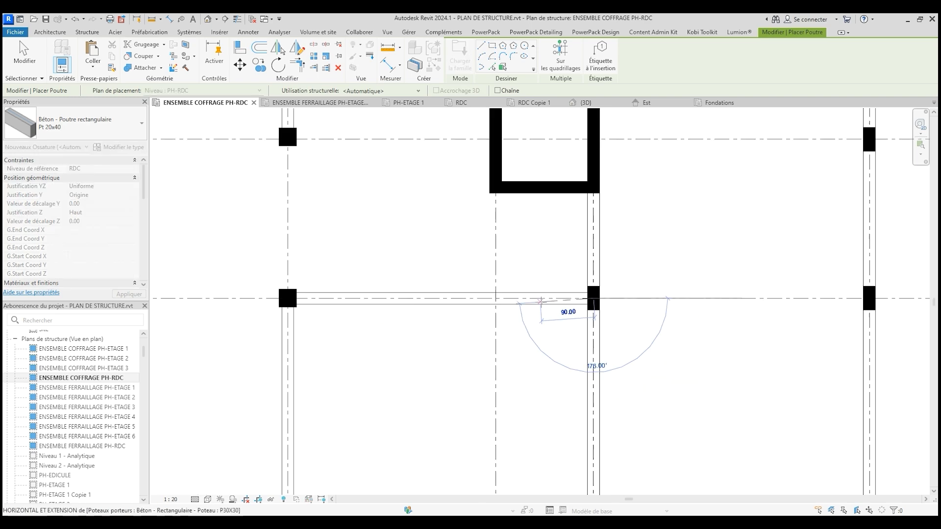
scroll(784, 294, up, 3)
click(796, 308)
Continue grid line Y3 with a Pt 20x40 beam from the fourth to the last column line.
scroll(721, 261, down, 2)
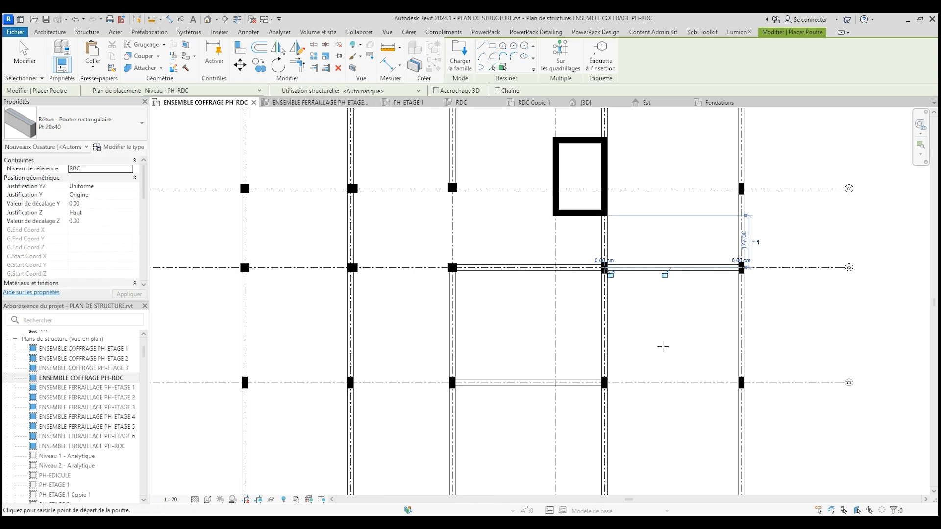
scroll(587, 375, up, 3)
click(559, 375)
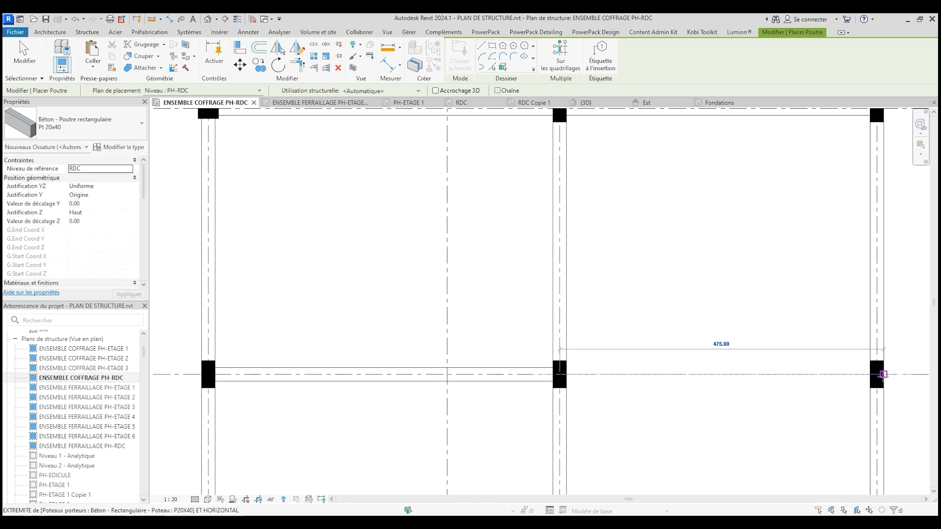
click(877, 375)
Draw a Pt 20x40 beam on the lowest horizontal grid line from the third to the fourth column.
scroll(816, 328, down, 2)
scroll(757, 365, down, 2)
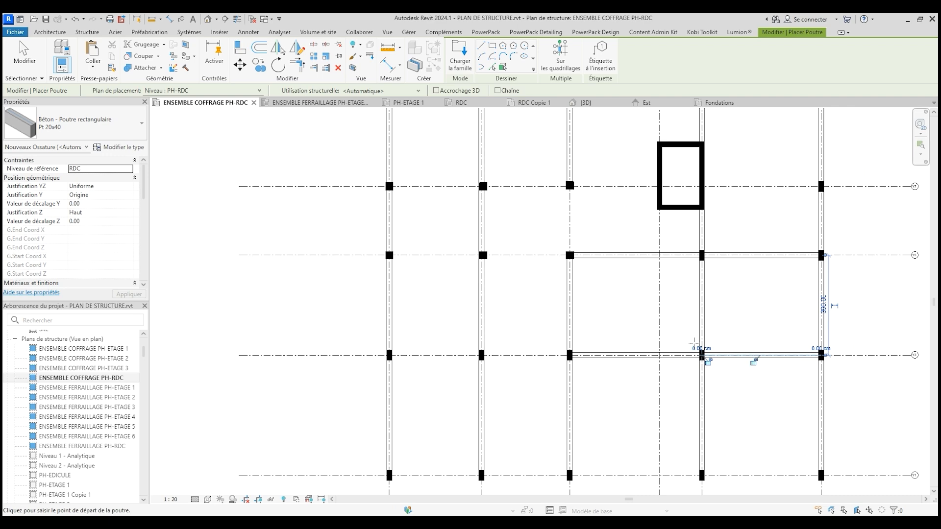
scroll(570, 473, up, 3)
click(569, 475)
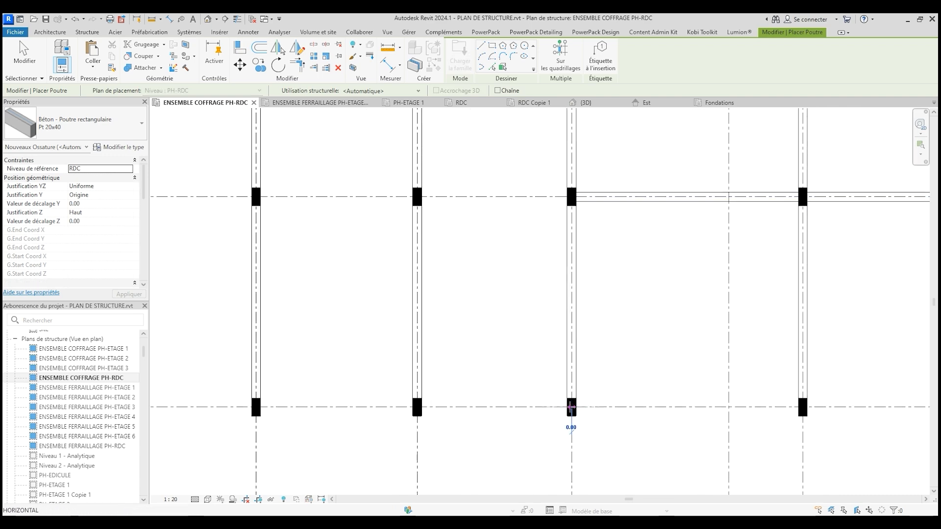
click(803, 407)
Draw a Pt 20x40 beam on the lowest horizontal grid line from the fourth to the last column.
scroll(634, 420, up, 2)
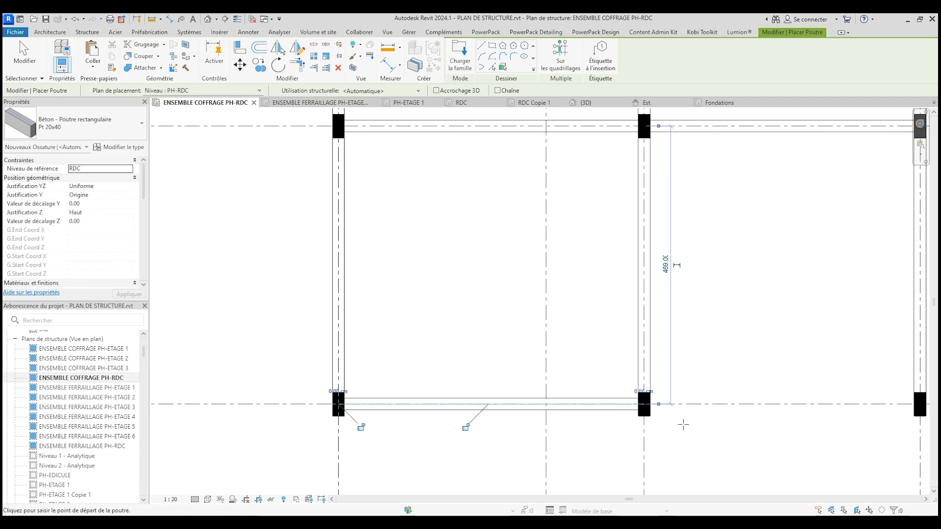
click(646, 402)
scroll(705, 390, down, 3)
scroll(872, 417, up, 4)
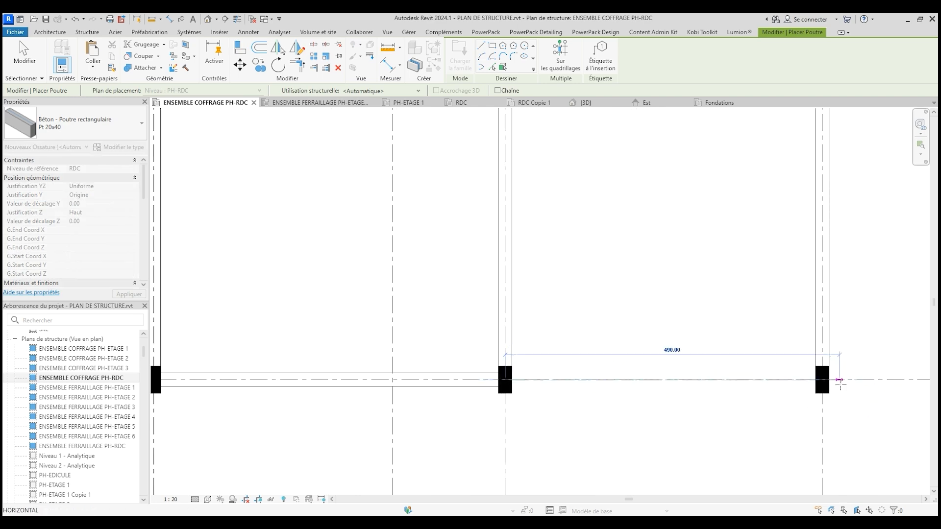
click(822, 379)
Draw a Pt 20x40 beam on grid line Y7 from the last column to the near wall of the rectangular shaft.
scroll(822, 379, down, 4)
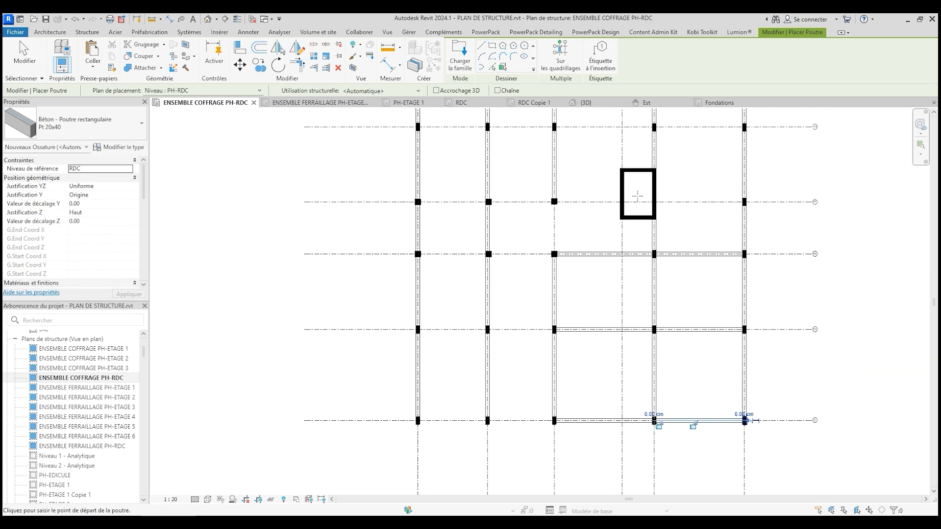
scroll(637, 196, up, 4)
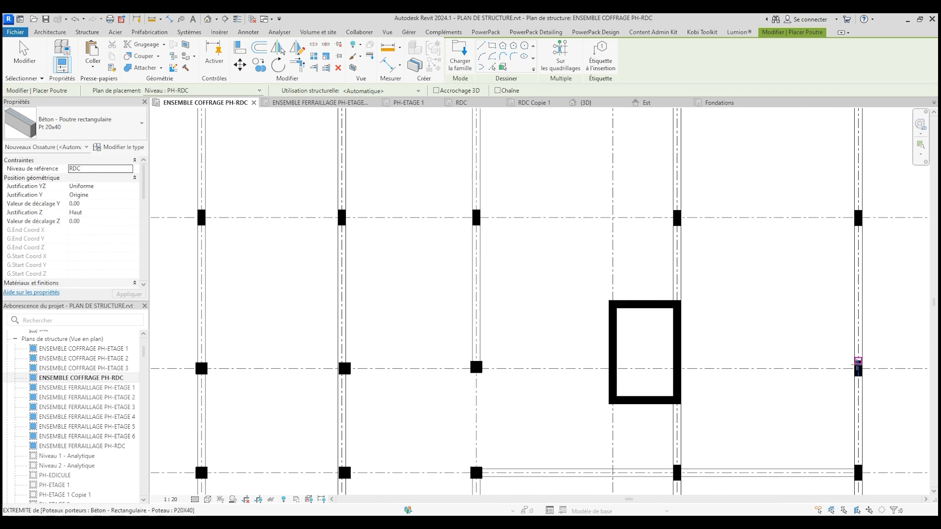
click(678, 368)
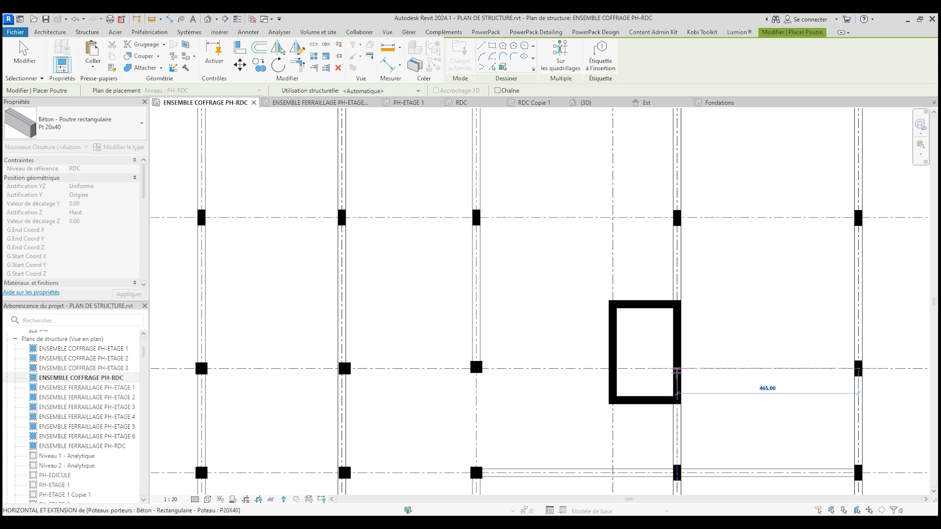
click(678, 369)
Draw a Pt 20x40 beam on grid line Y7 between the second and third columns.
scroll(735, 421, down, 2)
scroll(700, 426, up, 3)
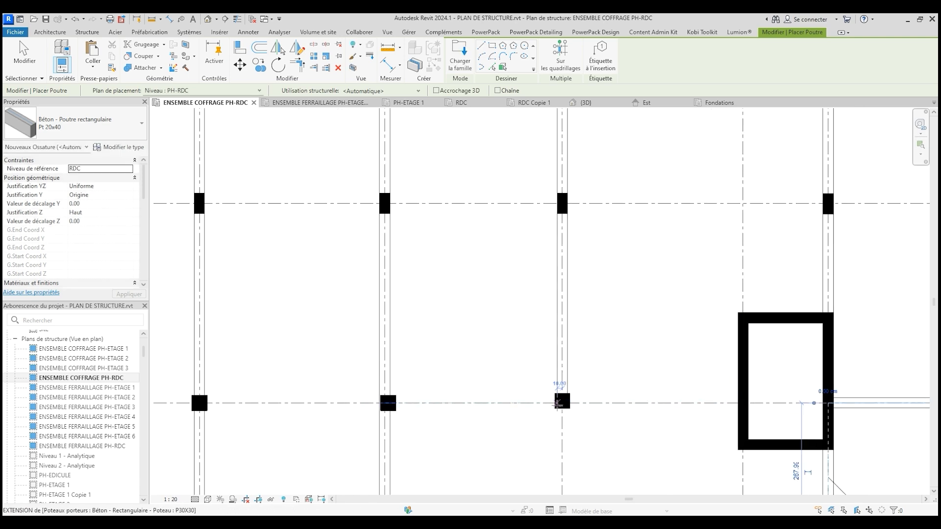
click(388, 403)
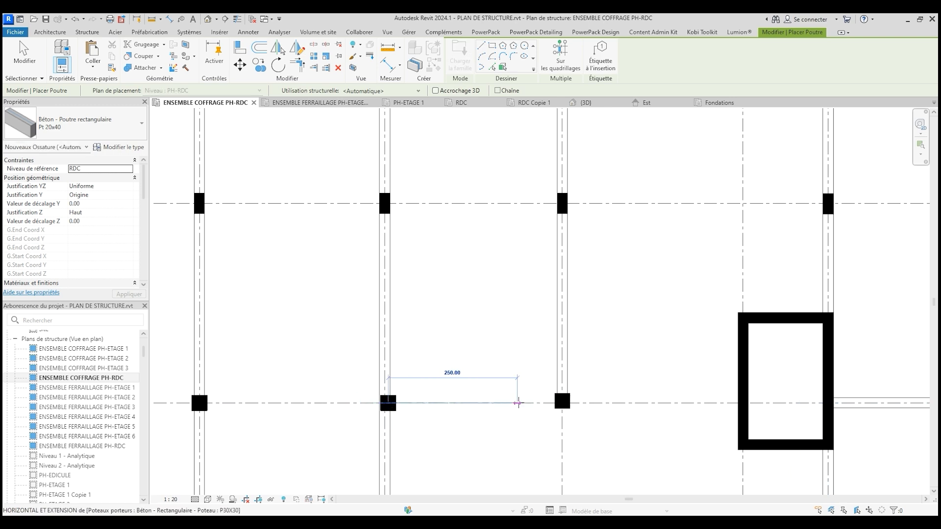
click(562, 402)
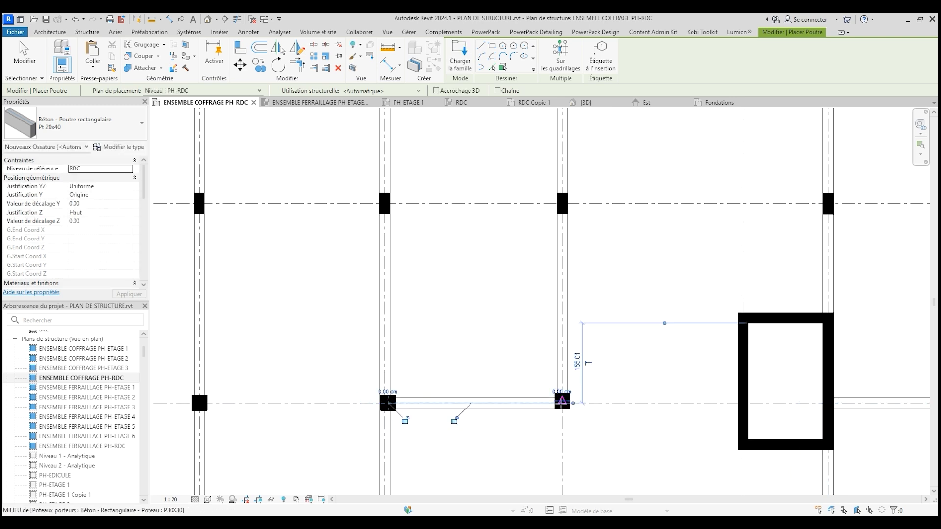
Draw a Pt 20x40 beam on grid line Y7 from the third column to the facing VL1 shaft wall.
scroll(562, 401, up, 2)
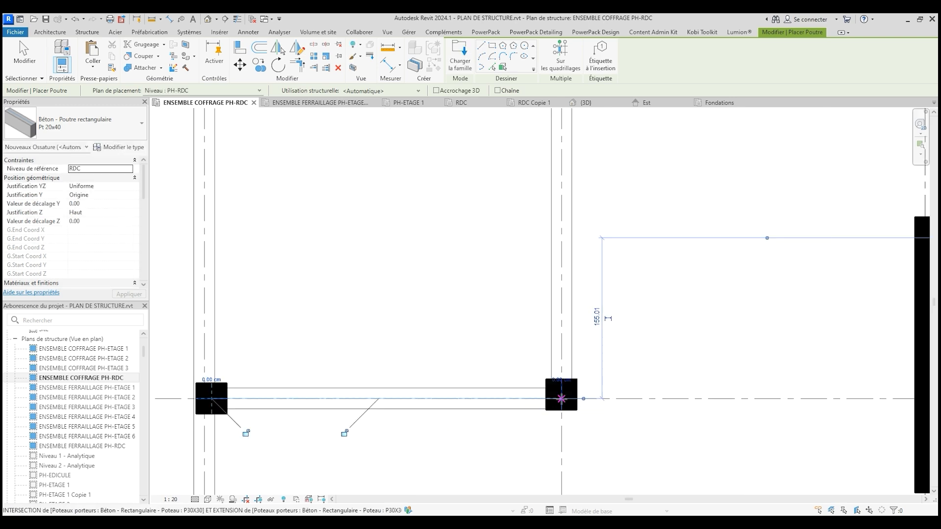
click(561, 399)
scroll(456, 399, down, 2)
scroll(722, 399, up, 2)
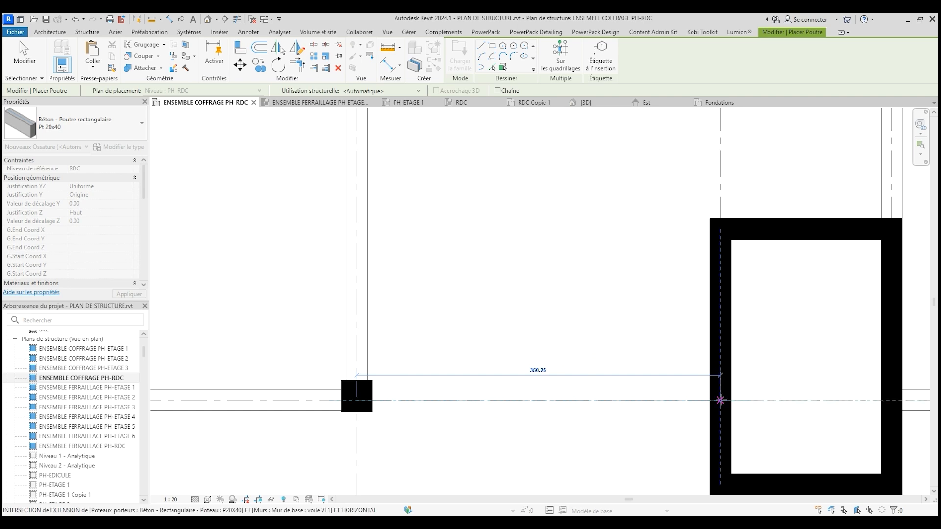
click(720, 400)
Draw a horizontal Pt 20x40 beam on grid line Y10 from the third to the fourth column.
scroll(531, 427, down, 3)
scroll(578, 426, down, 1)
scroll(539, 294, up, 3)
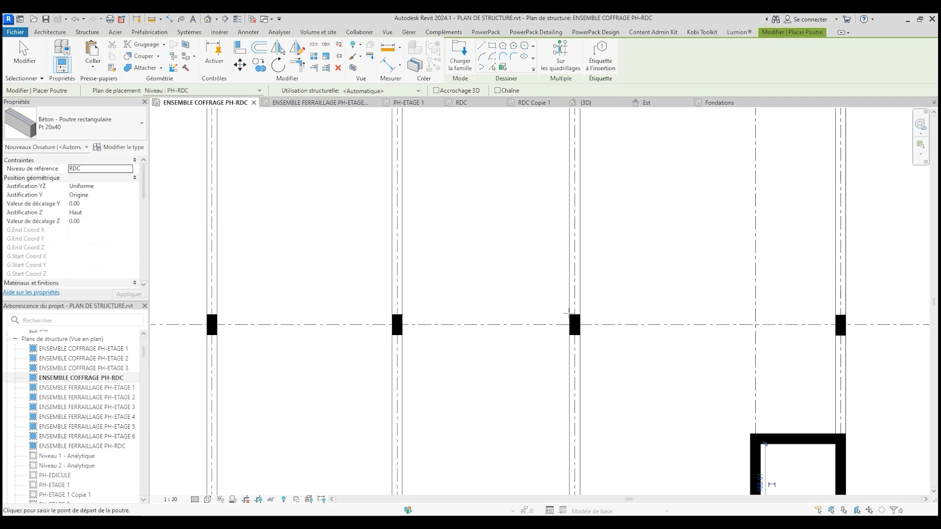
click(574, 324)
scroll(608, 336, down, 2)
scroll(833, 324, up, 3)
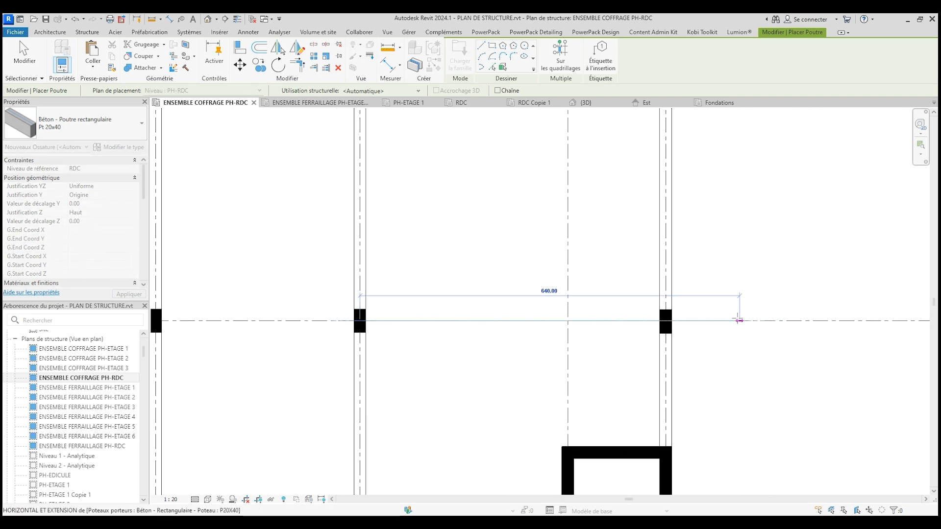
click(665, 321)
Draw a horizontal Pt 20x40 beam on grid line Y13 from the third to the fourth column.
scroll(665, 321, down, 2)
scroll(515, 216, up, 4)
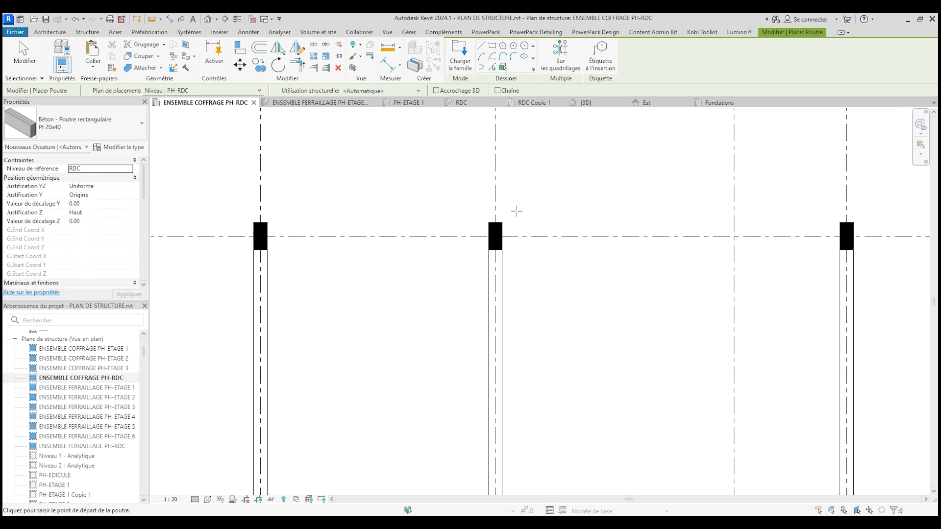
click(492, 241)
scroll(612, 230, down, 2)
scroll(706, 250, up, 3)
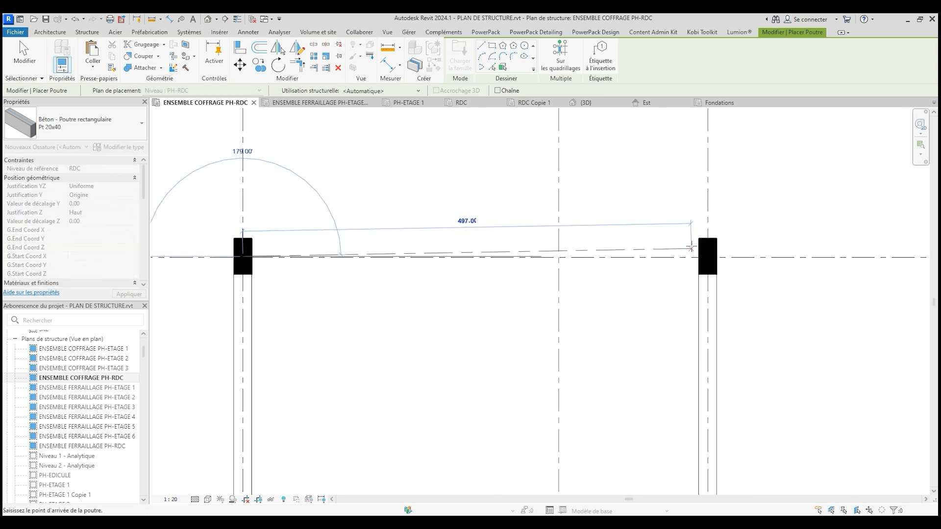
click(708, 255)
scroll(461, 265, down, 2)
scroll(539, 252, up, 3)
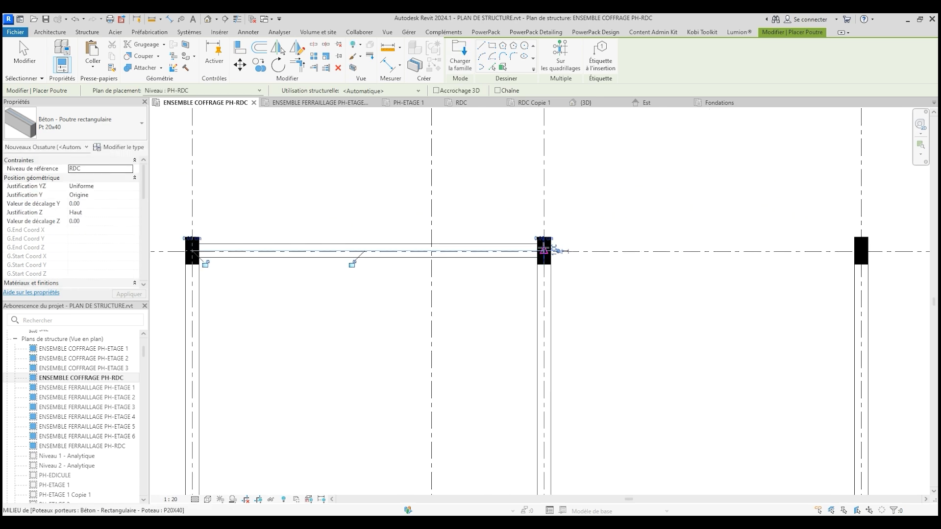
Draw a Pt 20x40 beam on the uppermost grid line Y10 from the fourth to the fifth column.
click(546, 251)
click(861, 251)
scroll(647, 184, down, 1)
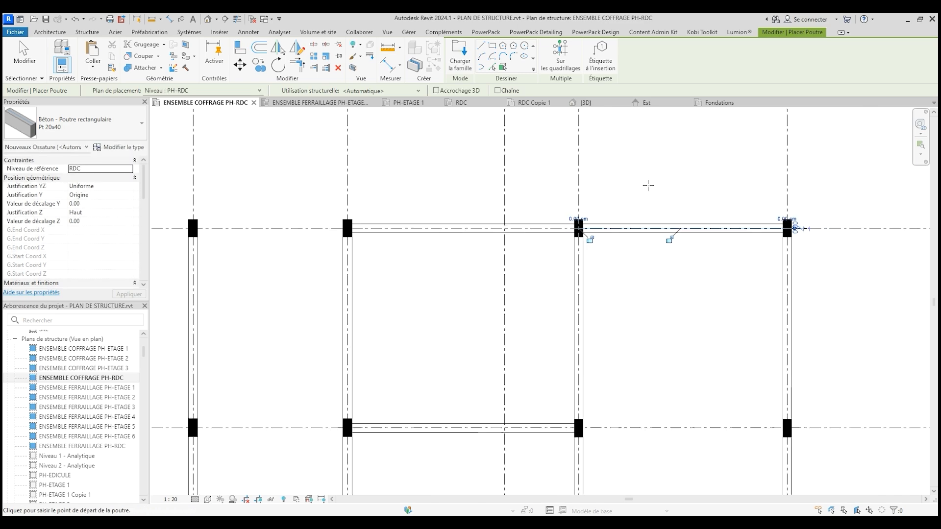
Draw two Pt 20x40 beams on the uppermost grid line Y10, from the third to the second and from the second to the first column.
scroll(765, 255, down, 2)
scroll(544, 220, up, 3)
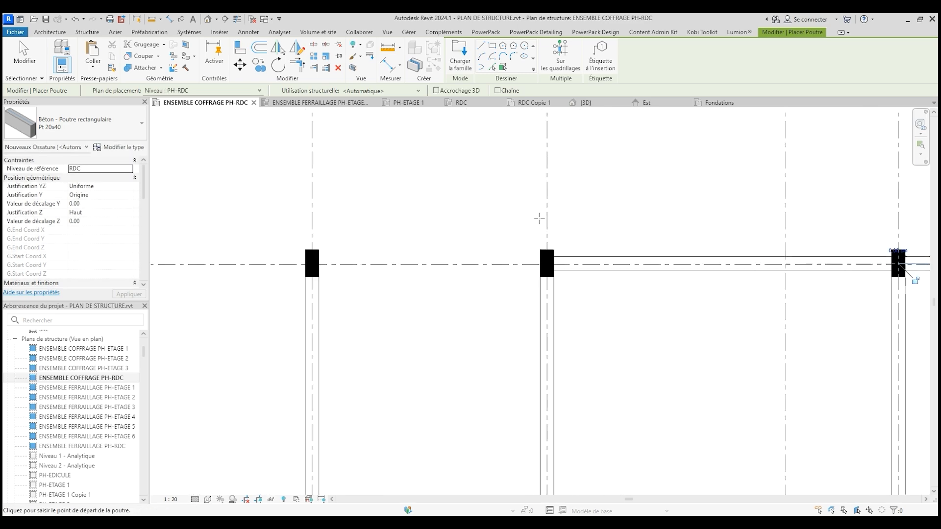
click(547, 263)
scroll(716, 281, down, 1)
scroll(495, 267, up, 2)
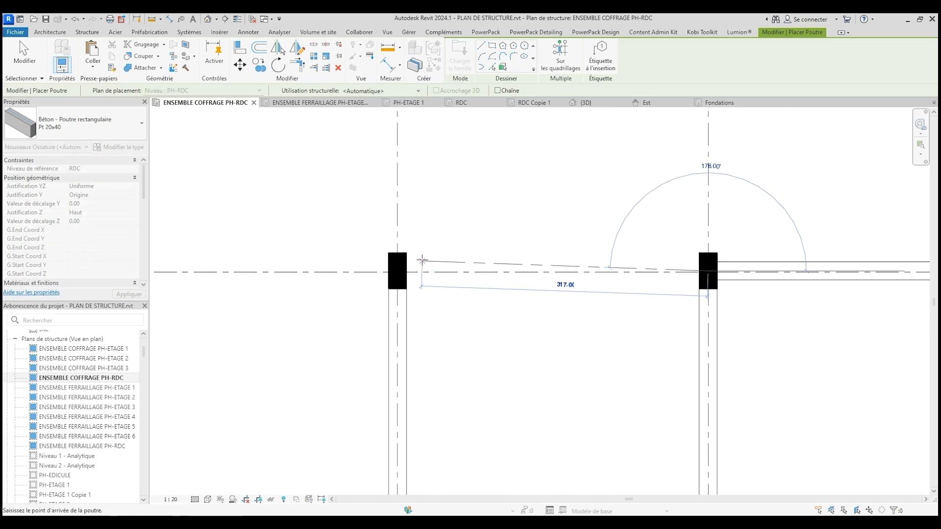
click(397, 271)
scroll(506, 273, down, 1)
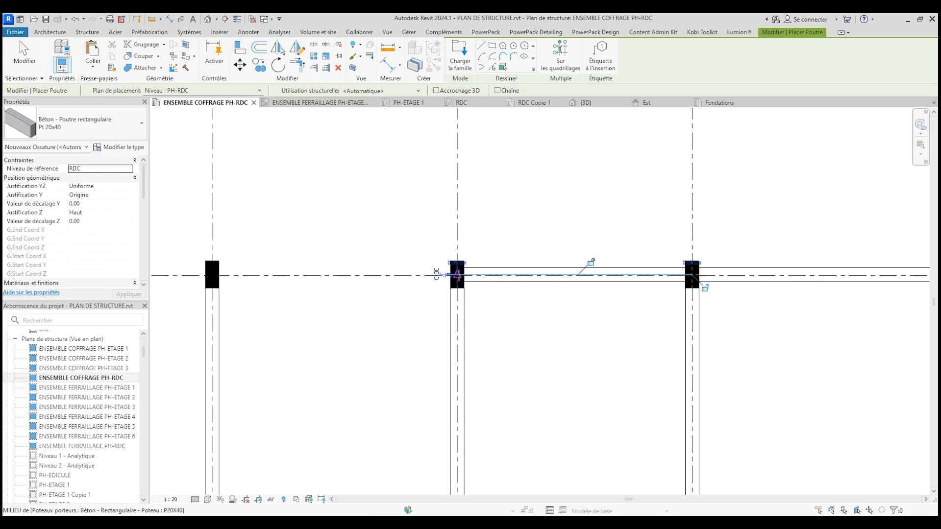
click(456, 274)
scroll(437, 292, down, 1)
scroll(343, 284, up, 2)
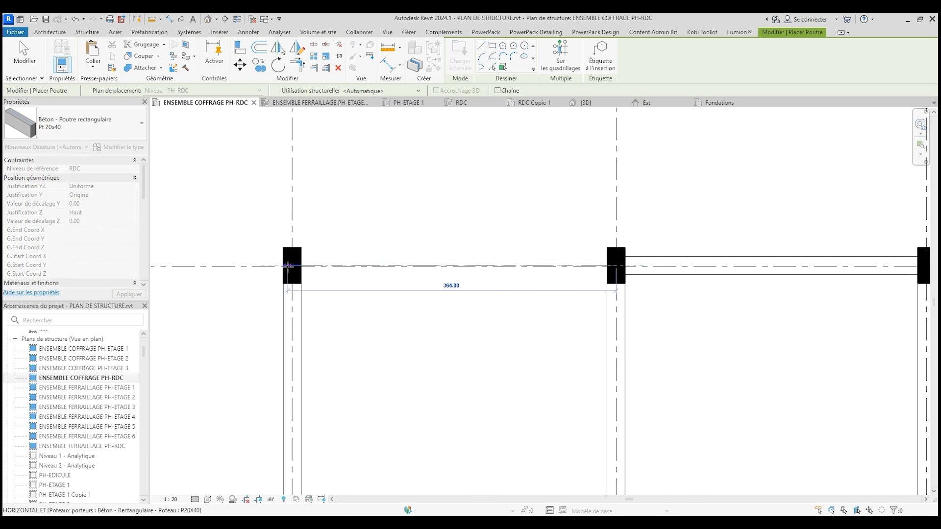
click(293, 265)
Draw two Pt 20x40 beams on grid line Y13, spanning from the third to the second and on to the first column.
scroll(475, 225, down, 4)
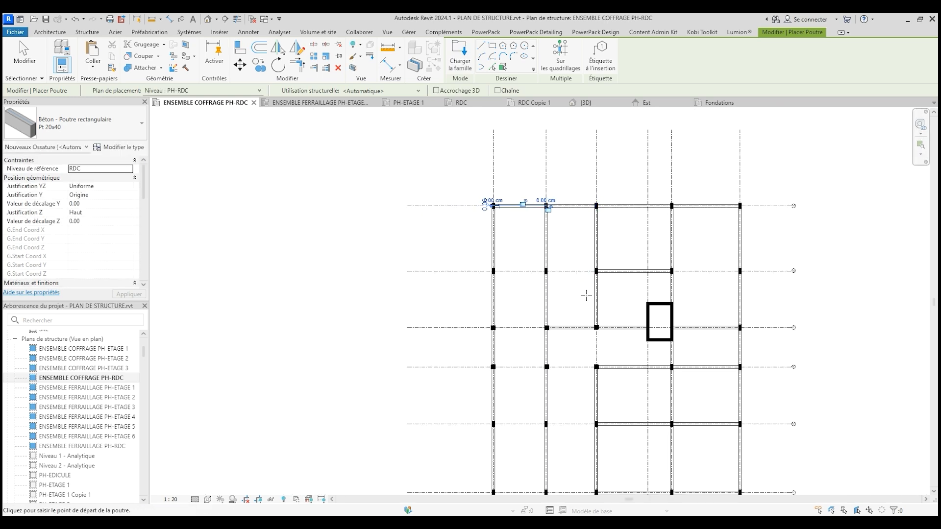
scroll(556, 303, up, 1)
scroll(594, 257, up, 3)
click(625, 260)
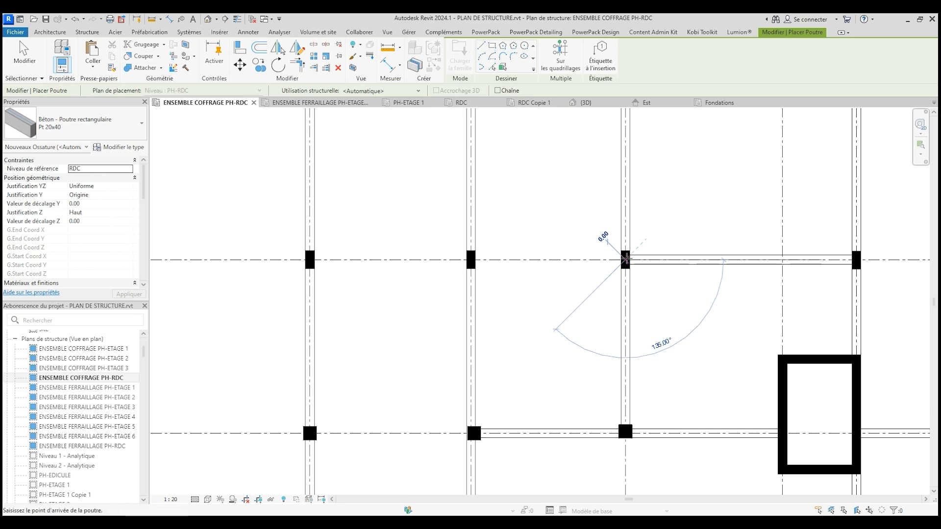
click(471, 259)
click(470, 260)
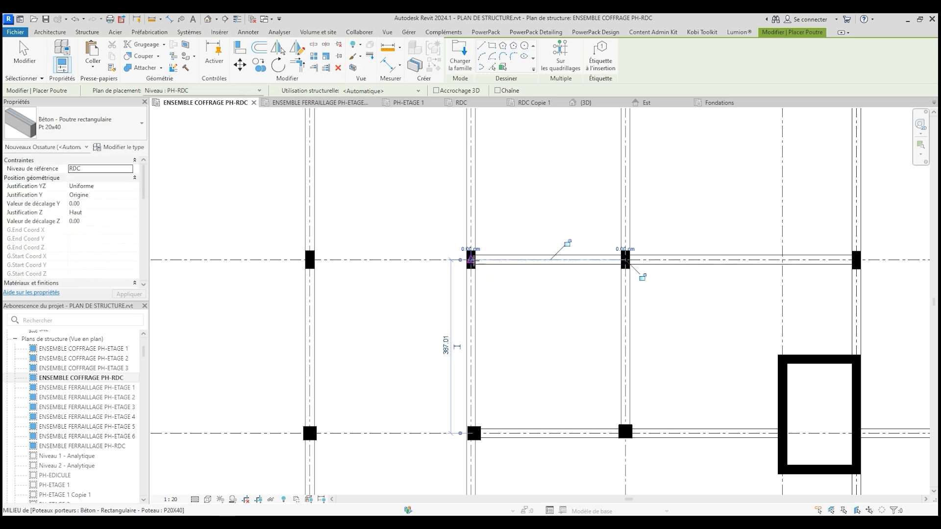
click(349, 229)
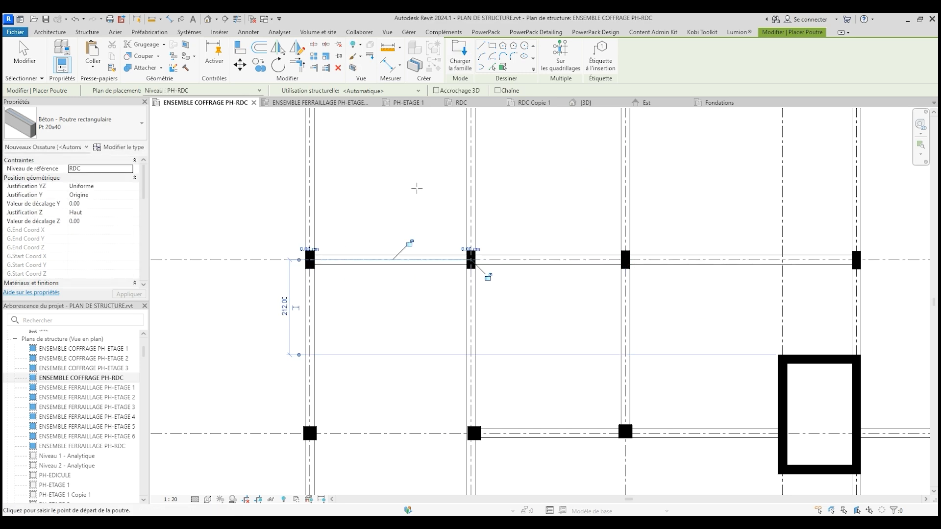
Draw a horizontal Pt 20x40 beam on grid line Y7 from the second to the first column.
scroll(426, 339, down, 2)
scroll(493, 312, up, 3)
click(477, 320)
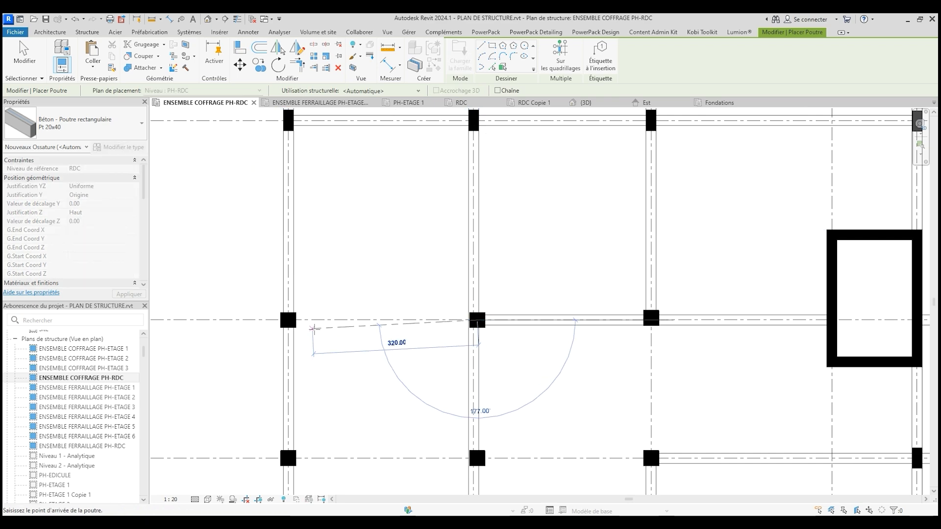
click(288, 320)
Draw two Pt 20x40 beams on grid line Y5, spanning from the third to the second and on to the first column.
scroll(438, 198, down, 2)
scroll(473, 304, up, 2)
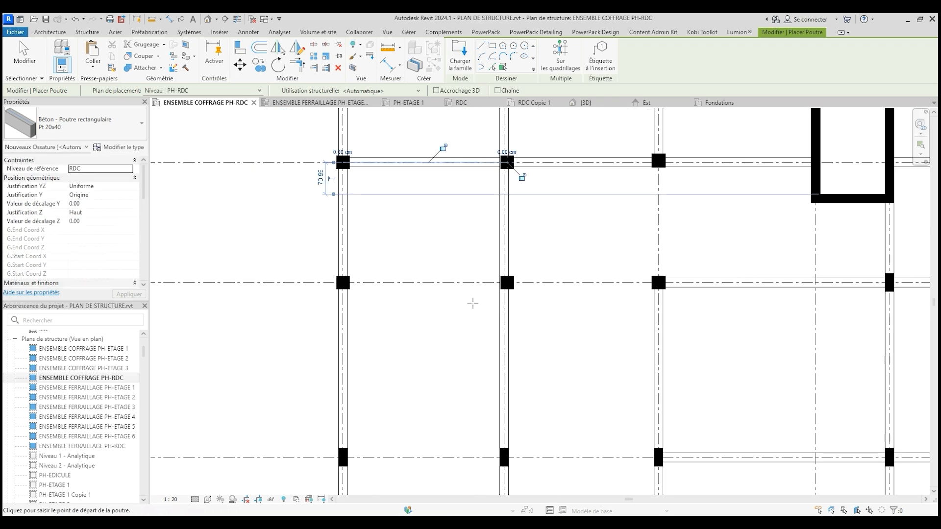
click(659, 282)
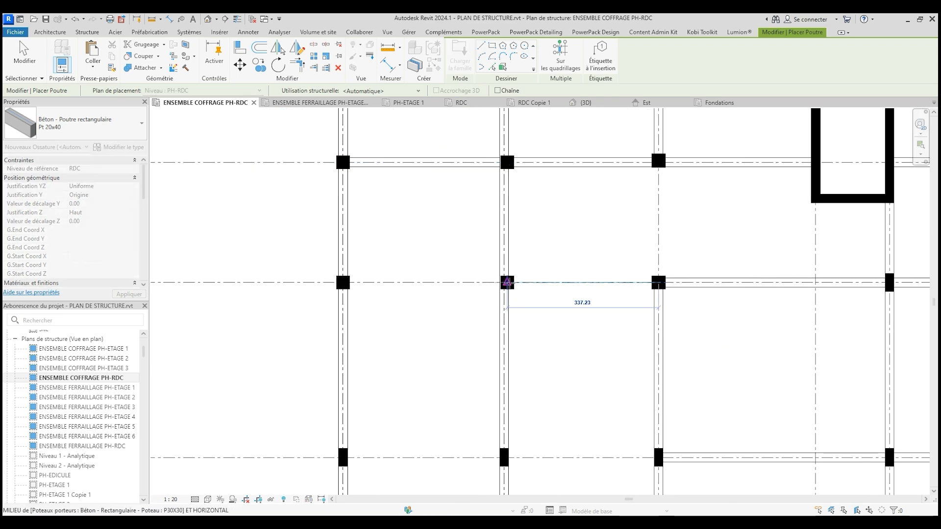
click(507, 282)
click(507, 282)
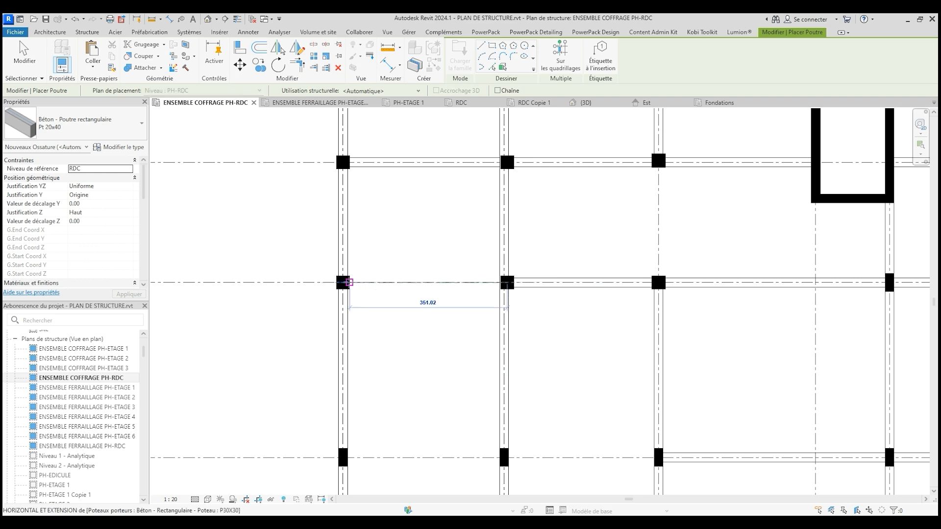
click(343, 282)
Draw two Pt 20x40 beams on grid line Y3, from the first to the second and from the second to the third column.
scroll(481, 190, down, 3)
scroll(446, 301, up, 2)
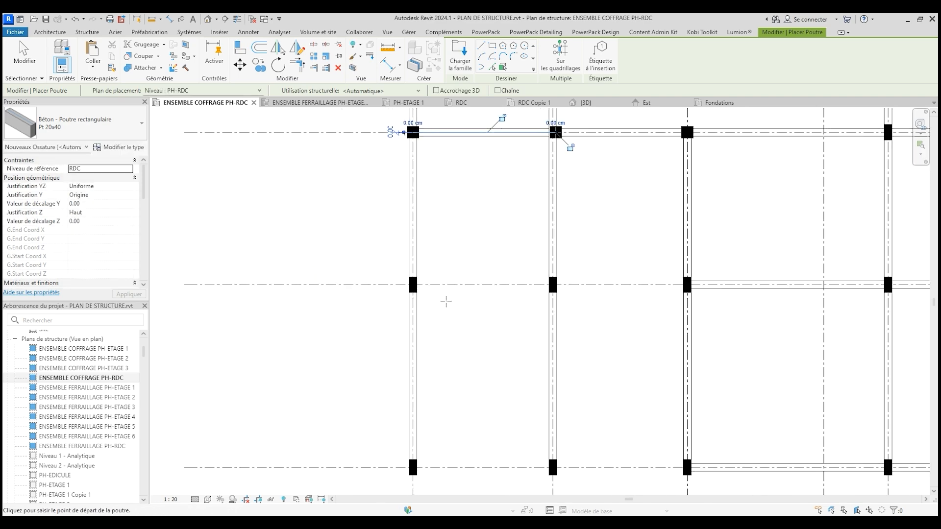
click(413, 284)
click(552, 284)
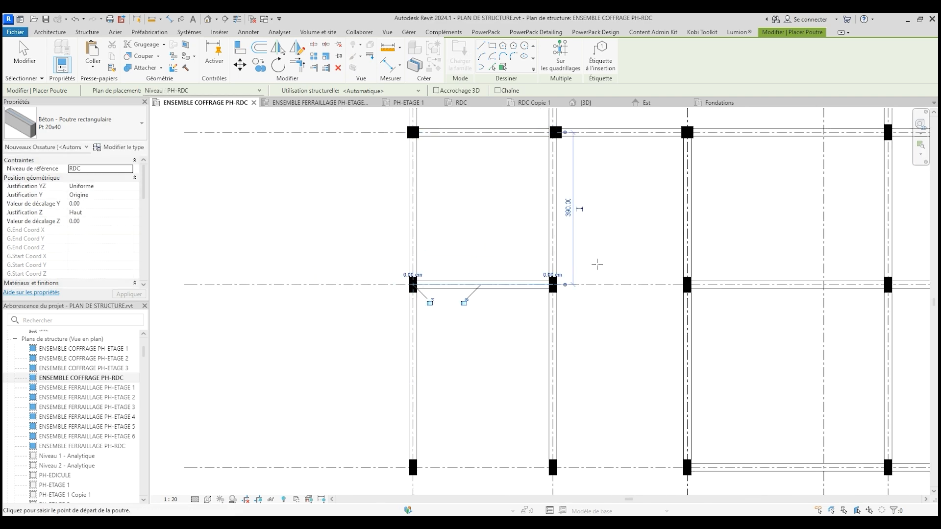
click(552, 285)
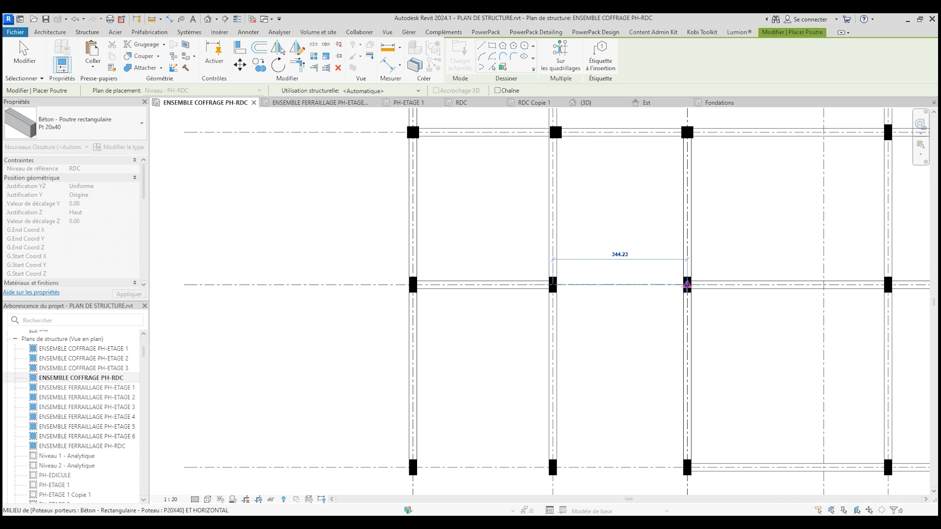
click(687, 284)
Draw two Pt 20x40 beams on the lowest grid line Y1, spanning from the first to the second and on to the third column.
scroll(687, 284, down, 2)
scroll(540, 333, up, 2)
click(515, 333)
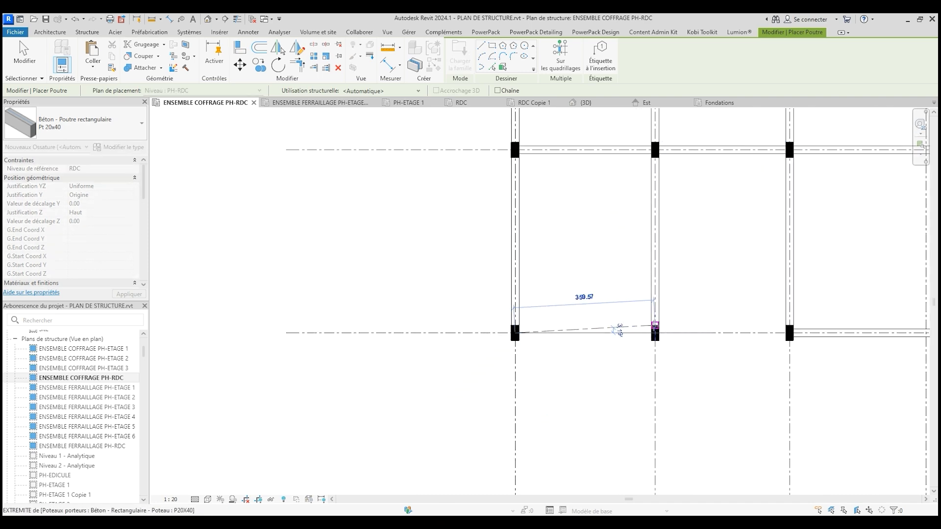
click(655, 333)
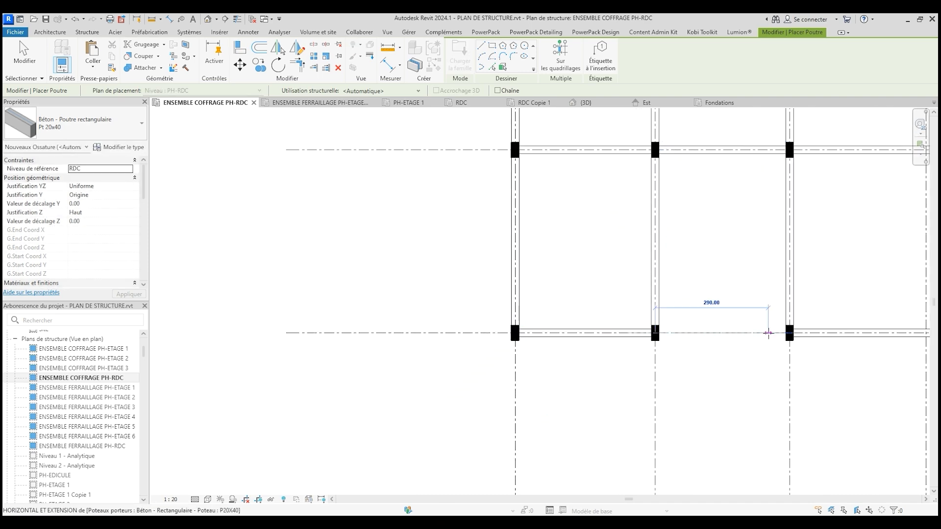
click(789, 333)
Draw the missing Pt 20x40 beam on grid line Y13 between the fourth and fifth columns.
scroll(731, 335, down, 4)
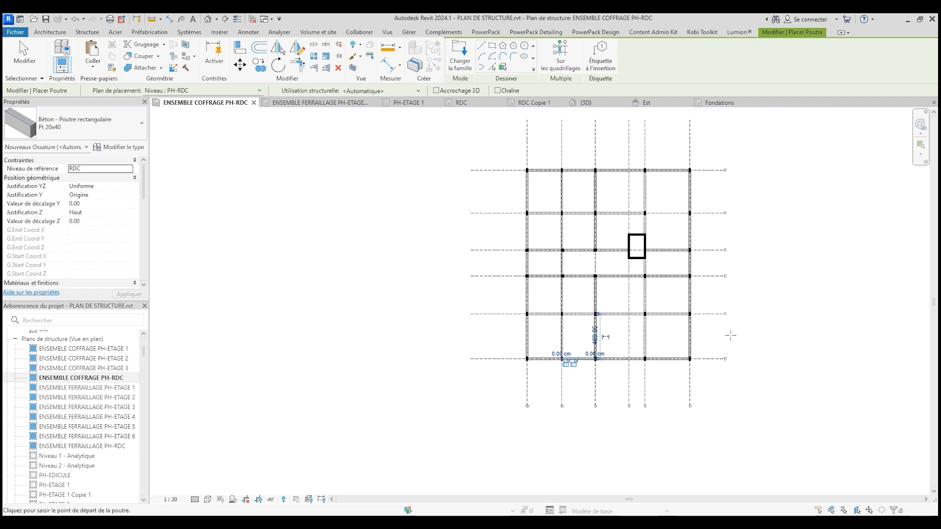
scroll(746, 205, up, 1)
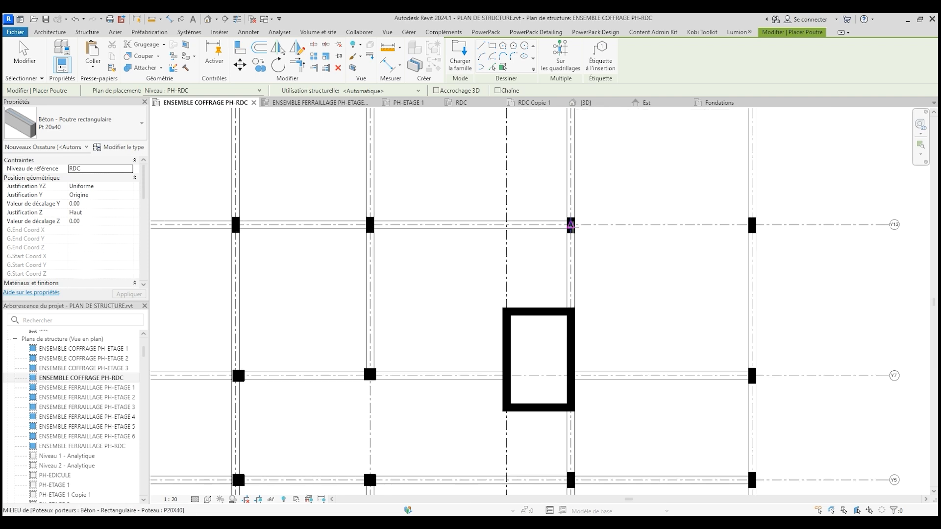
click(571, 225)
click(752, 225)
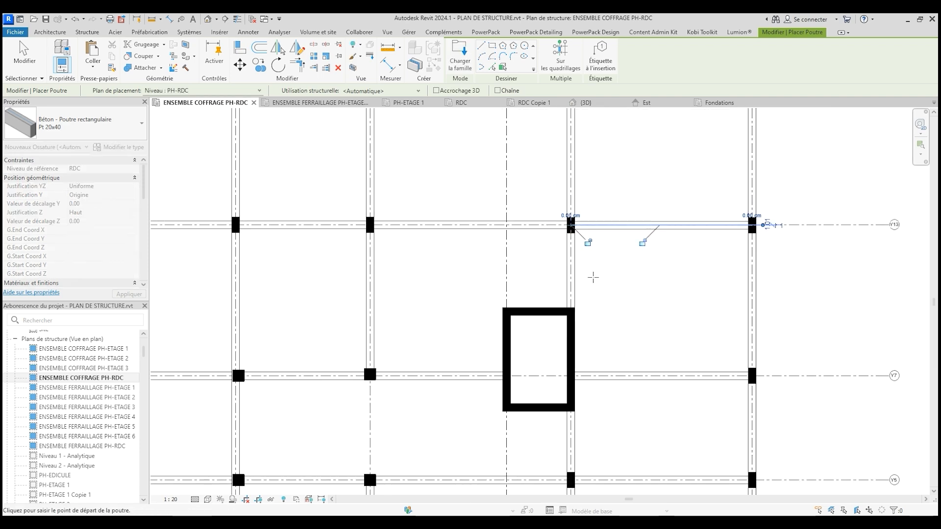
Open the PH-ETAGE 1 plan and set level PH-RDC as the work plane for the beams.
scroll(601, 273, down, 5)
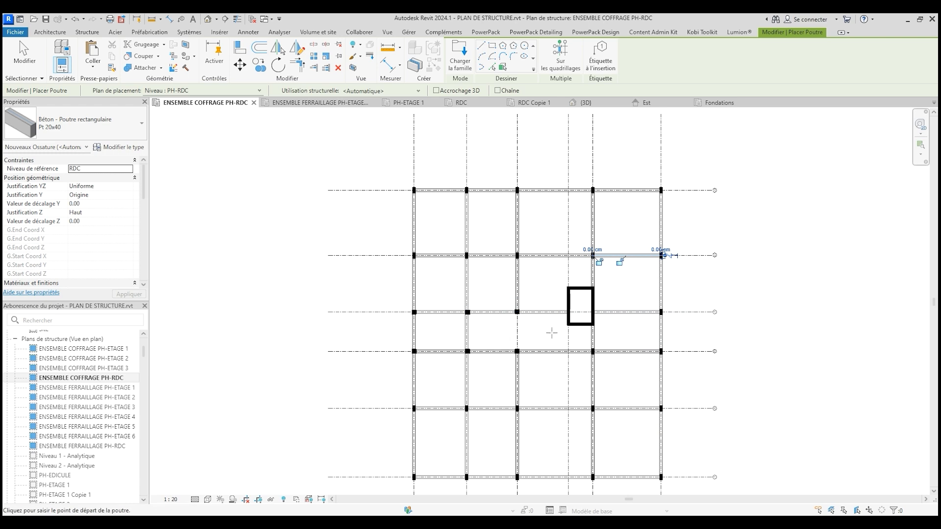
scroll(539, 325, up, 2)
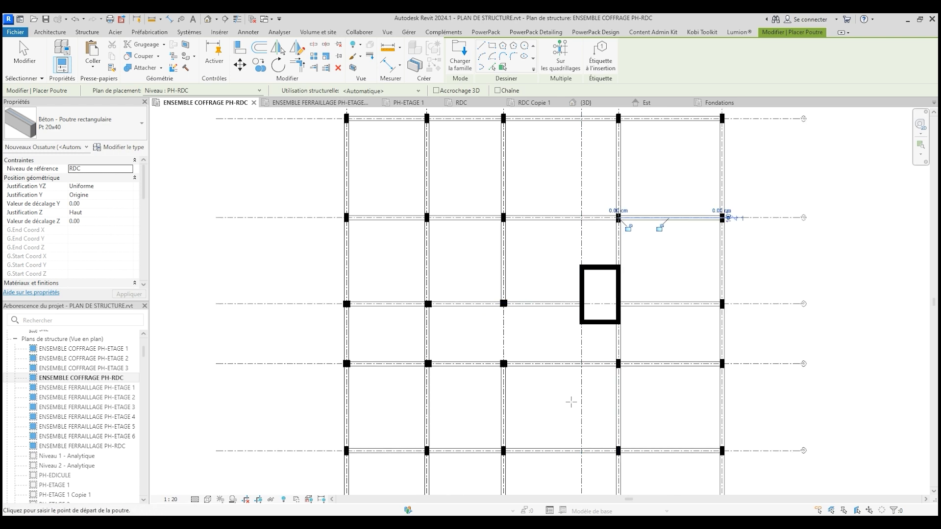
click(408, 103)
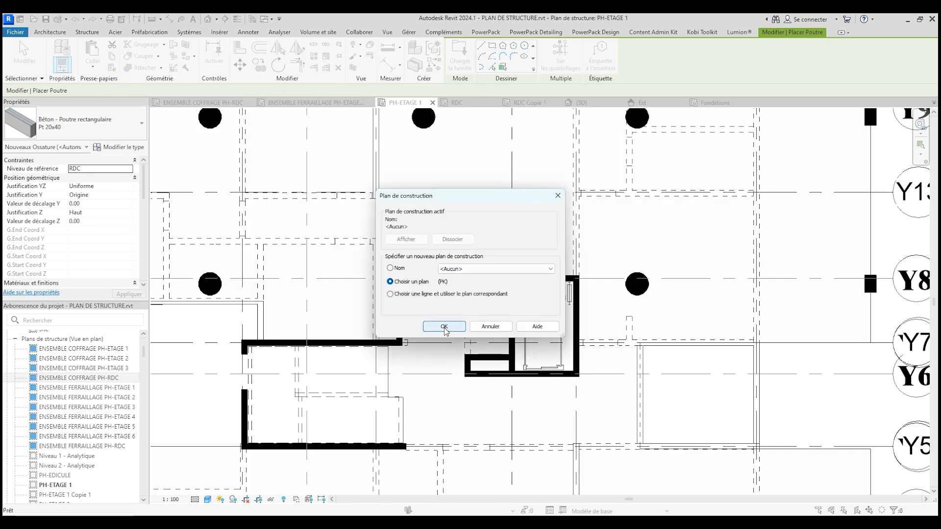
click(483, 268)
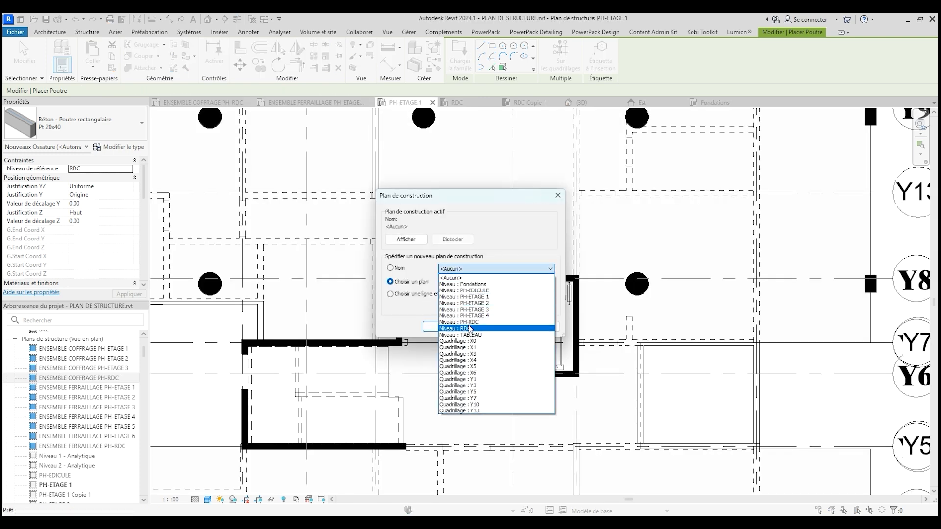
click(463, 322)
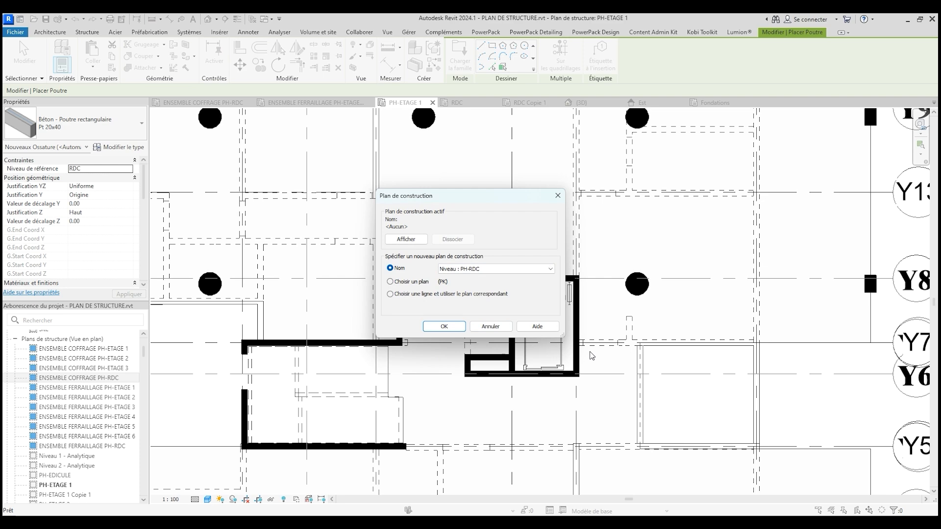
click(441, 326)
Draw a vertical Pt 20x40 beam between the open ends of the stair walls, from grid line Y5 to Y7.
scroll(590, 360, down, 2)
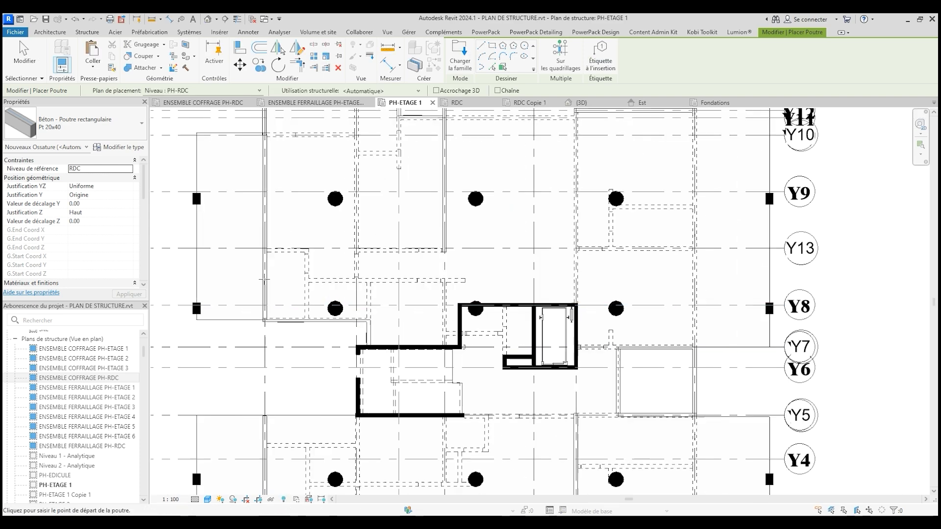
click(92, 126)
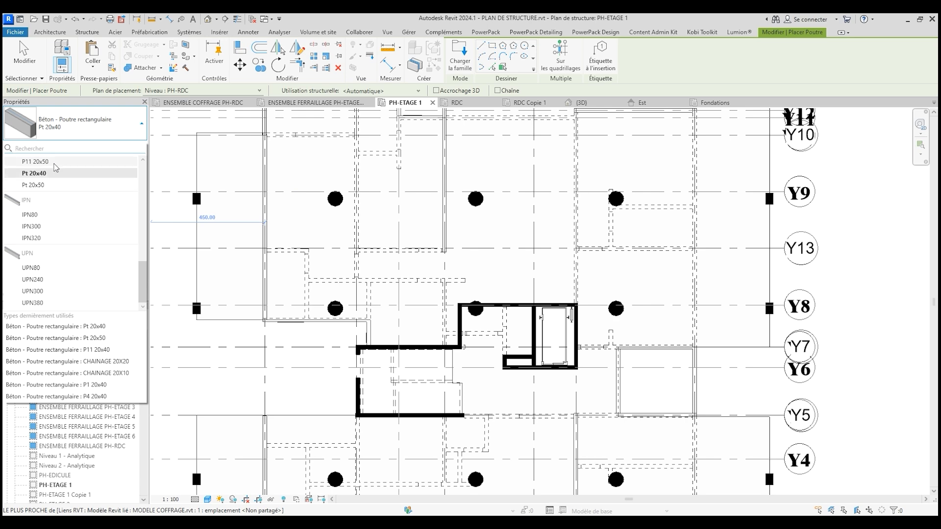
scroll(69, 203, up, 1)
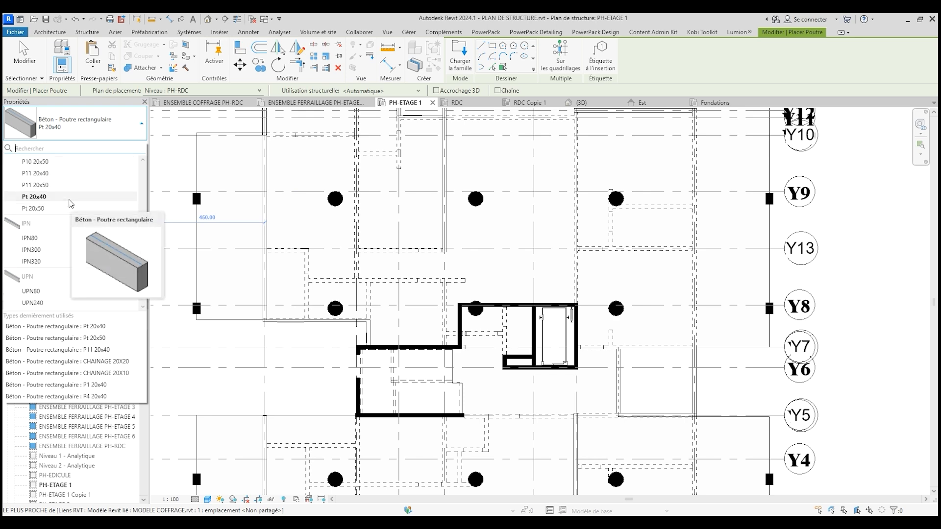
click(67, 198)
scroll(461, 415, up, 4)
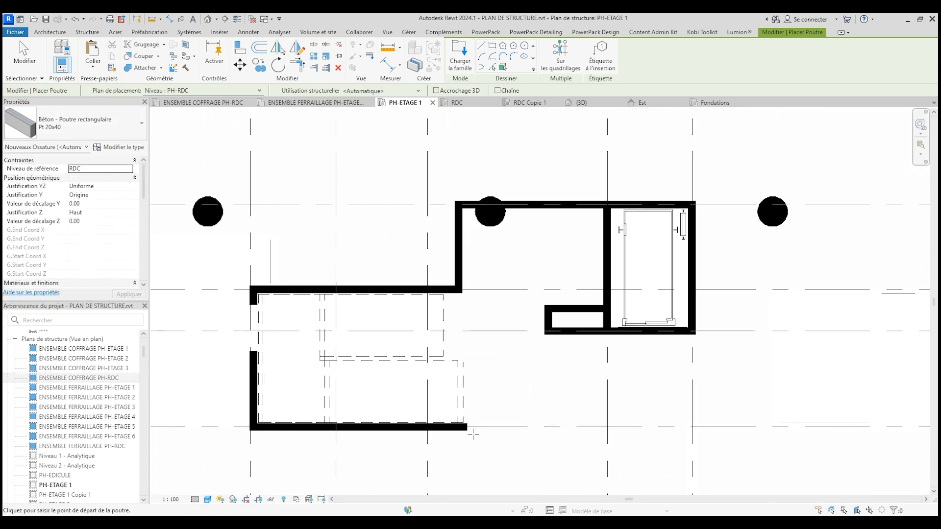
click(461, 427)
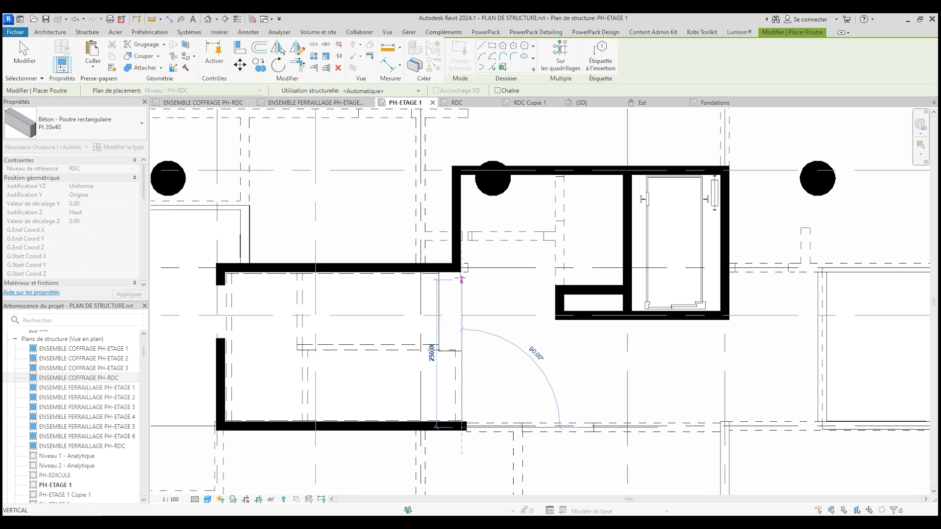
click(461, 267)
Return to the ENSEMBLE COFFRAGE PH-RDC plan, end beam placement and examine the new stair beam within the full beam layout.
scroll(524, 377, down, 4)
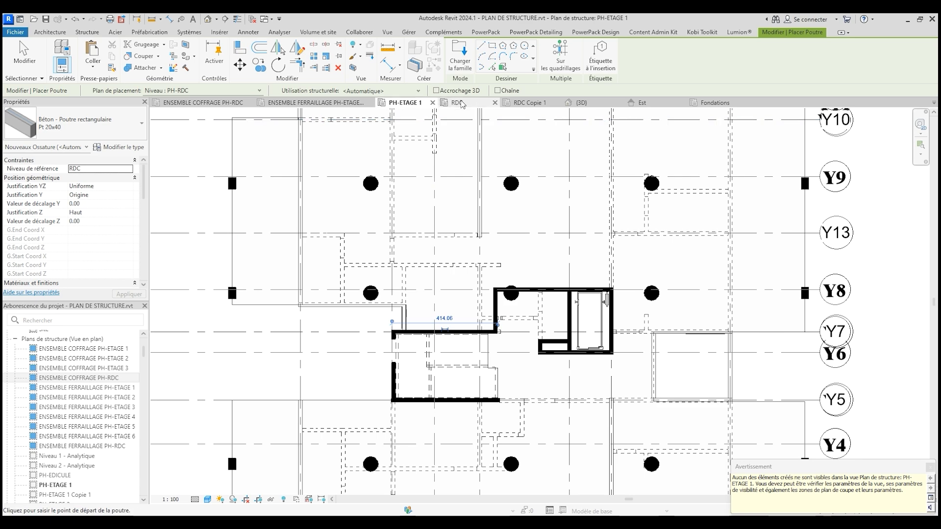
click(229, 105)
scroll(471, 275, down, 2)
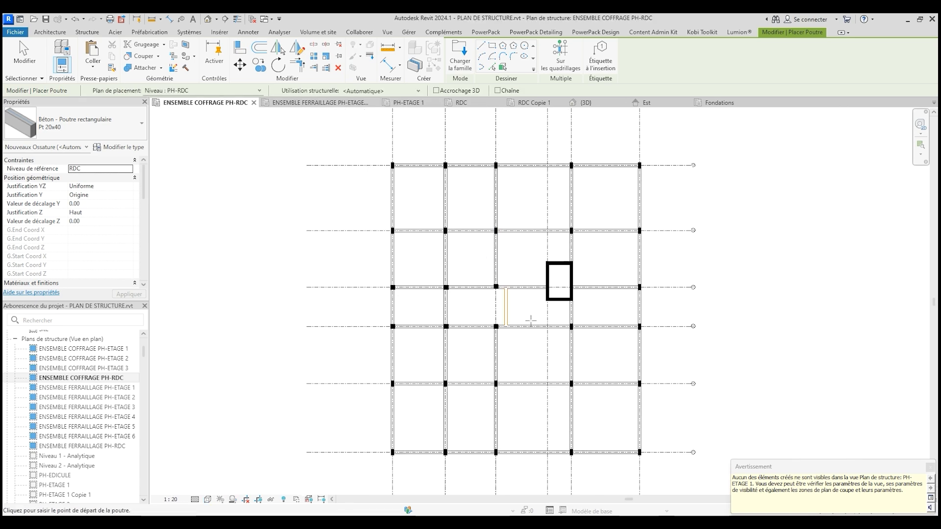
scroll(487, 303, up, 5)
key(Escape)
scroll(484, 282, down, 4)
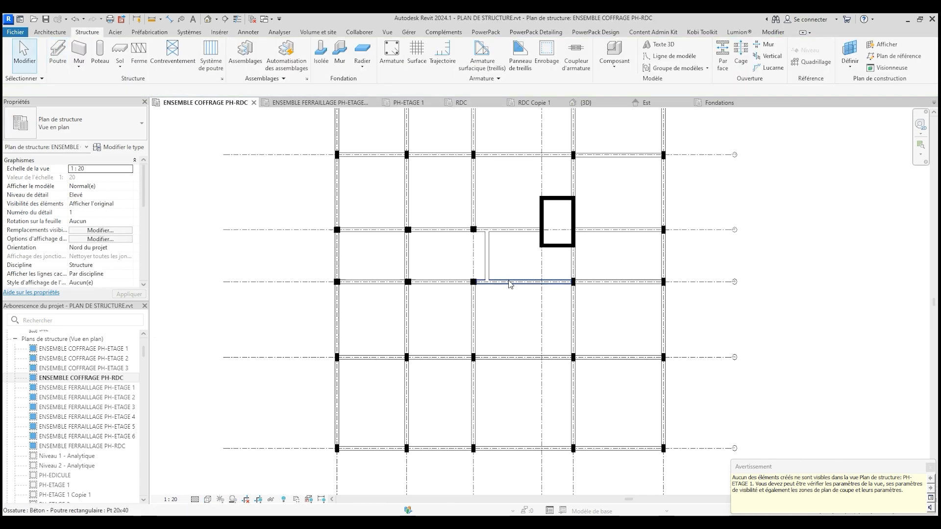
scroll(590, 342, down, 2)
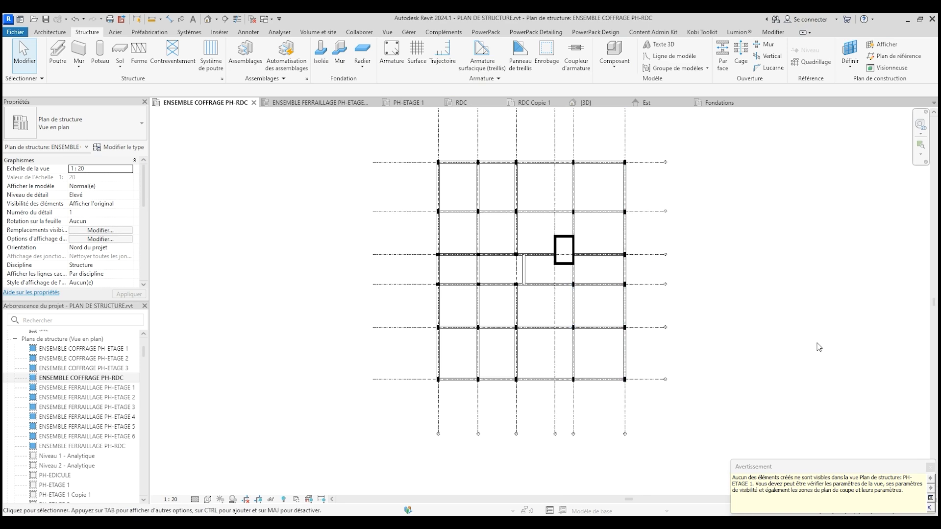
Set the scale of the ENSEMBLE COFFRAGE PH-RDC plan to 1:100.
scroll(681, 355, down, 1)
scroll(515, 365, down, 1)
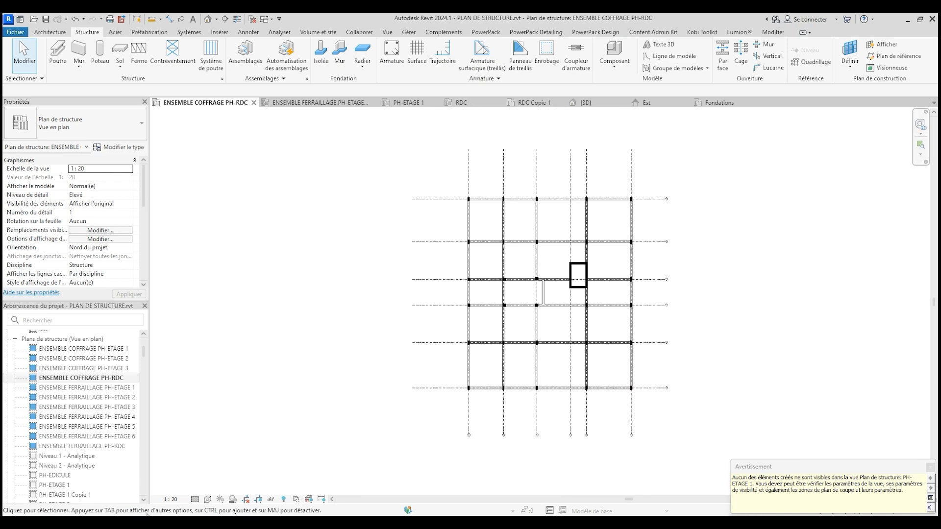
click(171, 499)
click(177, 435)
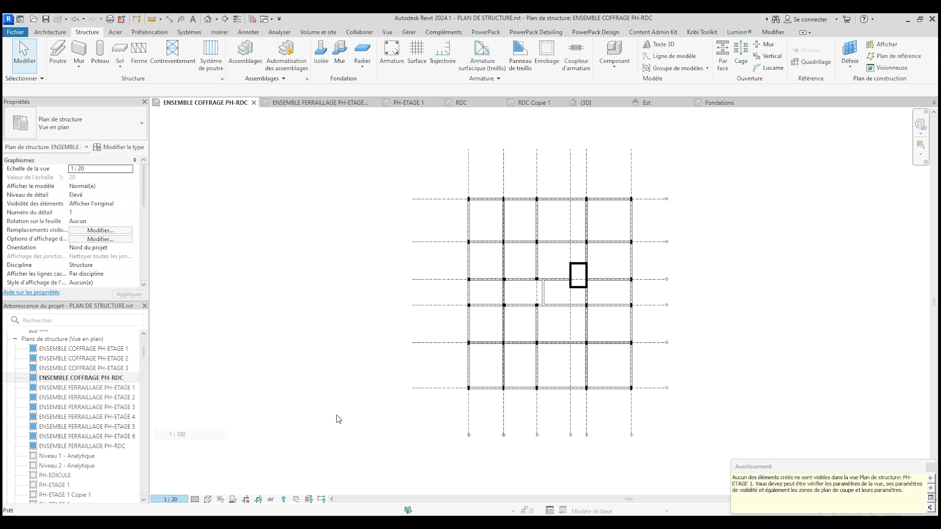
scroll(697, 344, up, 2)
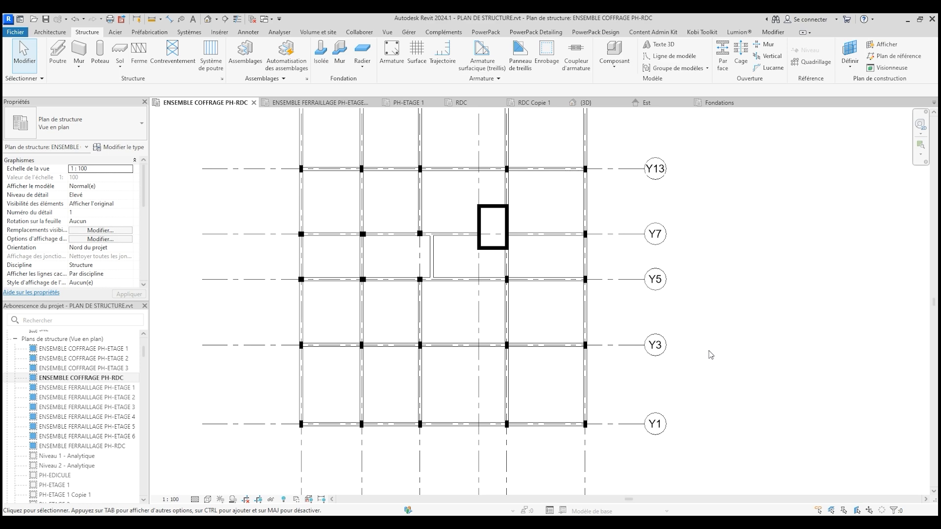
scroll(691, 343, down, 1)
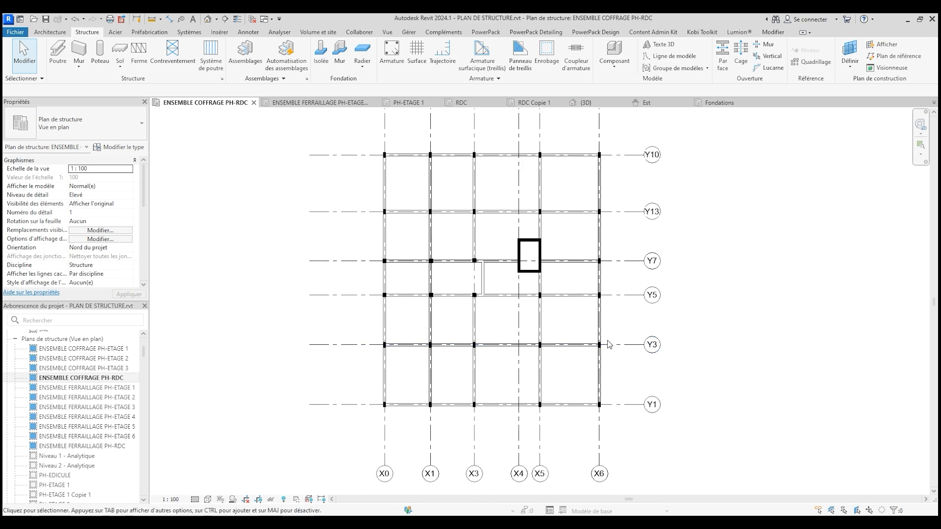
scroll(659, 216, up, 1)
scroll(629, 260, down, 1)
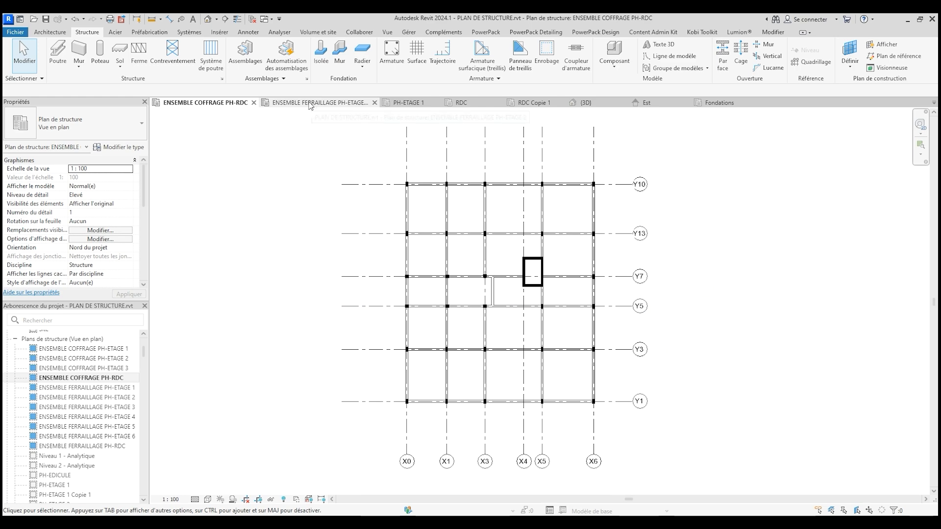
Tag all untagged beams with M_Etiquette d'ossature COU PAT and all structural columns with M_Etiquette de Semelle-20 in the current view.
click(249, 32)
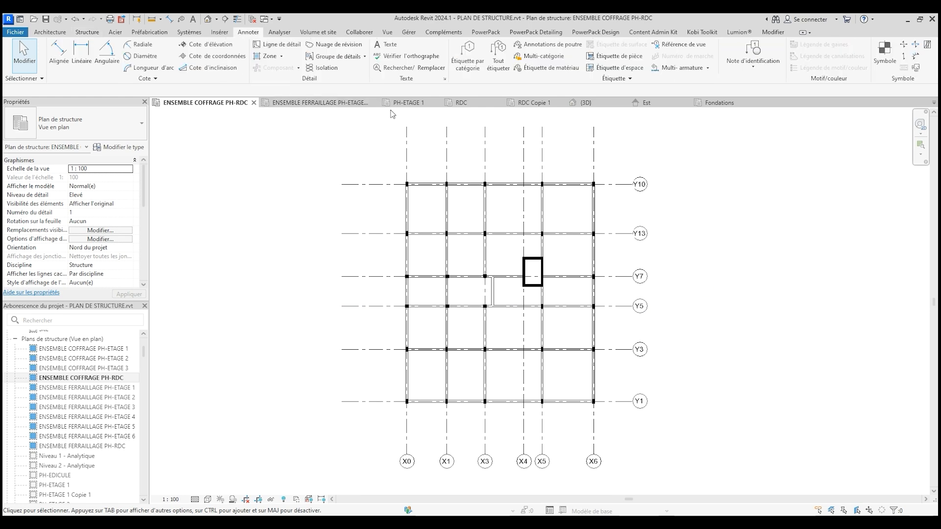
click(499, 63)
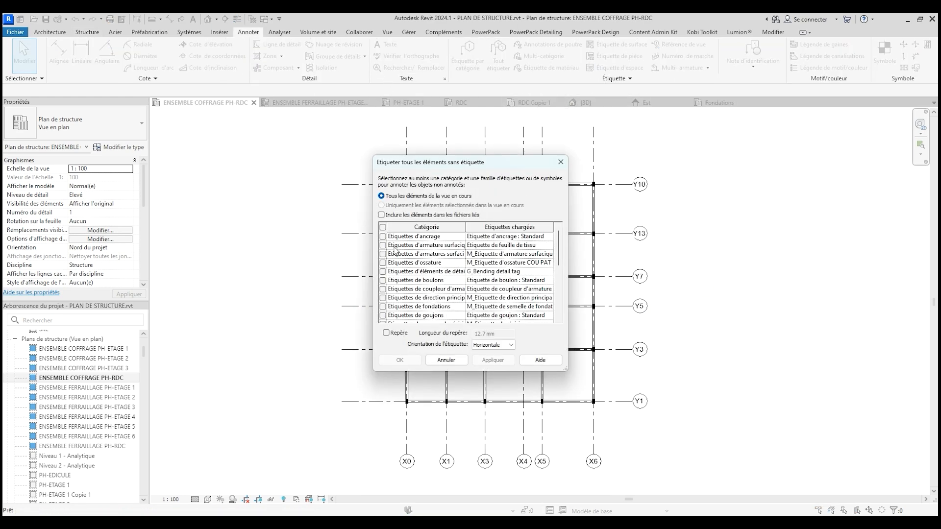
scroll(399, 265, down, 1)
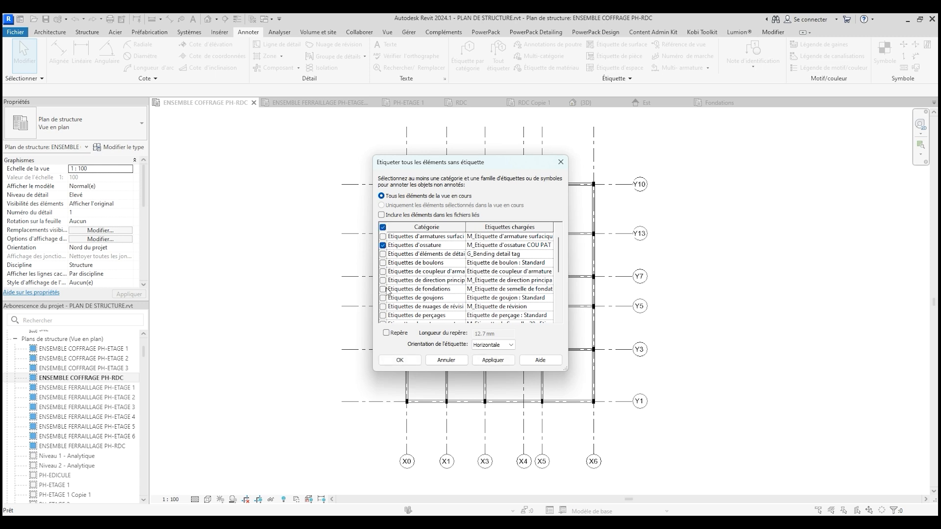
scroll(400, 302, down, 1)
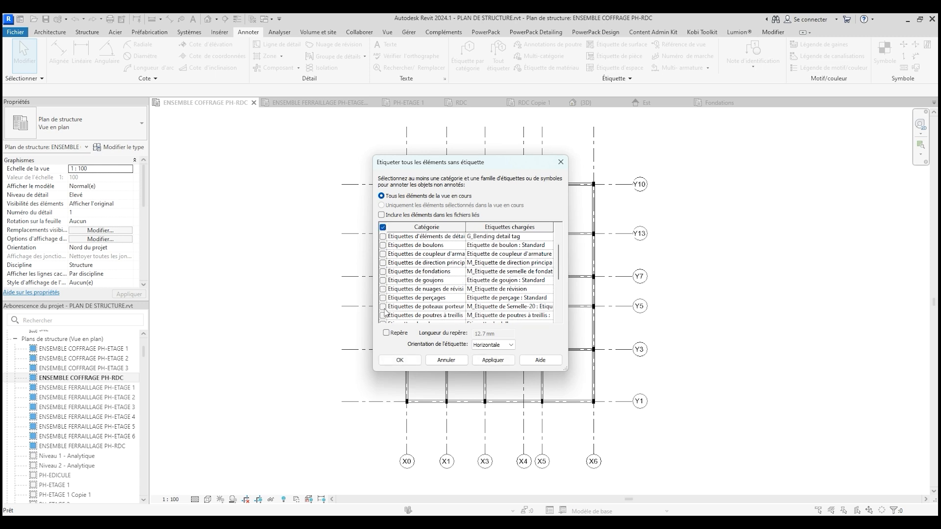
scroll(390, 309, down, 2)
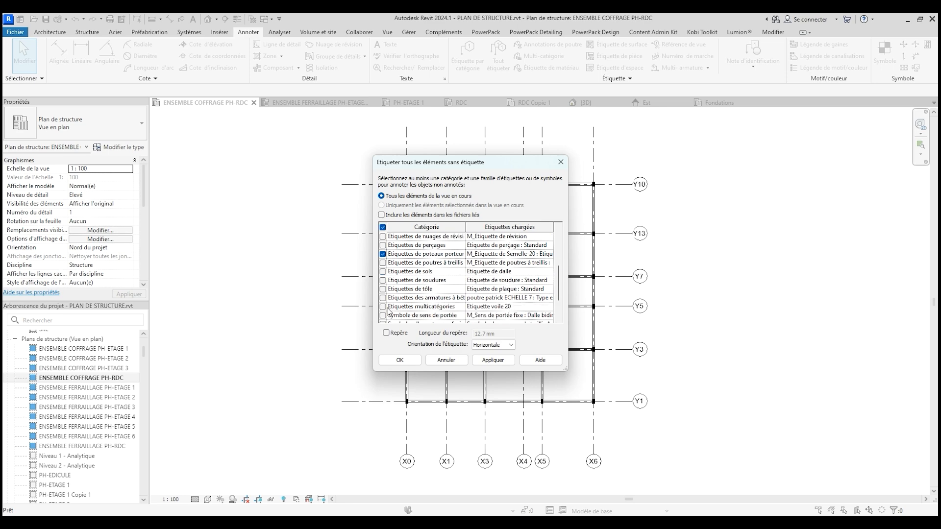
scroll(395, 307, down, 2)
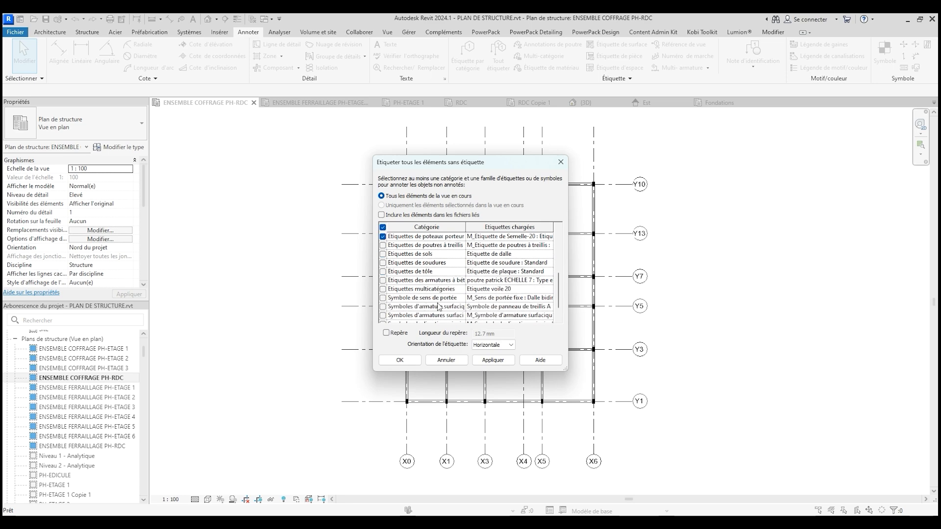
click(413, 364)
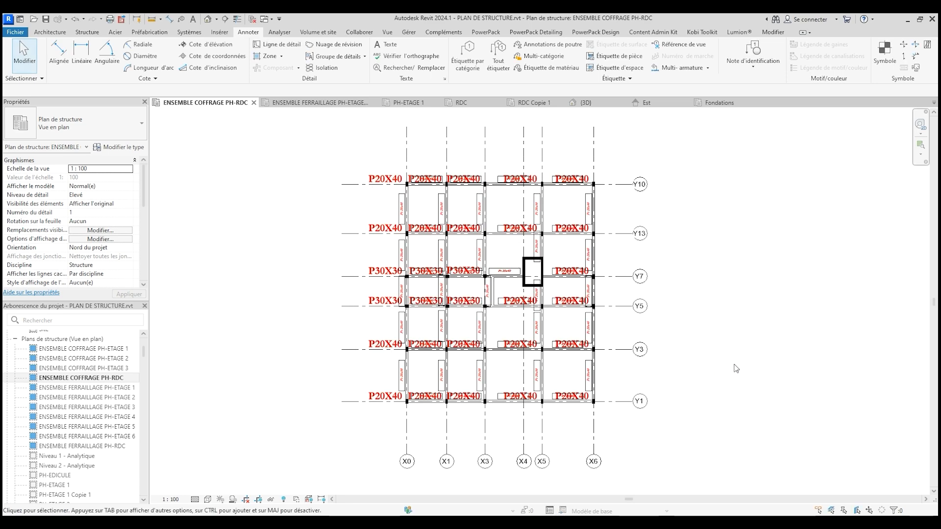
Try the tag type M_Etiquette de poteau porteur-45 on the column tag at grid intersection X0/Y1.
scroll(392, 399, up, 5)
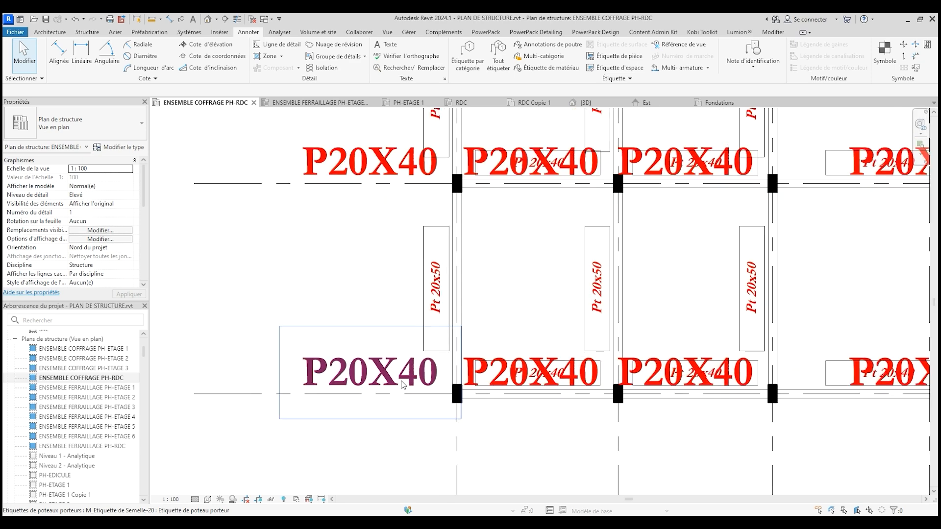
click(321, 359)
scroll(464, 403, down, 5)
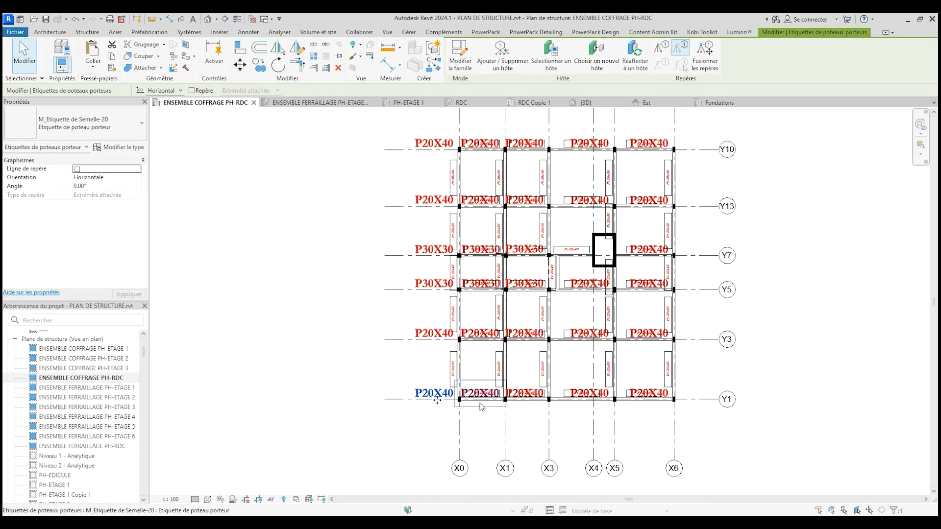
scroll(418, 416, up, 1)
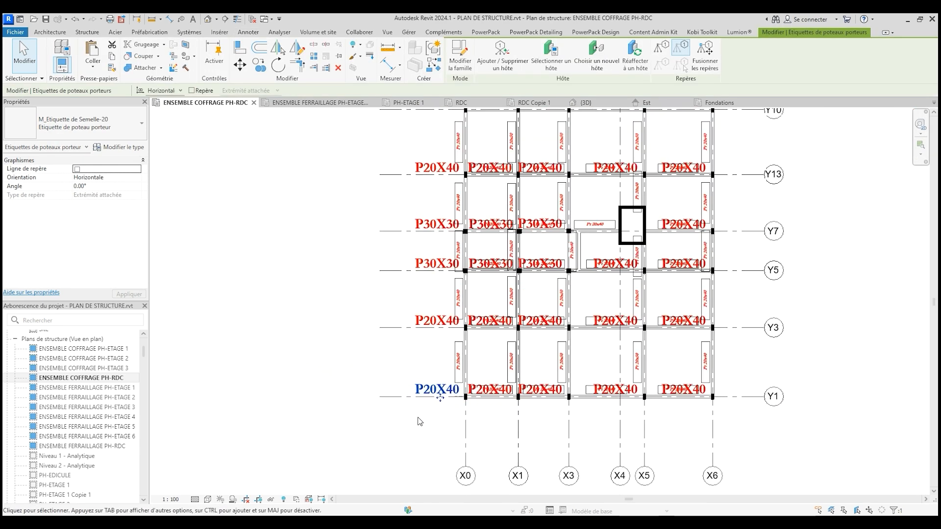
click(97, 127)
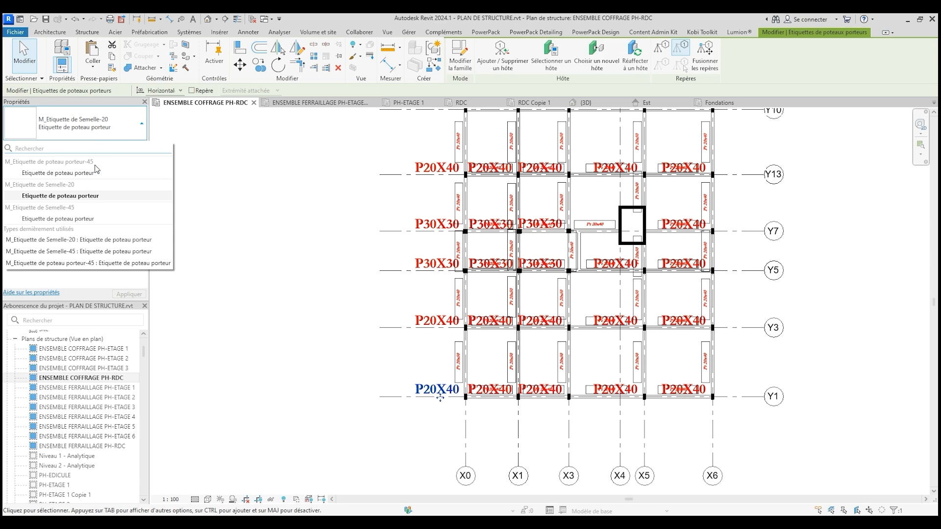
click(97, 174)
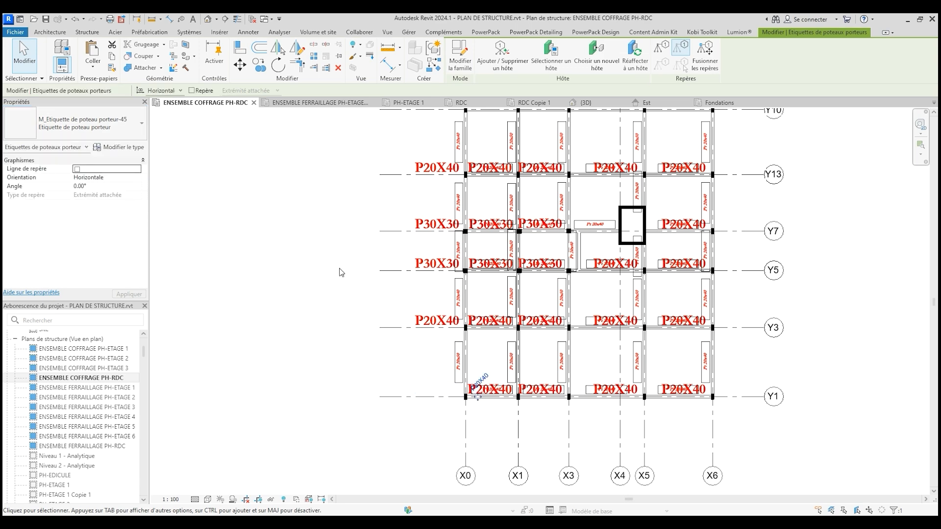
scroll(487, 385, up, 5)
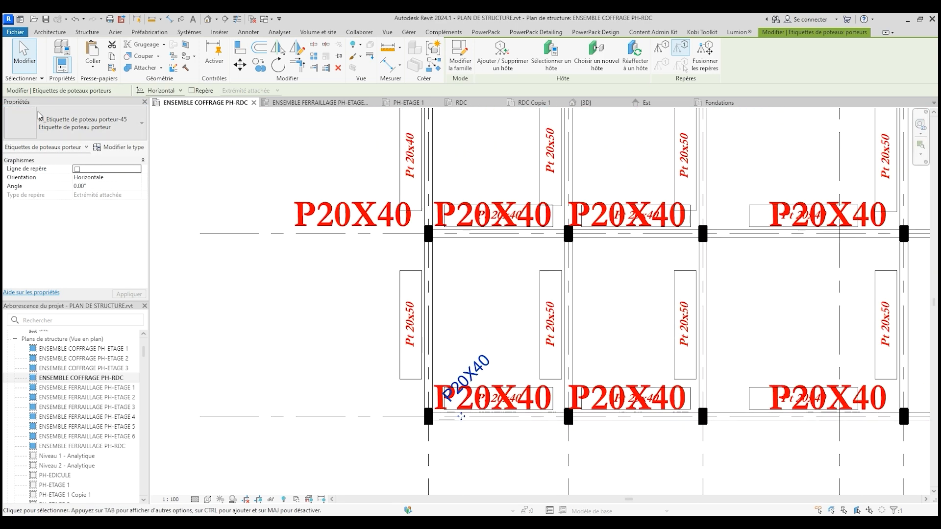
Change the column tag at grid intersection X0/Y1 to the type M_Etiquette de Semelle-45.
click(93, 132)
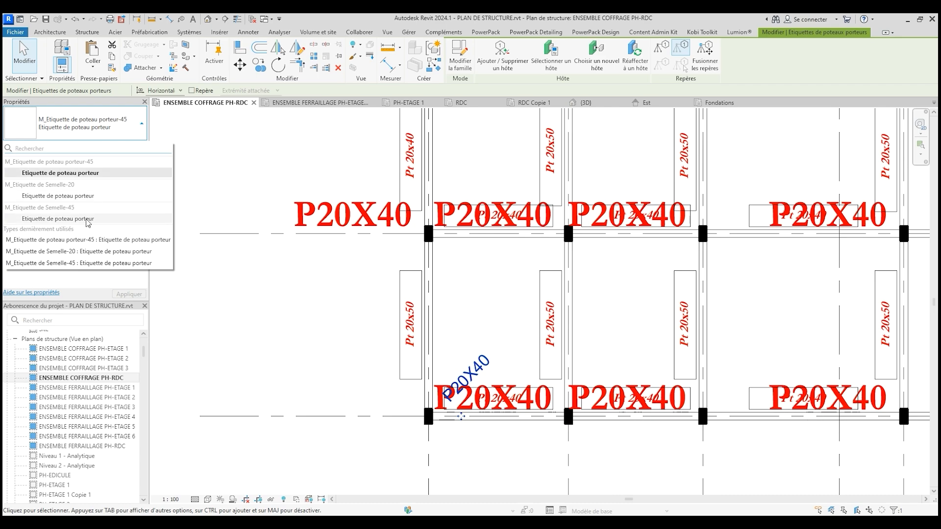
click(88, 219)
scroll(377, 299, down, 3)
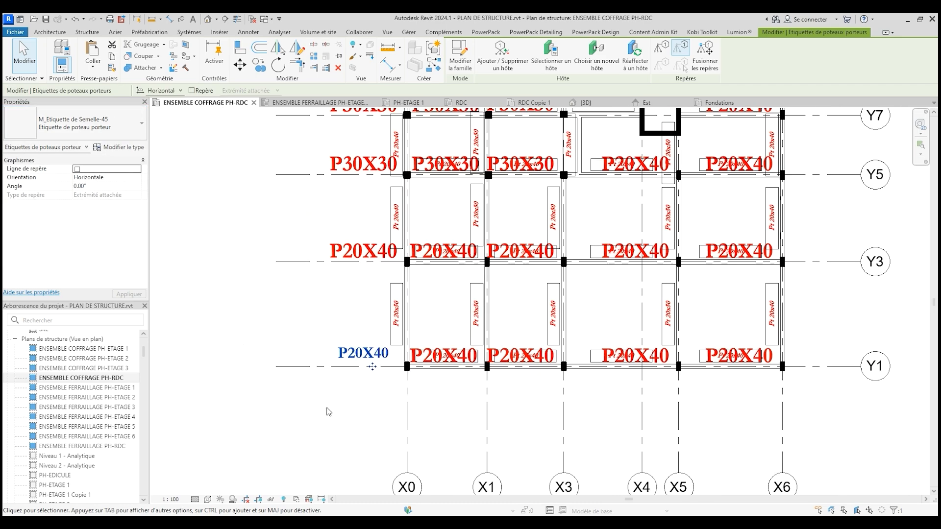
click(344, 426)
scroll(344, 423, down, 3)
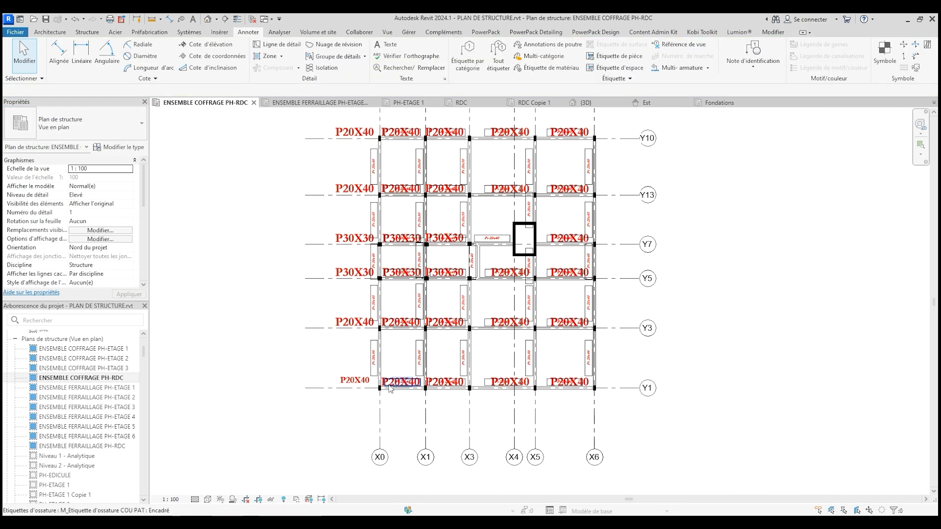
scroll(389, 387, up, 5)
scroll(456, 403, down, 3)
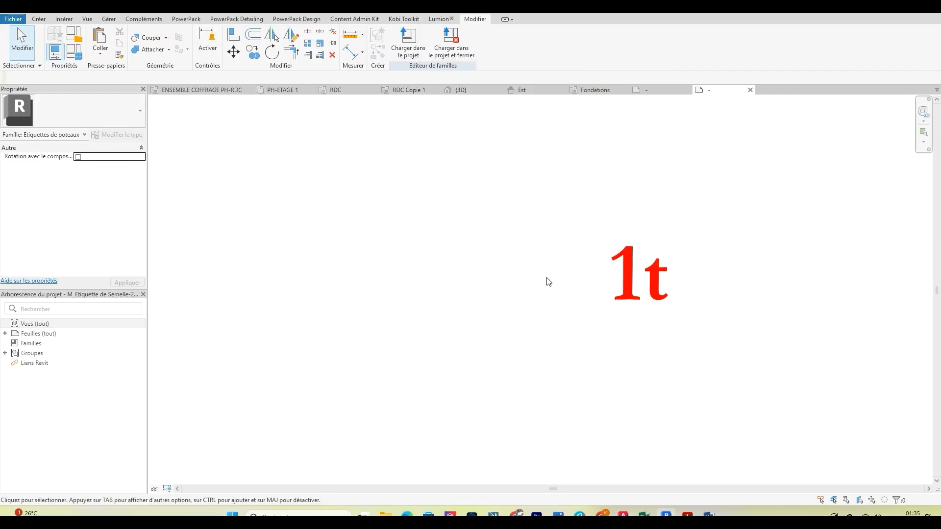
click(548, 281)
click(118, 134)
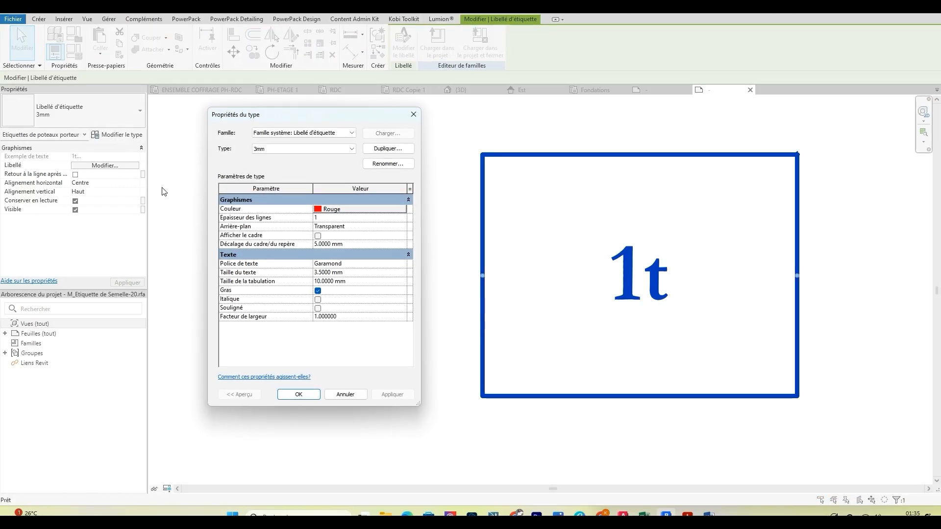
click(319, 210)
click(211, 244)
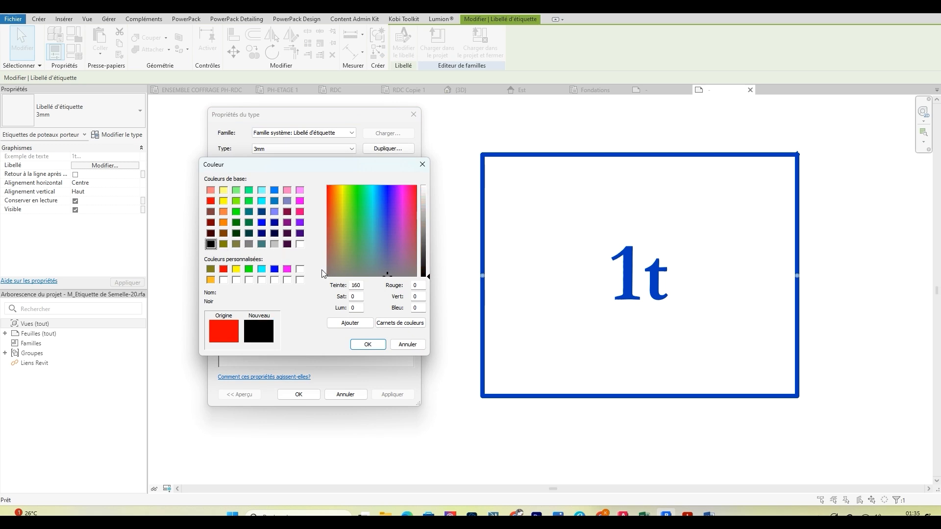
click(423, 164)
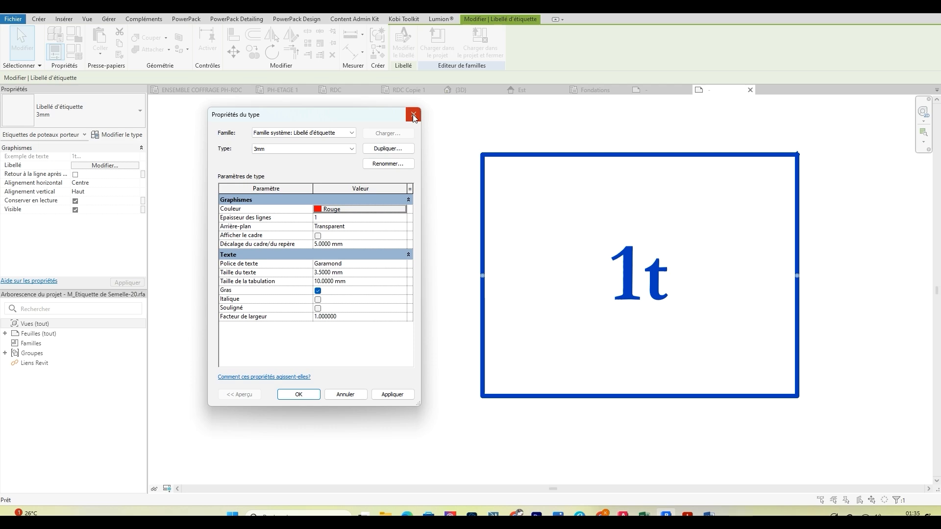
click(413, 116)
Load the M_Etiquette de Semelle-20 column tag family into PLAN DE STRUCTURE.rvt, replacing the existing version.
click(437, 44)
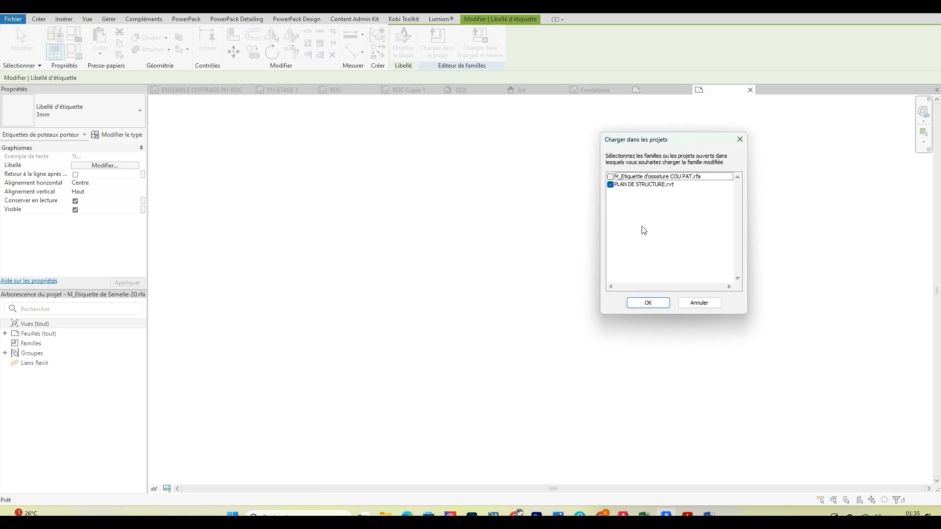
click(663, 300)
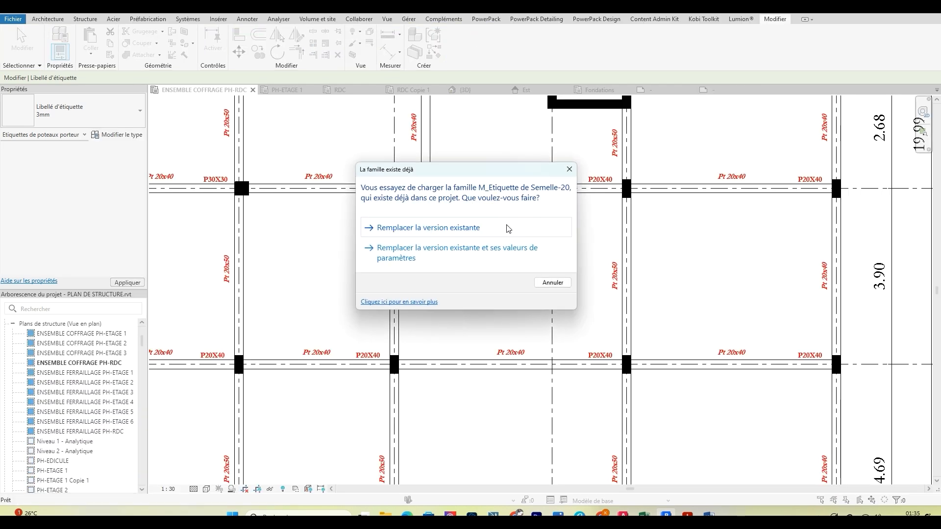
click(505, 226)
In the beam tag family M_Etiquette d'ossature COU PAT, set the PAT POUTRE label's colour to black.
click(654, 91)
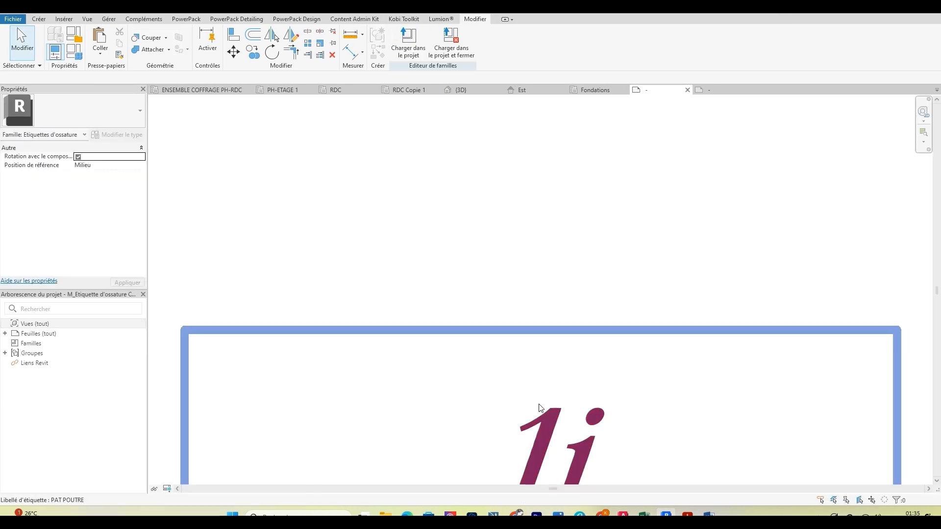
click(495, 421)
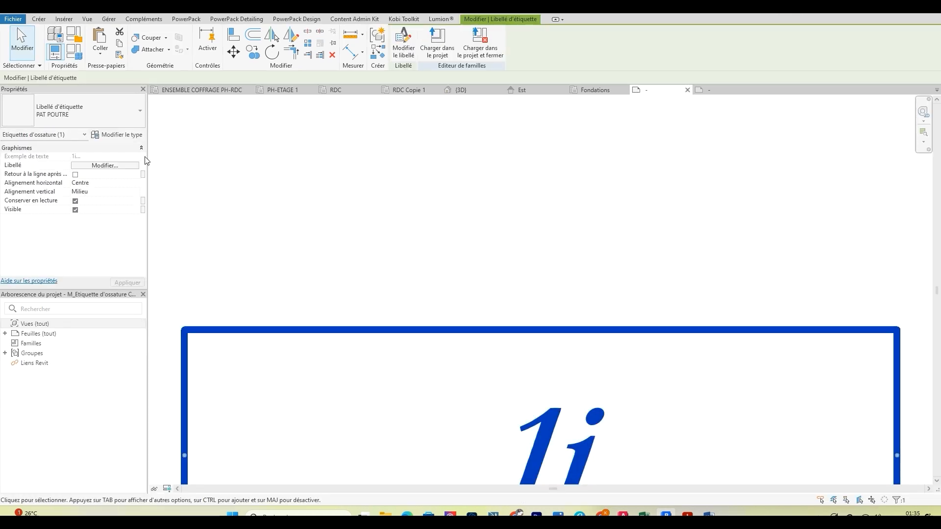
click(122, 135)
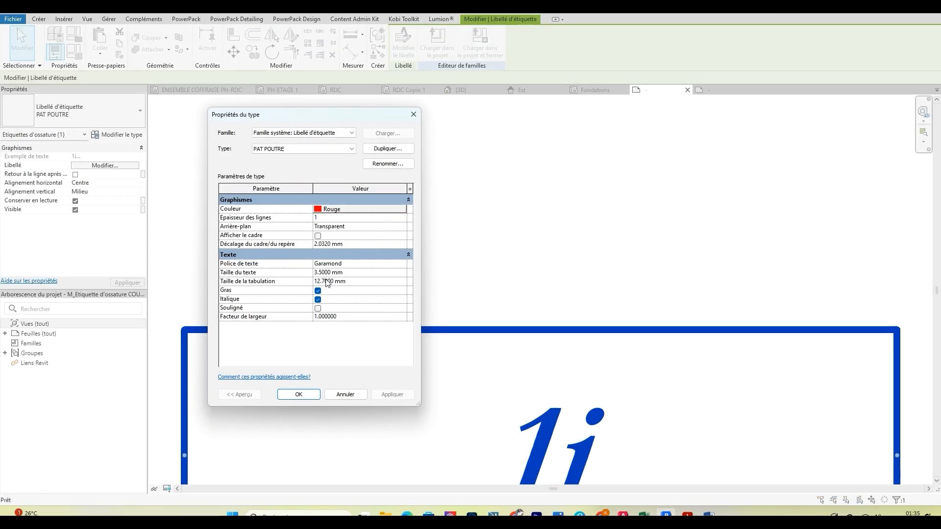
click(333, 208)
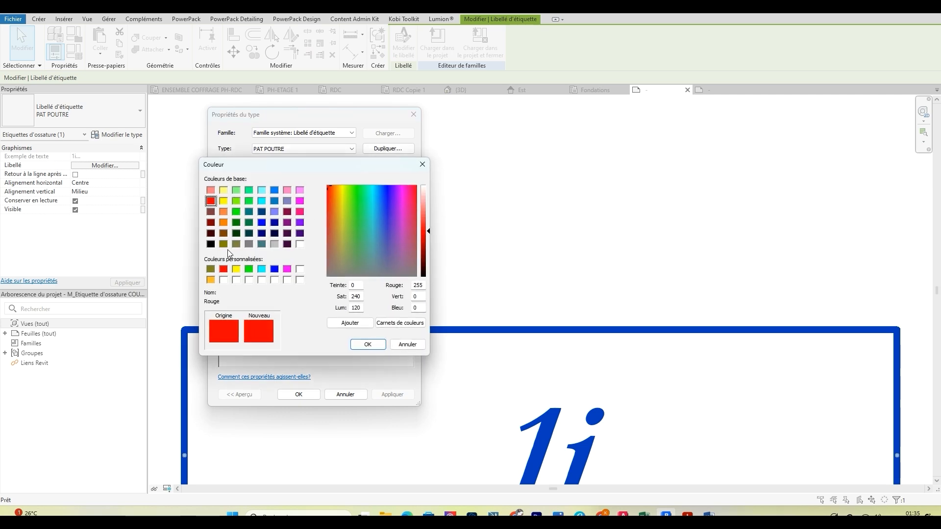
click(211, 244)
click(368, 345)
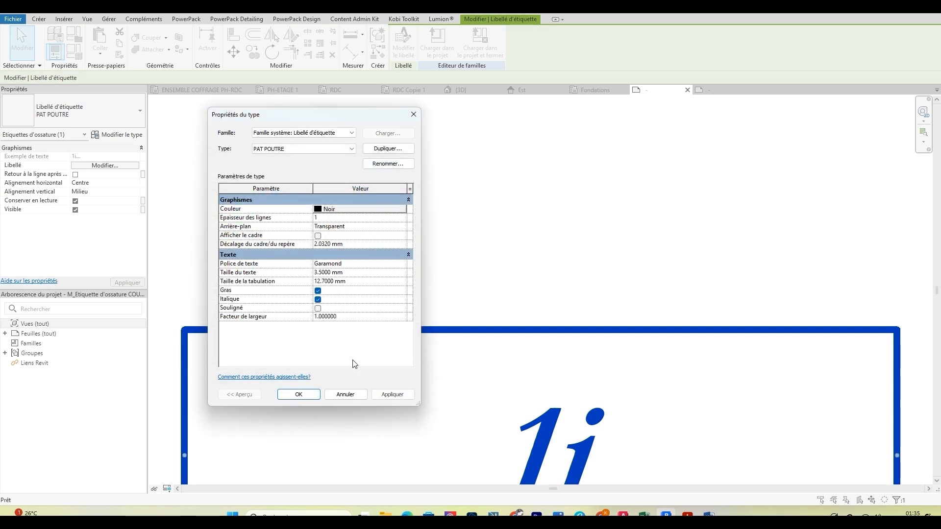
click(298, 394)
click(470, 257)
Load the modified beam tag family into PLAN DE STRUCTURE.rvt, replacing the existing version.
click(411, 53)
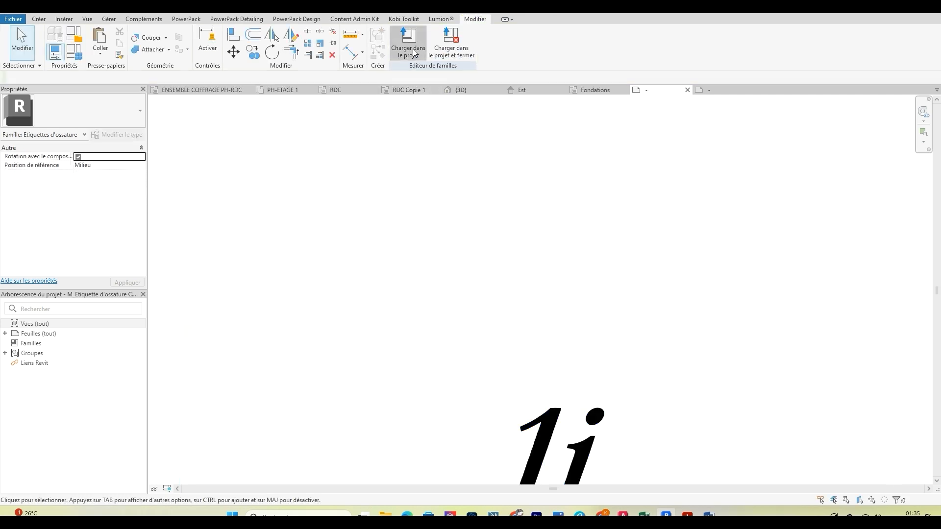
click(647, 302)
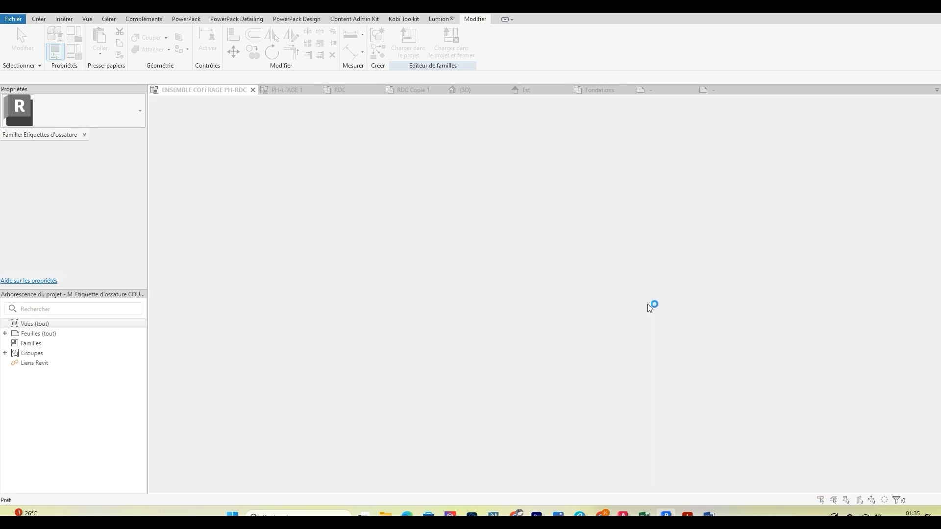
click(512, 239)
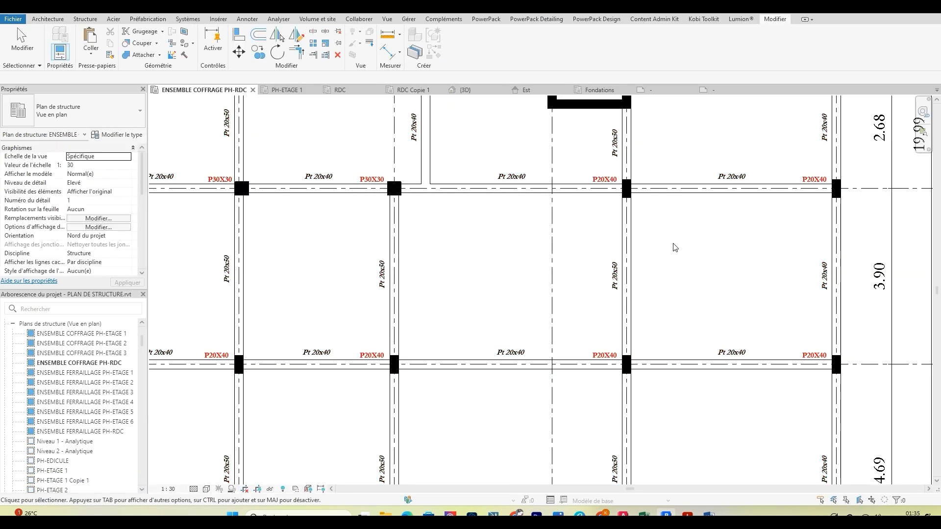
Review the text settings in the type properties of the overall horizontal dimension below the PH-RDC formwork plan.
scroll(675, 246, down, 5)
key(Escape)
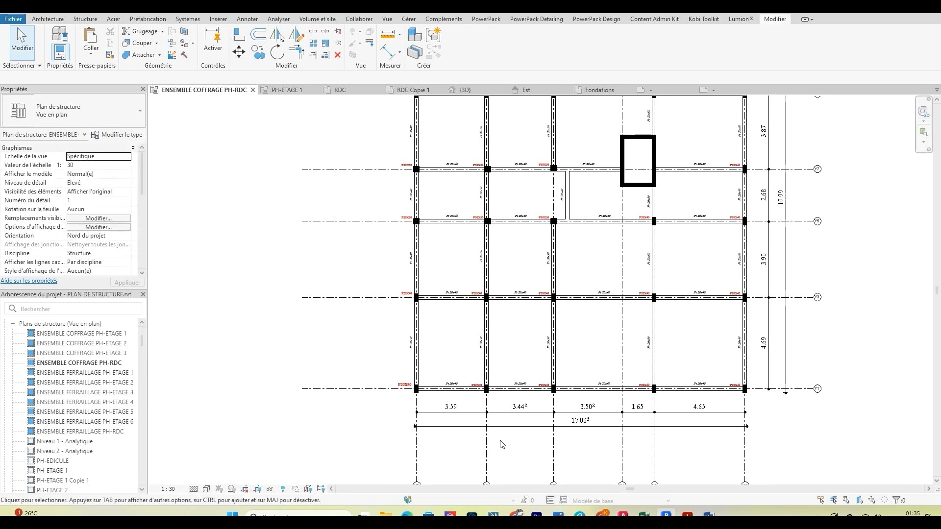
scroll(502, 436, down, 3)
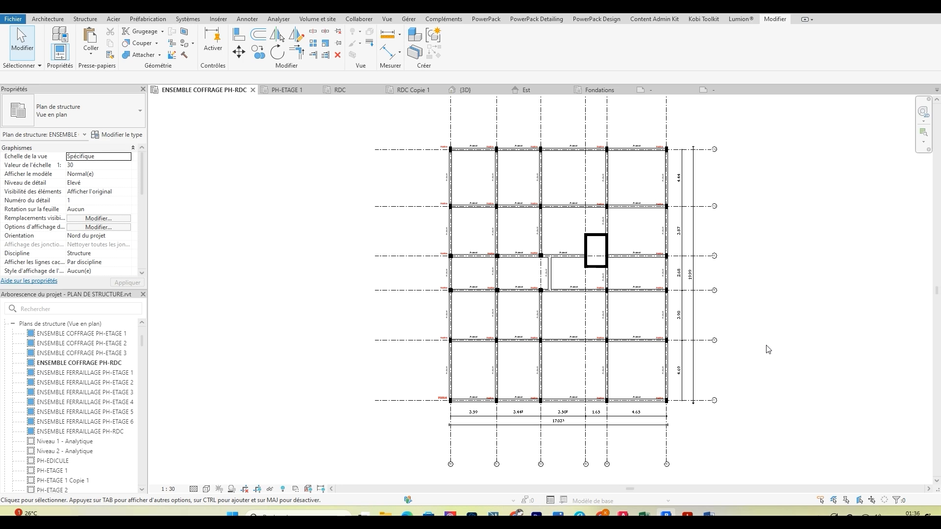
scroll(603, 434, up, 2)
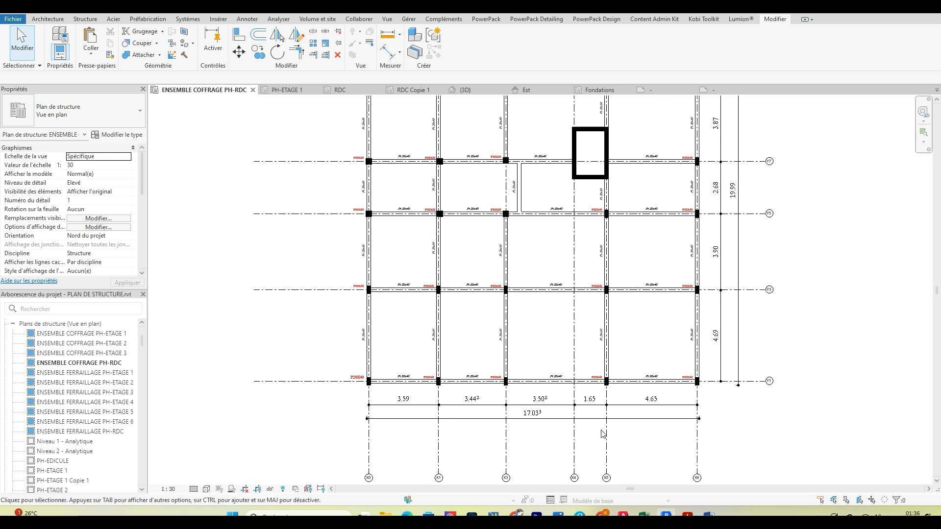
click(595, 422)
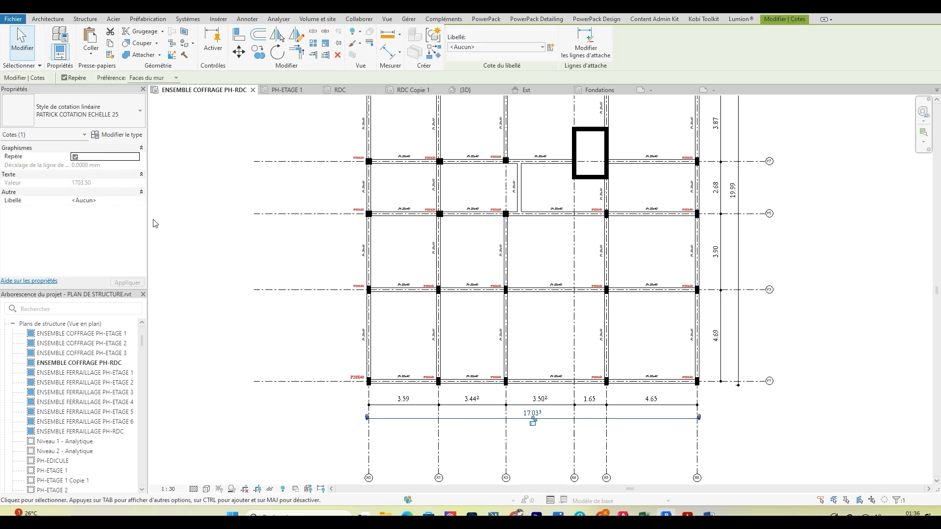
click(122, 135)
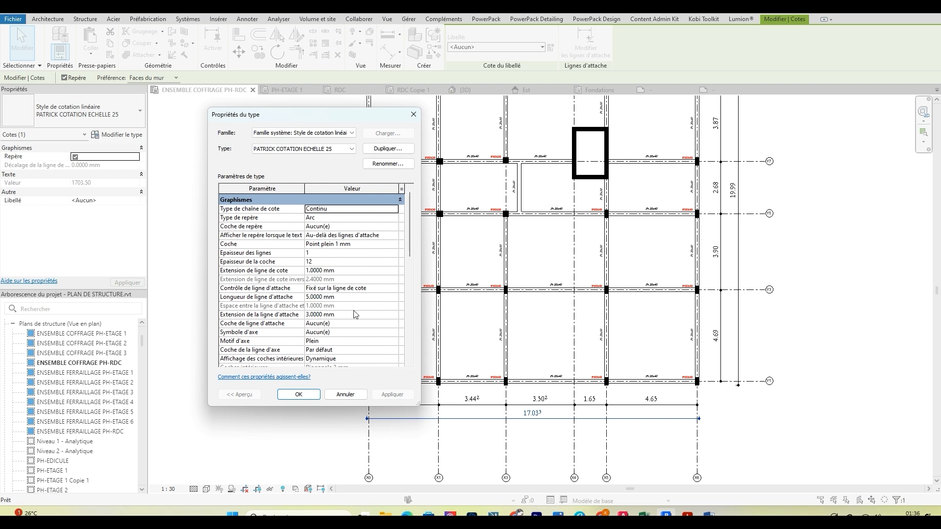
scroll(356, 314, down, 6)
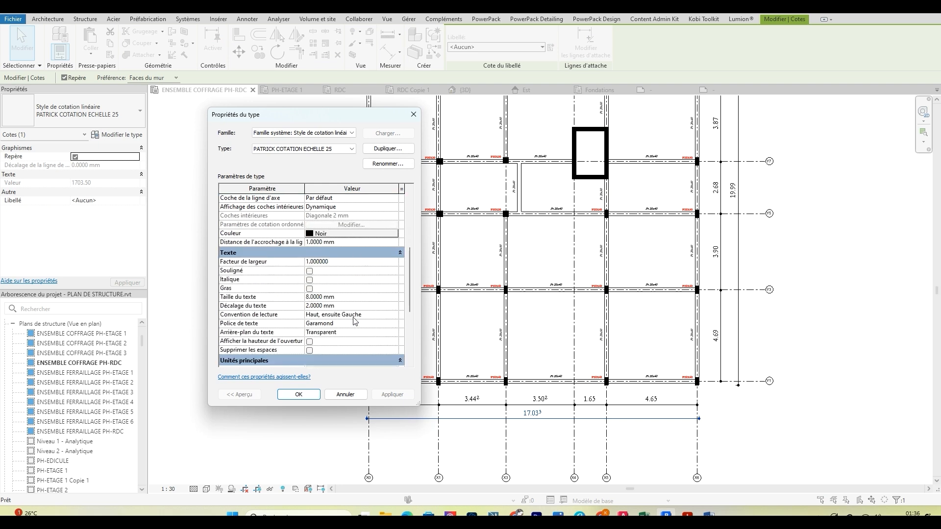
click(358, 299)
click(413, 114)
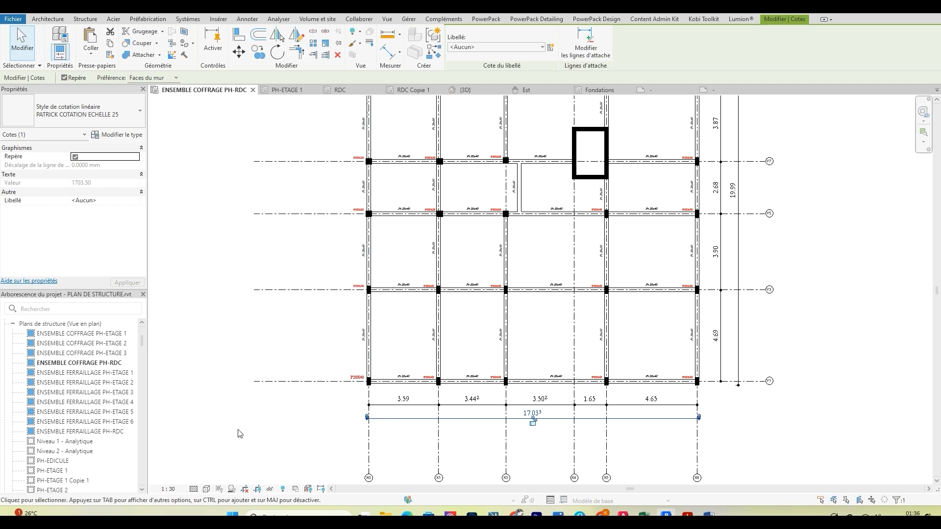
Set the ENSEMBLE COFFRAGE PH-RDC view to a custom scale of 1:40.
click(168, 489)
click(194, 339)
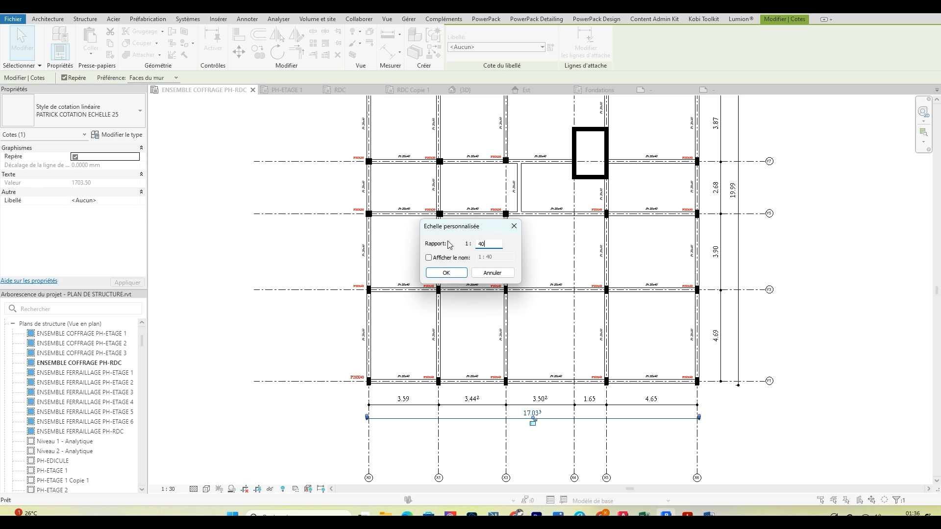
text(40)
click(446, 272)
key(Escape)
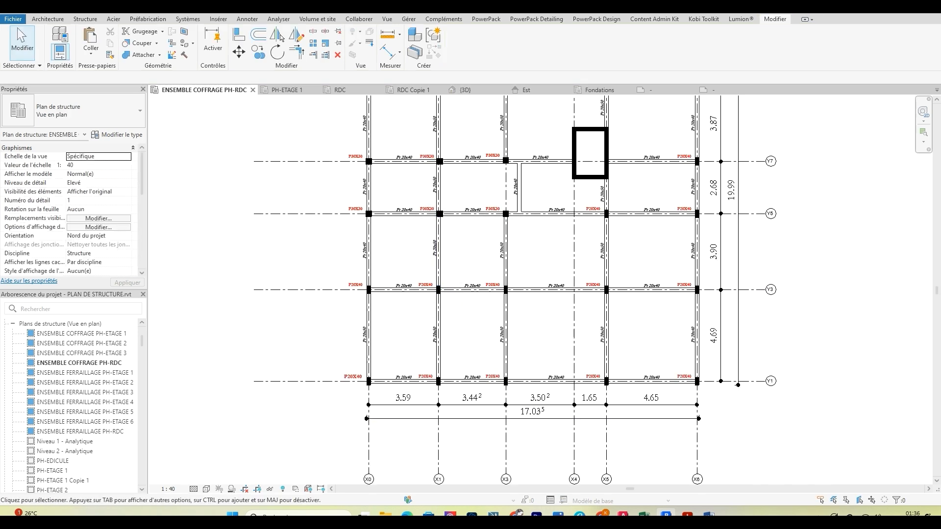
Change the ENSEMBLE COFFRAGE PH-RDC view scale to 1:50.
click(172, 489)
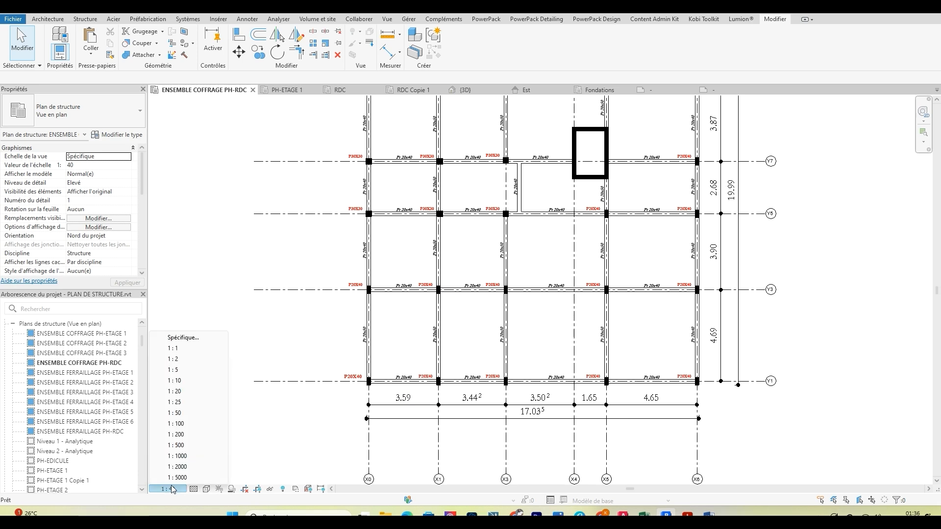
click(176, 413)
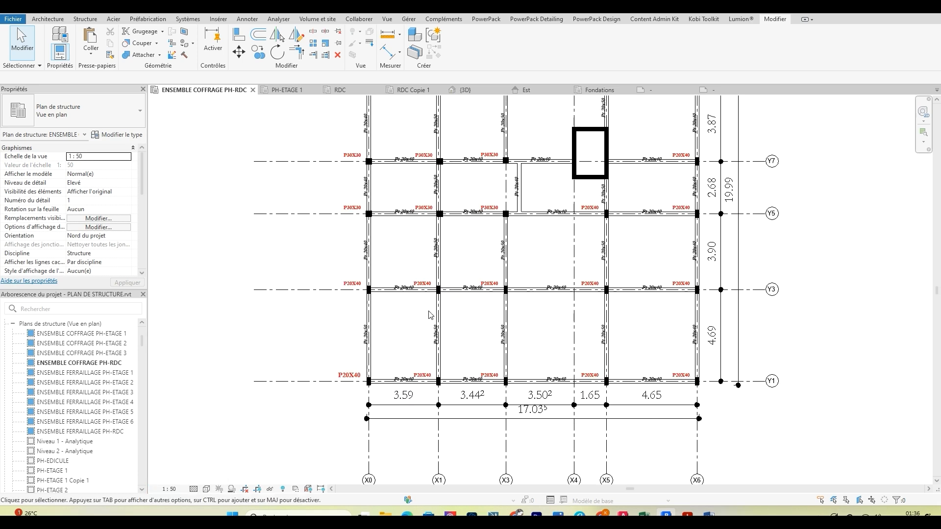
scroll(430, 315, up, 2)
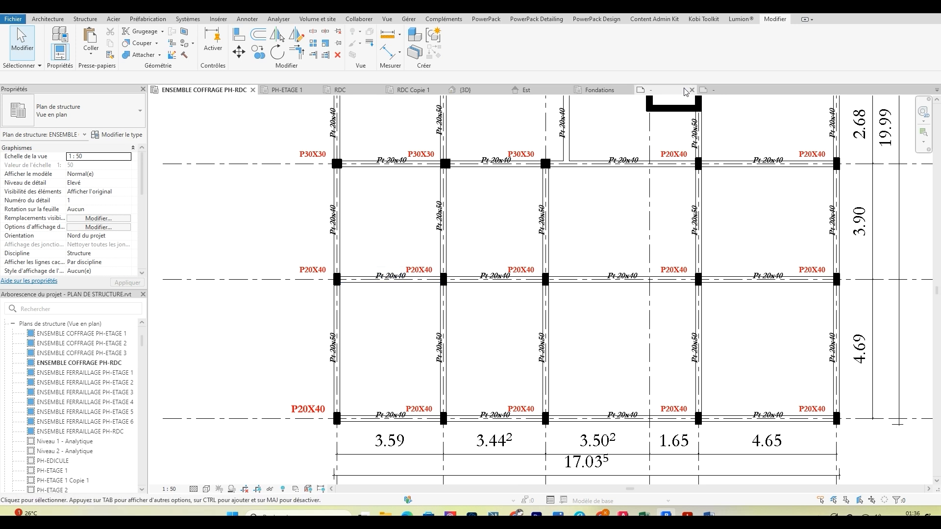
In the column tag family M_Etiquette de Semelle-20, nudge the 3mm label slightly to the right.
click(724, 93)
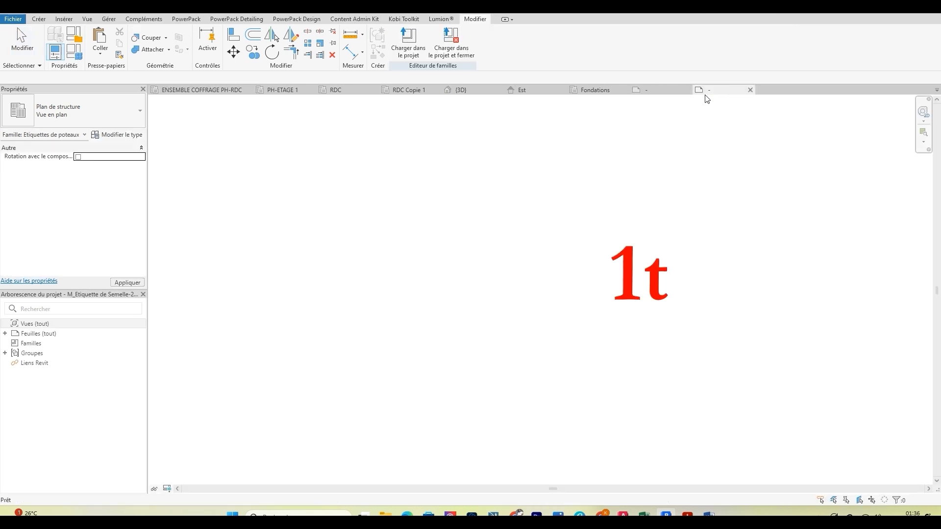
click(628, 319)
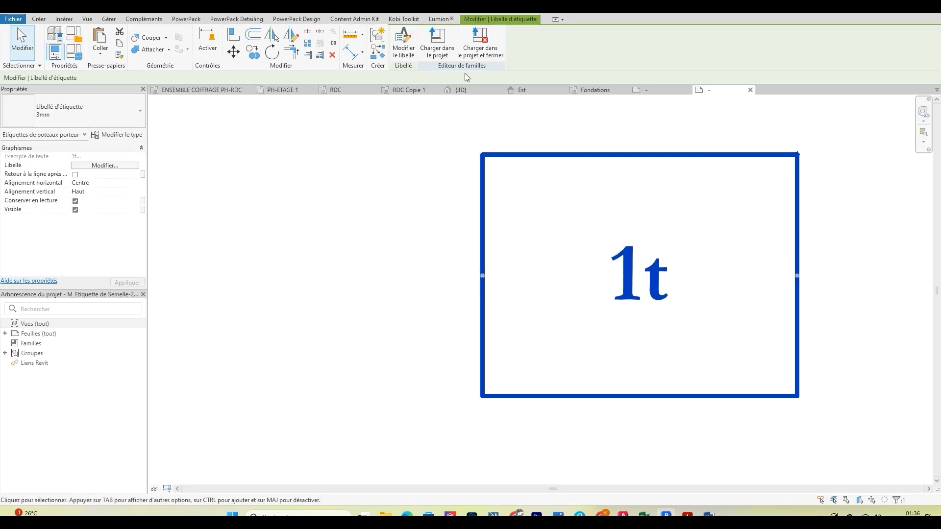
key(Right)
key(Right)
key(Right)
key(Right)
key(Right)
key(Right)
key(Right)
key(Right)
key(Right)
key(Right)
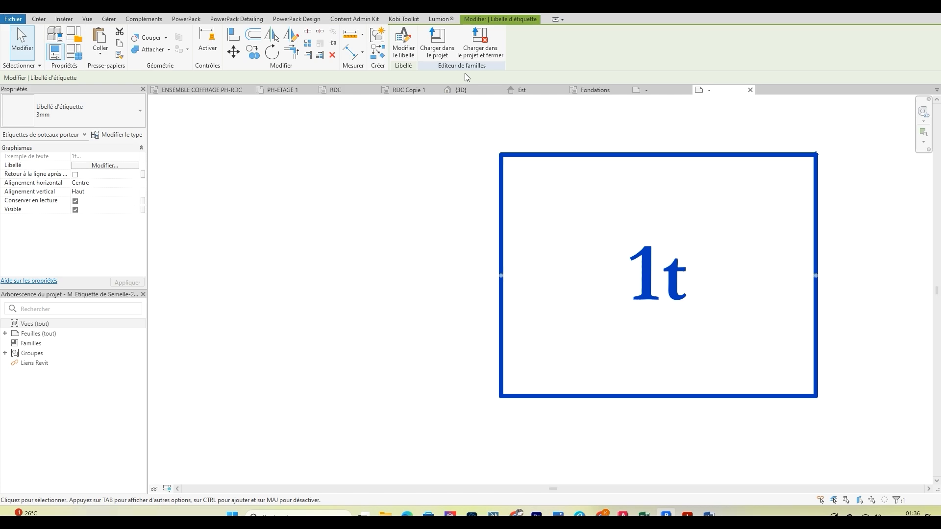
click(392, 220)
Load the adjusted M_Etiquette de Semelle-20 family into PLAN DE STRUCTURE.rvt, replacing the existing version.
click(414, 49)
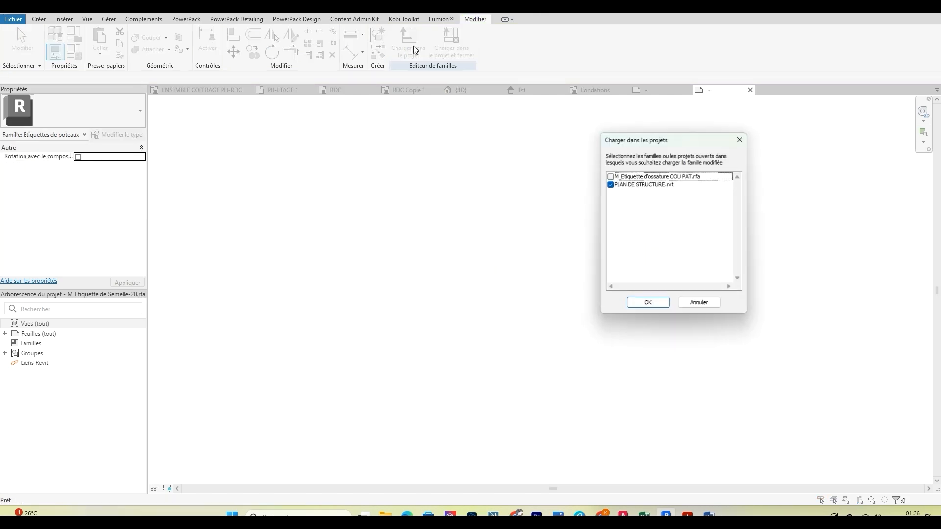
click(648, 302)
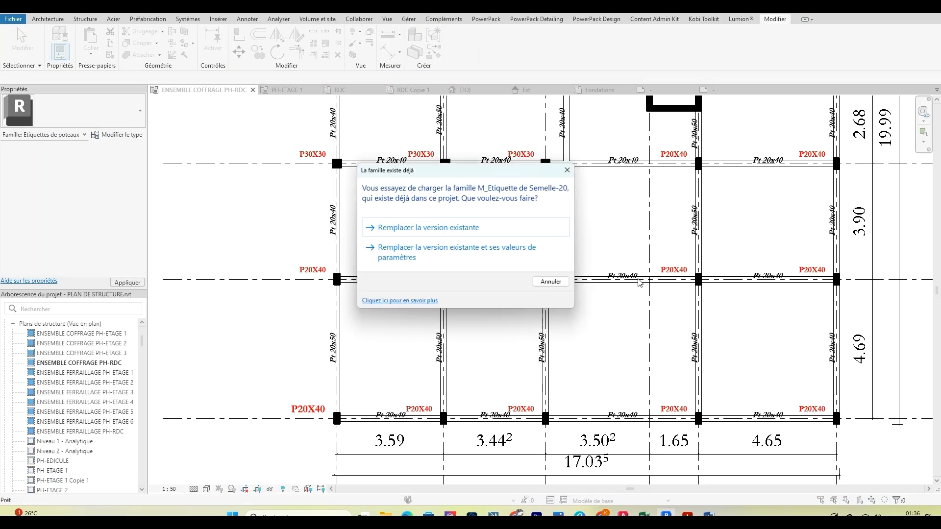
click(480, 227)
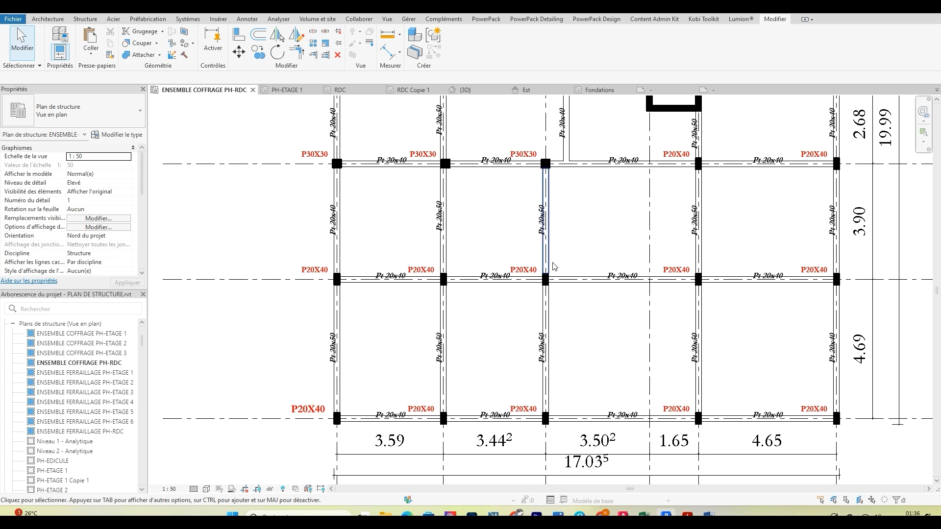
In the beam tag family M_Etiquette d'ossature COU PAT, nudge the PAT POUTRE label upward to clear the beam lines.
click(661, 92)
click(562, 366)
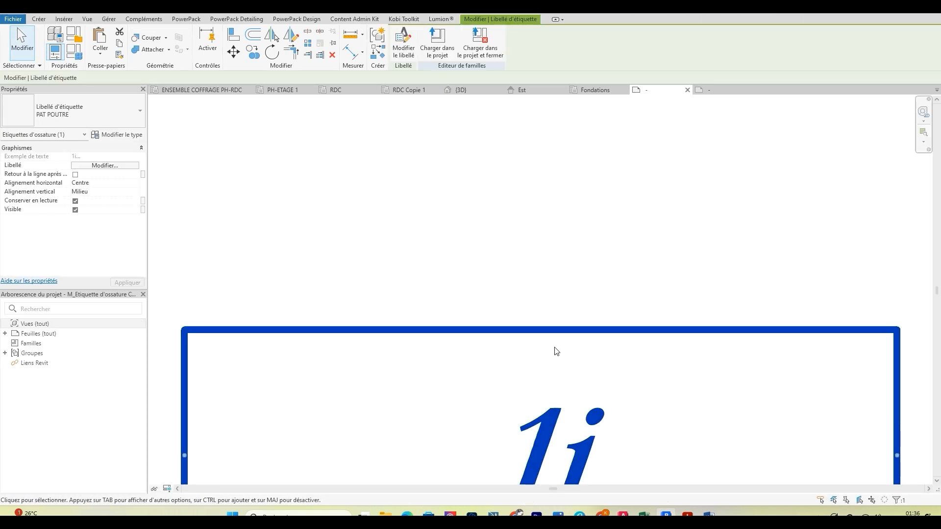
key(Up)
key(Up)
key(Up)
key(Up)
key(Up)
key(Up)
key(Up)
key(Up)
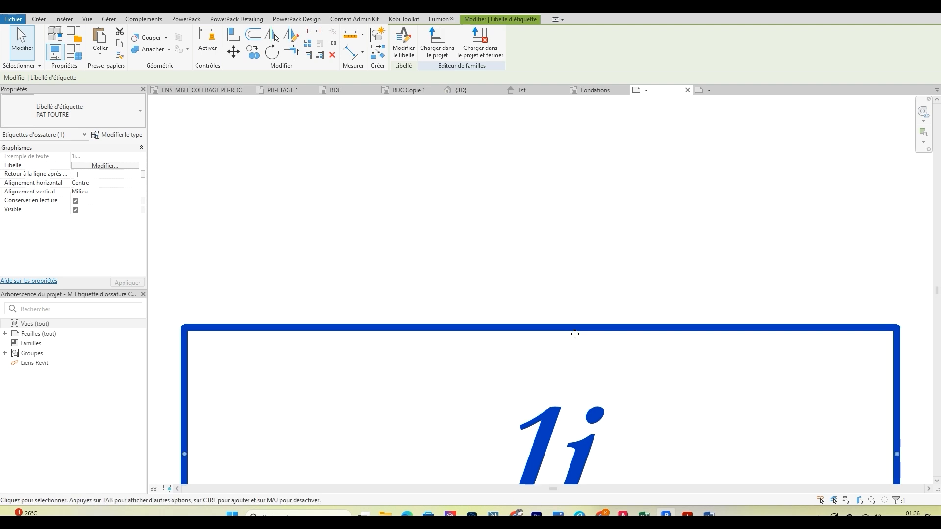
key(Up)
key(Up)
key(Up)
key(Up)
key(Up)
key(Up)
key(Up)
key(Up)
key(Up)
key(Up)
key(Up)
key(Up)
key(Up)
key(Up)
key(Up)
key(Up)
key(Up)
key(Up)
key(Up)
key(Up)
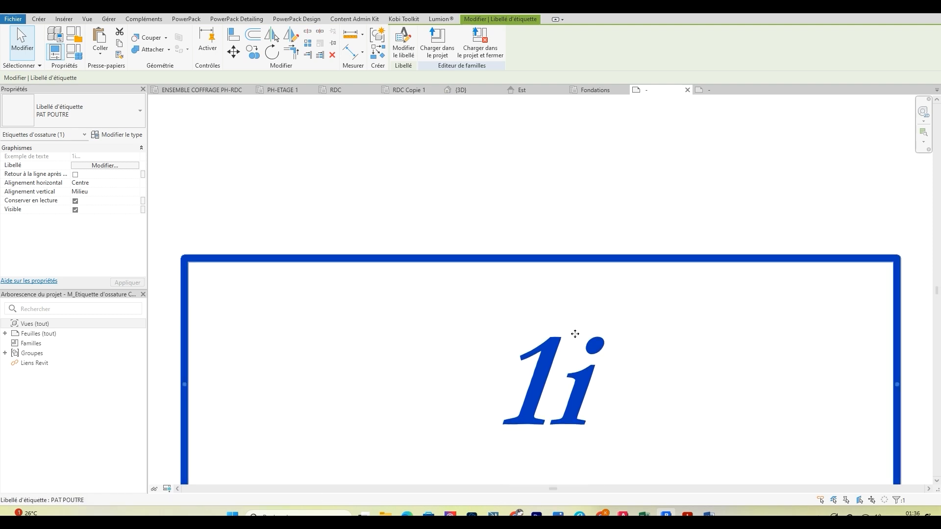
click(542, 193)
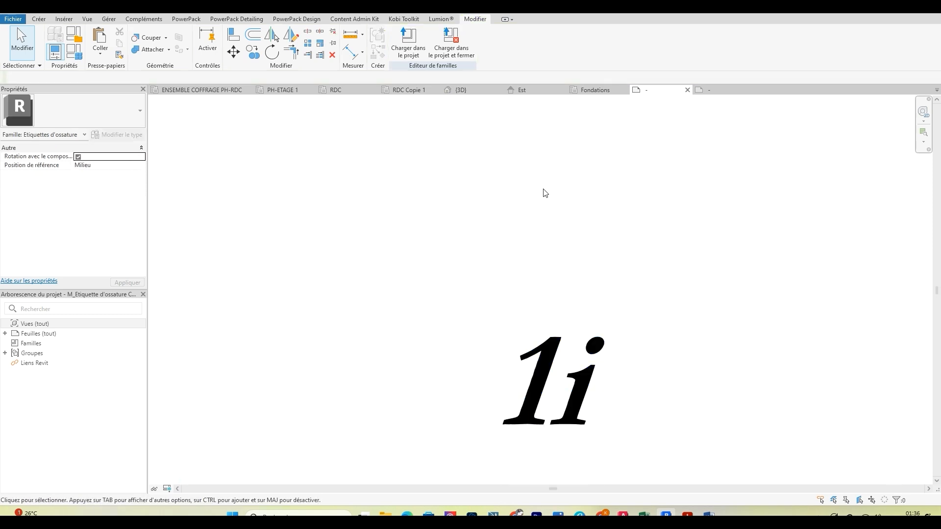
Load the adjusted M_Etiquette d'ossature COU PAT family into PLAN DE STRUCTURE.rvt, replacing the existing version.
click(424, 55)
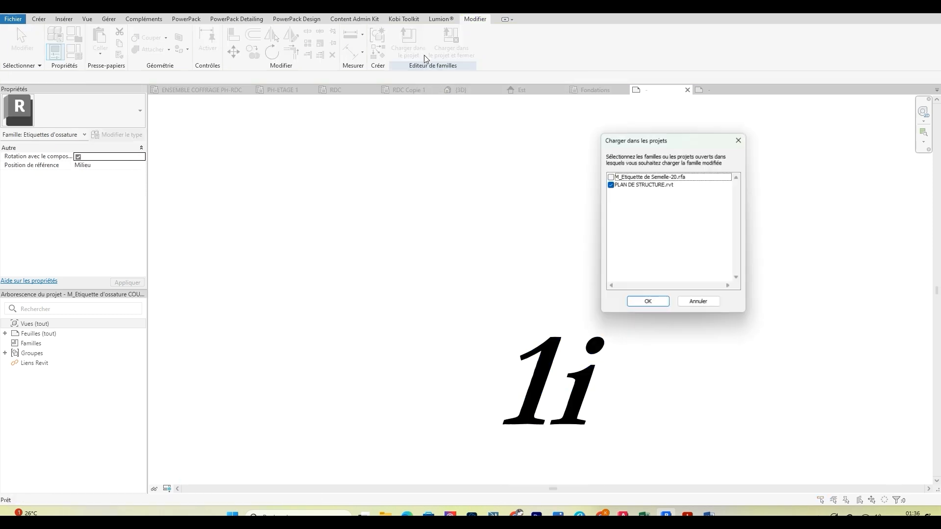
click(654, 310)
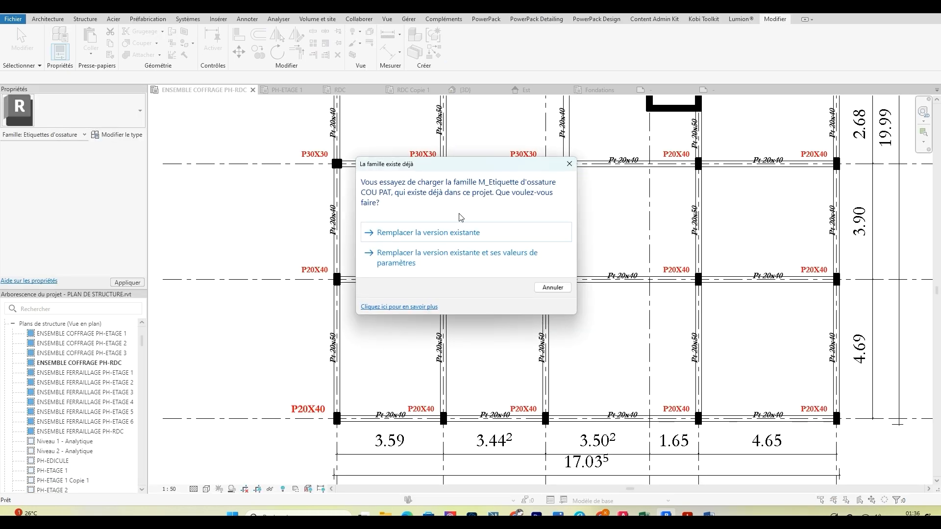
click(449, 233)
scroll(573, 239, down, 3)
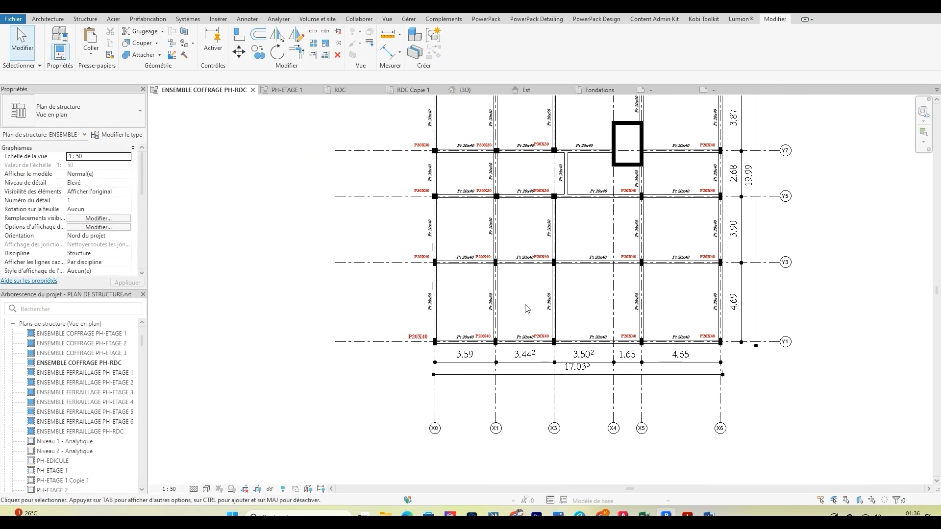
scroll(500, 264, up, 4)
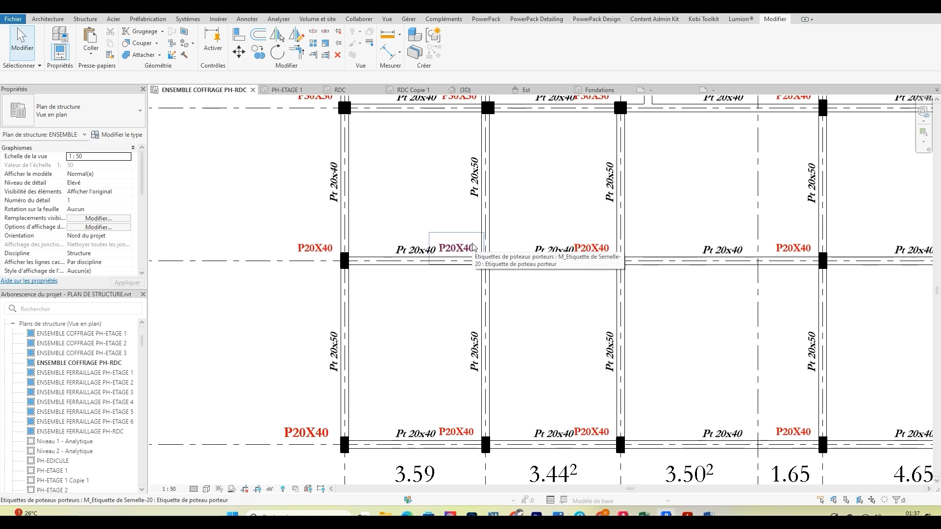
In the column tag family M_Etiquette de Semelle-20, move the 3mm label down, away from the beam tags.
click(728, 91)
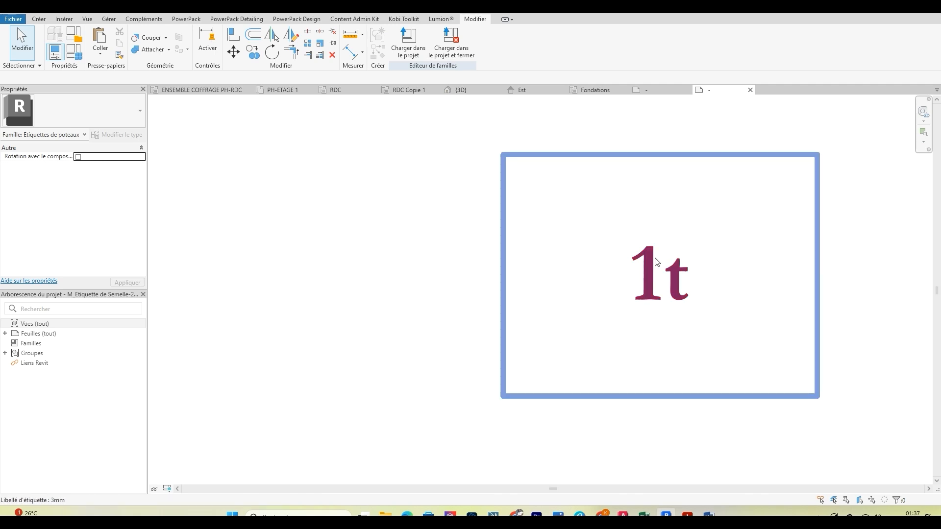
click(657, 362)
ctrl+scroll(665, 436, up, 5)
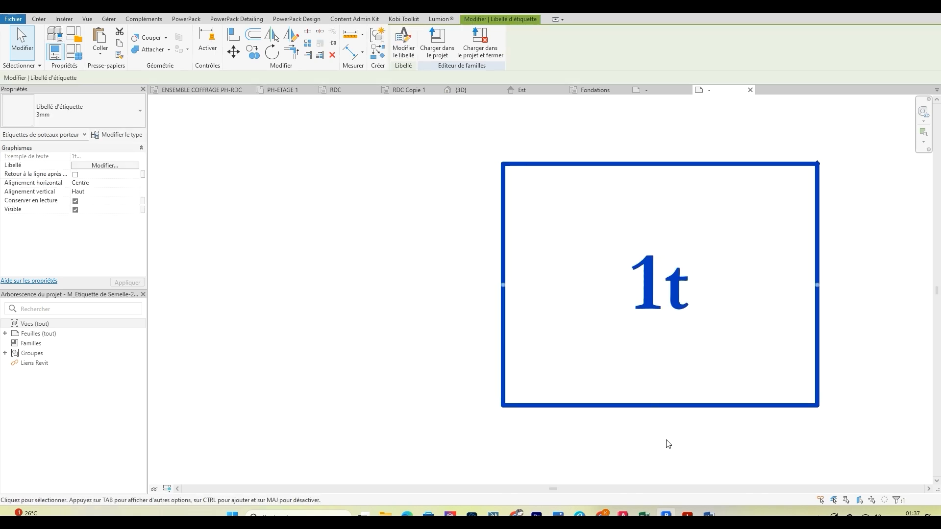
ctrl+scroll(667, 442, up, 5)
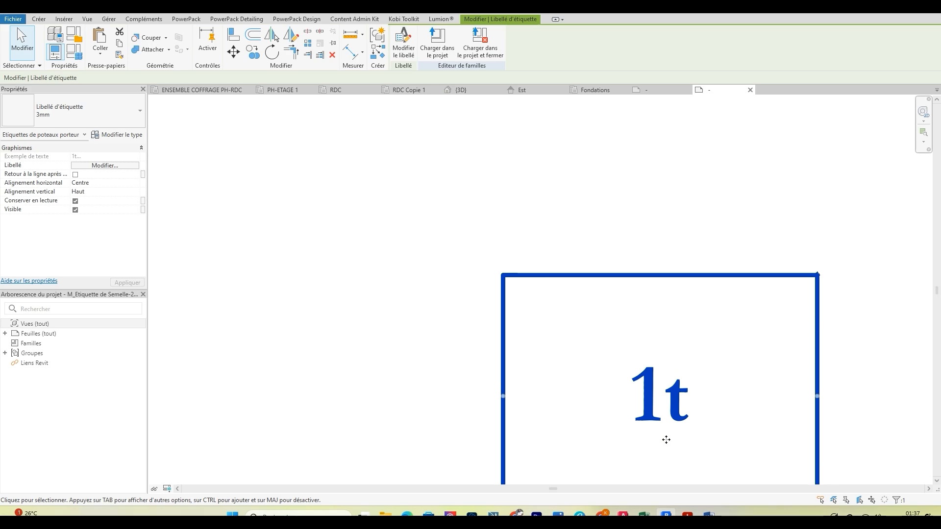
click(590, 241)
Load M_Etiquette de Semelle-20 with its lowered label into PLAN DE STRUCTURE.rvt, replacing the existing version.
click(409, 43)
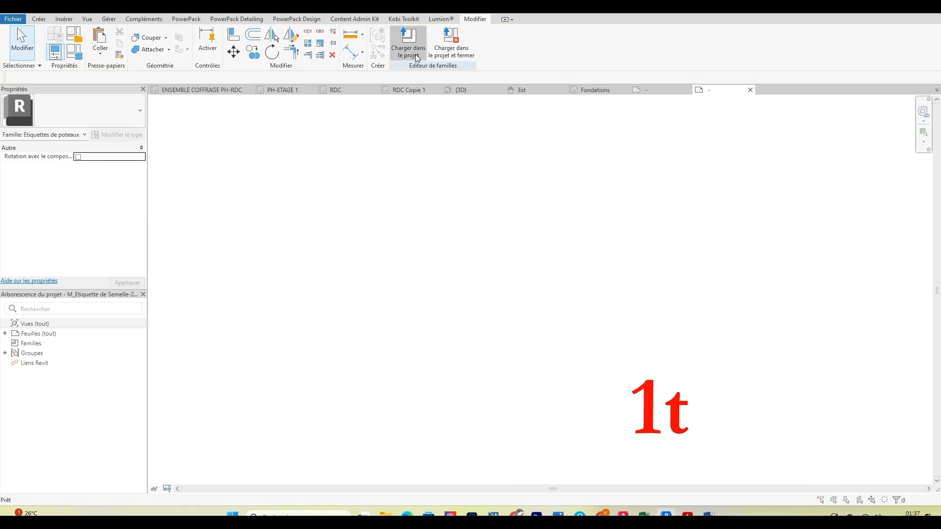
click(666, 304)
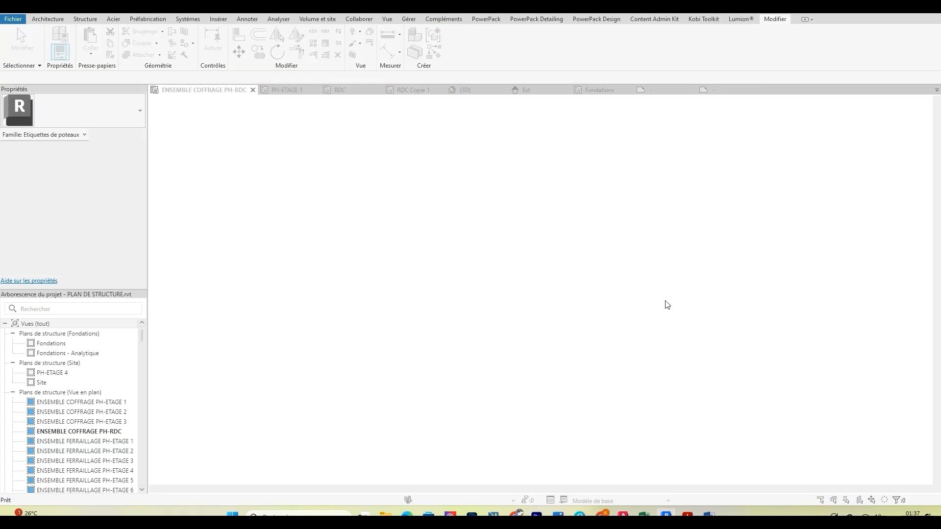
click(494, 227)
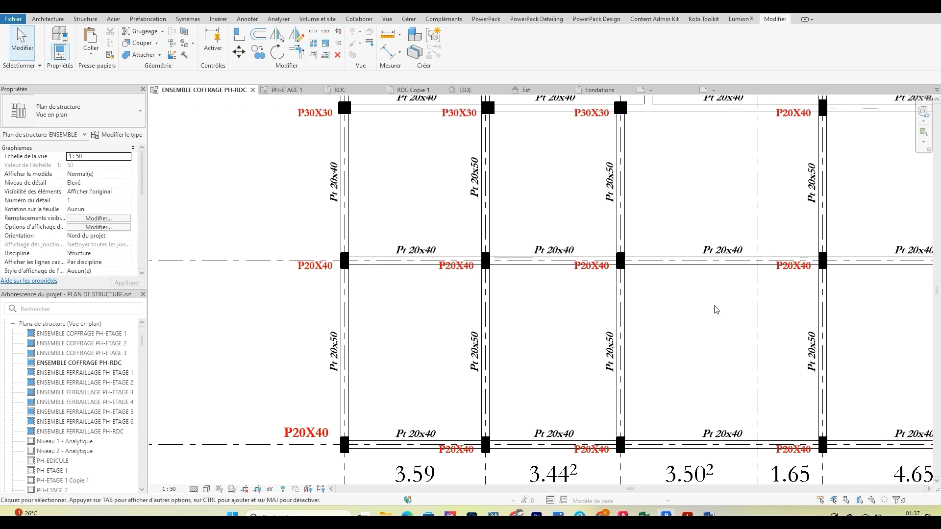
Nudge the 3mm label in M_Etiquette de Semelle-20 further down and slightly to the right.
click(720, 91)
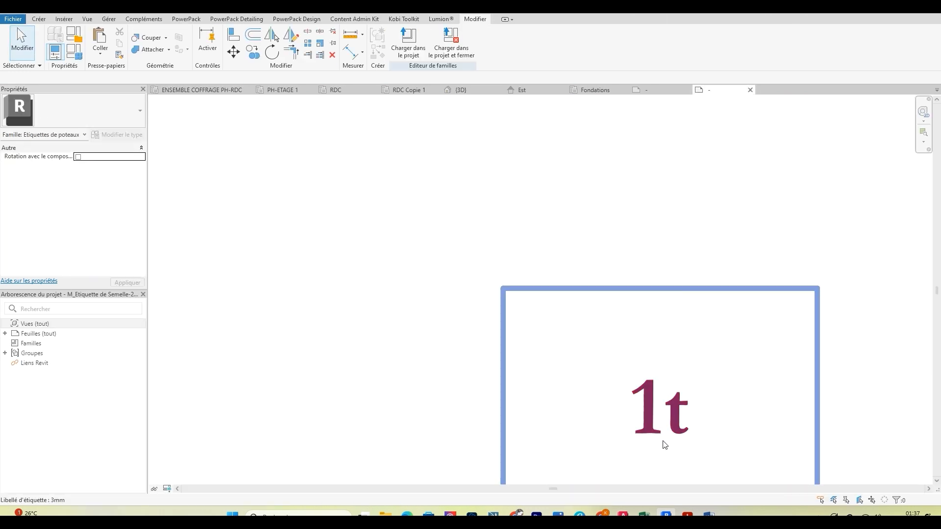
click(673, 424)
key(Down)
key(Down)
key(Down)
key(Down)
key(Down)
key(Down)
key(Down)
key(Down)
key(Down)
key(Down)
key(Down)
key(Down)
key(Down)
key(Down)
key(Down)
key(Down)
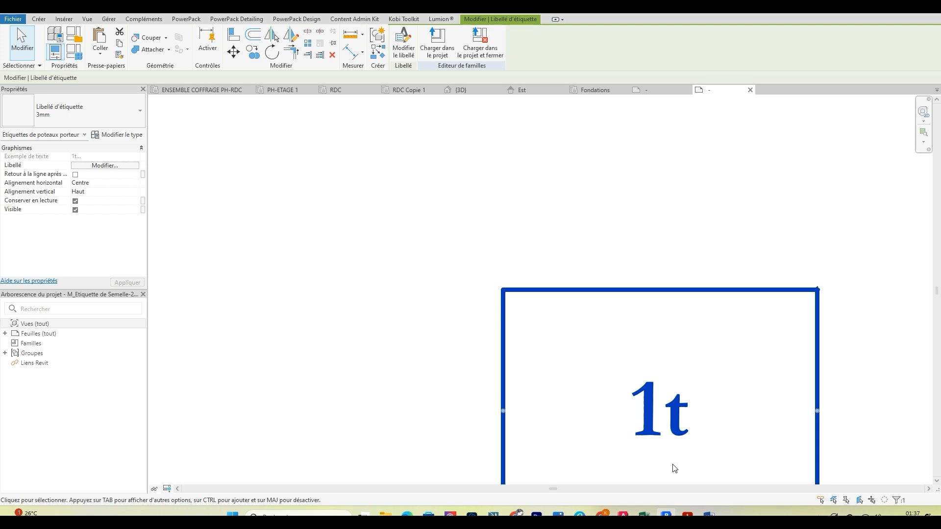
key(Right)
key(Right)
key(Right)
key(Right)
key(Right)
key(Right)
key(Right)
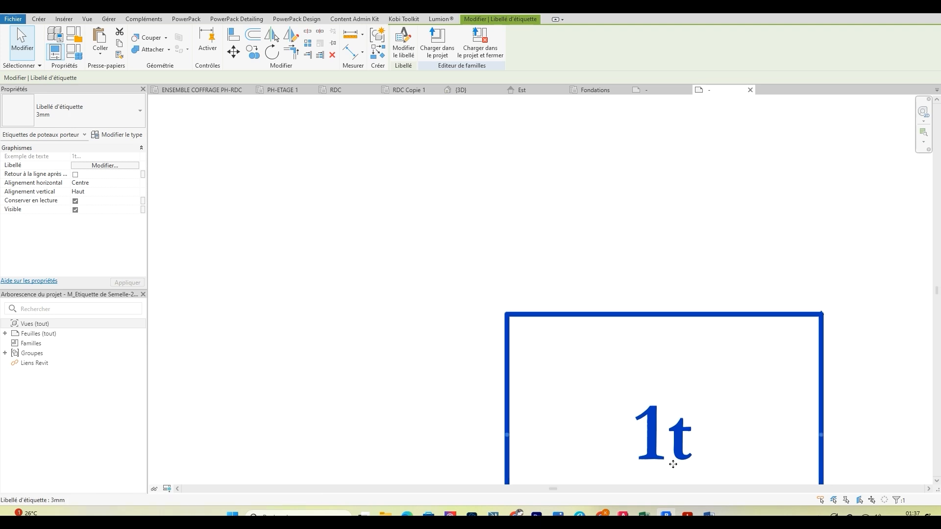
Load the adjusted M_Etiquette de Semelle-20 column tag family into PLAN DE STRUCTURE.rvt, replacing the existing version.
click(500, 196)
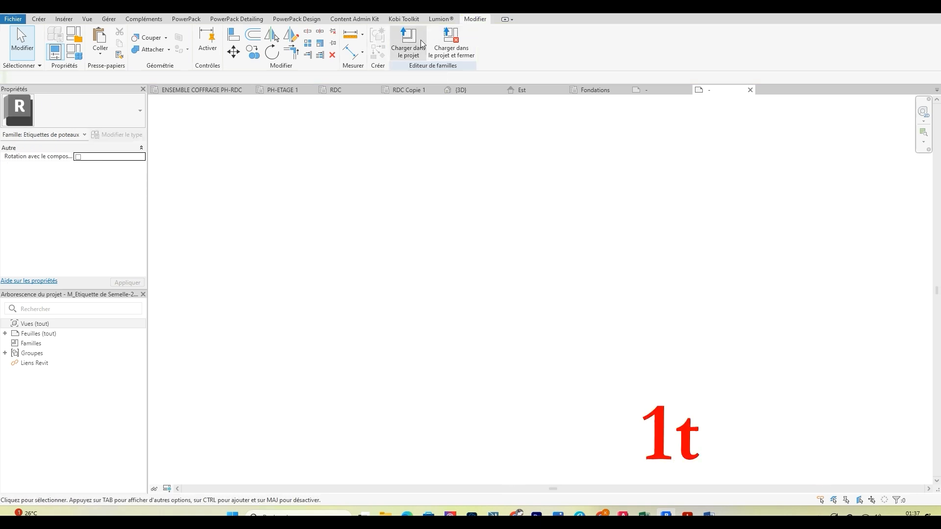
click(408, 41)
click(648, 303)
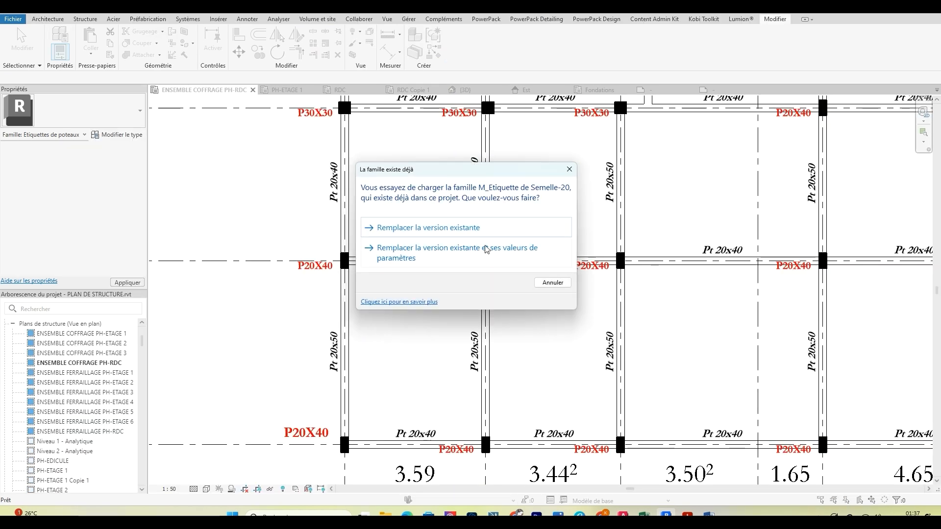
click(486, 228)
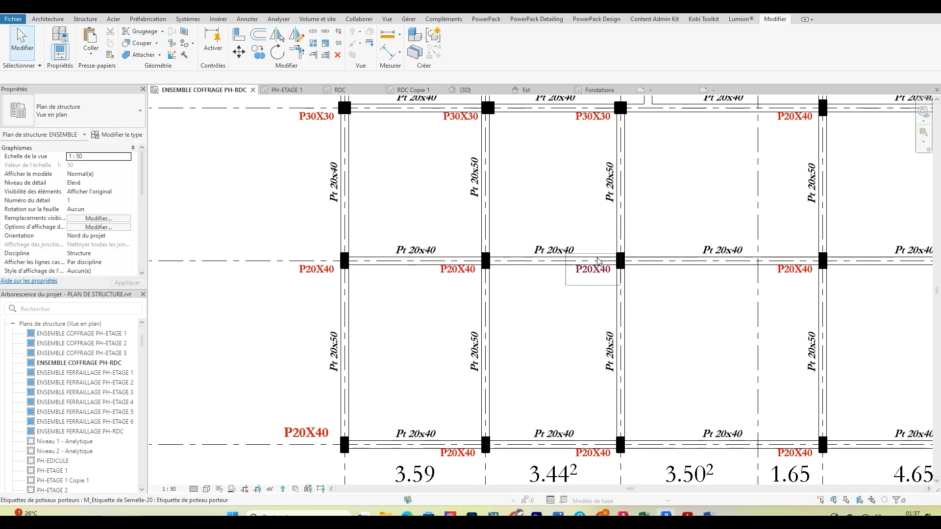
Return to the M_Etiquette de Semelle-20 family and nudge its 3mm label slightly further down and to the right.
key(ctrl+Tab)
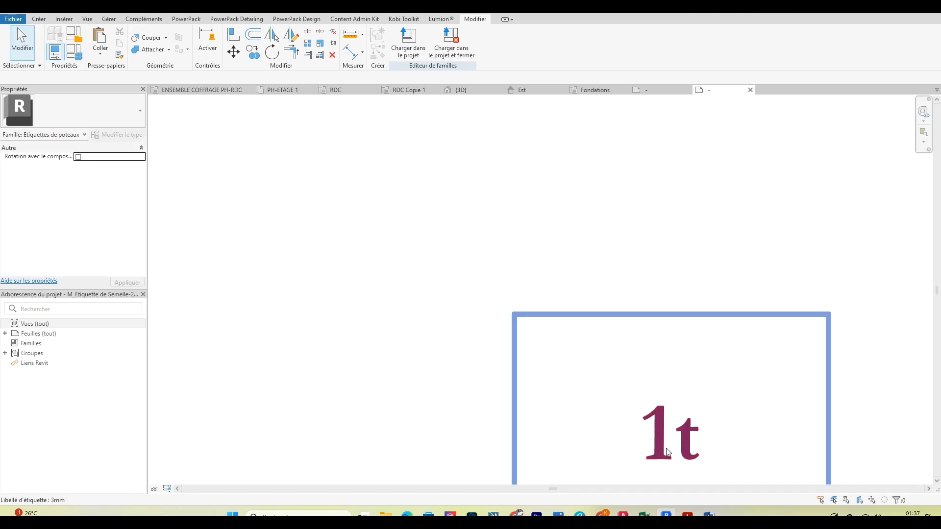
click(667, 448)
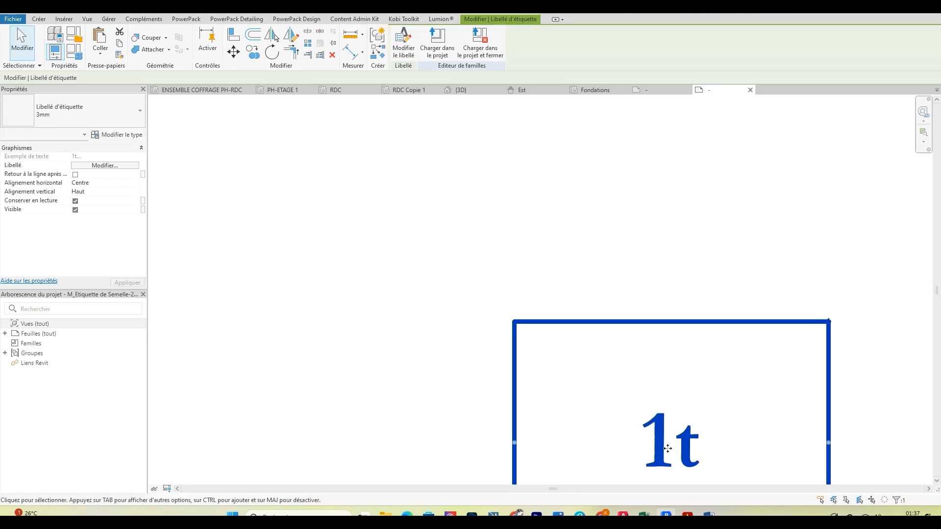
key(Escape)
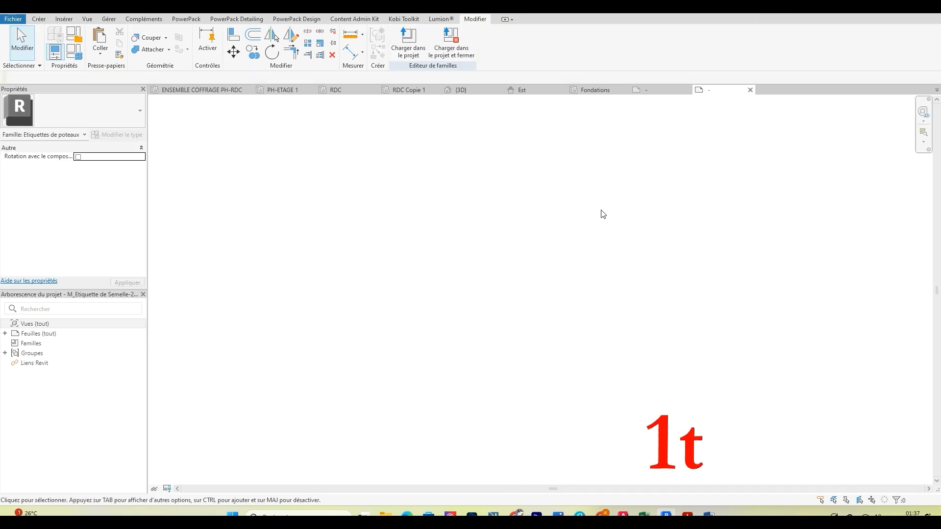
Reload M_Etiquette de Semelle-20 into PLAN DE STRUCTURE.rvt over the existing version and check the column tags on the PH-RDC plan.
click(411, 55)
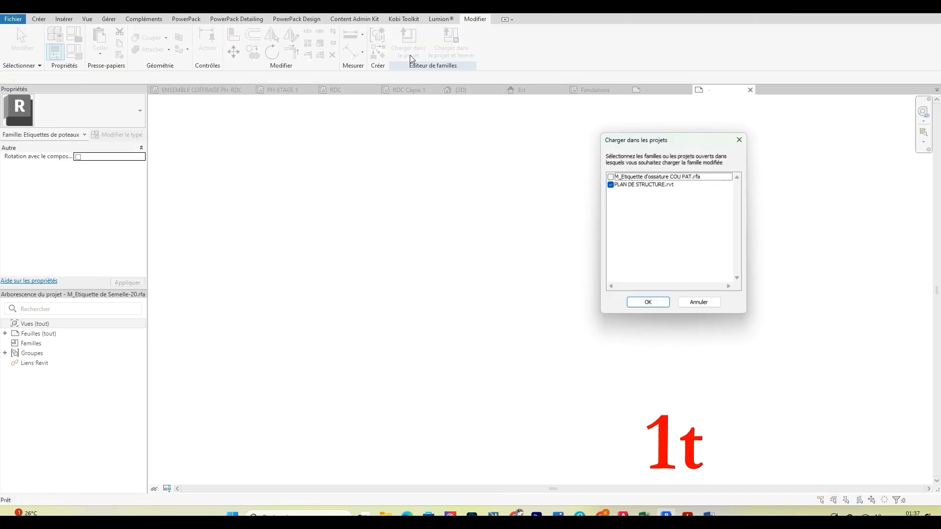
click(648, 302)
click(530, 231)
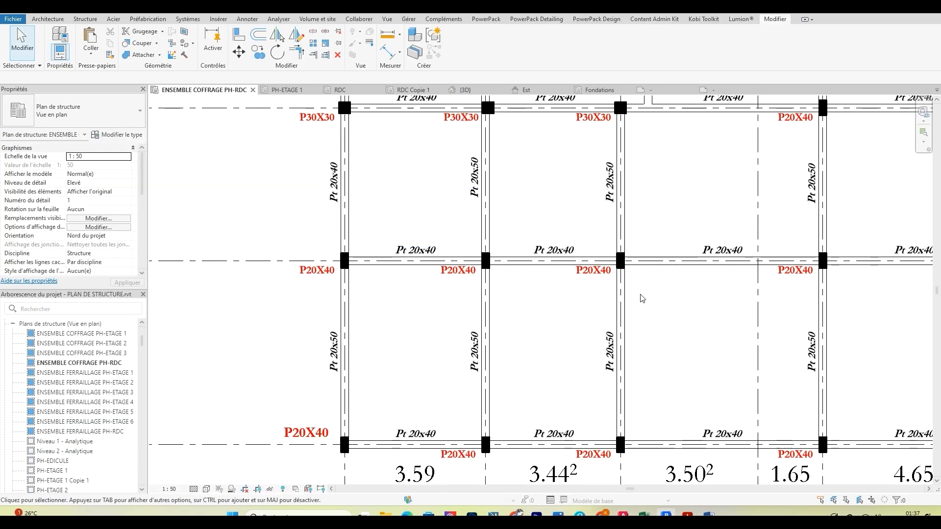
scroll(647, 300, down, 3)
scroll(648, 299, up, 3)
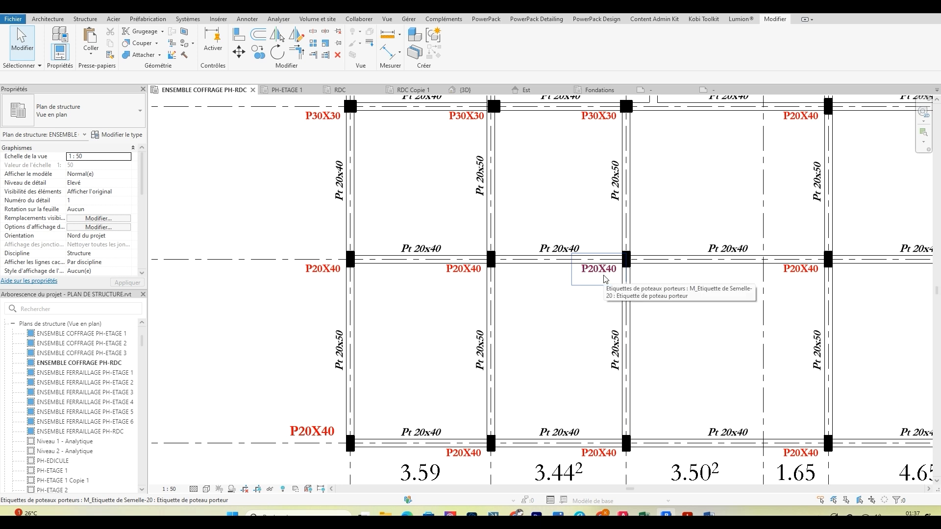
Reopen the column tag family from a P20X40 tag and shift its 3mm label right, closer to the columns.
click(605, 279)
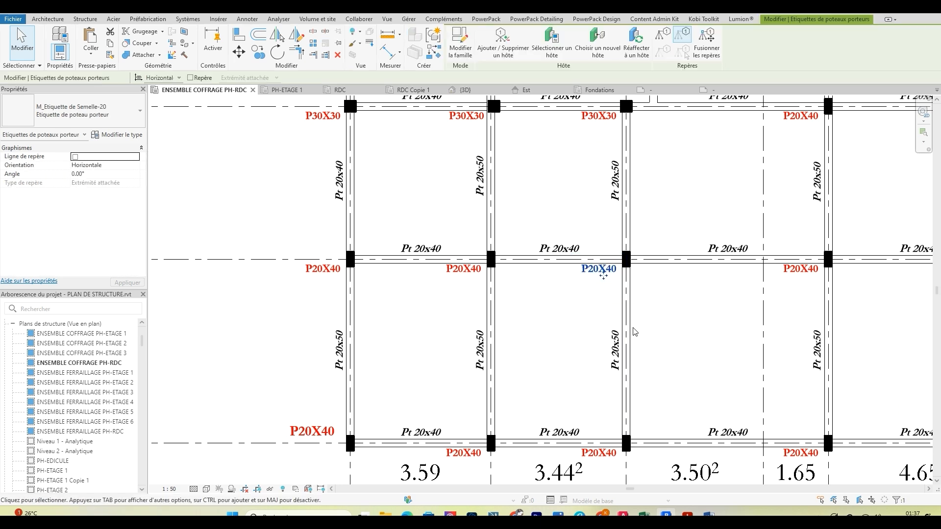
double_click(604, 276)
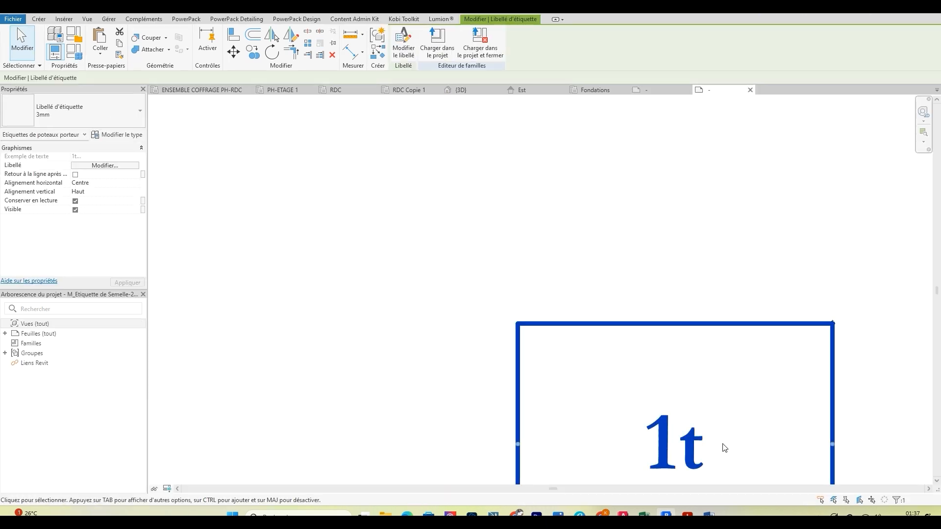
key(Right)
key(Right)
key(Right)
key(Right)
key(Right)
key(Right)
key(Right)
key(Right)
key(Right)
key(Right)
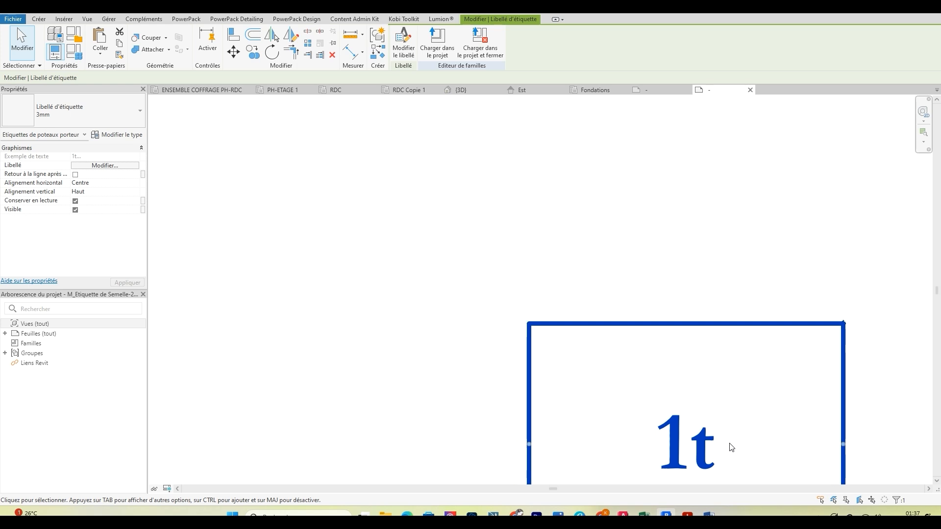
click(492, 193)
Load M_Etiquette de Semelle-20 with its right-shifted label into PLAN DE STRUCTURE.rvt, replacing the existing version.
click(408, 44)
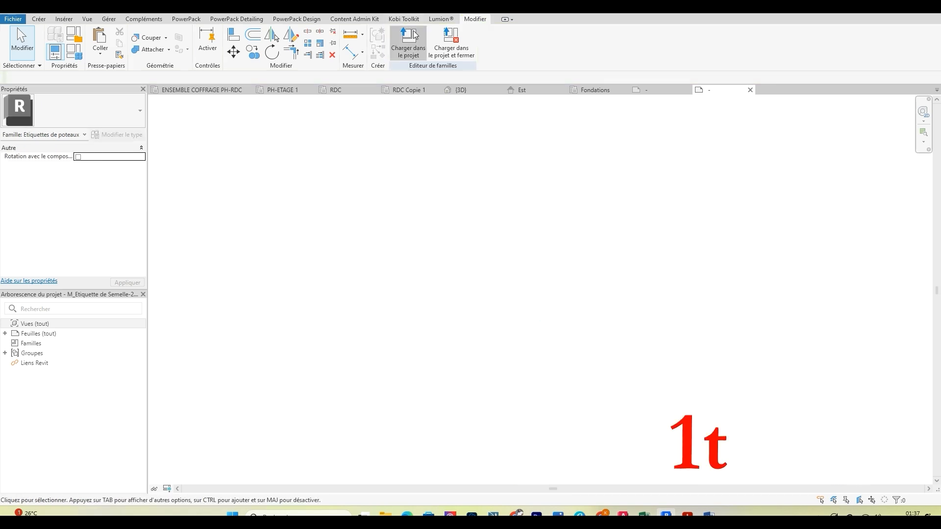
click(647, 302)
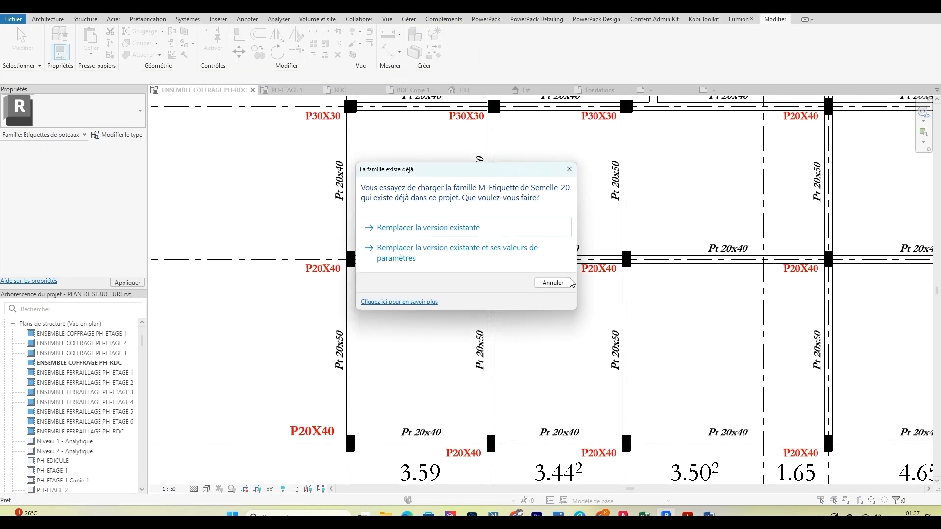
click(521, 227)
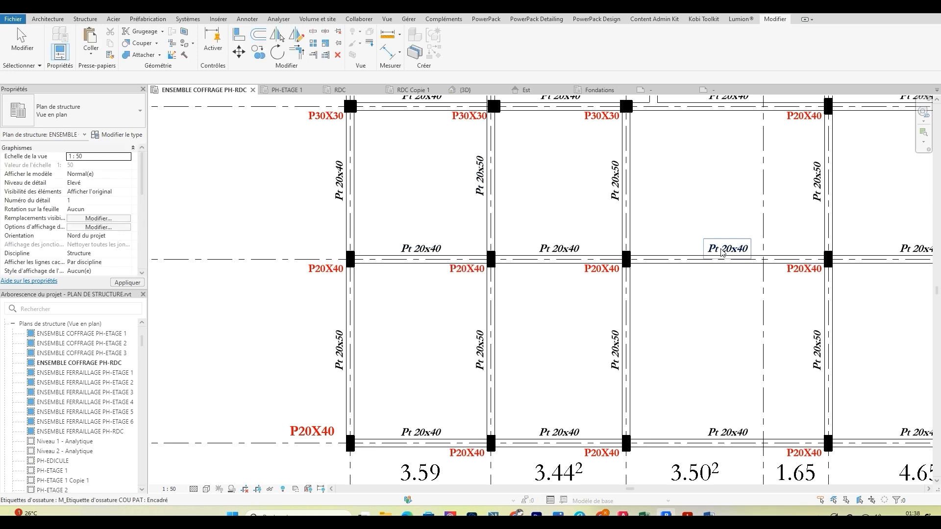
scroll(678, 317, down, 3)
scroll(637, 235, down, 3)
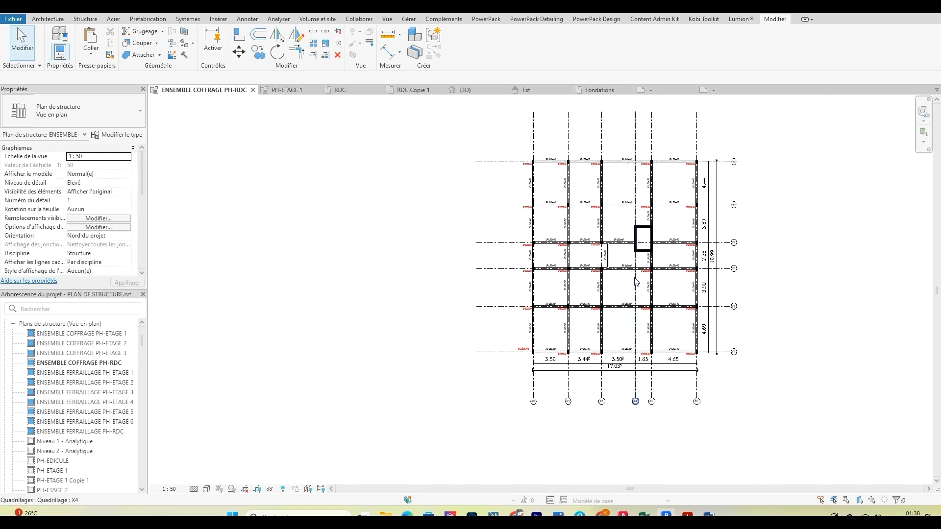
Draw an L-shaped, tapering filled region in the bay between grids Y5 and Y7, along its left and lower edges up to the short beam.
scroll(616, 236, up, 5)
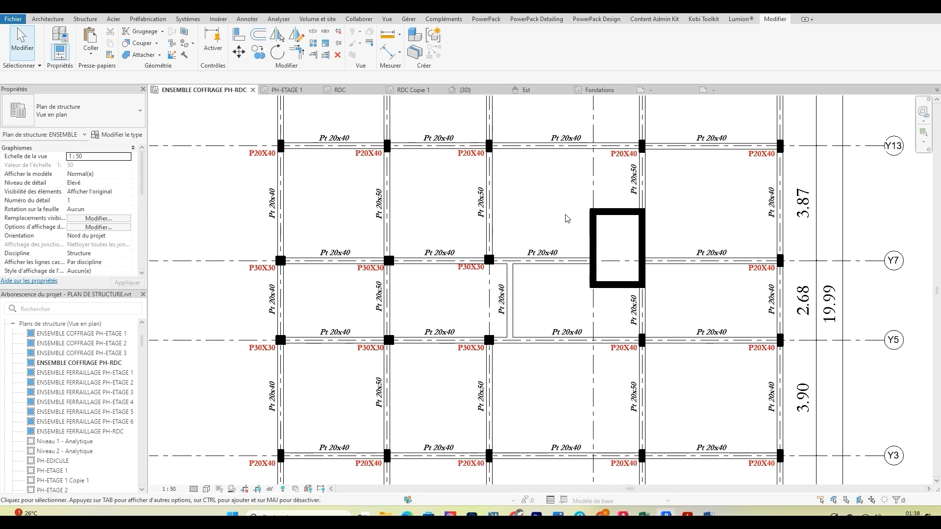
click(248, 20)
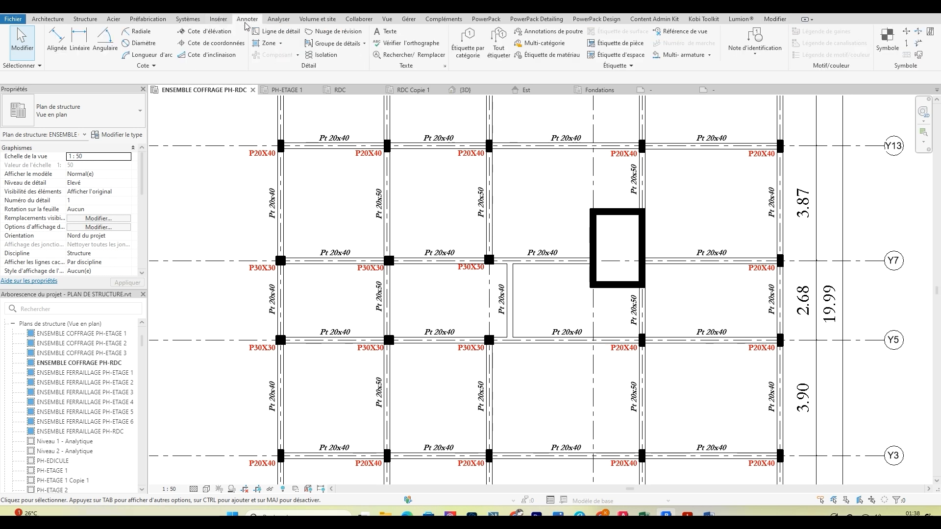
click(267, 43)
scroll(507, 336, up, 3)
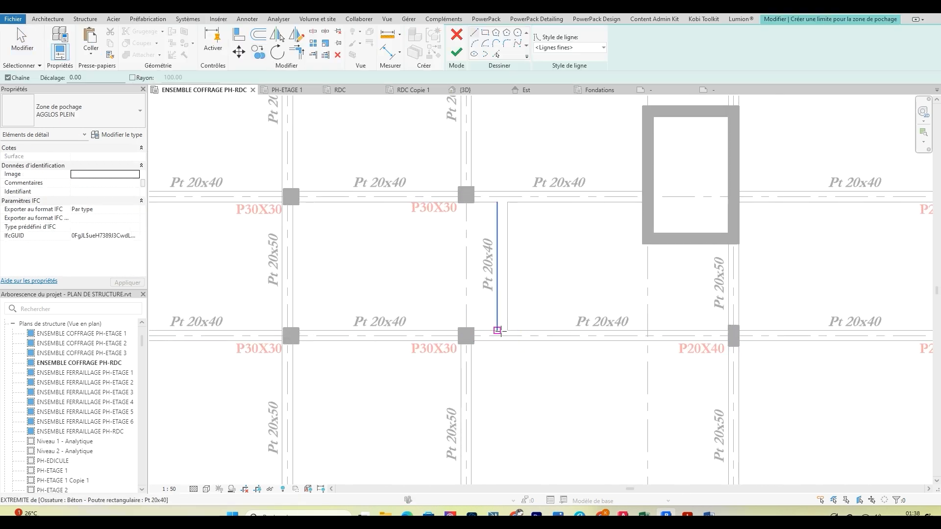
click(507, 337)
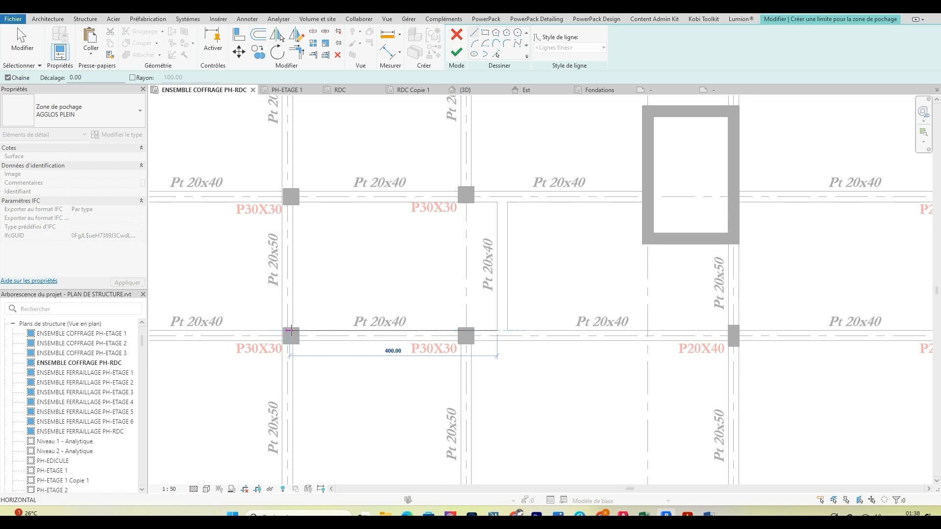
click(290, 331)
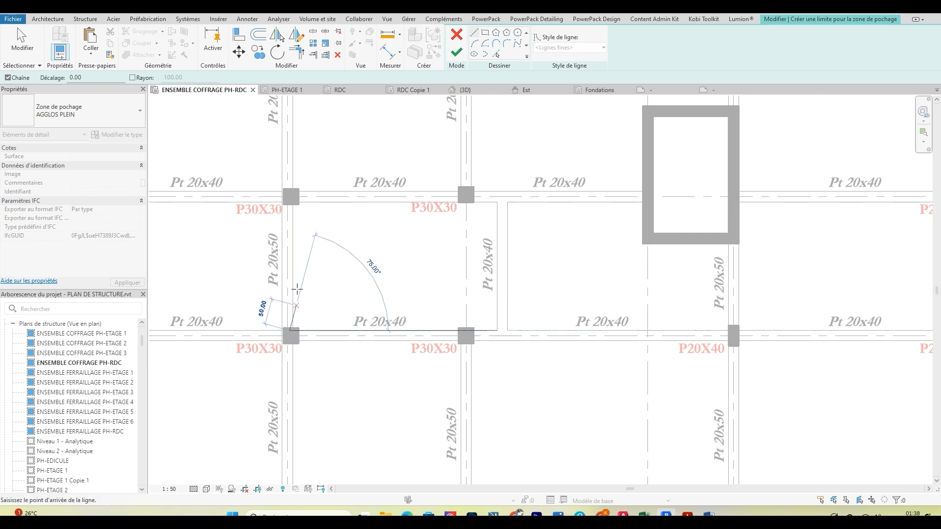
click(290, 201)
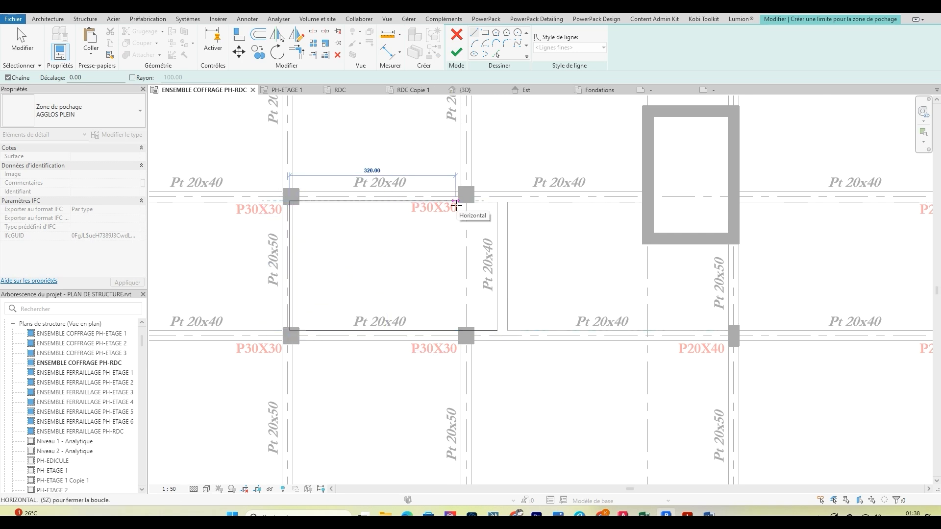
click(317, 312)
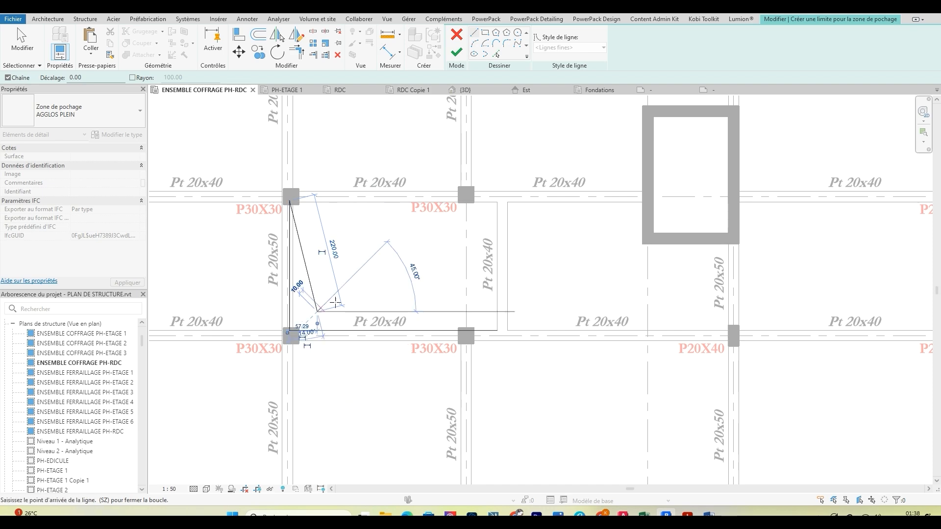
click(498, 330)
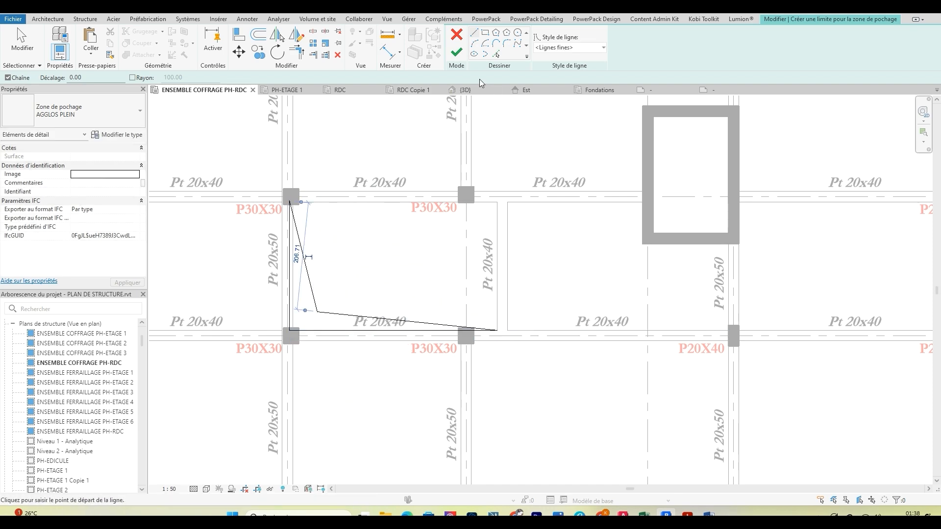
click(455, 51)
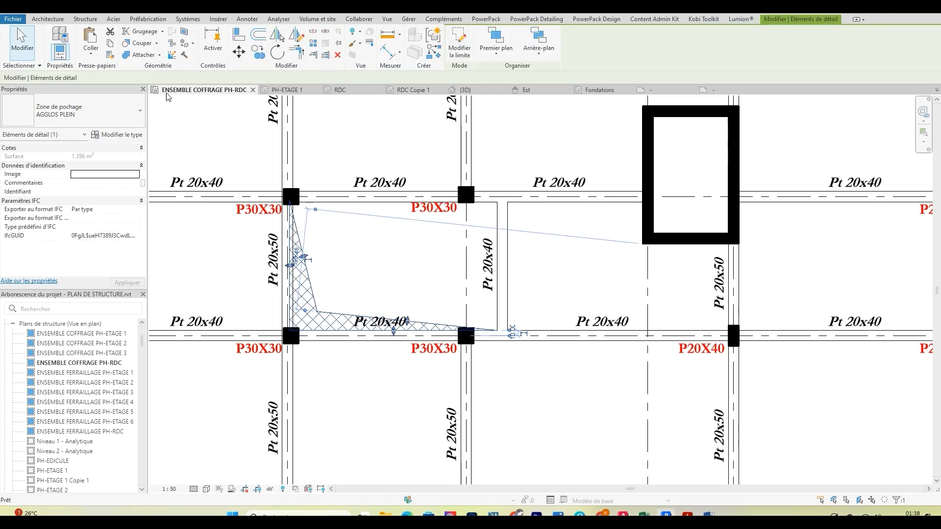
Change the filled region in the Y5–Y7 bay to the Noir uni type.
click(85, 111)
scroll(44, 272, down, 2)
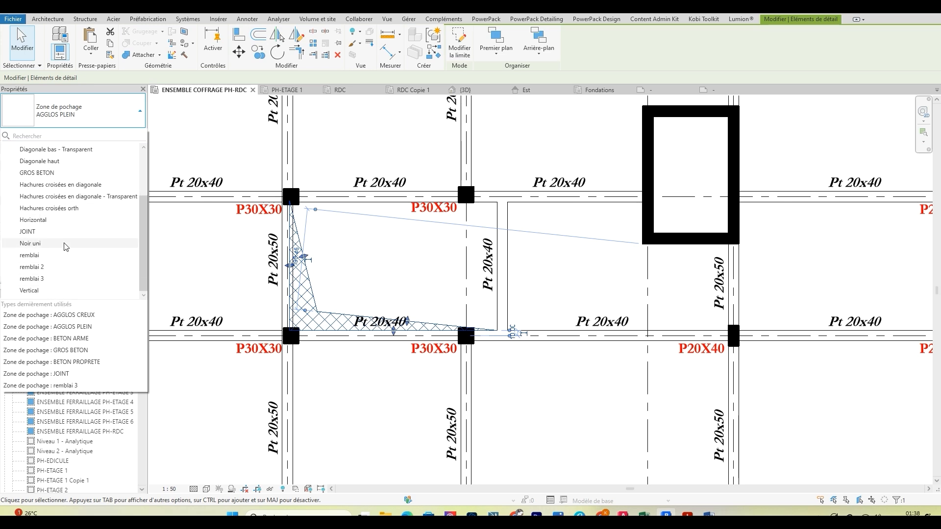
click(42, 243)
click(380, 280)
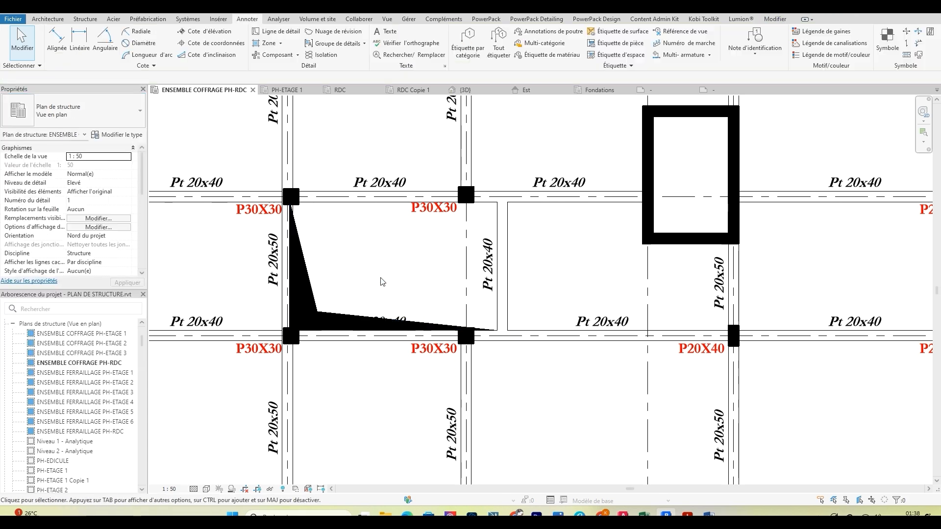
Draw a tapering L-shaped filled region inside the walled shaft, along its upper and left inner wall faces.
click(309, 279)
click(457, 43)
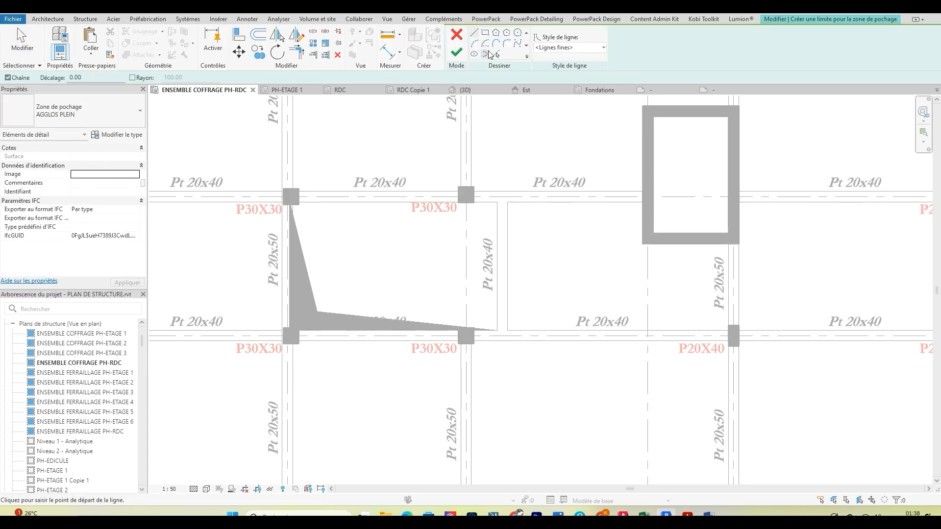
click(729, 116)
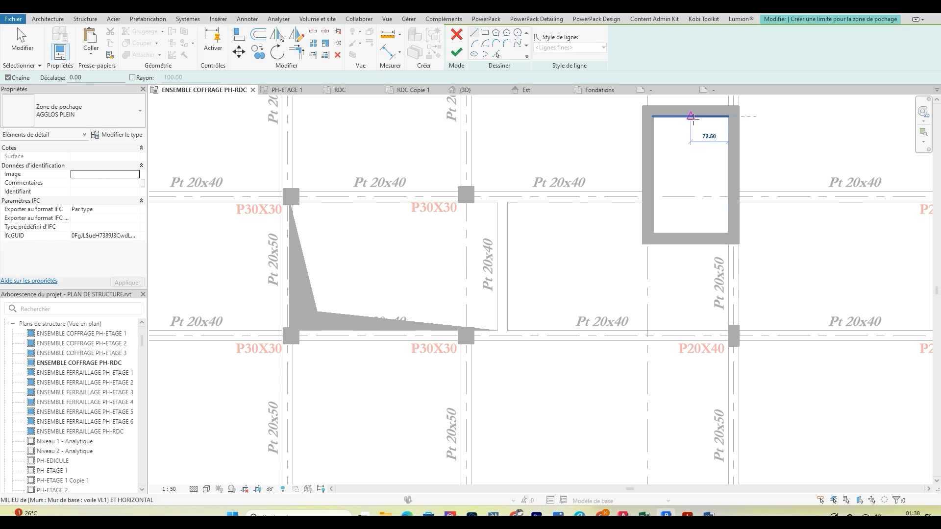
click(668, 133)
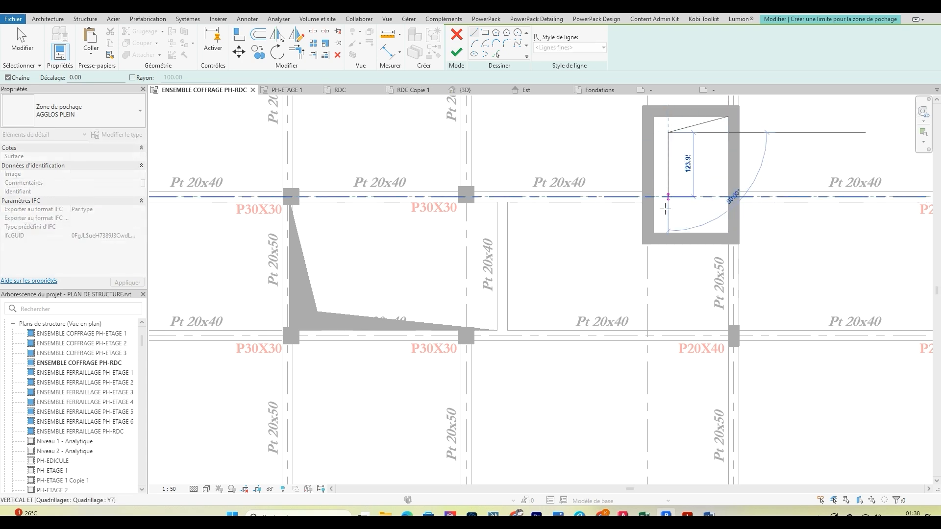
click(653, 234)
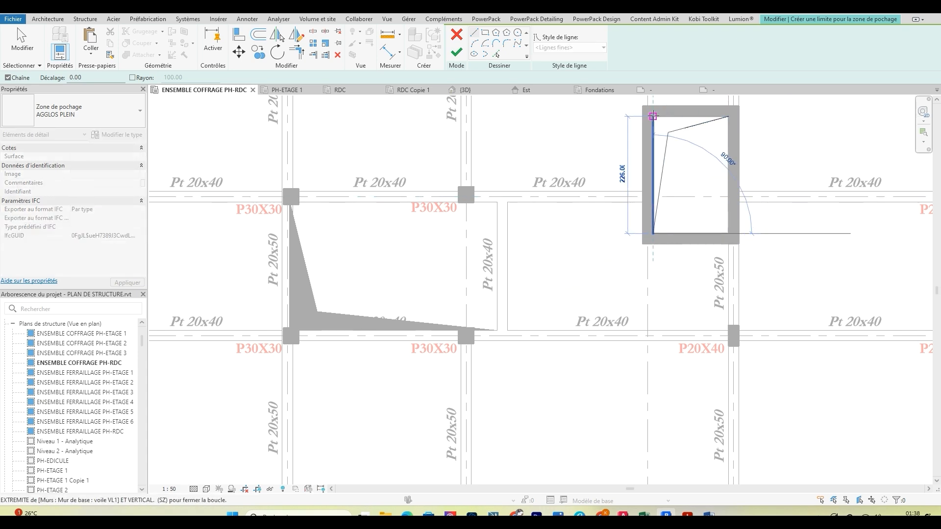
click(652, 117)
click(729, 117)
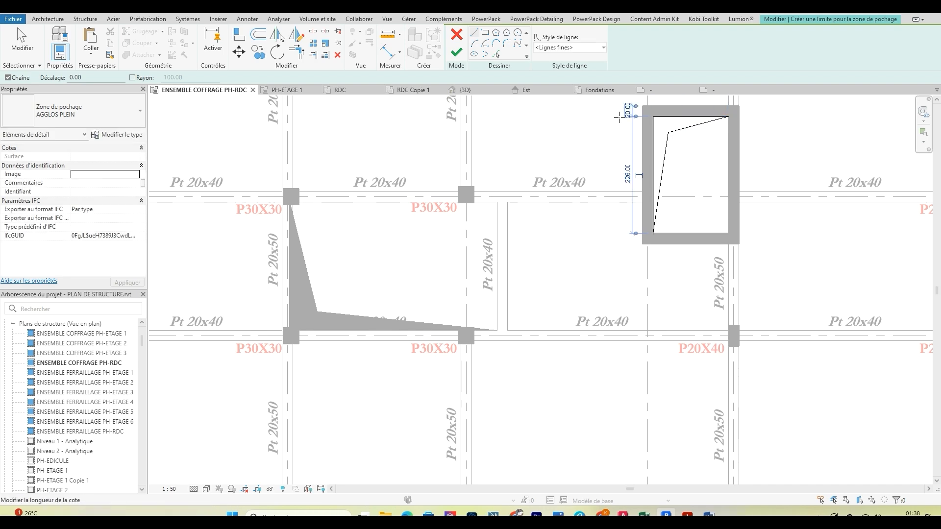
click(456, 52)
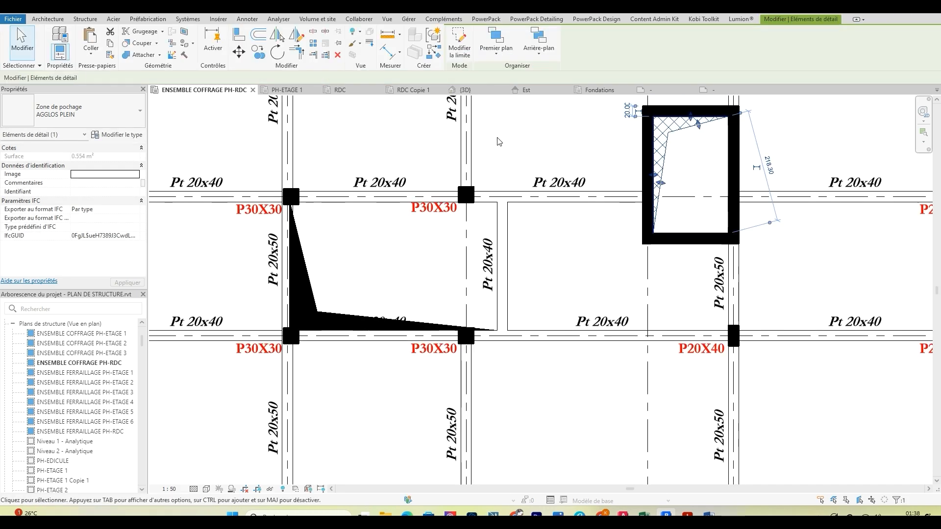
Change the shaft's filled region to the Noir uni type.
click(56, 112)
scroll(40, 231, down, 2)
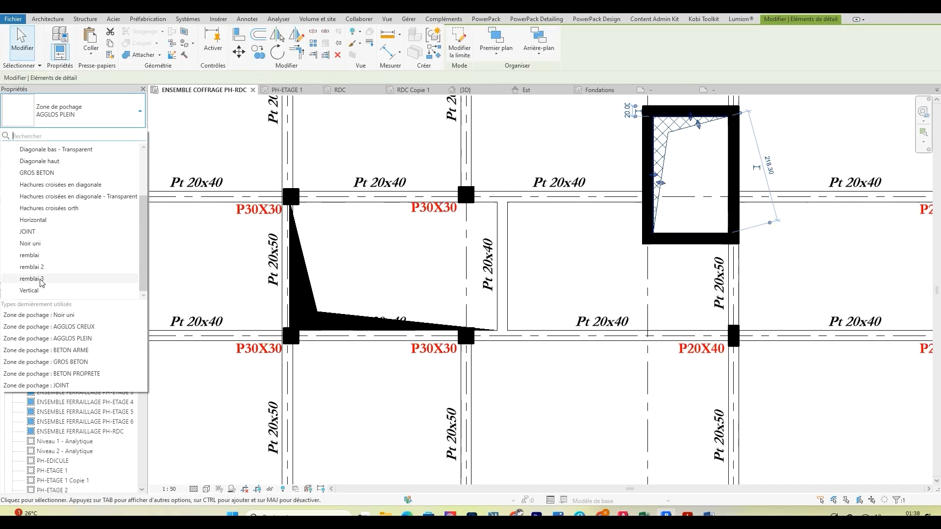
click(48, 244)
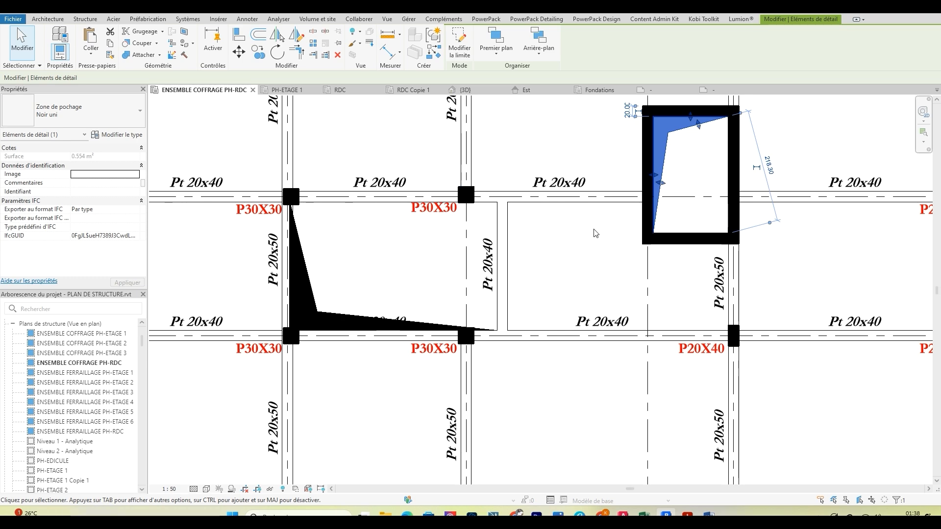
Mirror a copy of the black filled region in the Y5–Y7 bay about the vertical axis through the midpoint of the upper beam.
click(600, 241)
scroll(605, 233, down, 5)
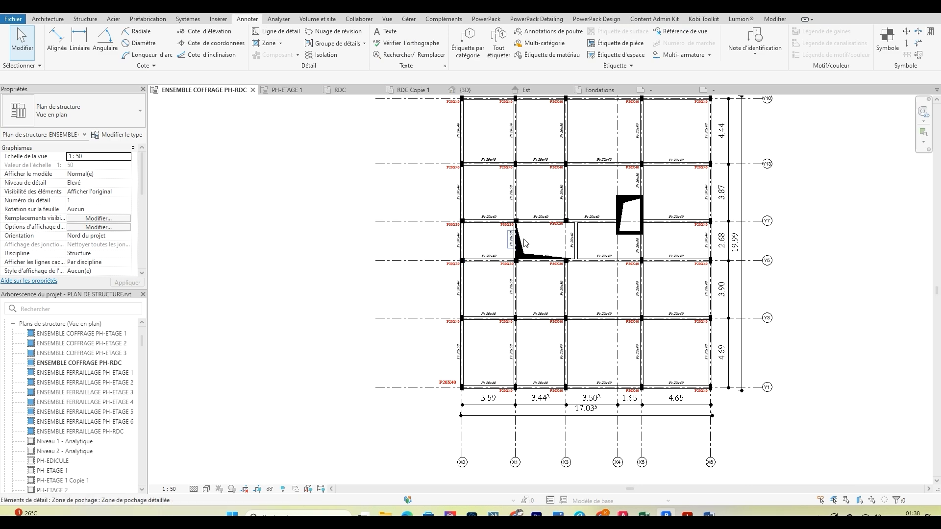
scroll(522, 248, up, 5)
click(502, 273)
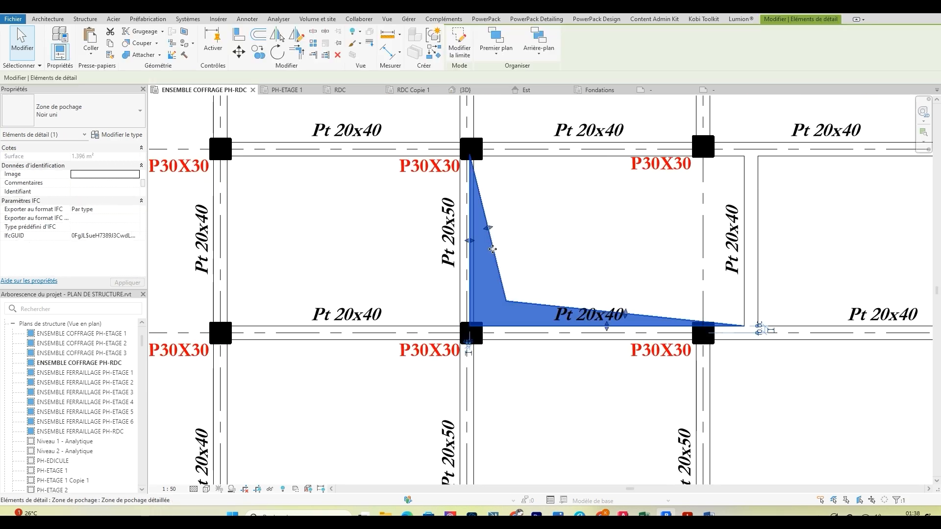
scroll(499, 223, up, 2)
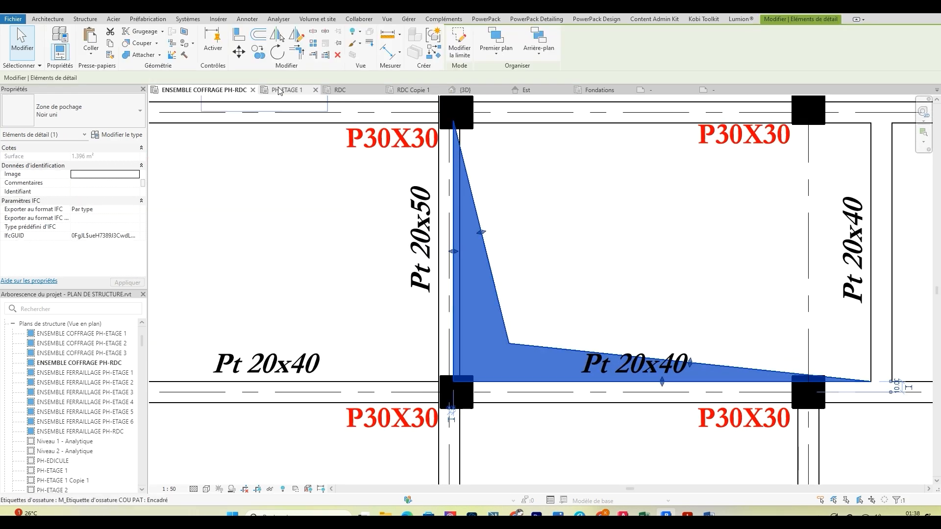
click(296, 35)
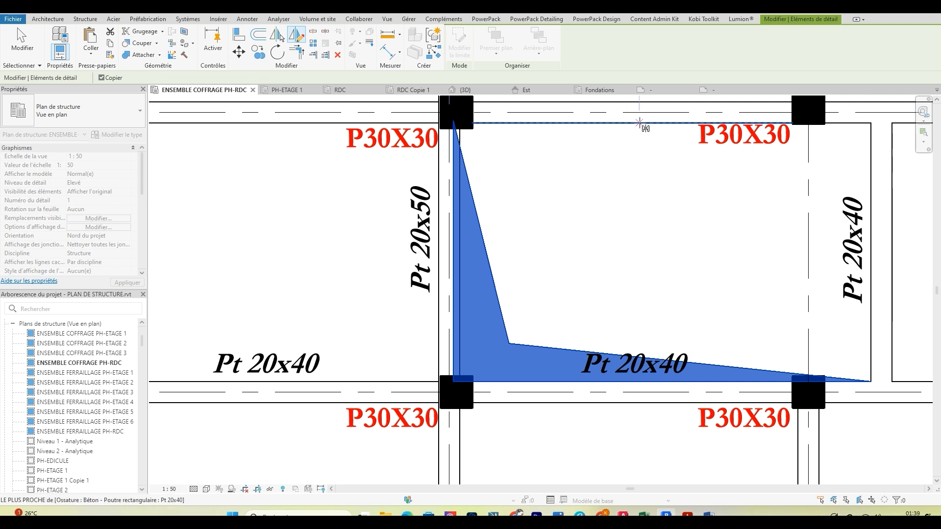
click(634, 124)
click(651, 238)
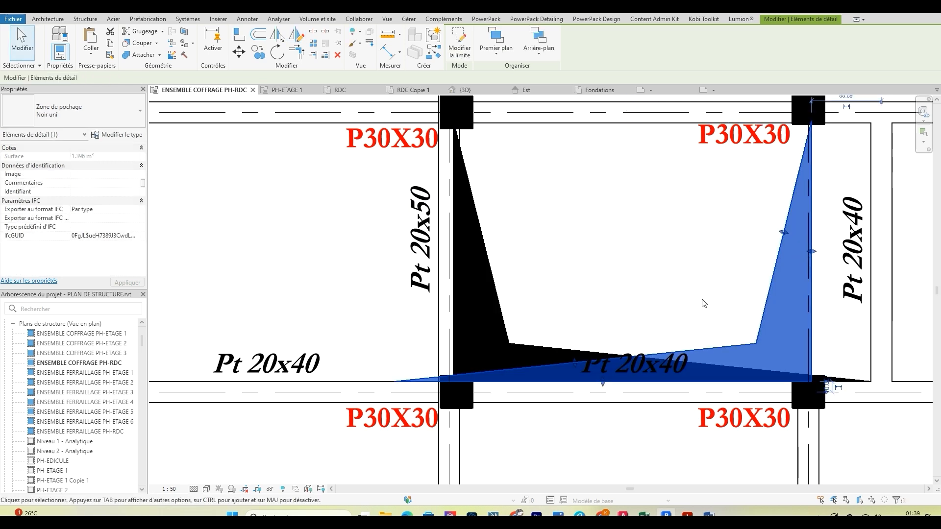
Move the mirrored filled region right until its vertical edge meets the short beam's left face, and delete the original region.
key(Right)
key(Right)
key(Right)
key(Right)
key(Right)
key(Right)
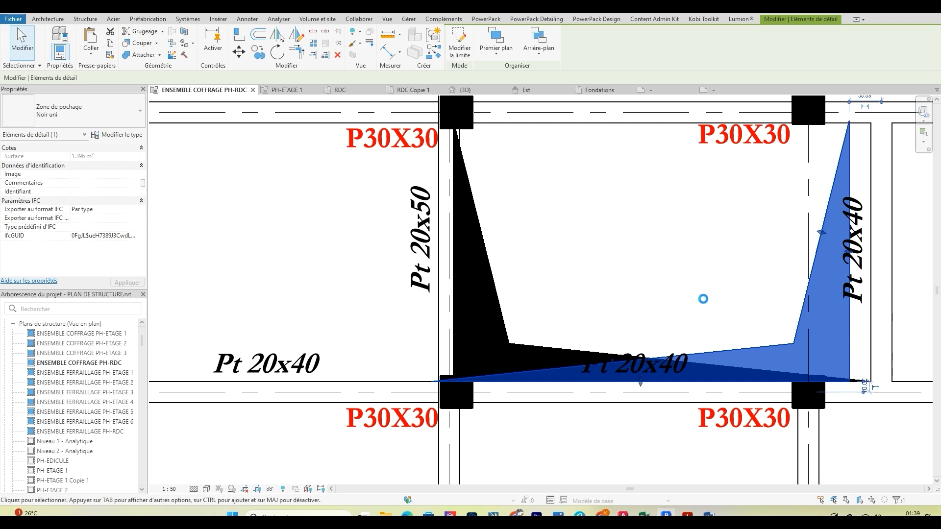
key(Right)
key(Right)
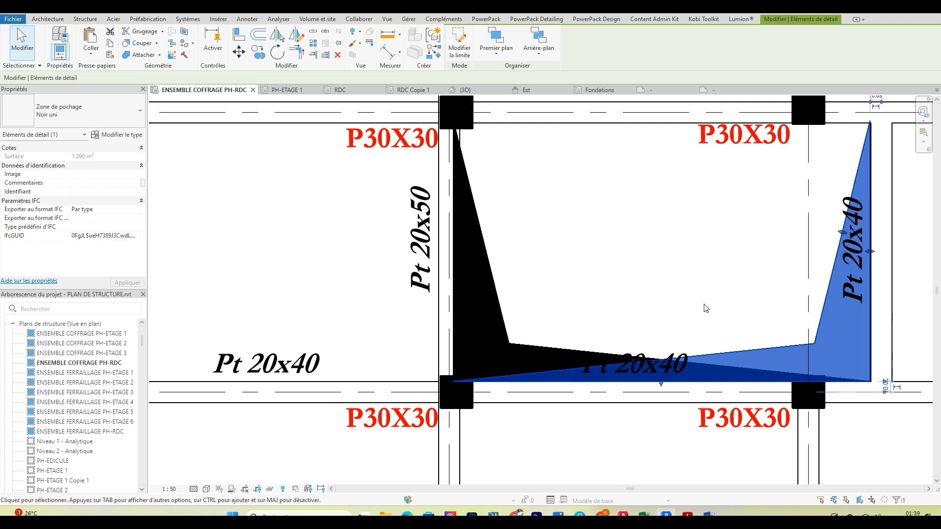
key(Escape)
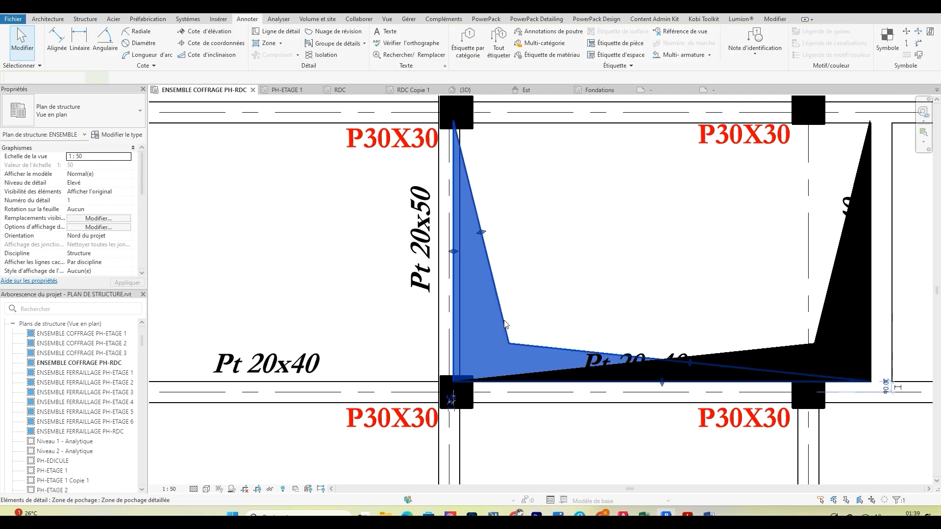
click(504, 323)
key(Delete)
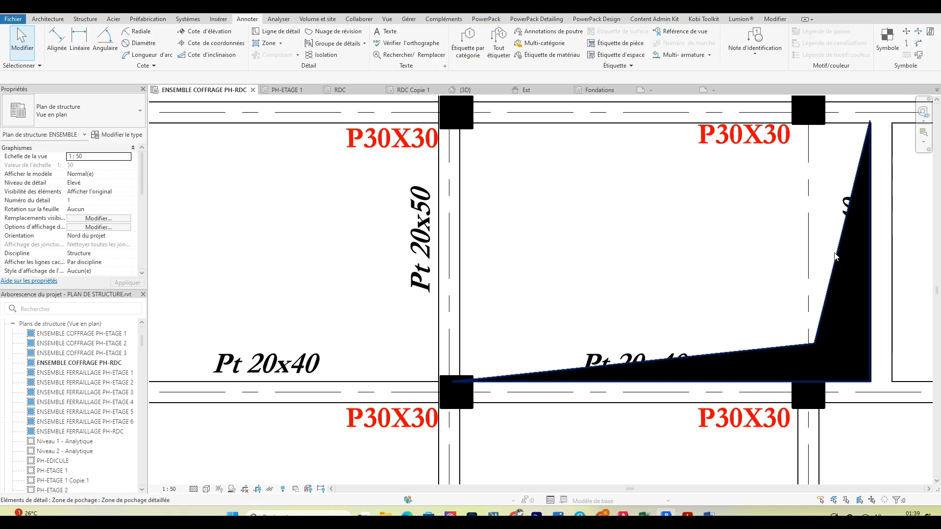
Move the short vertical beam's Pt 20x40 tag out of the black region to the right side of the beam.
click(846, 205)
key(Right)
key(Right)
key(Right)
key(Right)
key(Right)
key(Right)
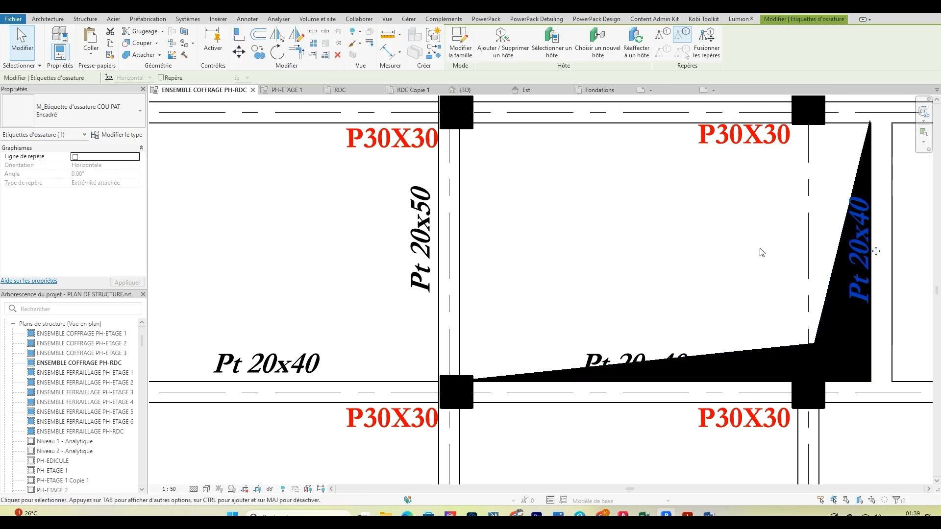
key(Right)
key(Right)
key(Right)
key(Right)
key(Right)
key(Right)
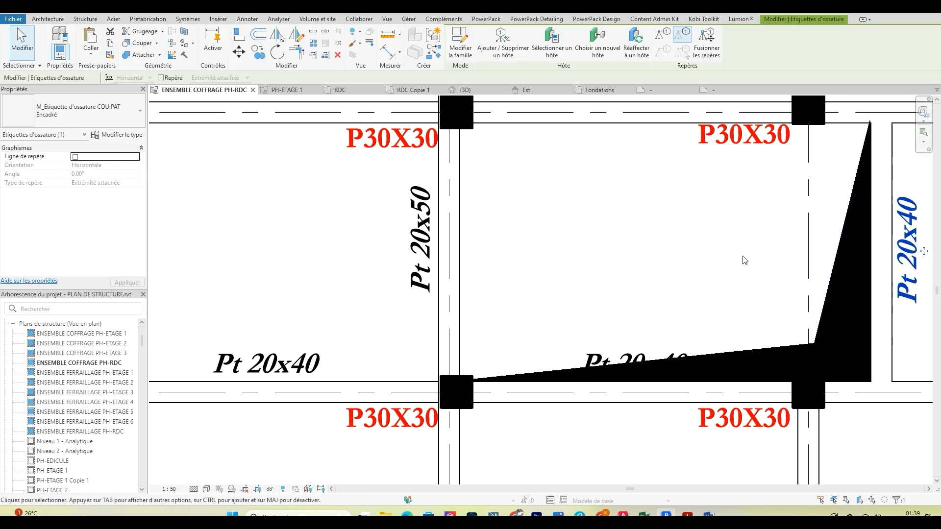
key(Escape)
Move the Pt 20x40 tag covered by the black region to just below the Y5 beam between grids X1 and X3.
scroll(575, 294, down, 2)
click(618, 345)
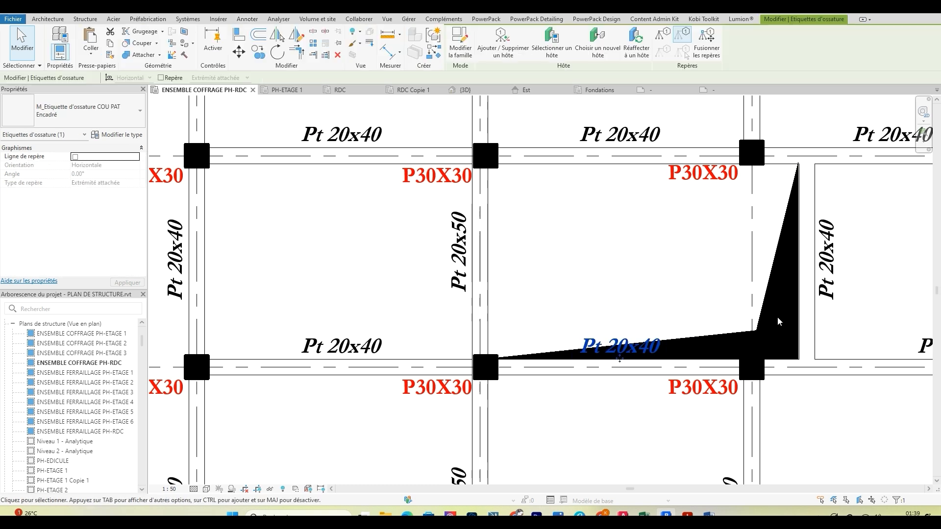
key(Down)
key(Down)
key(Down)
key(Down)
key(Down)
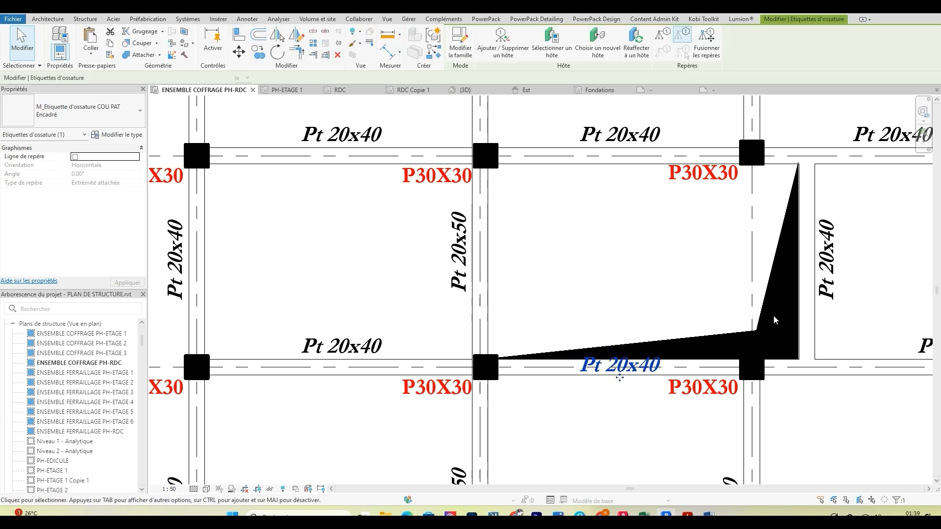
Move the P30X30 tag of the column at X3/Y5 to the column's lower right side.
click(733, 393)
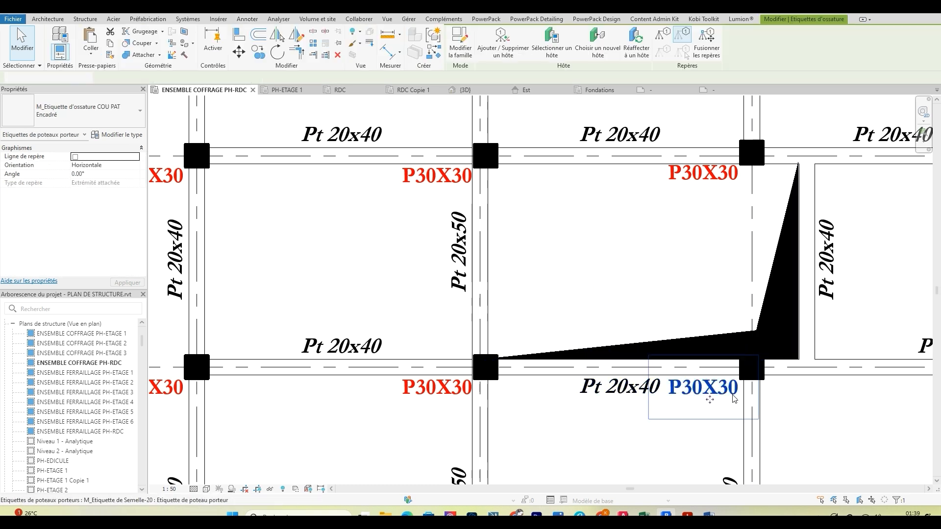
key(Right)
key(Right)
key(Right)
key(Right)
key(Right)
key(Right)
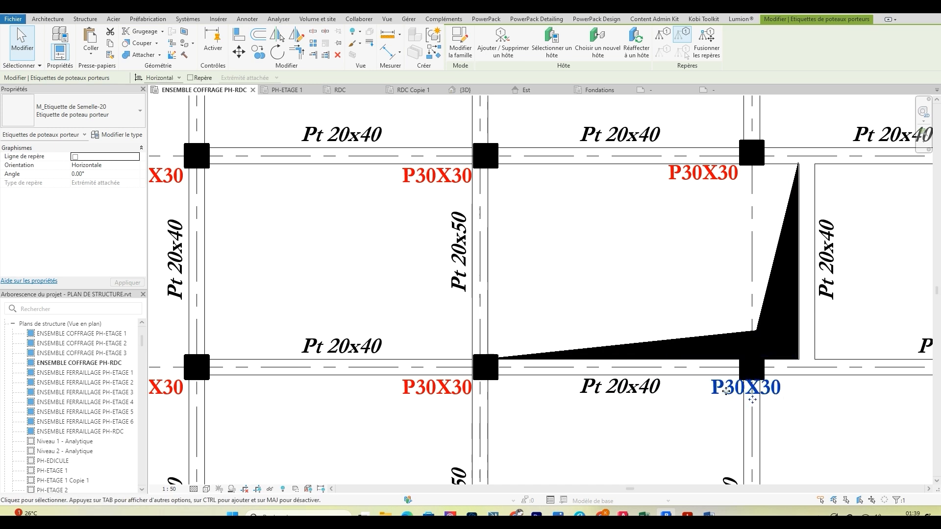
key(Right)
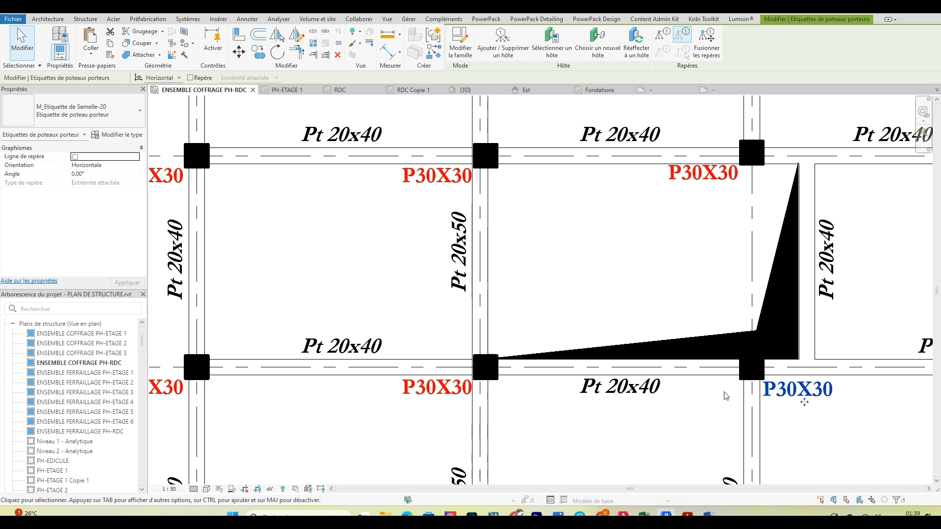
click(794, 420)
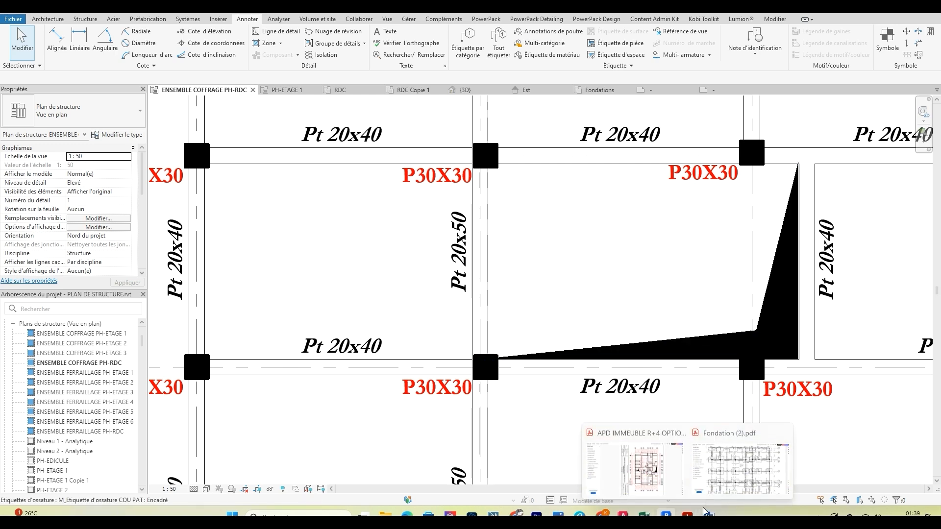
Move the overall horizontal dimension farther below the plan and adjust the span dimension chain so the two are clearly spaced.
scroll(662, 354, down, 2)
scroll(664, 358, down, 4)
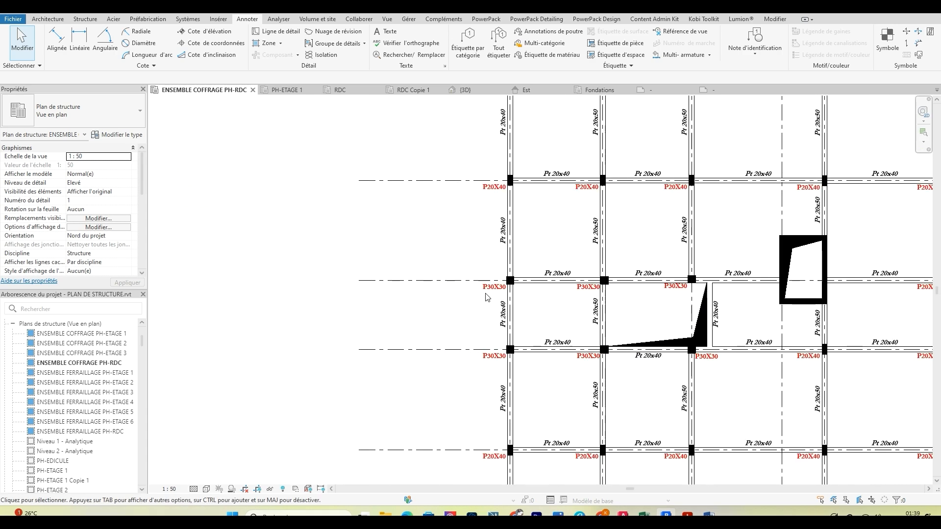
scroll(661, 330, down, 3)
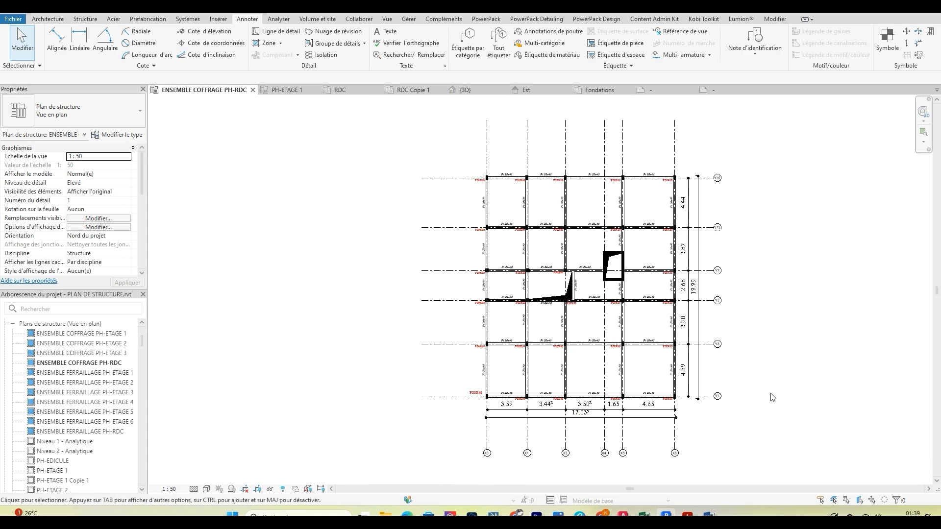
scroll(756, 360, up, 1)
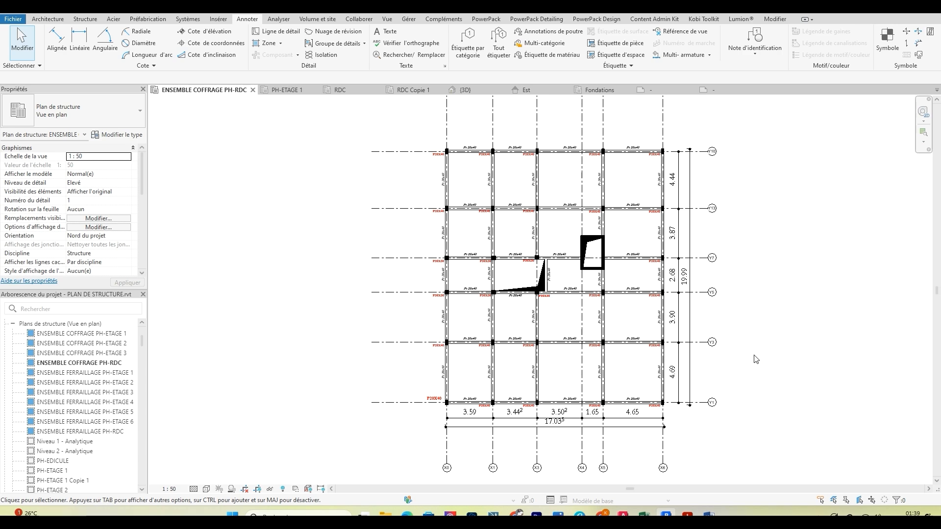
scroll(604, 414, up, 3)
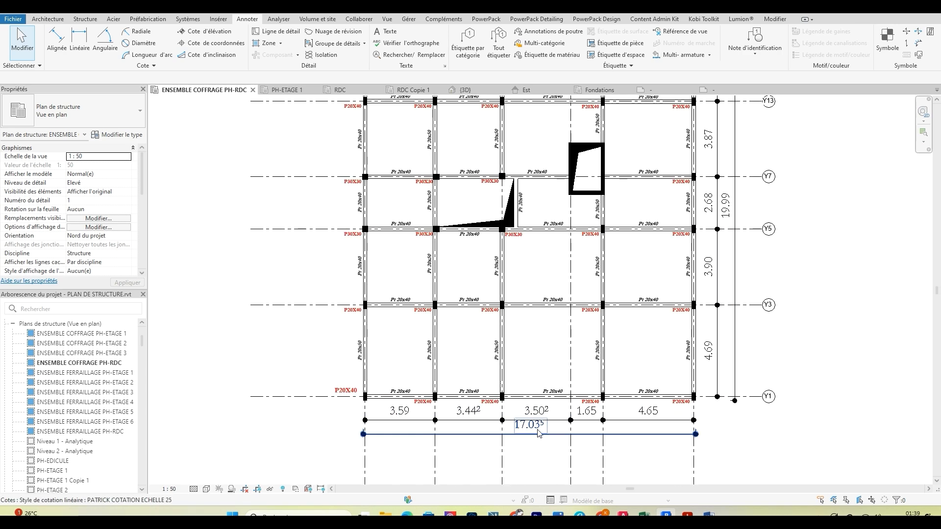
click(542, 433)
mouse_move(542, 433)
mouse_down()
mouse_move(543, 448)
mouse_move(551, 423)
mouse_up()
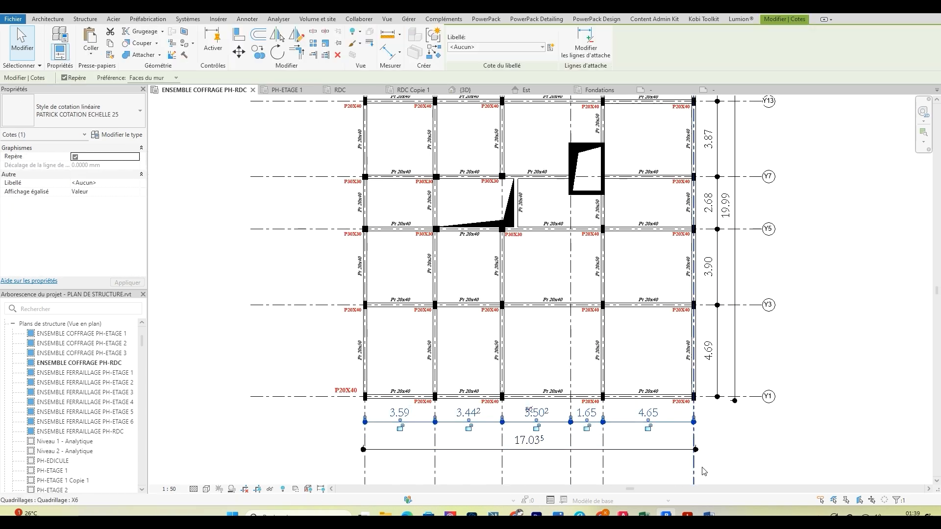
click(784, 443)
scroll(772, 393, down, 3)
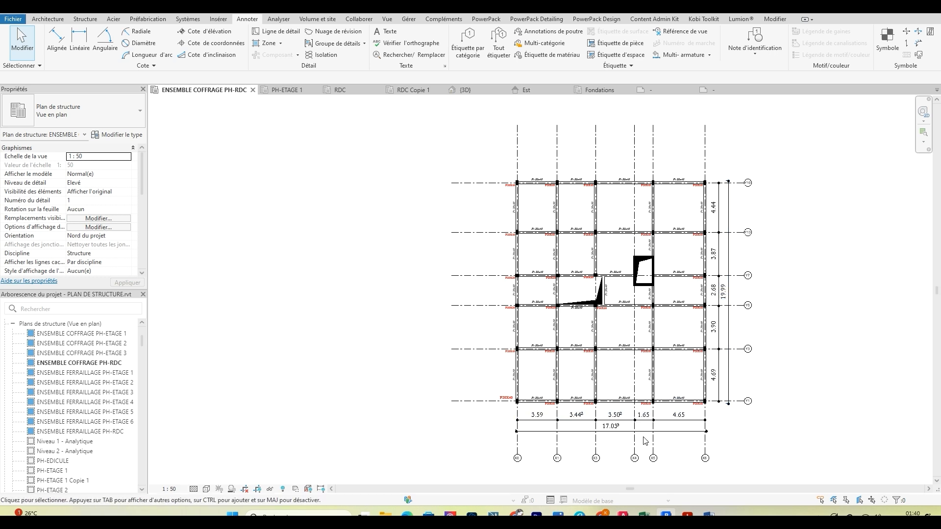
click(883, 6)
click(939, 514)
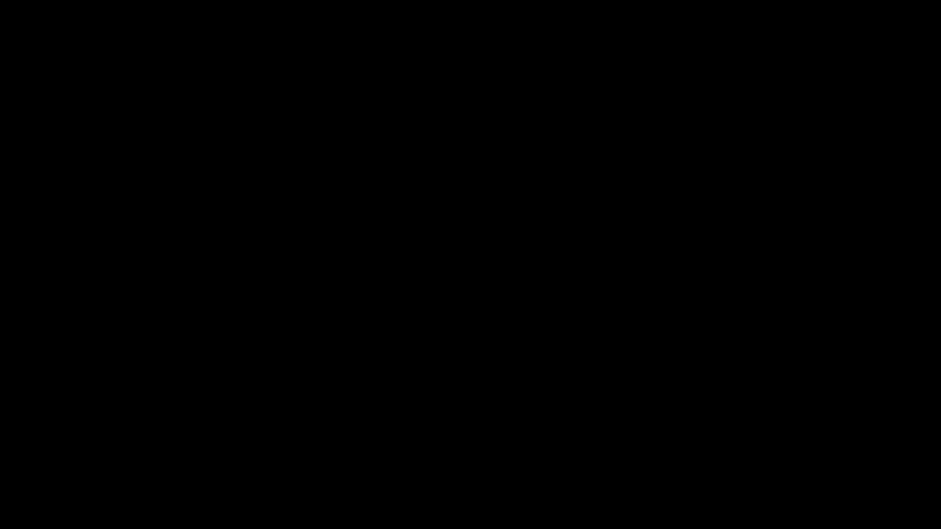